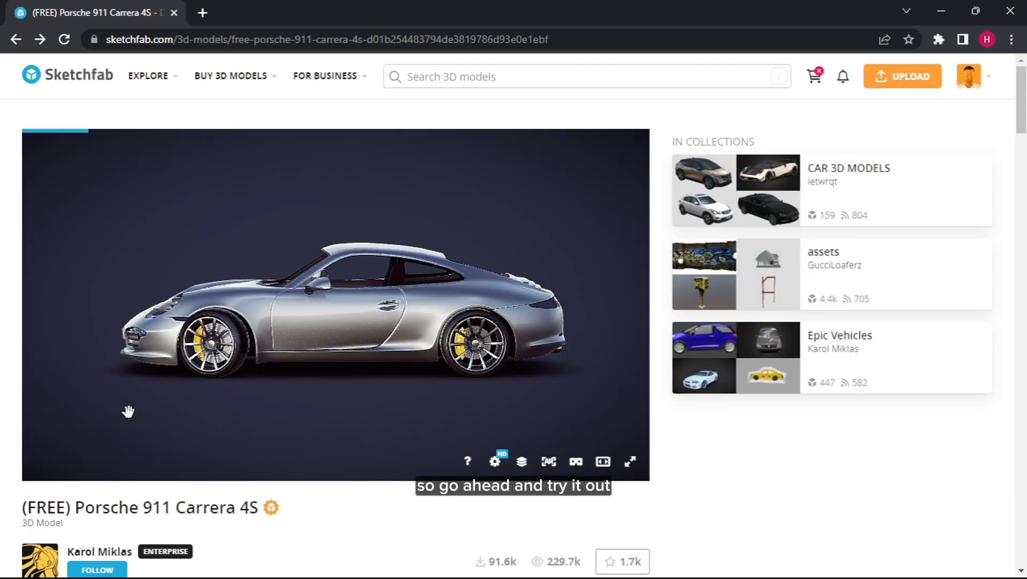
Step: Download the free Porsche 911 Carrera 4S model in GLB format with 4k textures
drag(407, 325, 300, 338)
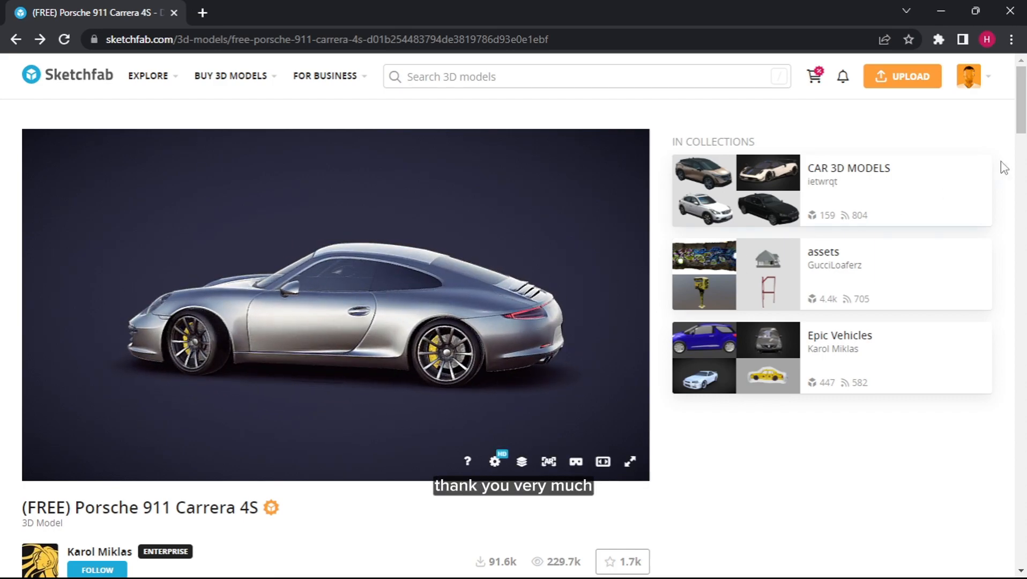
drag(1023, 105, 1024, 153)
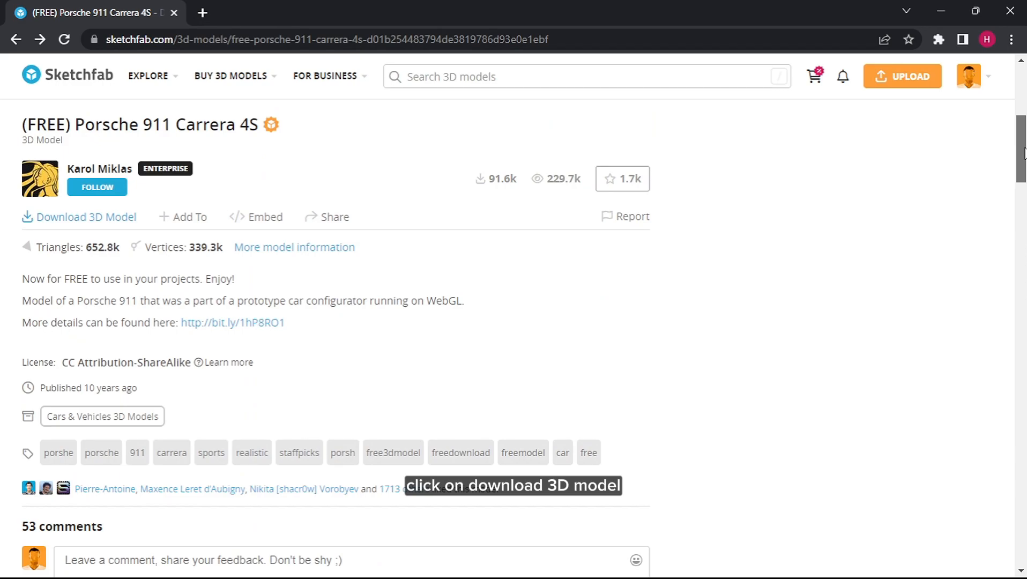
click(80, 216)
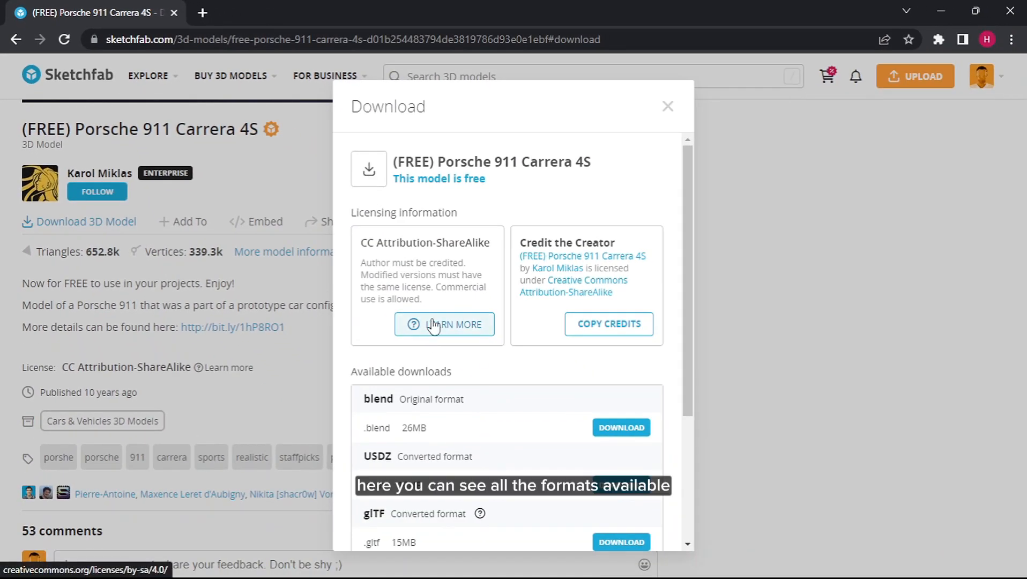
drag(690, 227, 690, 329)
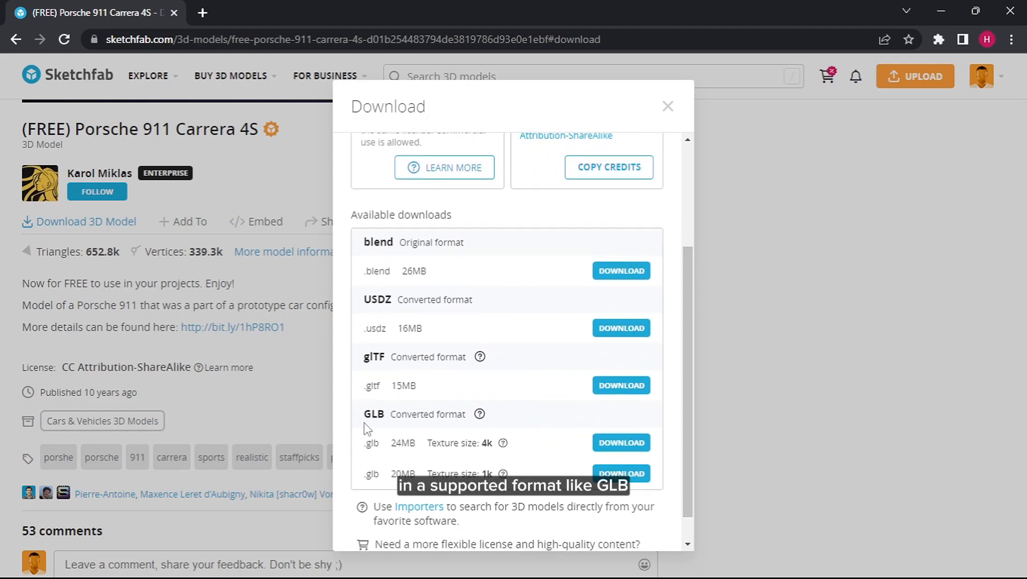
click(616, 442)
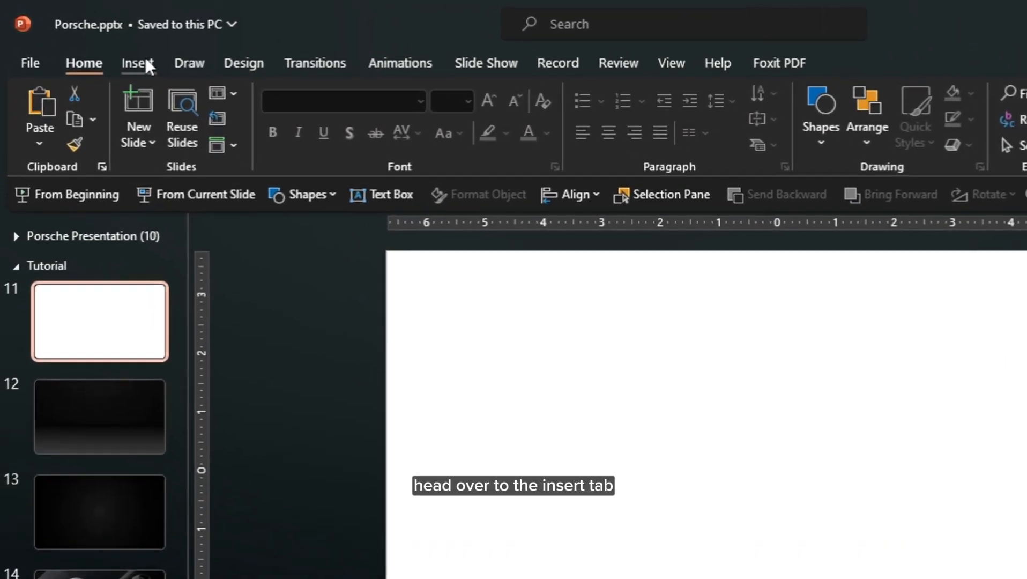
Step: Switch to PowerPoint and insert the 3D model file free_porsche_911_carrera_4s (1).glb from this device onto slide 11
click(106, 48)
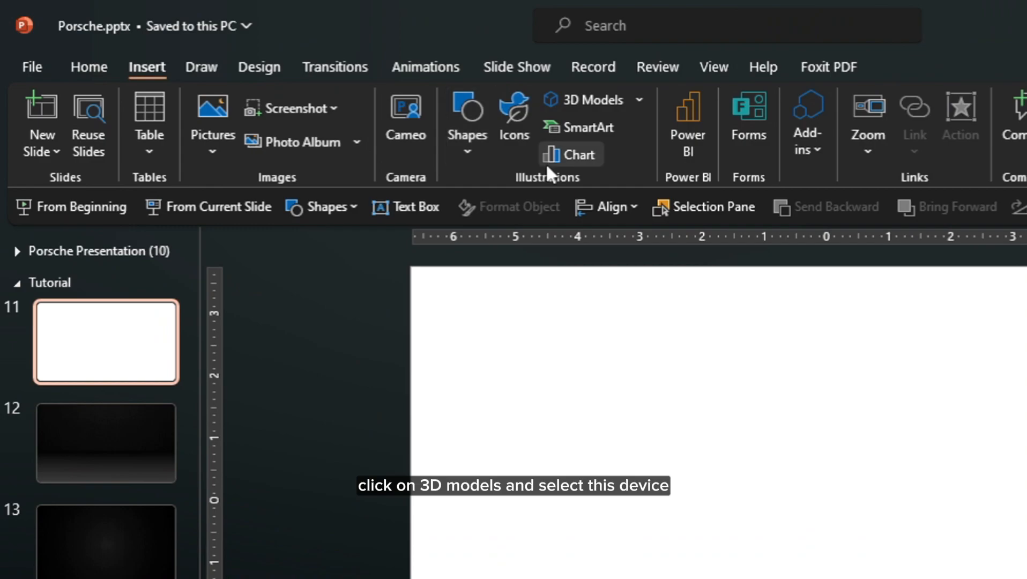
click(640, 100)
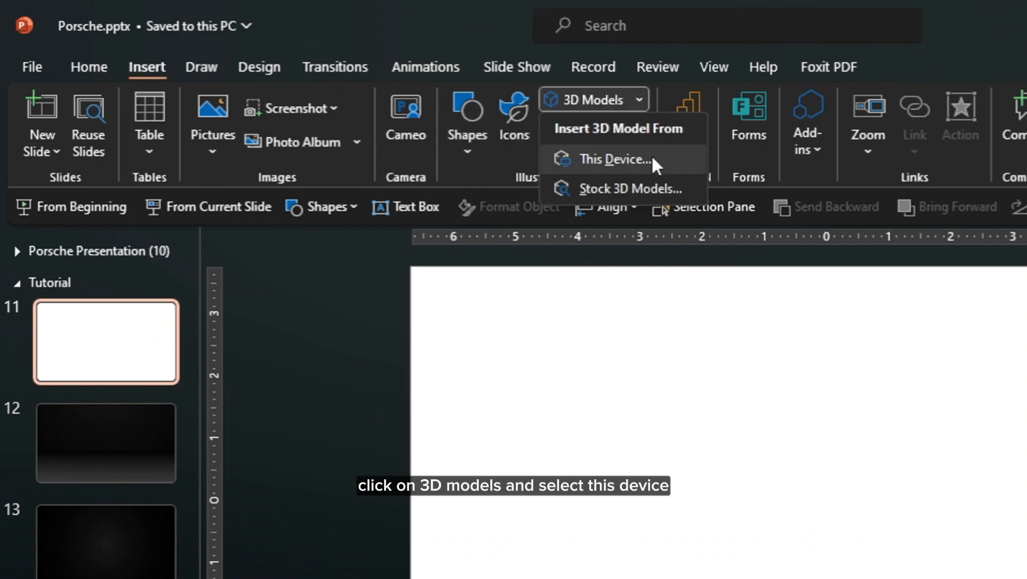
click(623, 160)
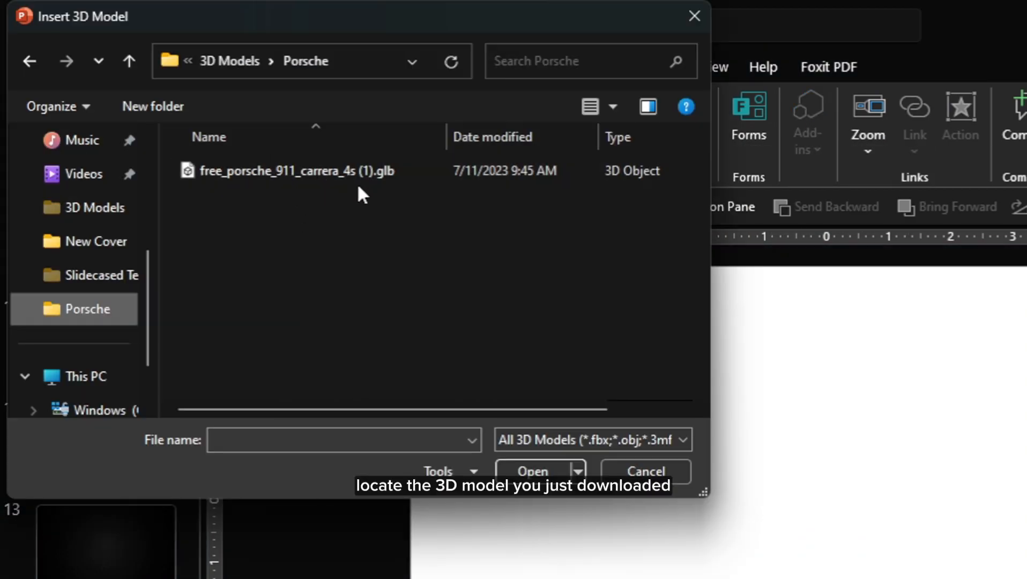
click(339, 165)
click(532, 473)
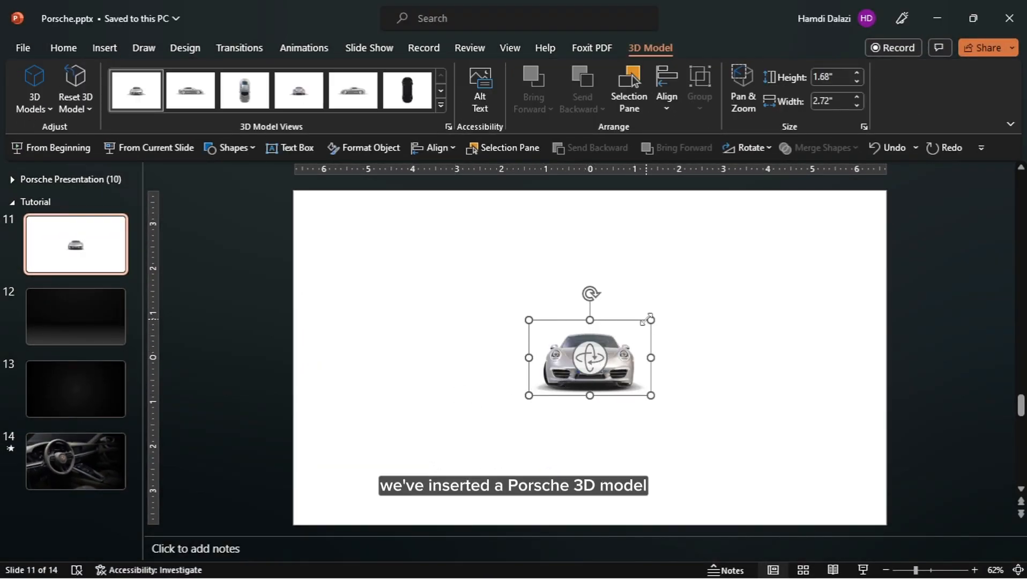
Step: Enlarge the Porsche model and rotate it in 3D to a rear three-quarter view, about 4.49" high and 6.84" wide
drag(648, 320, 689, 295)
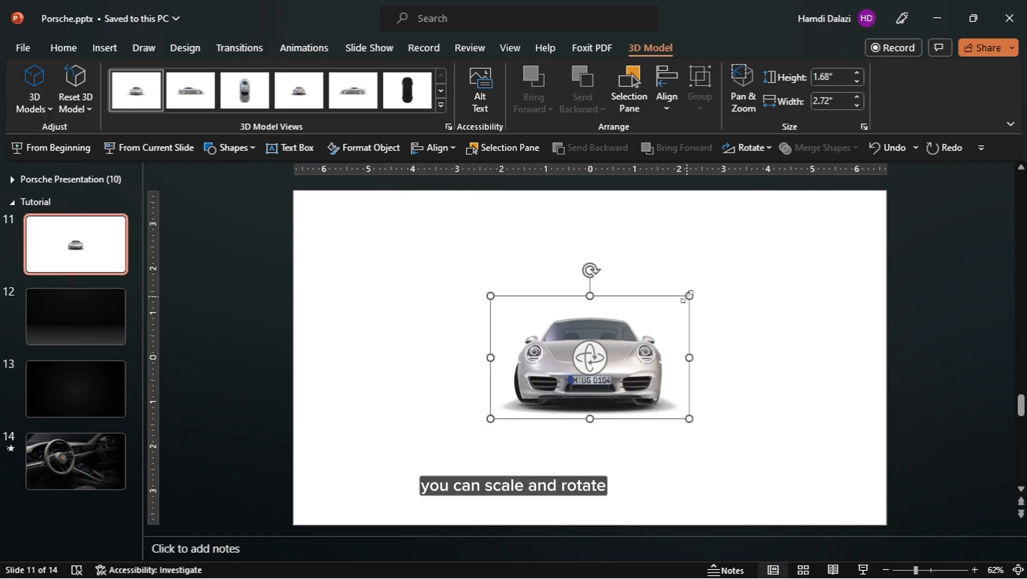
drag(577, 352, 266, 352)
drag(578, 354, 481, 433)
drag(595, 369, 726, 348)
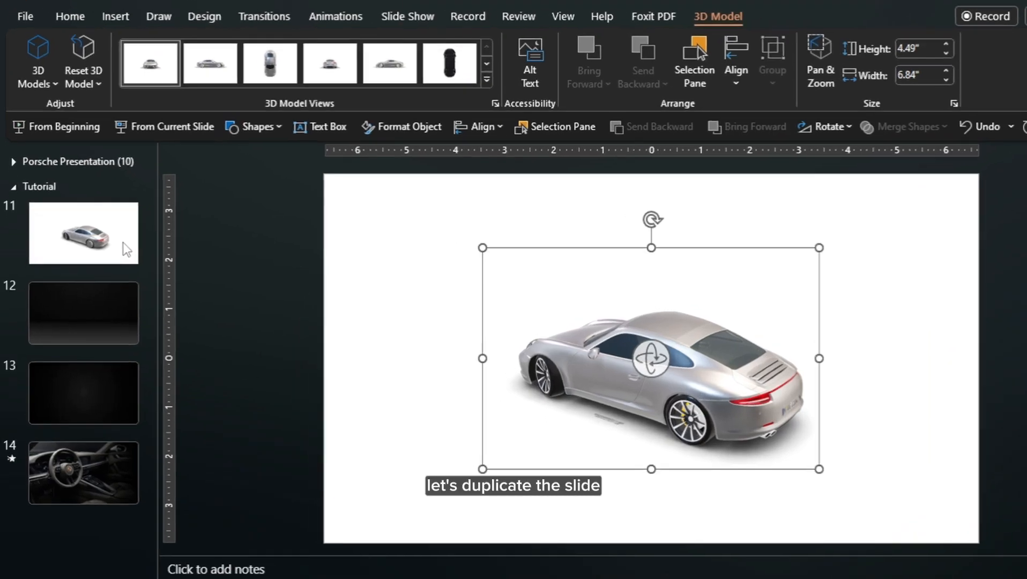
Step: Duplicate slide 11 with the car model and save the presentation
click(111, 253)
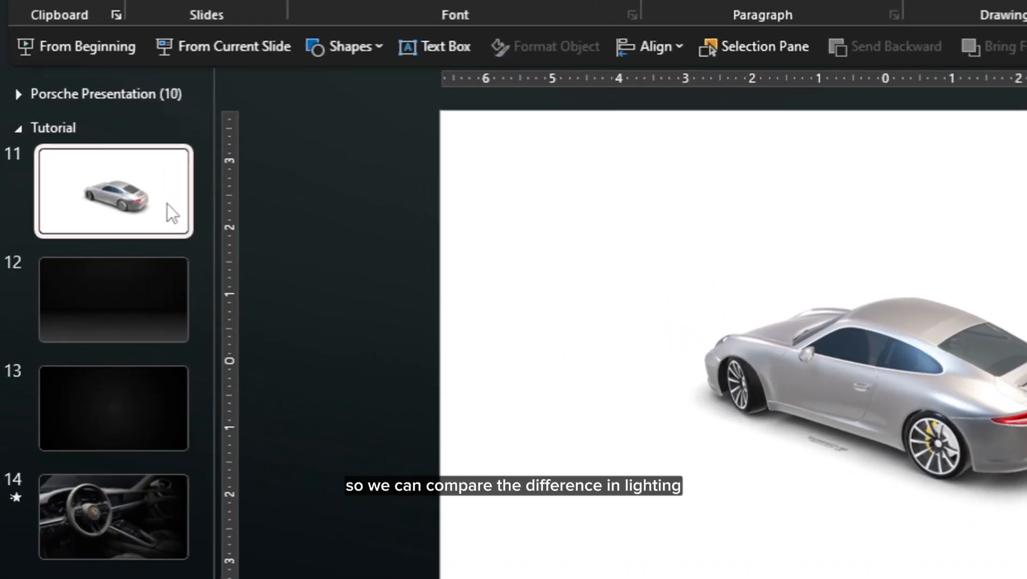
key(ctrl+d)
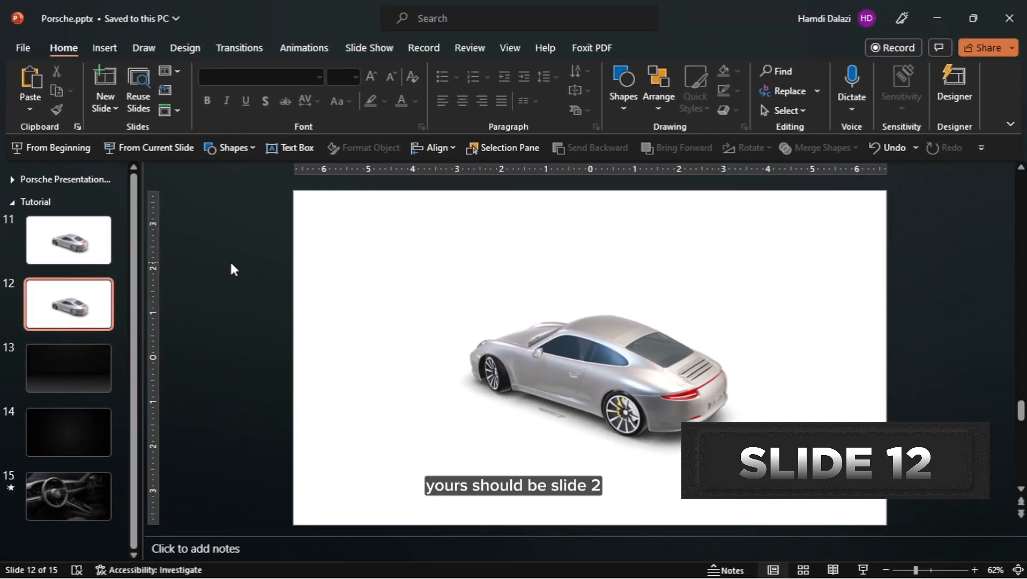
key(ctrl+s)
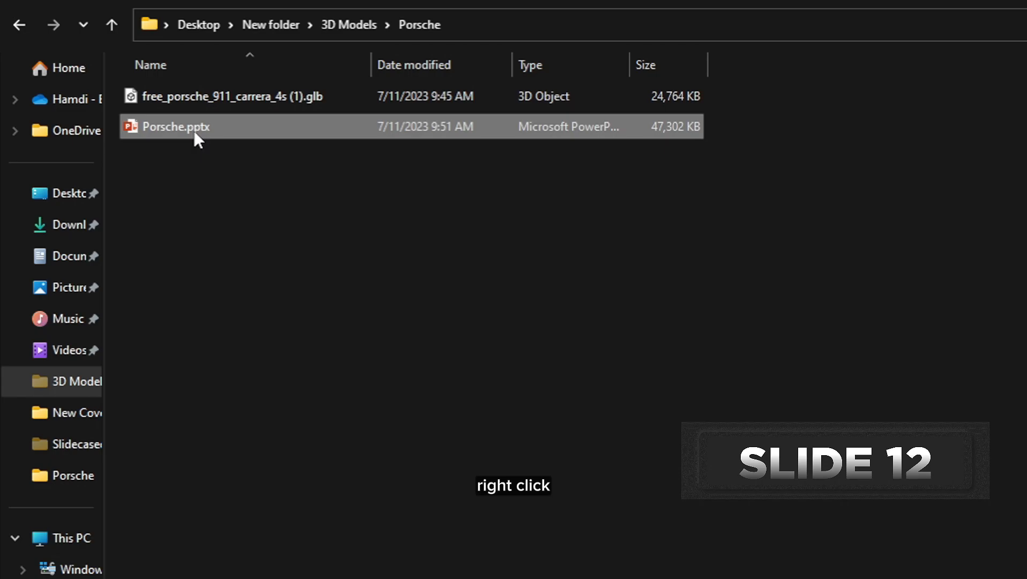
Step: Switch to File Explorer and open Porsche.pptx as an archive with 7-Zip
right_click(194, 131)
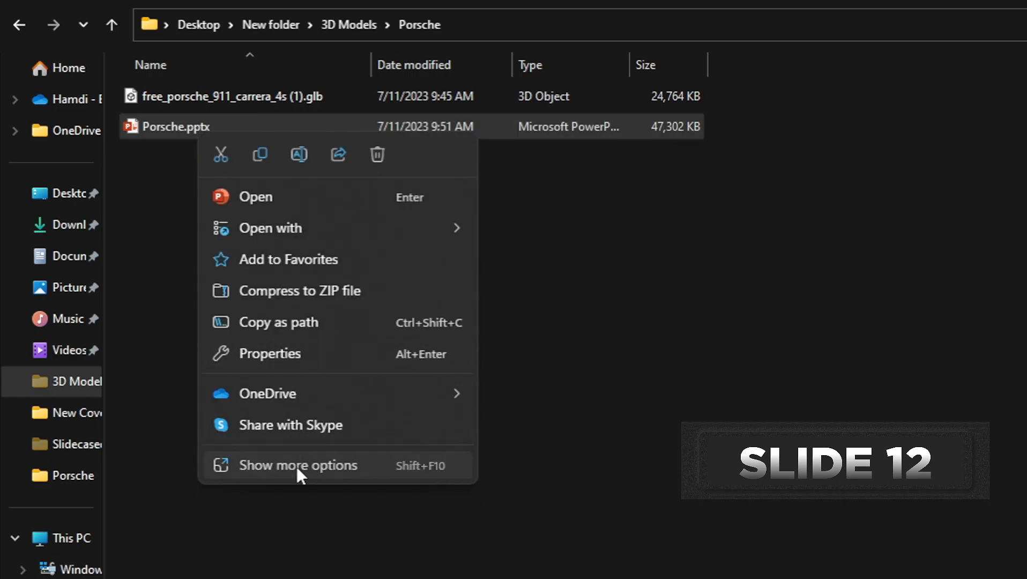
click(296, 465)
mouse_move(346, 202)
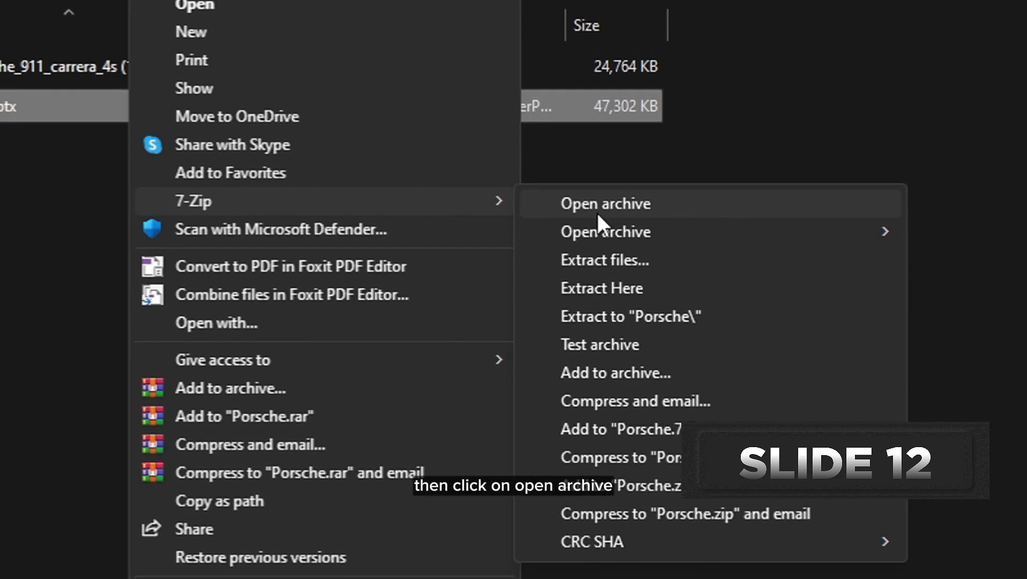
click(608, 203)
Step: Go to the archive's ppt\slides folder and open slide12.xml for editing
click(86, 194)
double_click(86, 193)
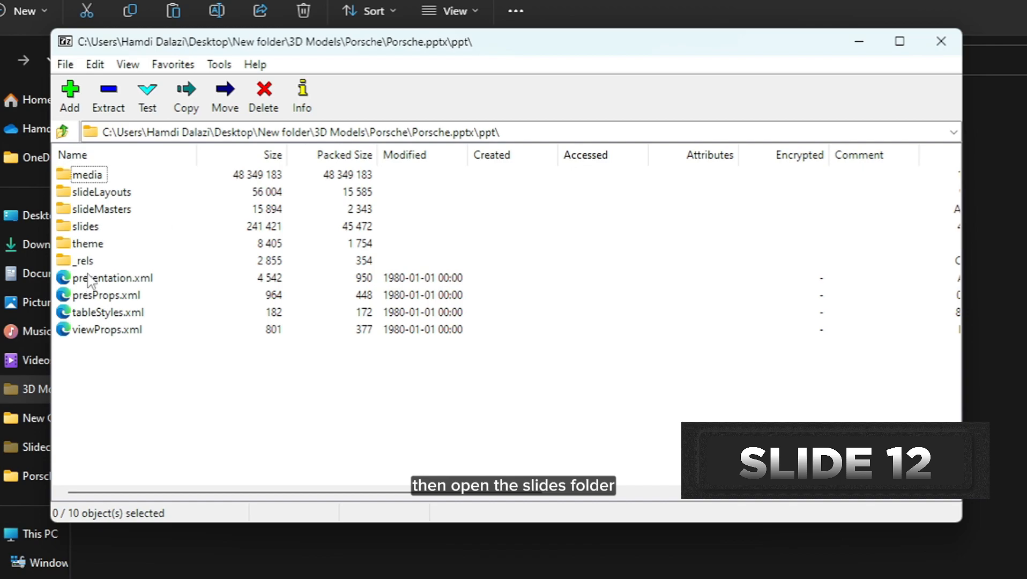
double_click(89, 227)
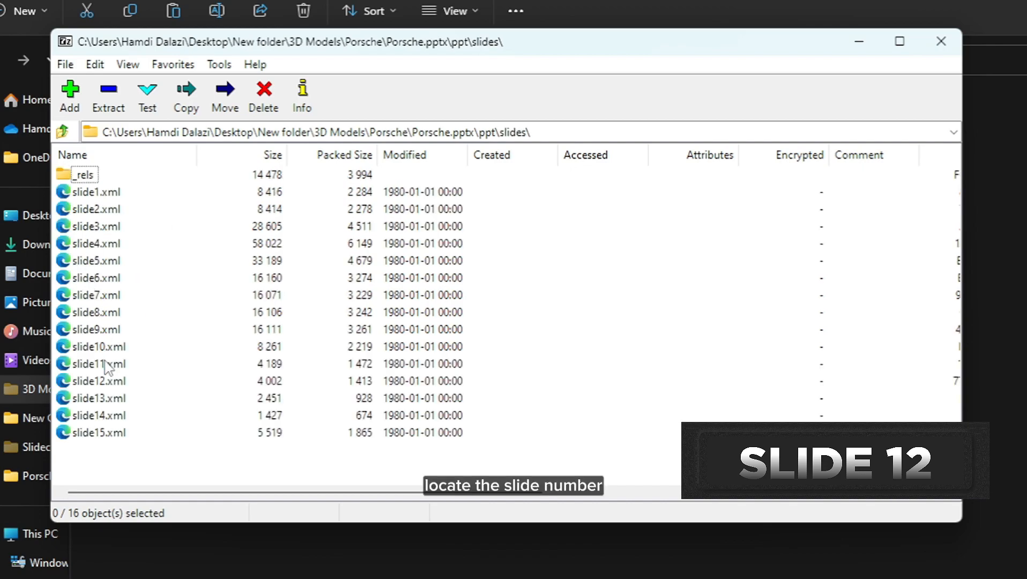
right_click(85, 381)
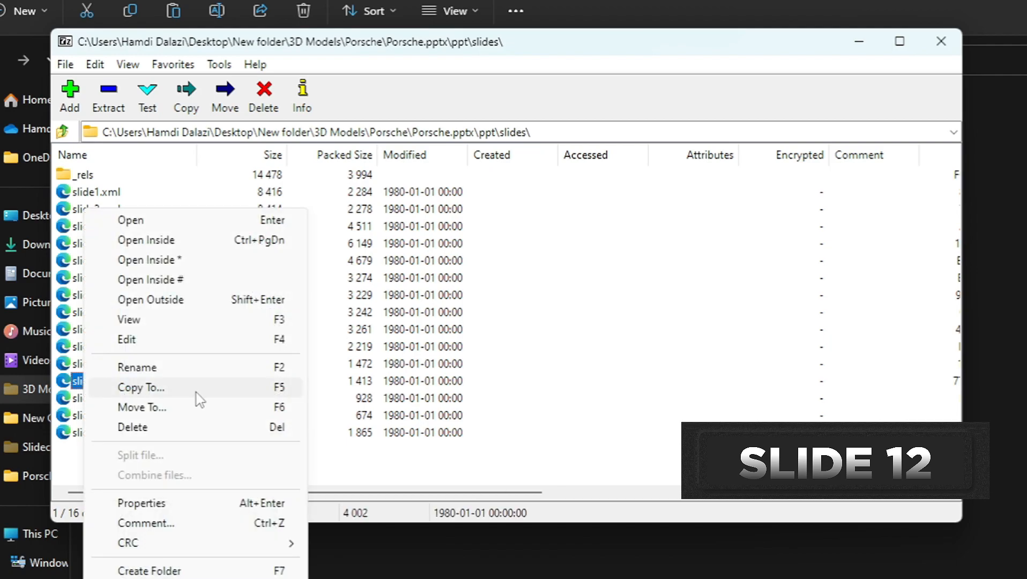
click(168, 341)
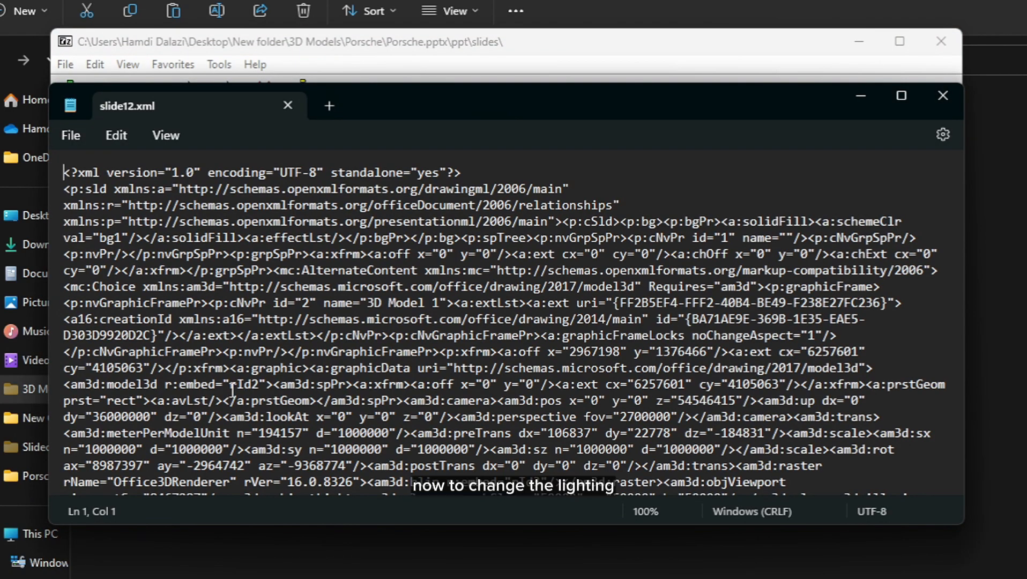
Step: Find "light" in slide12.xml and move the opening ambientLight tag onto a new line
key(ctrl+f)
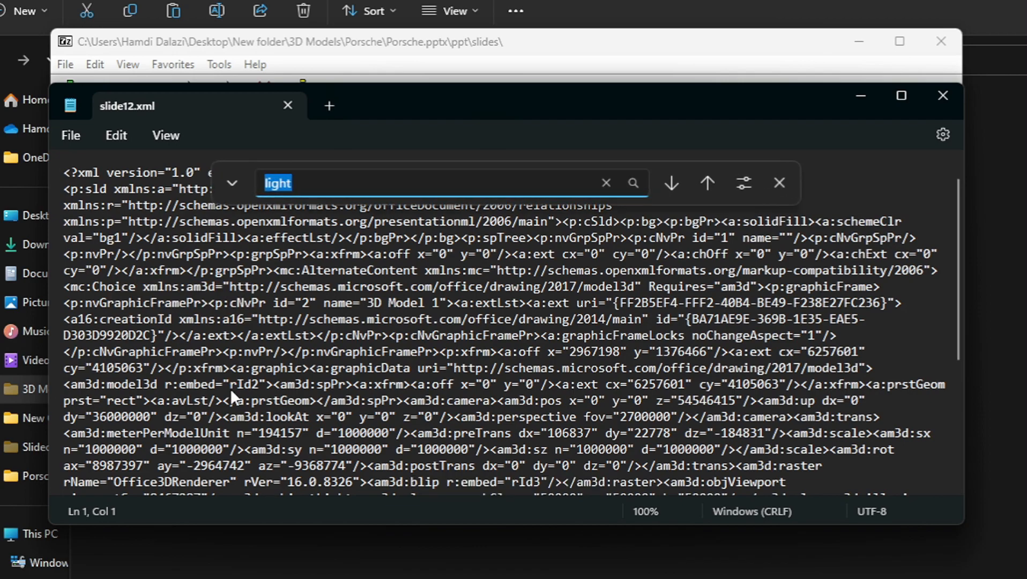
drag(297, 188, 289, 187)
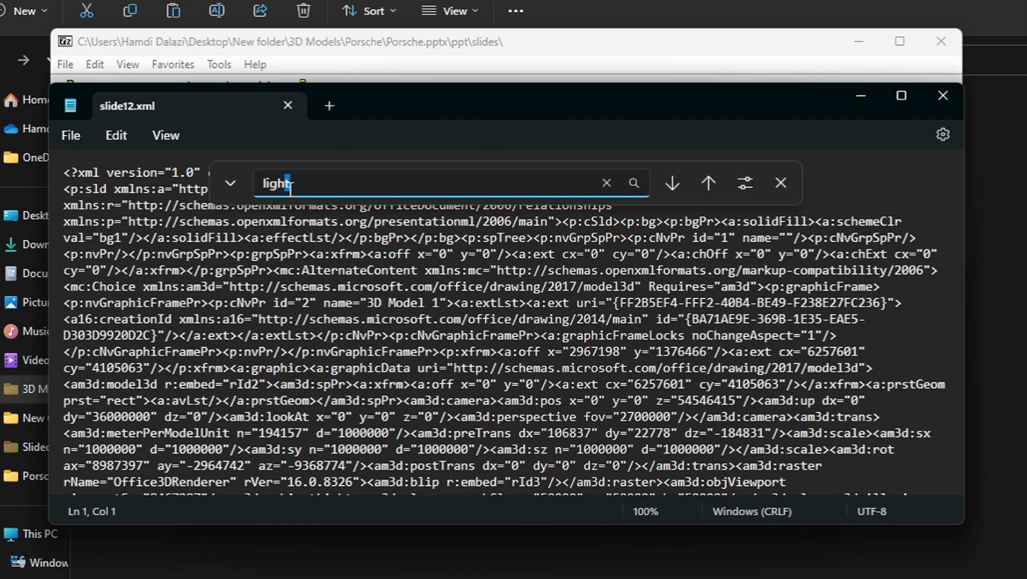
key(Return)
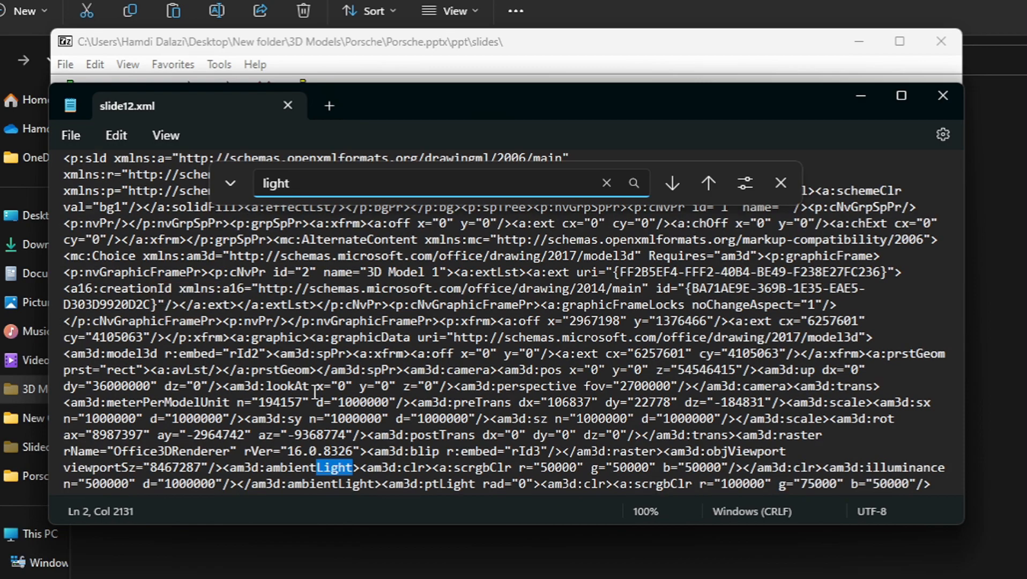
click(223, 467)
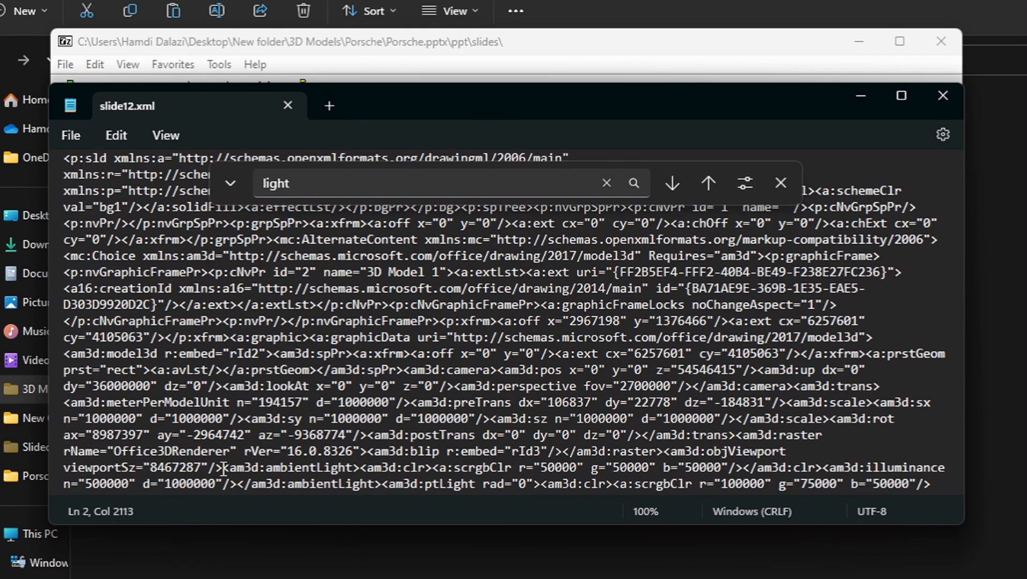
key(Return)
drag(955, 289, 966, 366)
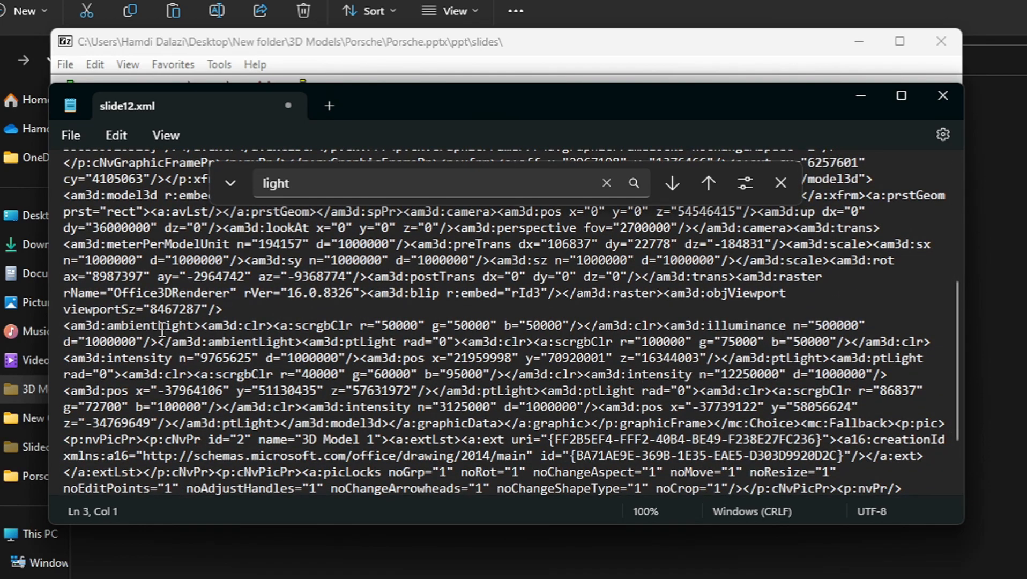
Step: Set off the ambientLight block and the first ptLight block with a blank line after each closing tag
drag(193, 324, 108, 323)
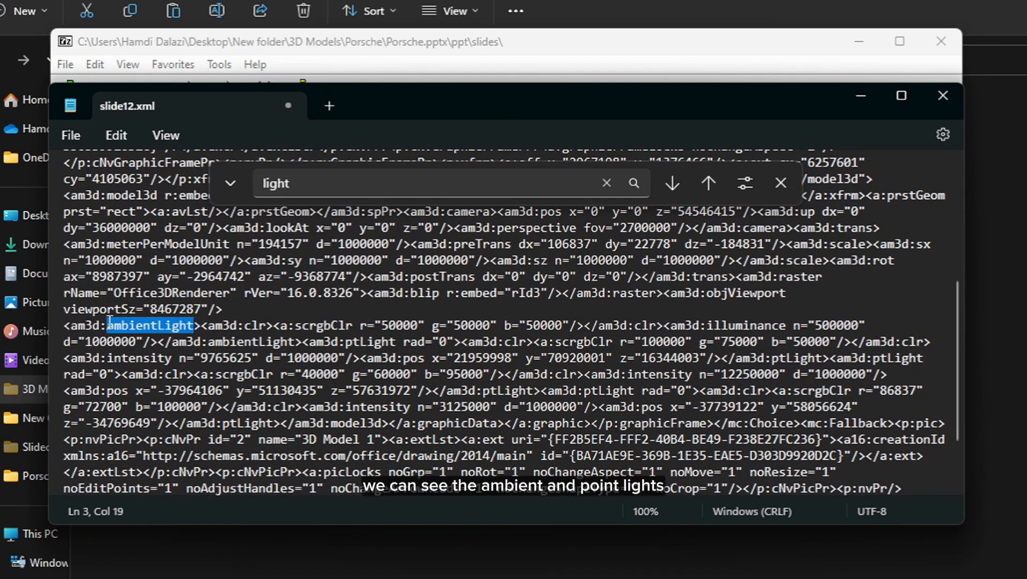
click(300, 342)
key(Return)
key(Return)
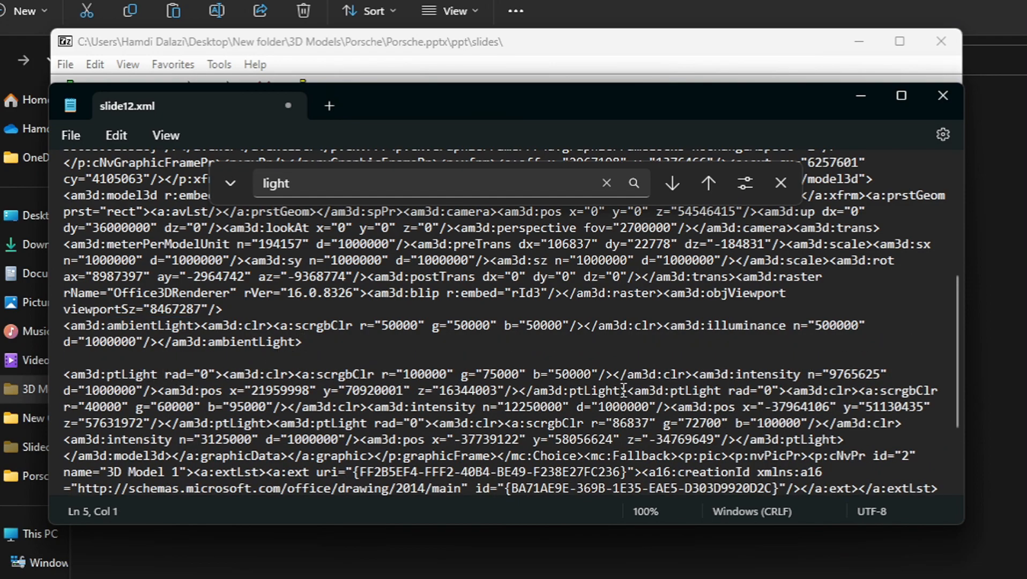
key(Return)
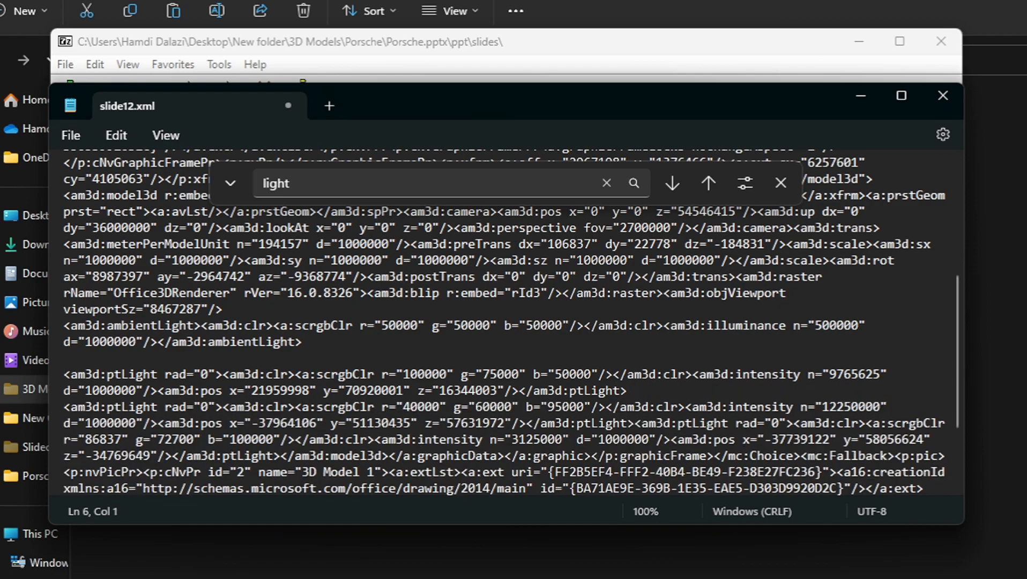
key(Return)
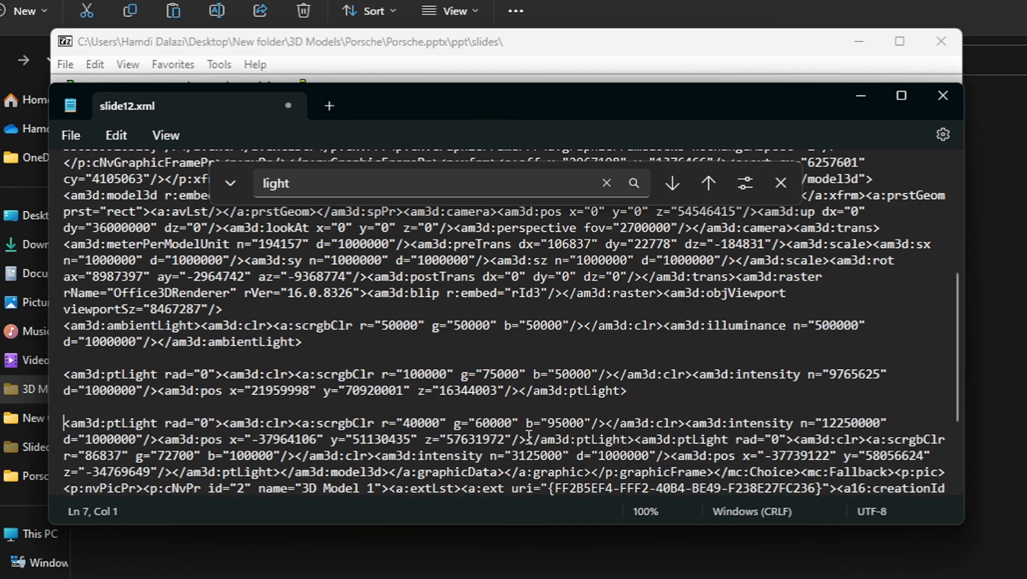
Step: Add a blank line after the second and third ptLight blocks, and close the text search
click(637, 437)
key(Return)
key(Return)
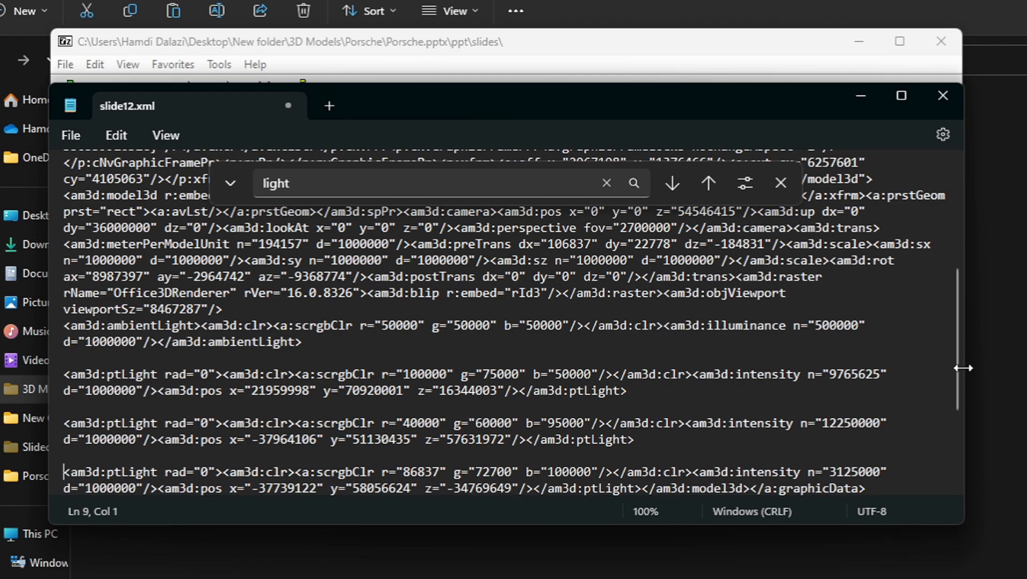
drag(956, 370, 956, 417)
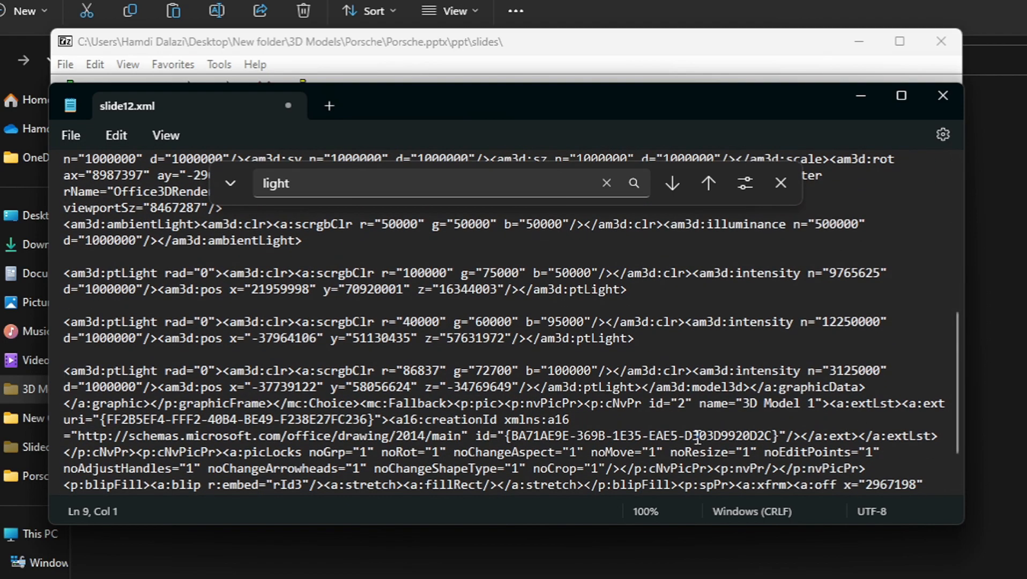
click(641, 386)
key(Return)
key(Return)
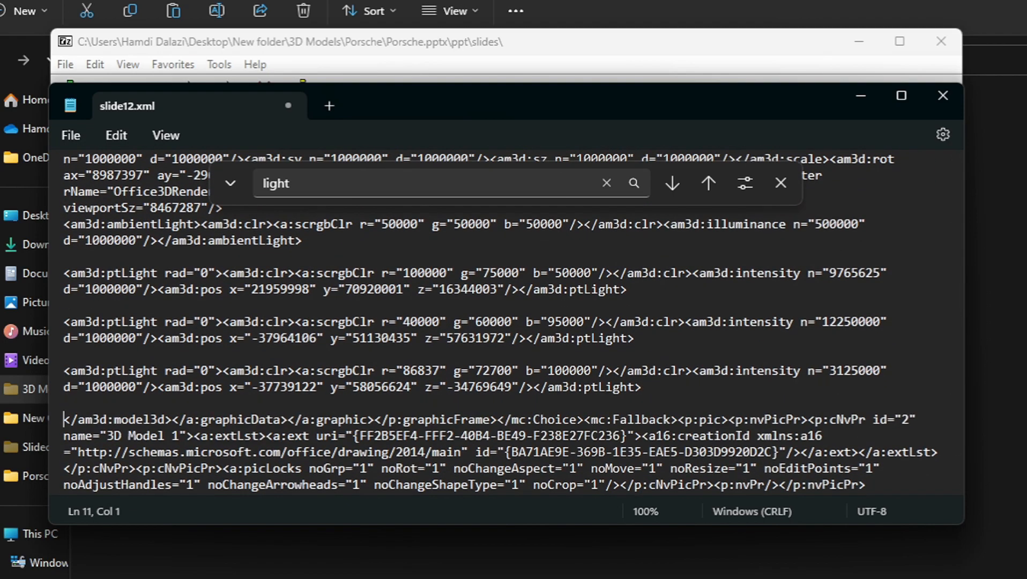
click(781, 176)
drag(958, 335, 958, 321)
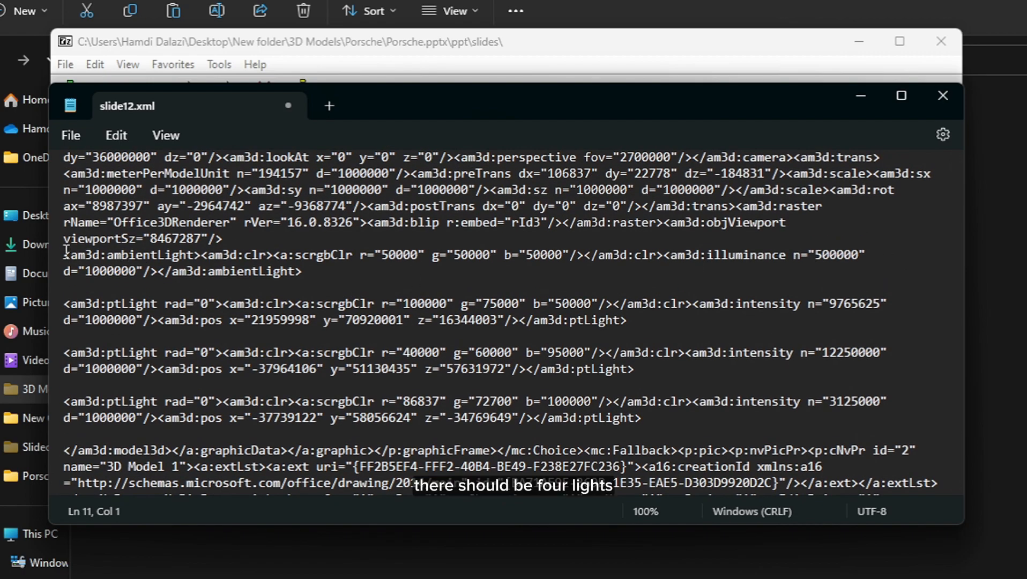
drag(196, 254, 106, 253)
click(132, 308)
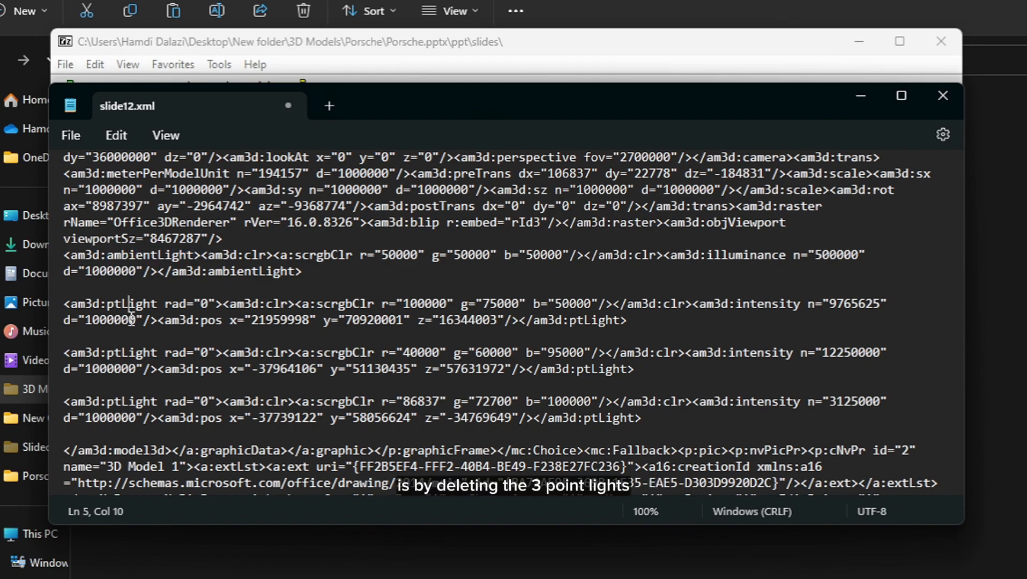
click(138, 403)
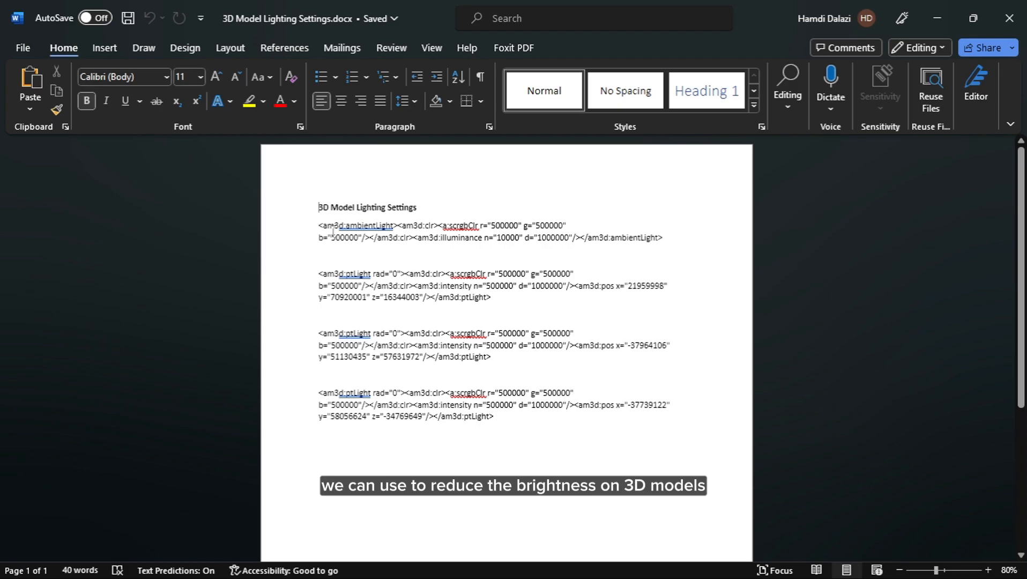
Step: Copy the ambientLight block and the three ptLight blocks from the 3D Model Lighting Settings document, and return to slide12.xml in Notepad
scroll(332, 231, up, 3)
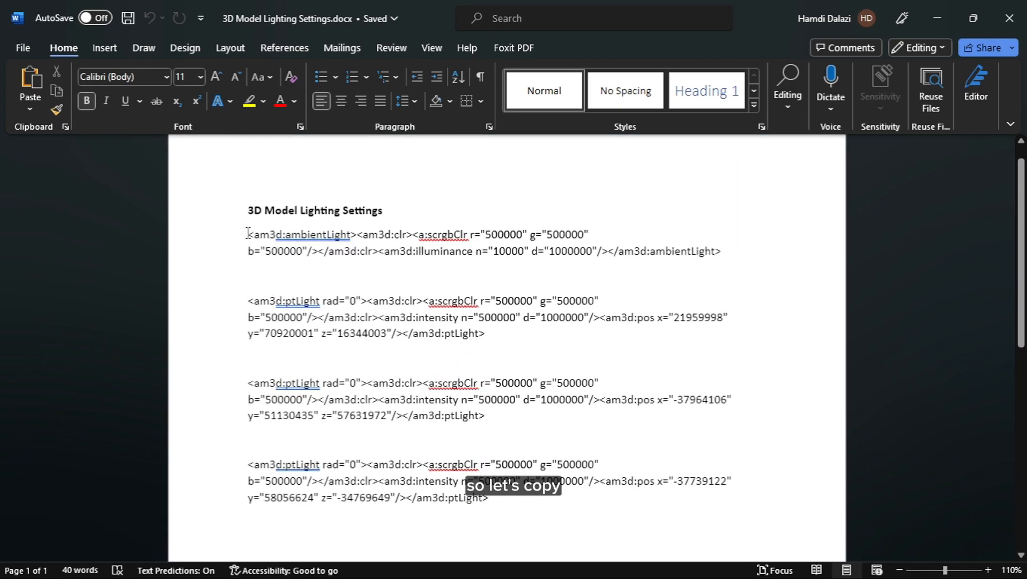
drag(248, 233, 516, 498)
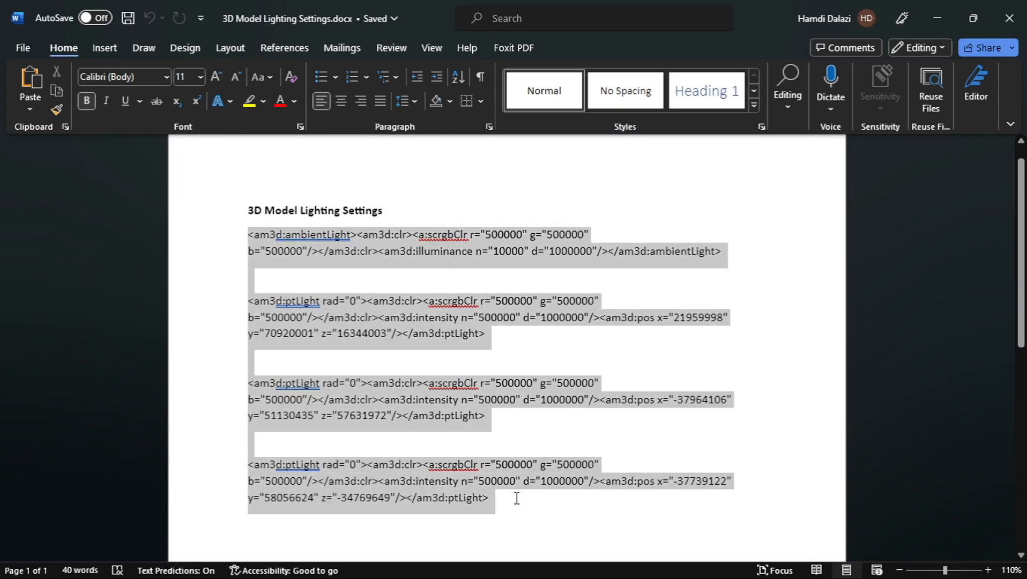
key(ctrl+c)
key(alt+Tab)
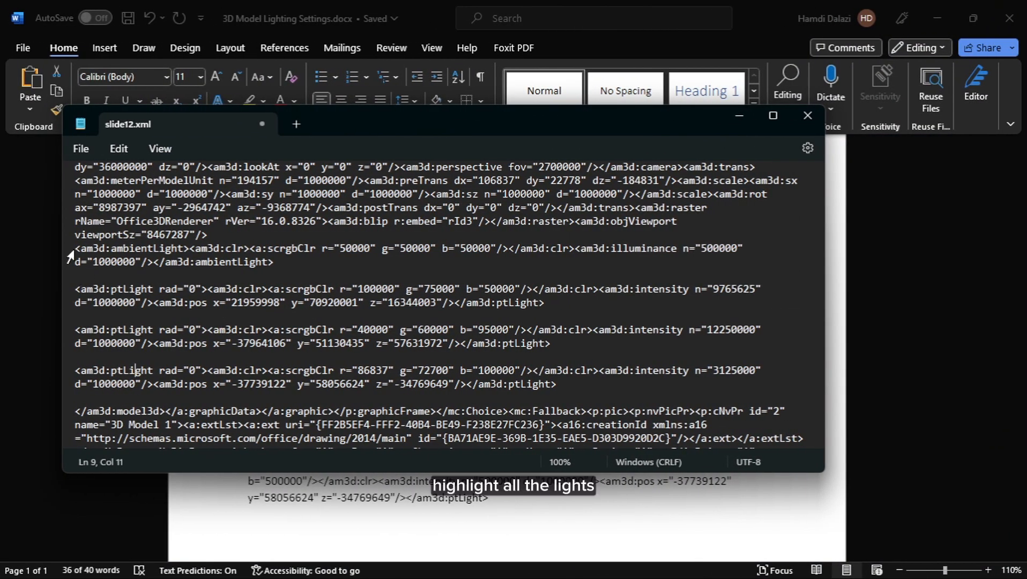
Step: Replace the ambientLight and three ptLight blocks in slide12.xml with the copied lighting settings, and remove the extra line break after them
drag(78, 248, 558, 387)
right_click(502, 372)
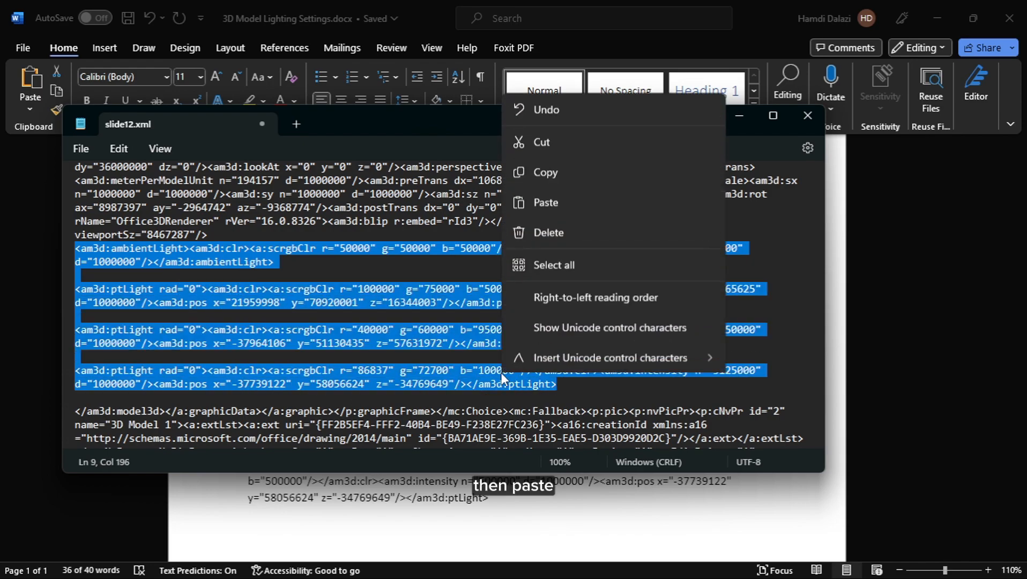
click(546, 169)
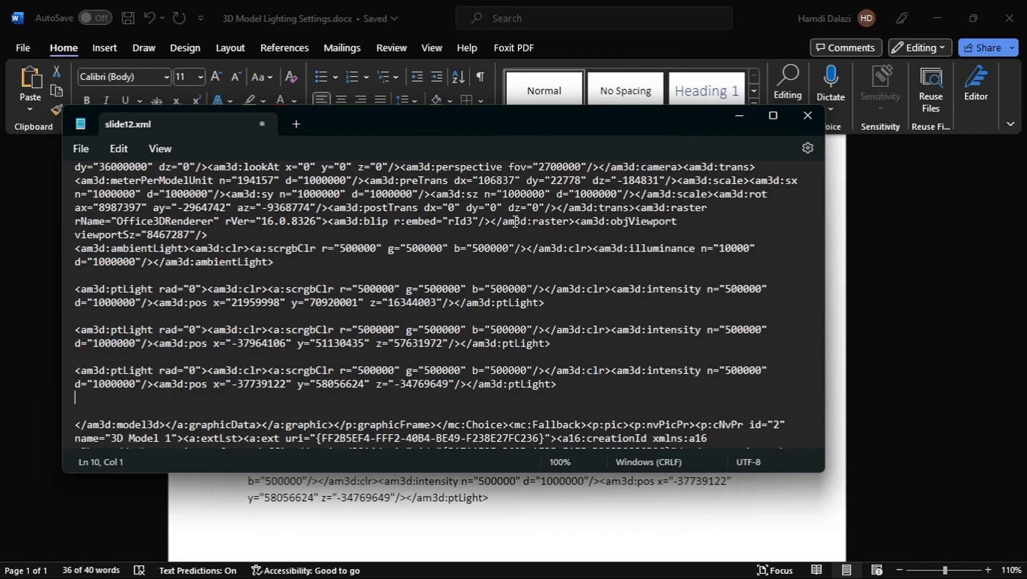
key(BackSpace)
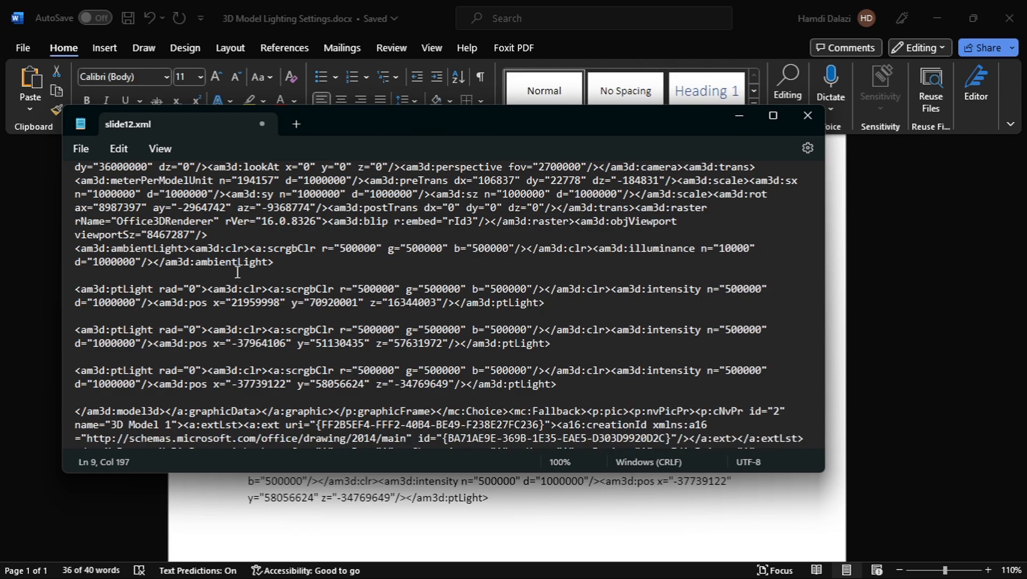
Step: Save and close slide12.xml, update it in the Porsche.pptx archive, and close the 7-Zip window
click(81, 148)
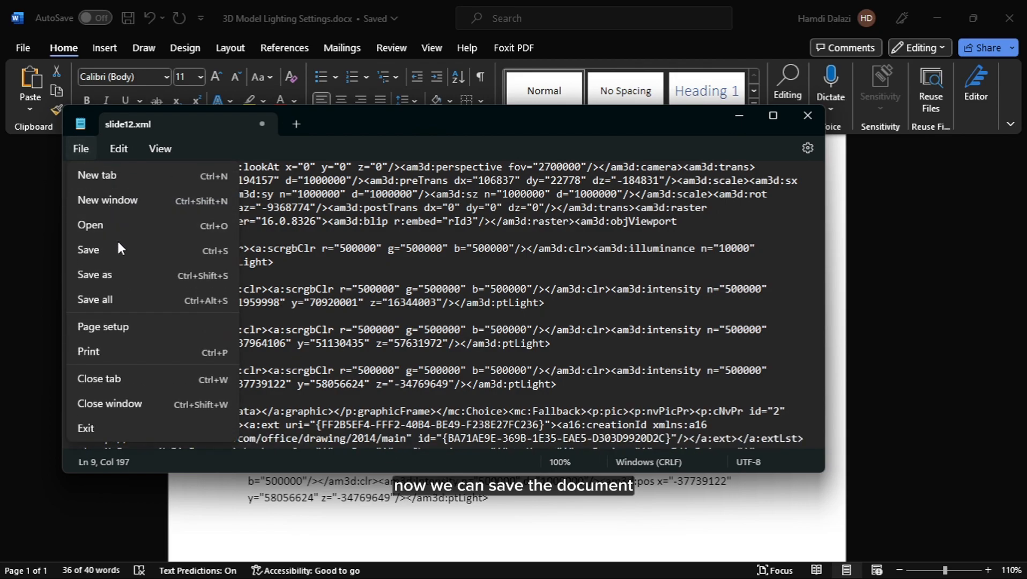
click(108, 251)
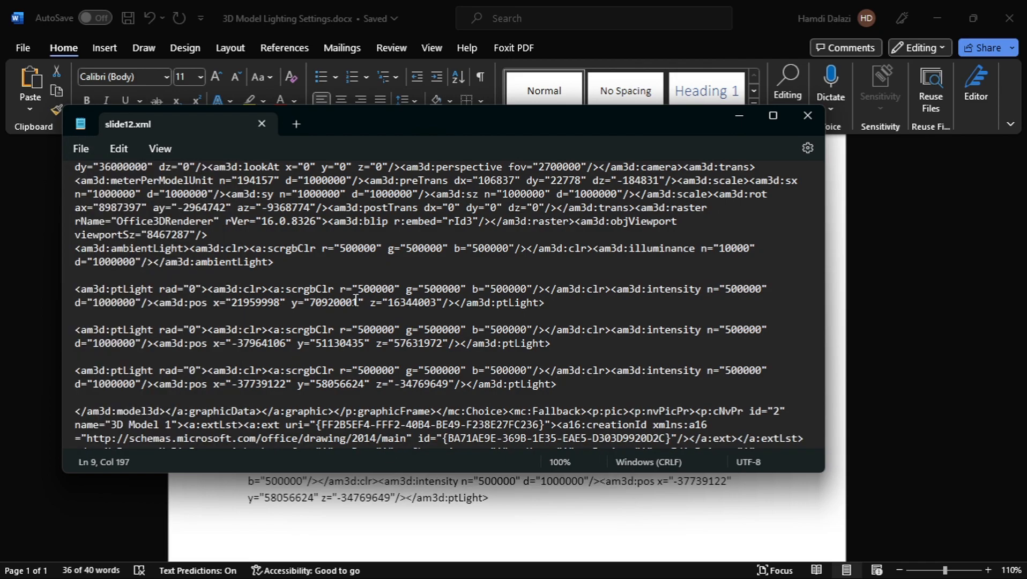
click(802, 120)
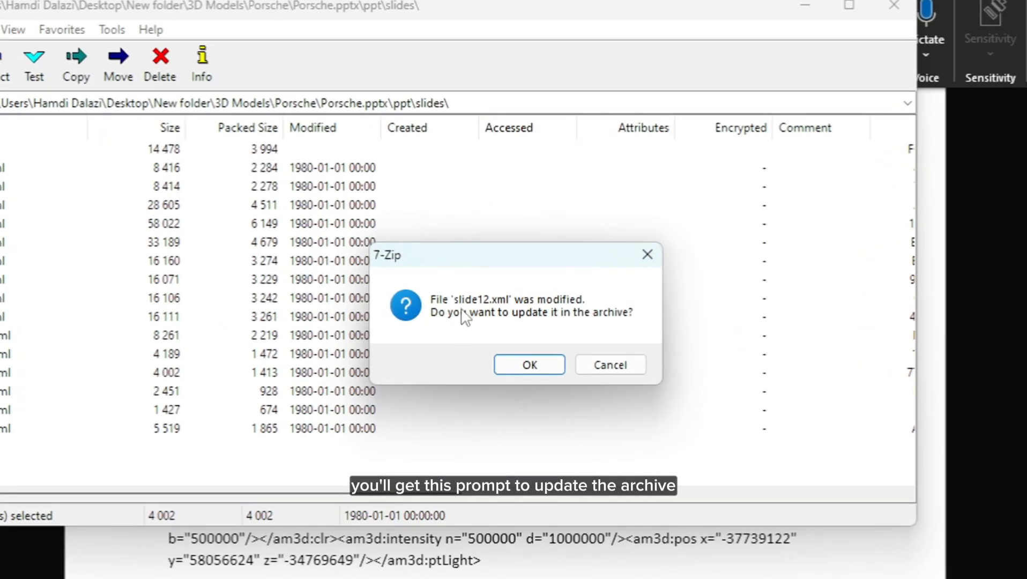
click(529, 366)
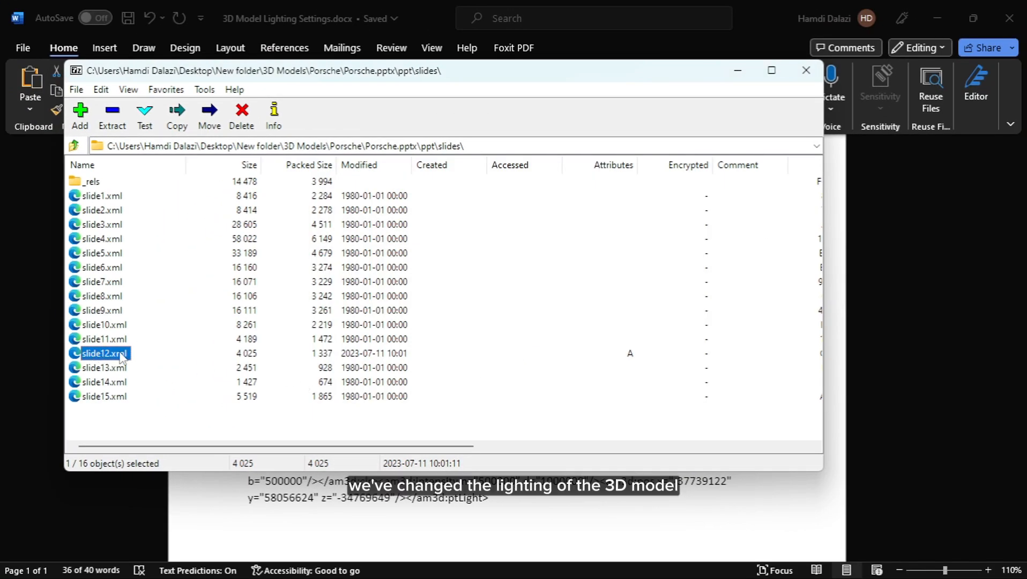
click(816, 81)
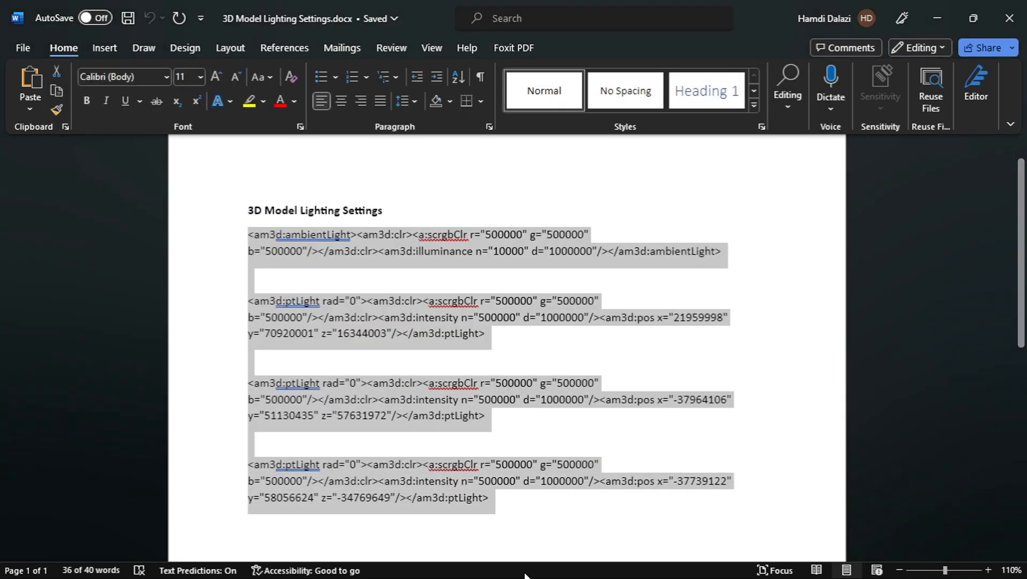
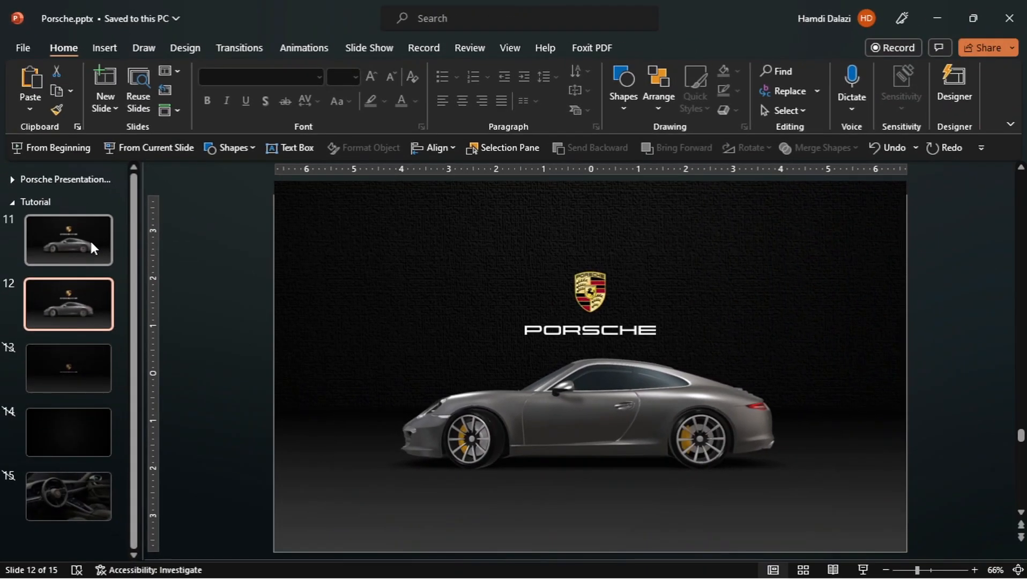
Step: On slide 11, group the background picture with the car model, move the group down until the car is below the slide, and ungroup it
click(90, 238)
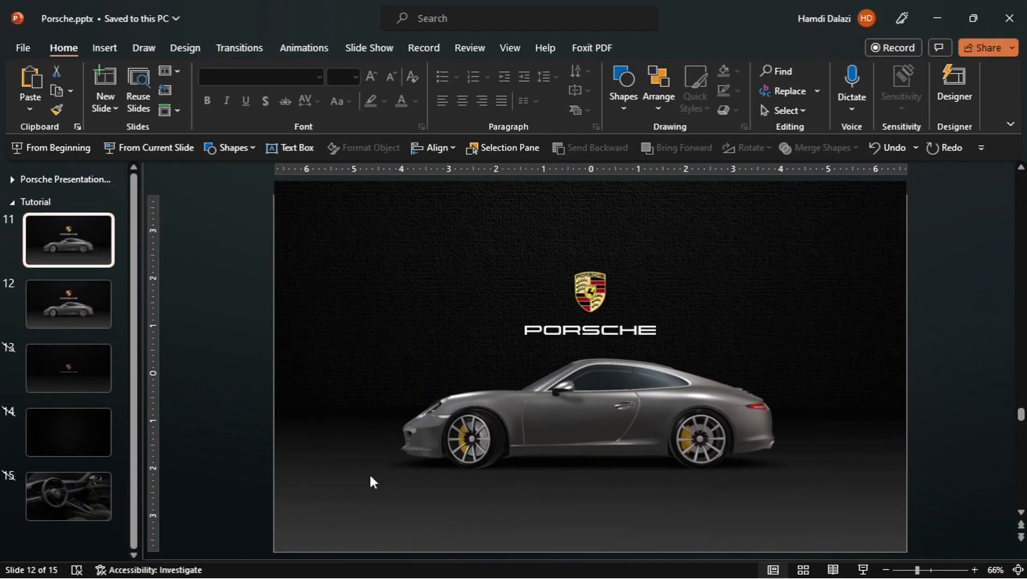
click(371, 490)
shift+click(521, 438)
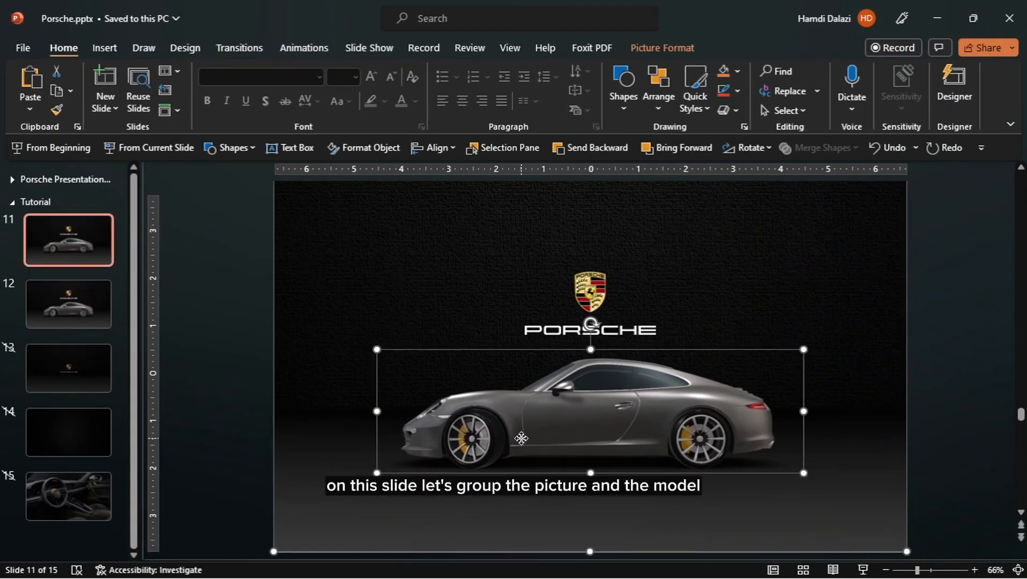
key(ctrl+g)
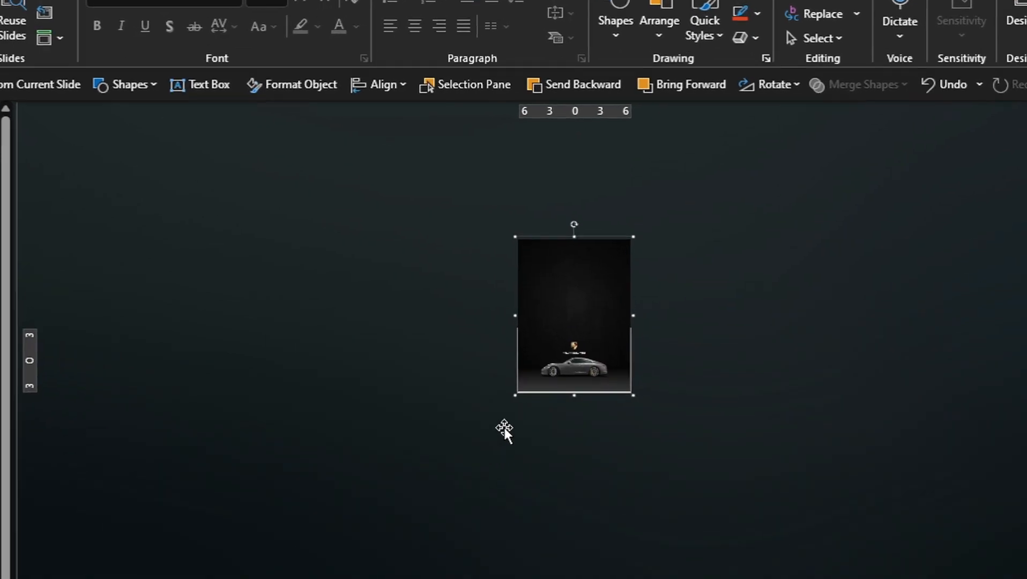
drag(562, 141, 565, 216)
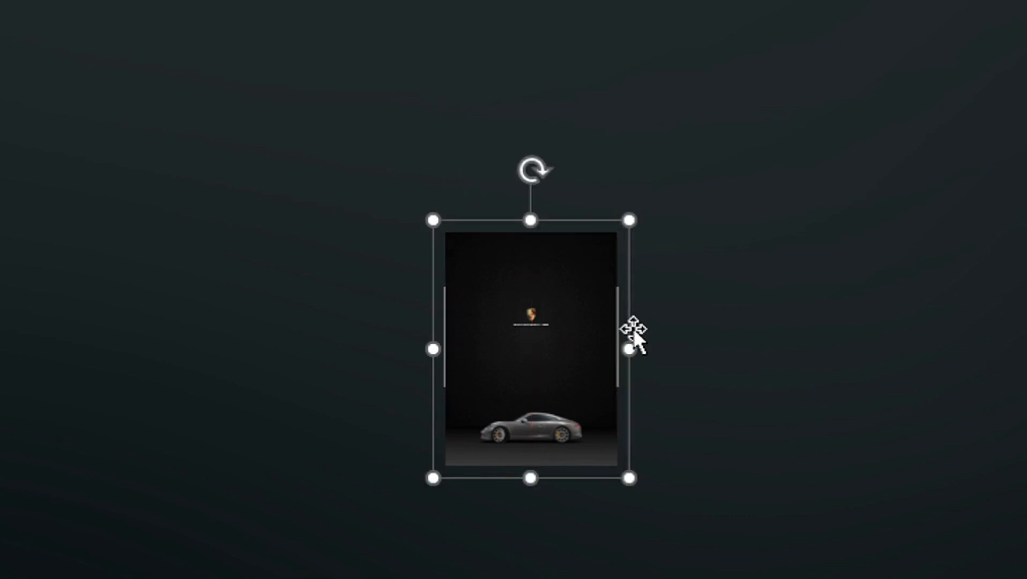
key(ctrl+shift+g)
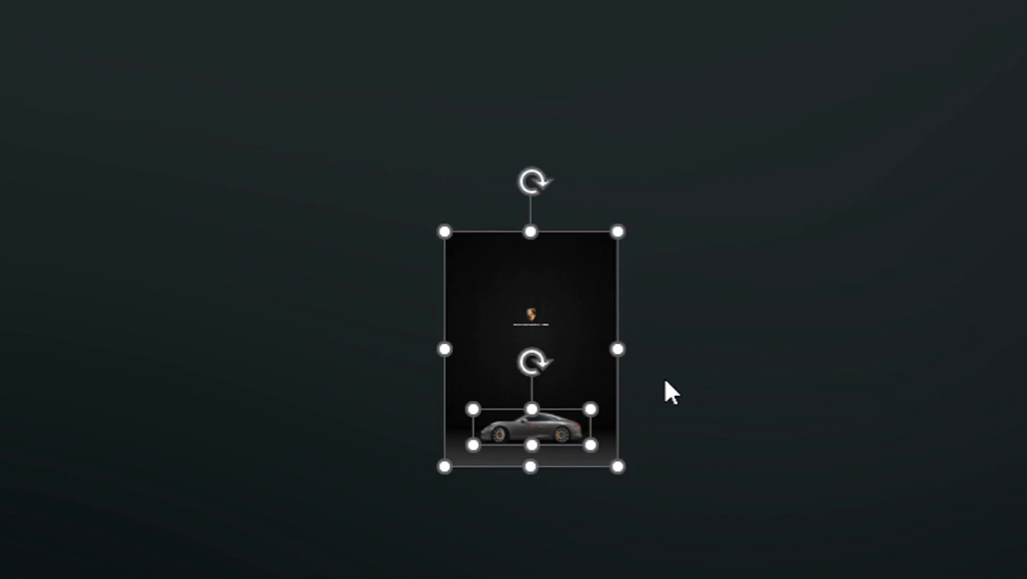
click(663, 378)
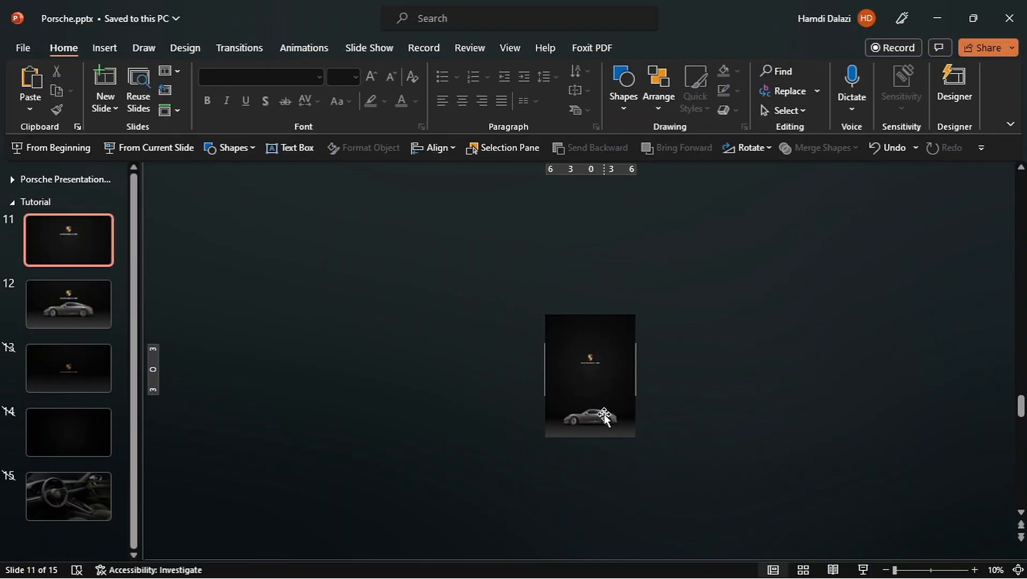
Step: Shrink the car model on slide 11 to about half its size and move it horizontally off the background picture to the right
click(604, 415)
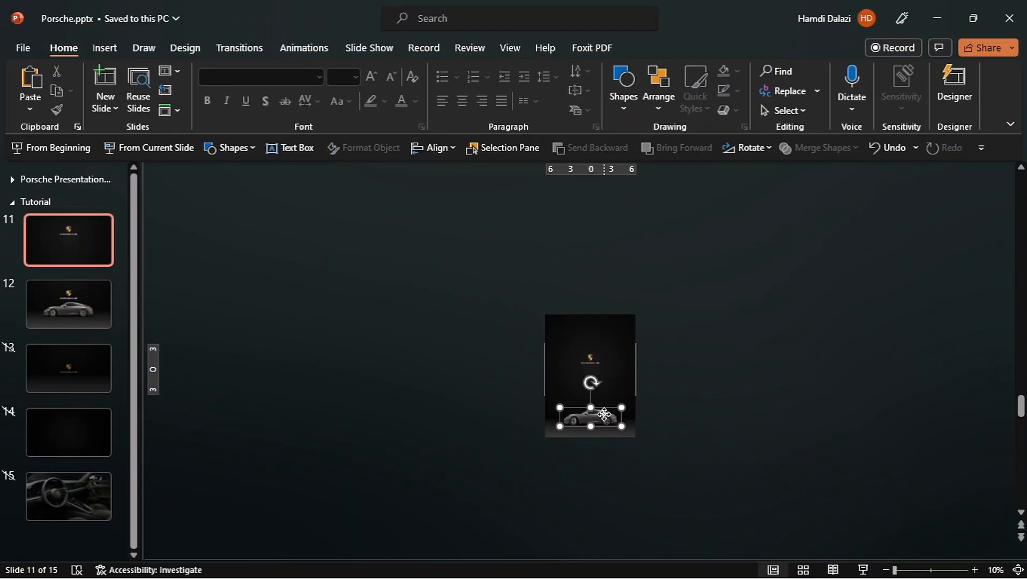
scroll(562, 408, up, 6)
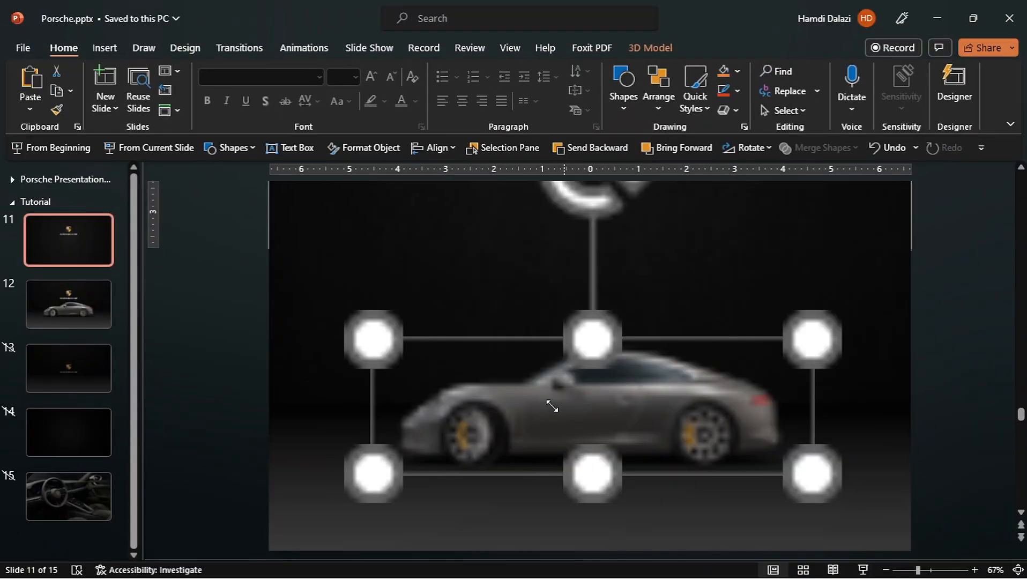
drag(373, 345, 590, 408)
scroll(533, 364, down, 1)
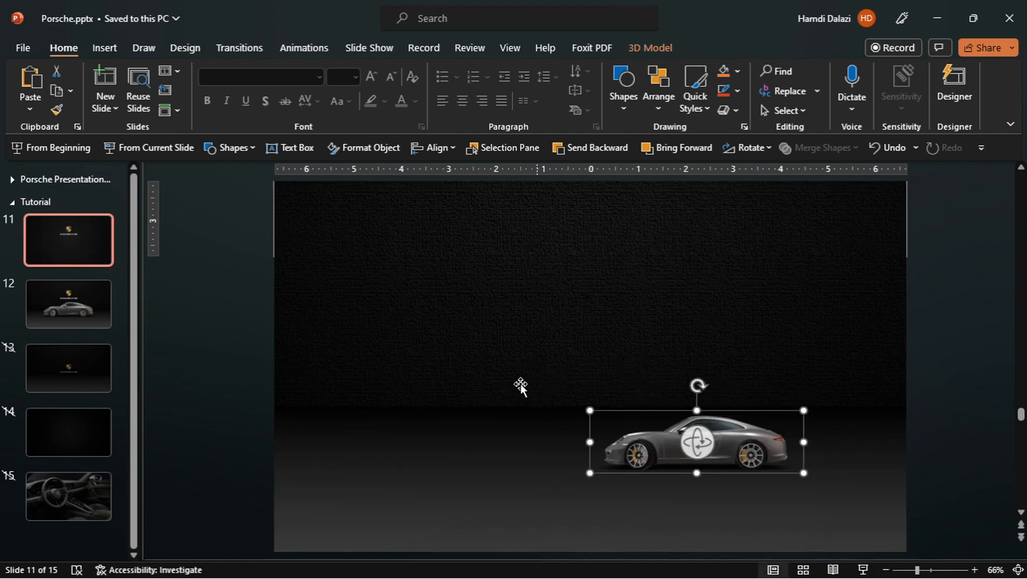
scroll(573, 410, down, 2)
scroll(552, 437, down, 2)
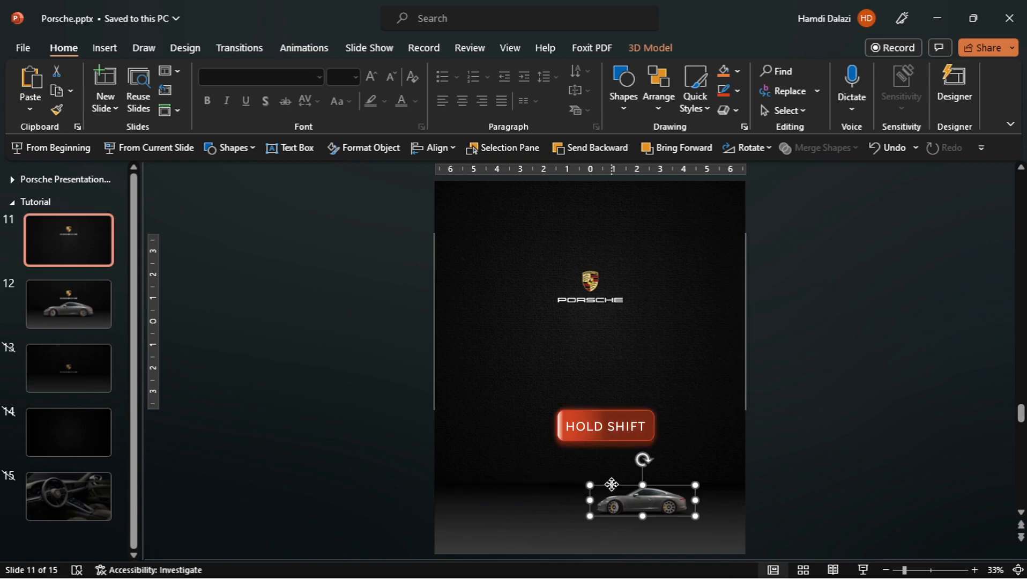
drag(614, 489, 928, 475)
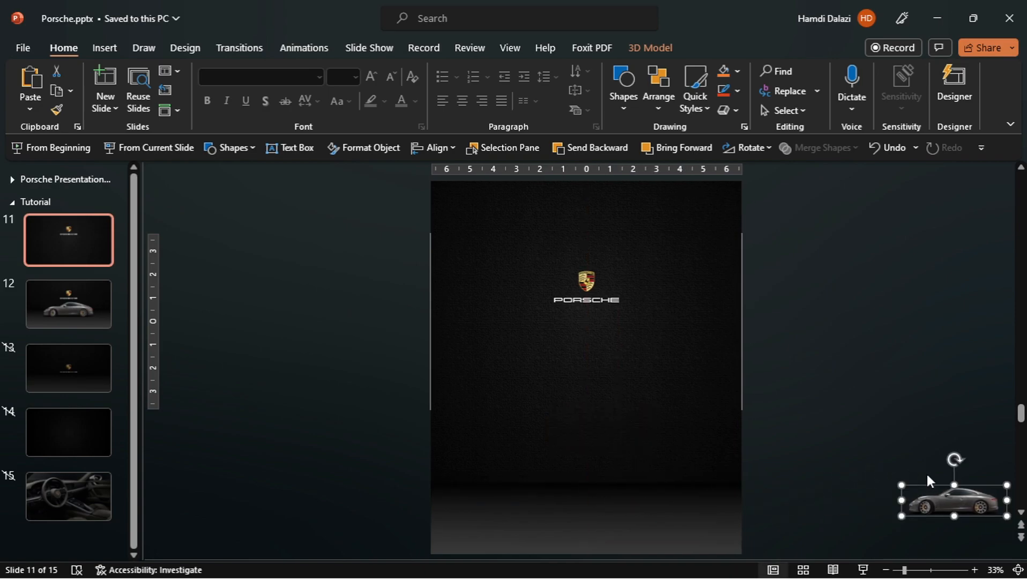
Step: Align the Porsche logo on slide 11 to the center and middle of the slide
click(589, 284)
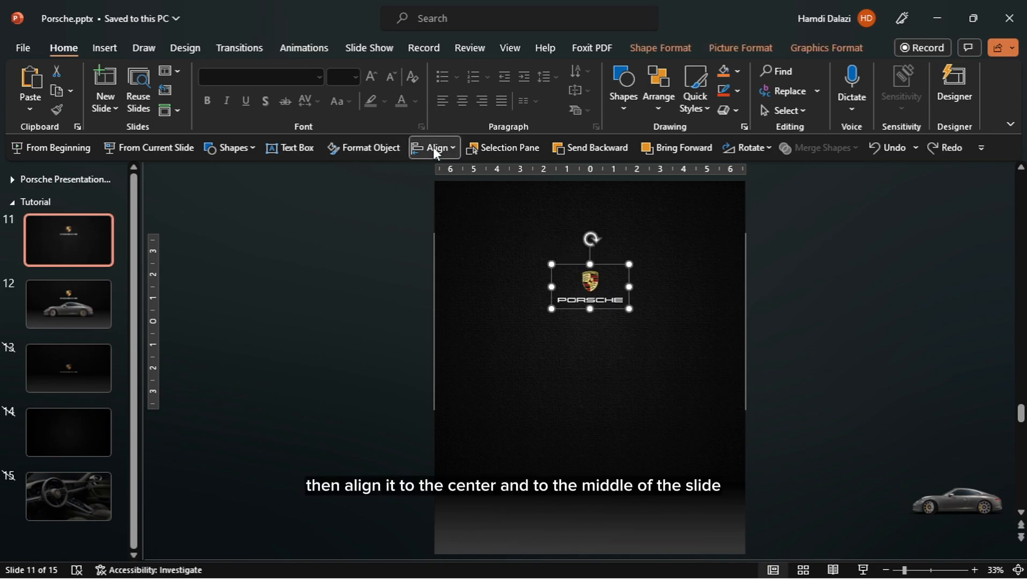
click(436, 154)
click(462, 194)
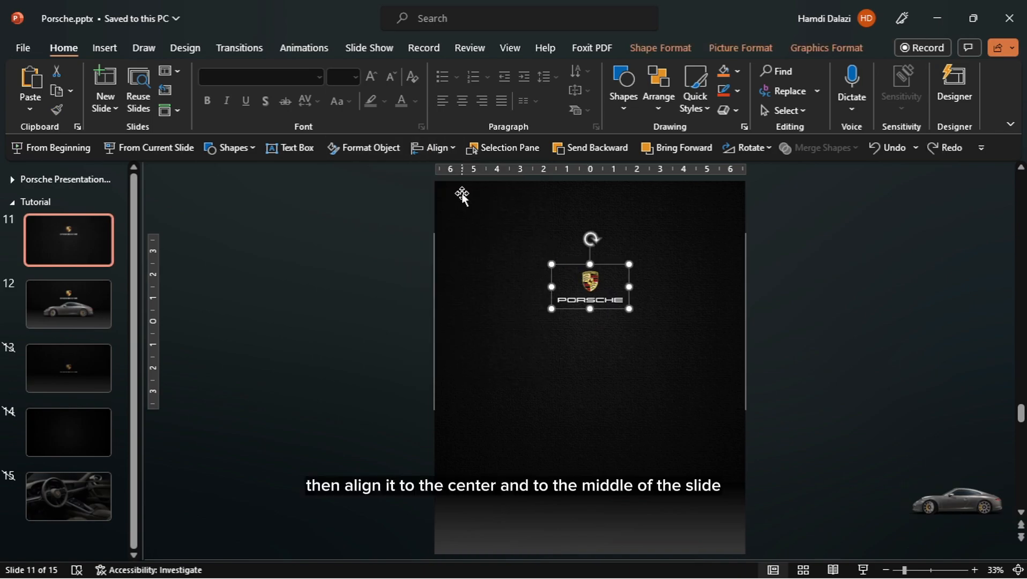
click(431, 149)
click(465, 256)
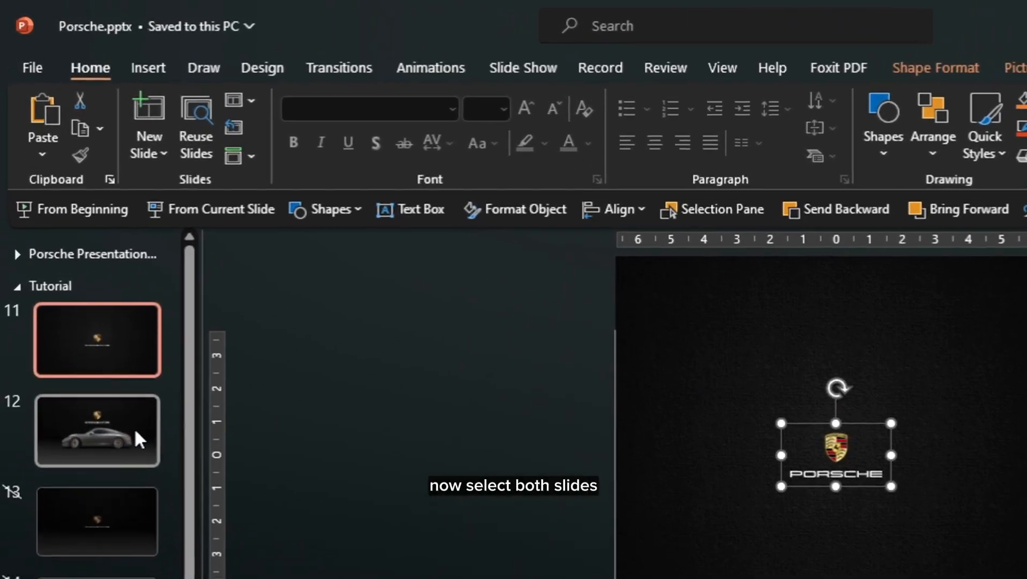
Step: Apply the Morph transition to slides 11 and 12 with a duration of 01.40
shift+click(129, 435)
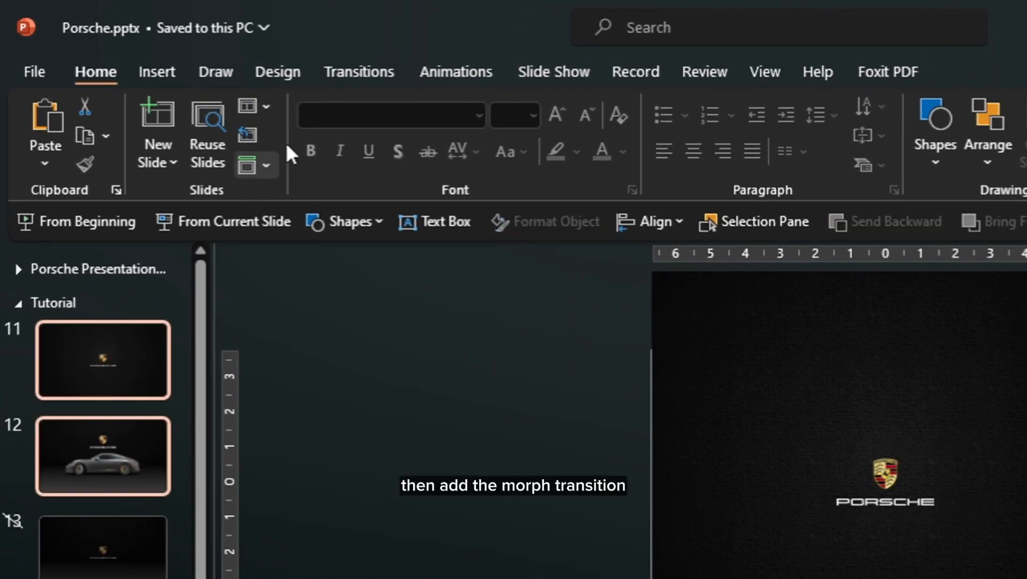
click(375, 66)
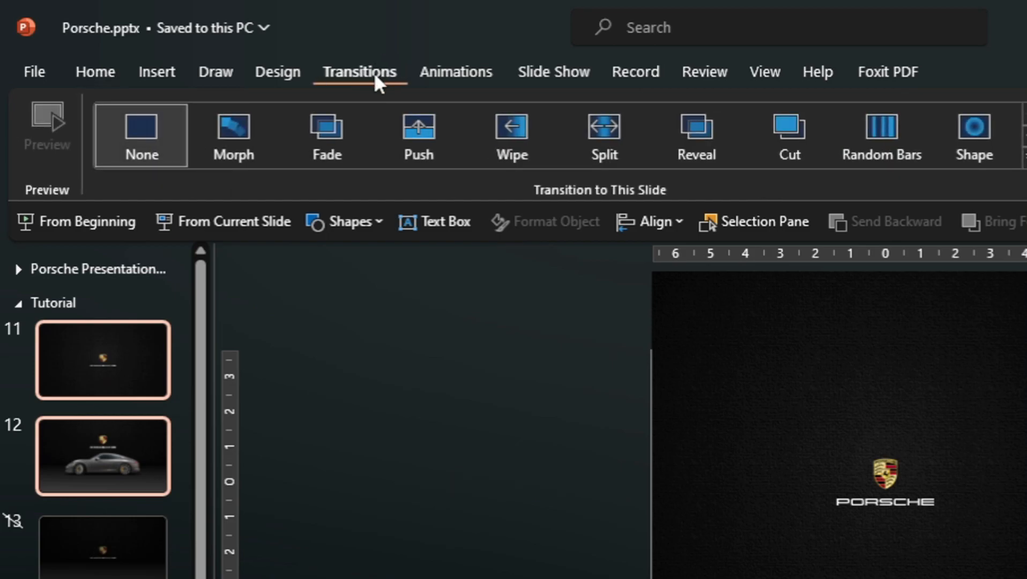
click(236, 159)
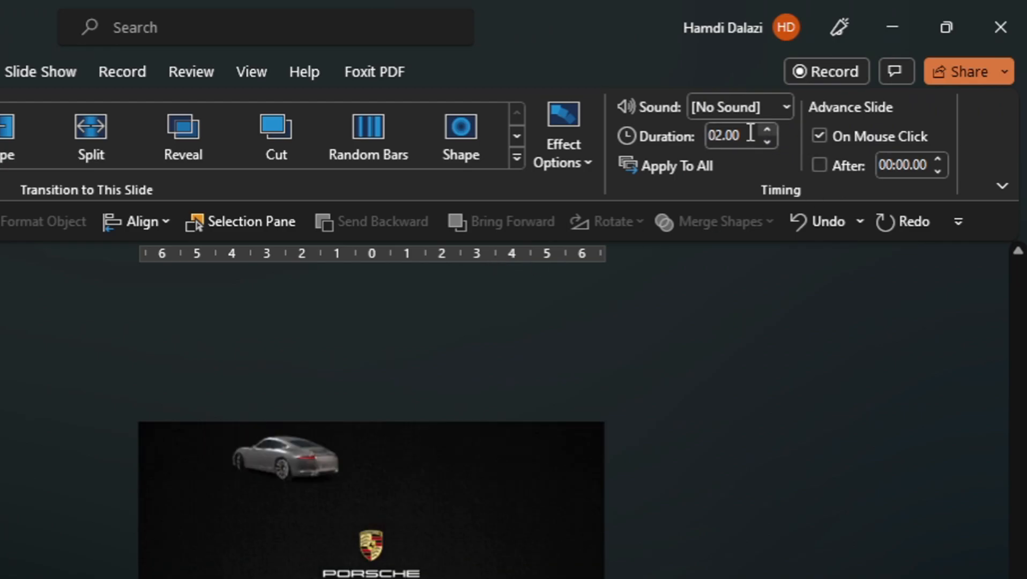
click(742, 135)
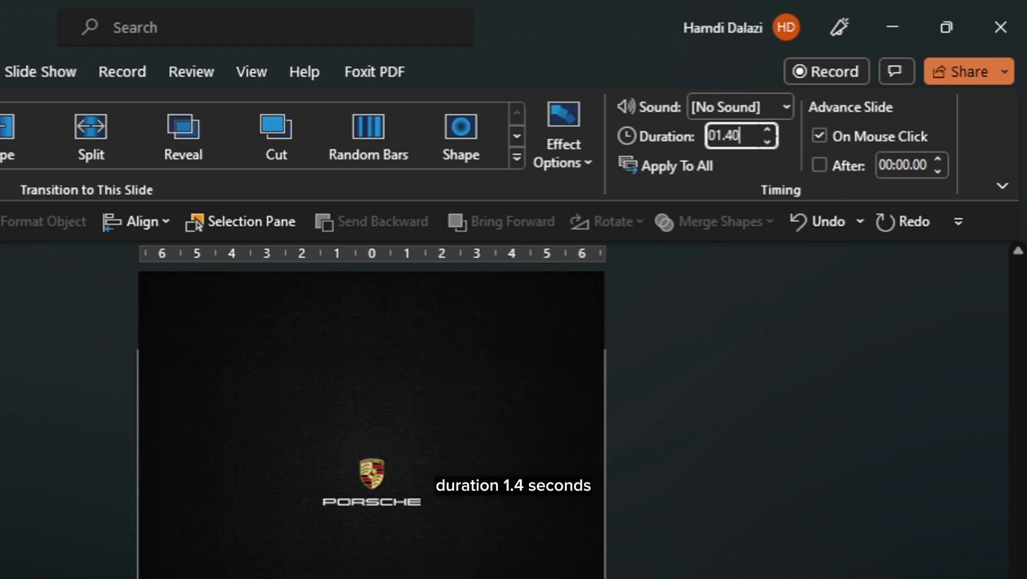
key(Return)
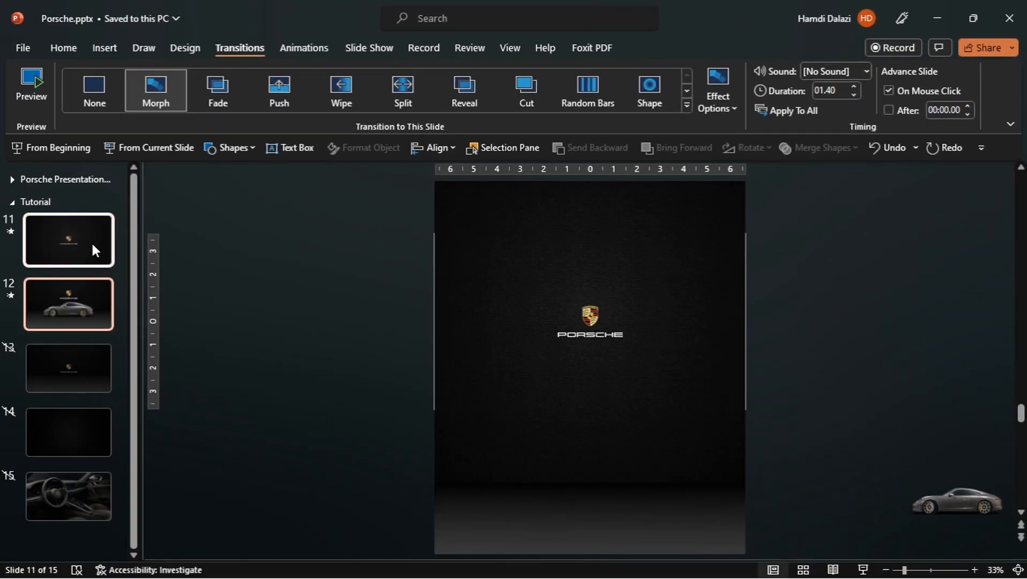
Step: Play the slide show from slide 11 and replay the transition to slide 12 to check the car's entrance
click(92, 245)
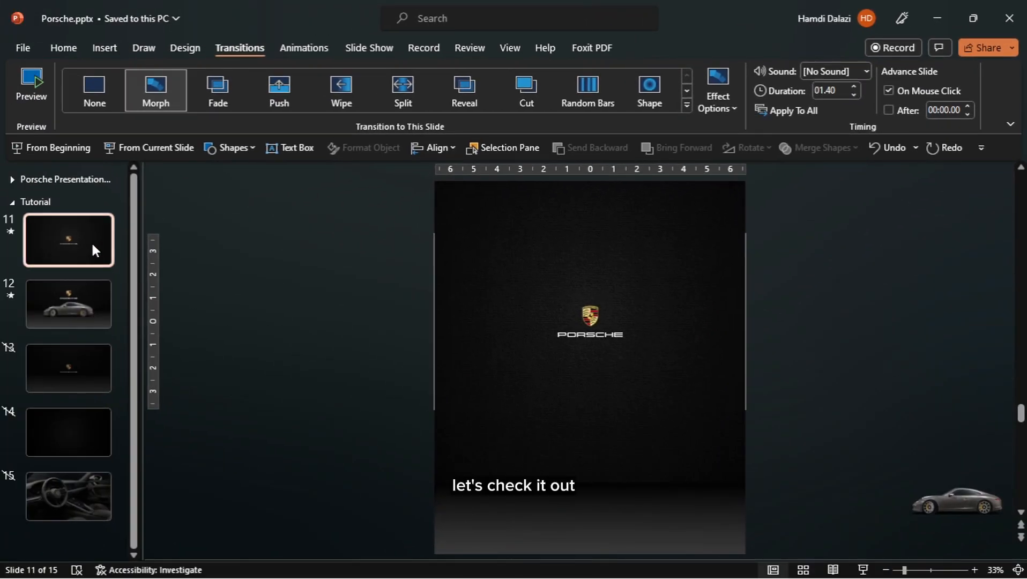
click(161, 150)
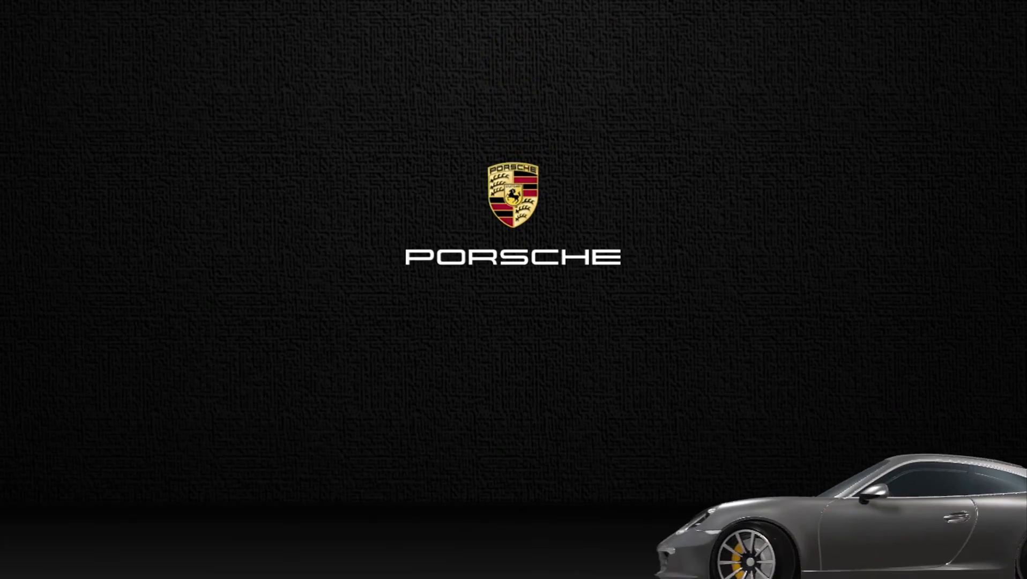
key(Left)
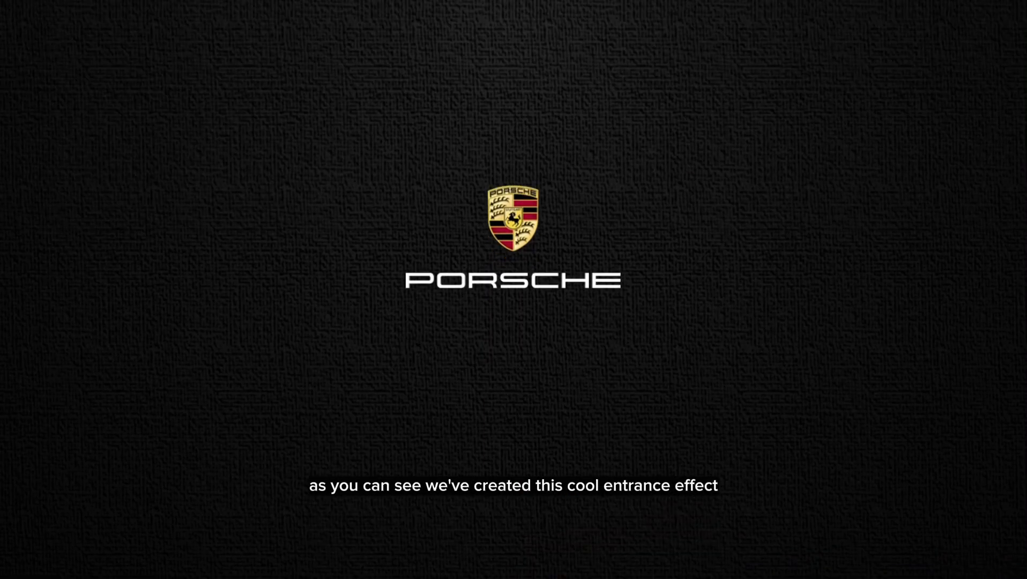
key(Right)
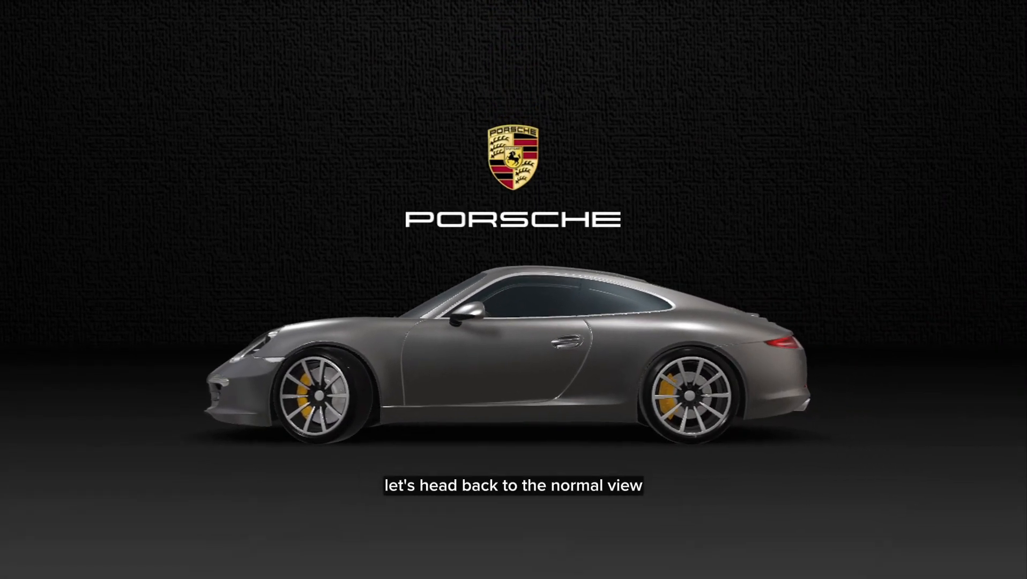
Step: Leave the slide show and duplicate slide 12
key(Escape)
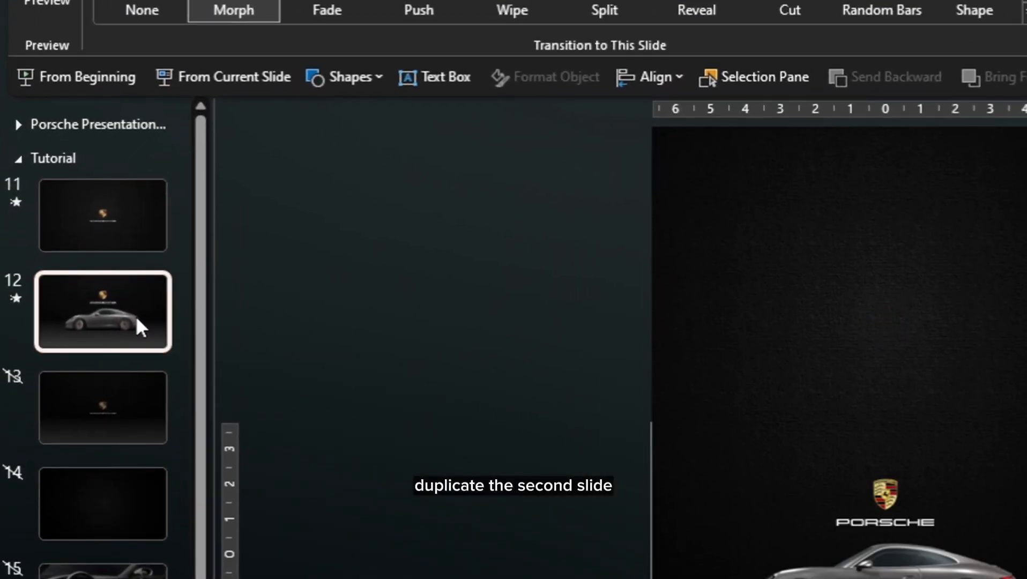
click(94, 303)
key(ctrl+d)
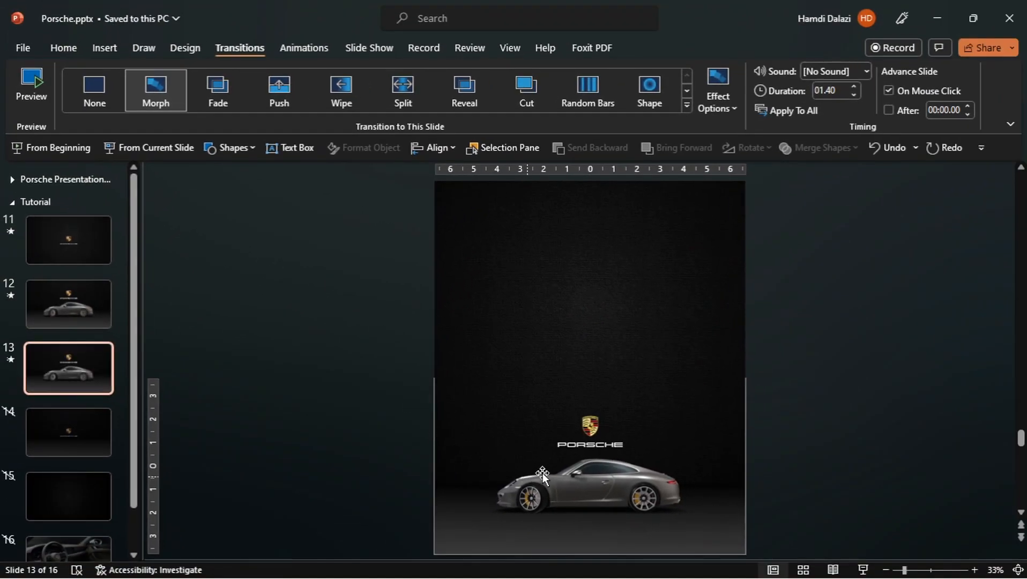
Step: Try rotating the car model on slide 13 freehand in 3D, and undo the rotation
click(616, 488)
scroll(616, 486, up, 1)
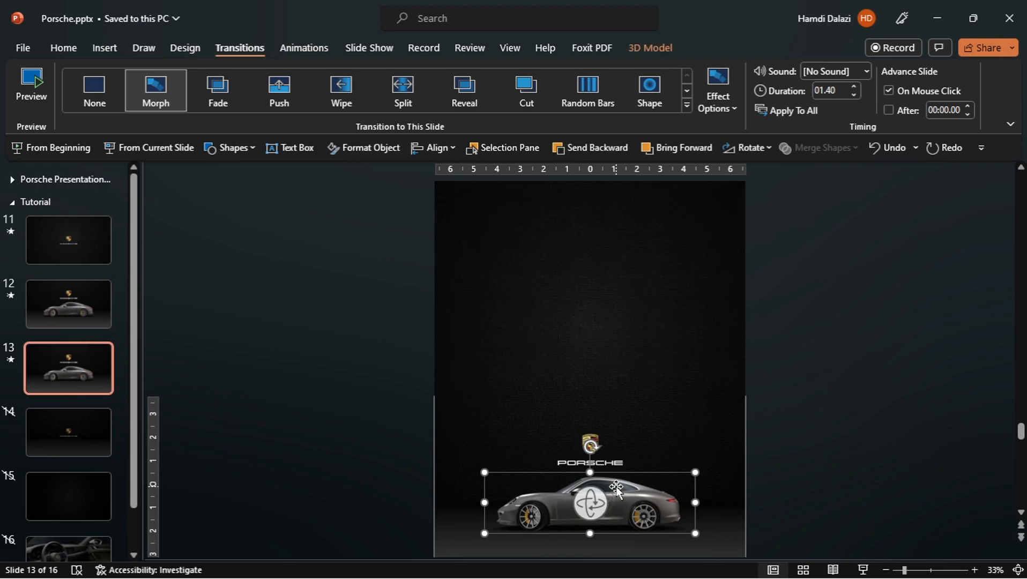
scroll(622, 495, up, 4)
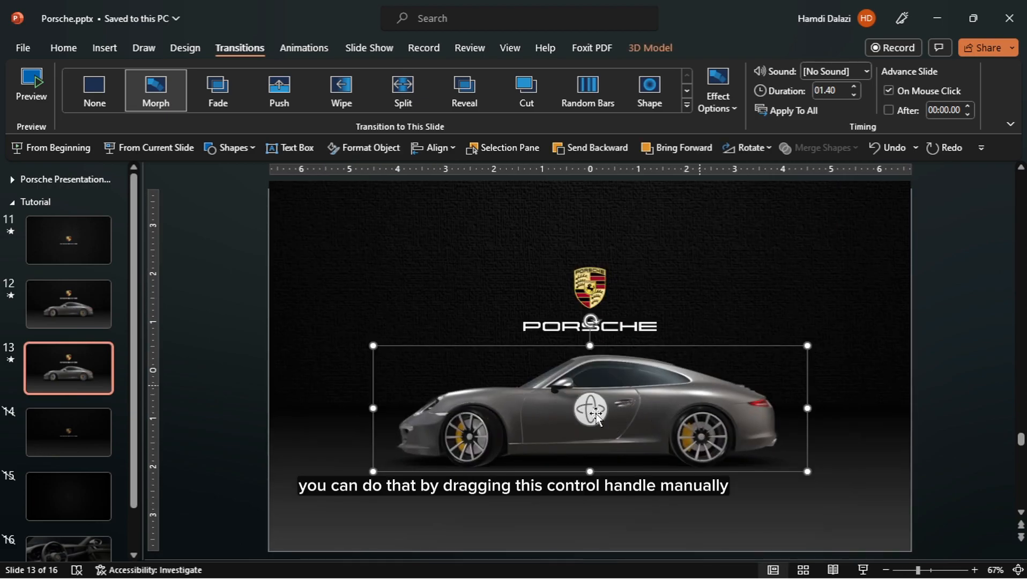
drag(586, 408, 456, 329)
key(ctrl+z)
key(ctrl+z)
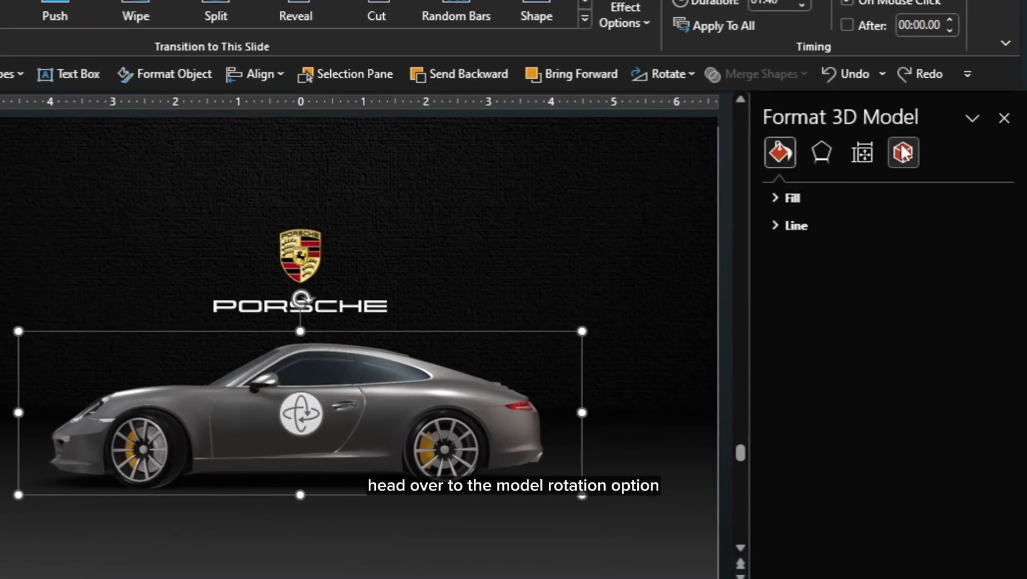
Step: Set the car model's X rotation to 2.1° in its 3D model rotation settings
click(902, 153)
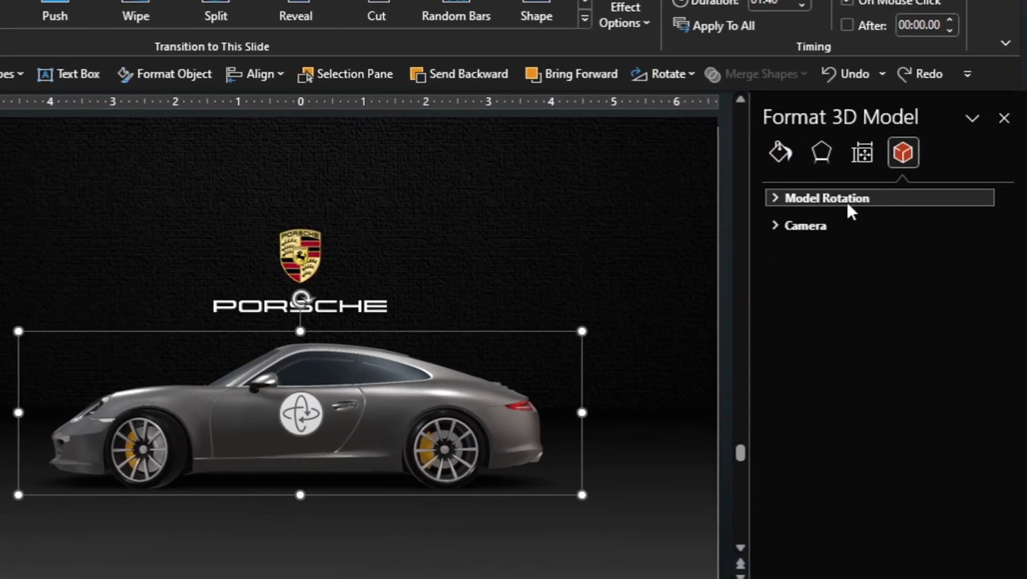
click(828, 199)
click(868, 259)
key(BackSpace)
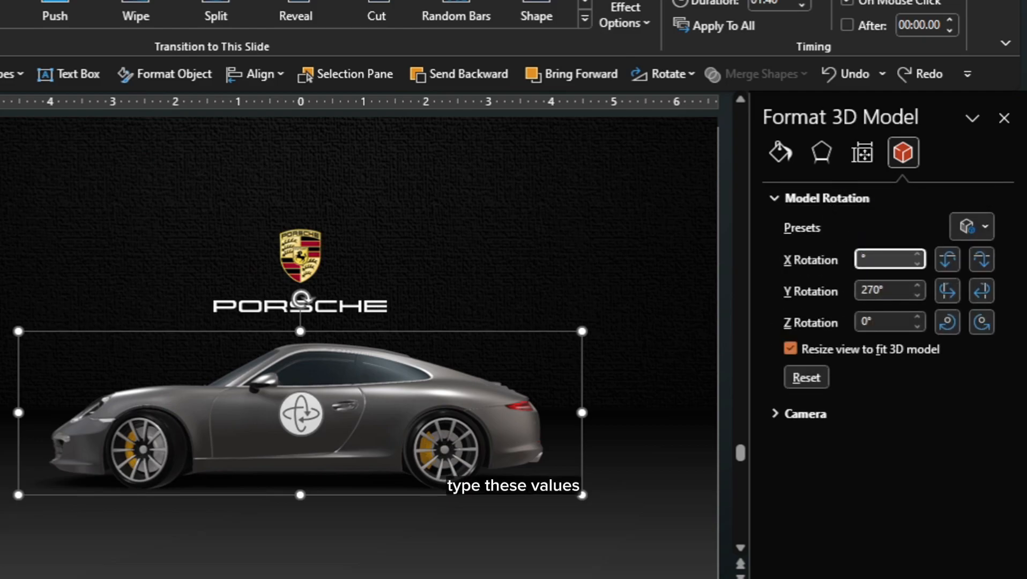
text(2.1)
Step: Set the car model's Y rotation to 335.4°
click(885, 290)
key(BackSpace)
key(BackSpace)
key(BackSpace)
key(BackSpace)
text(3)
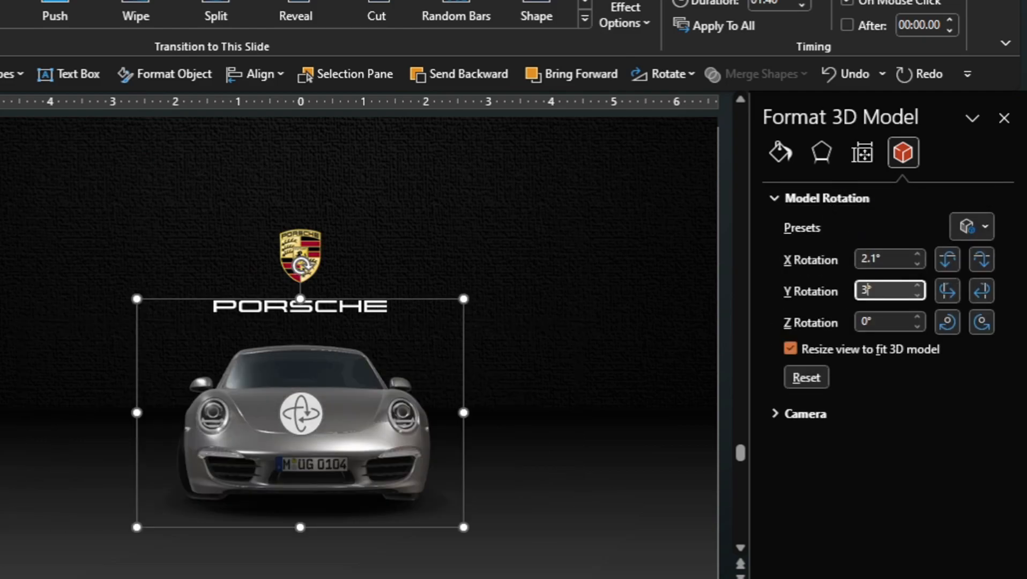
text(35.4)
Step: Set the car model's Z rotation to 359.1°
click(867, 320)
key(BackSpace)
key(BackSpace)
text(35)
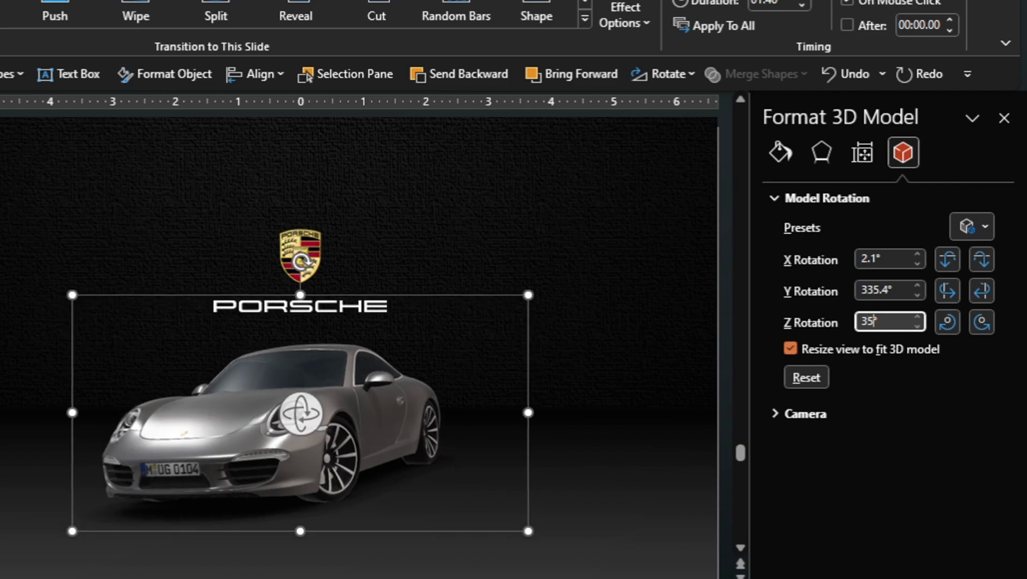
text(9.1)
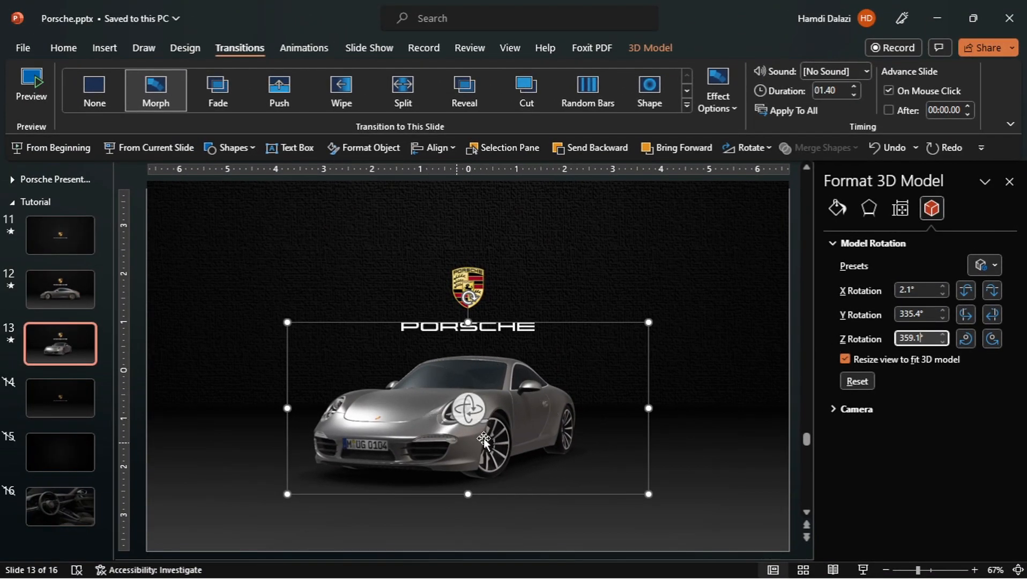
Step: Move the car and the Porsche logo together horizontally until the car's frame meets the slide's right edge
shift+click(473, 276)
drag(475, 274, 618, 288)
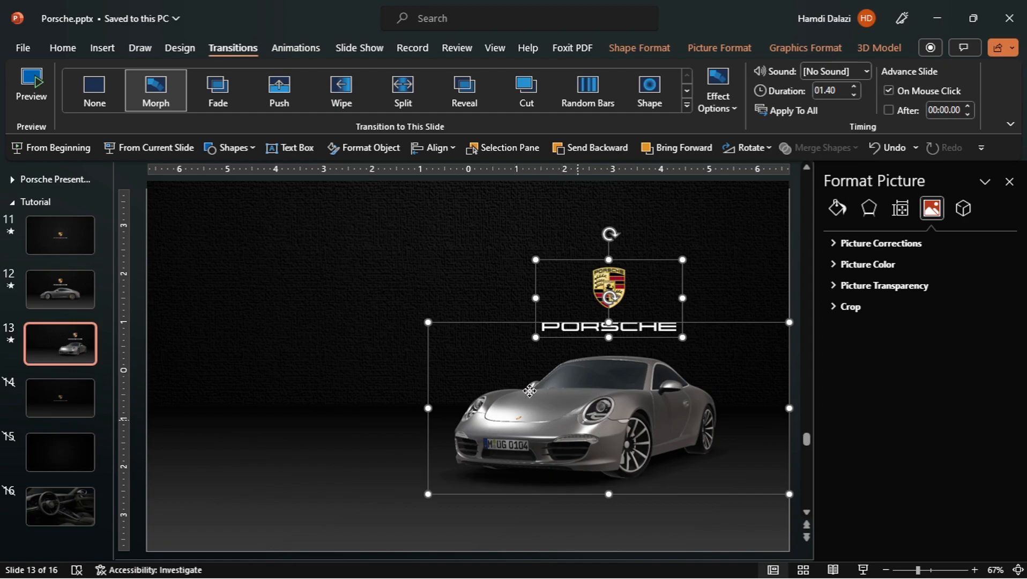
Step: Draw a helper rectangle of 2.05" by 5.47" spanning the visible width of the car
click(246, 152)
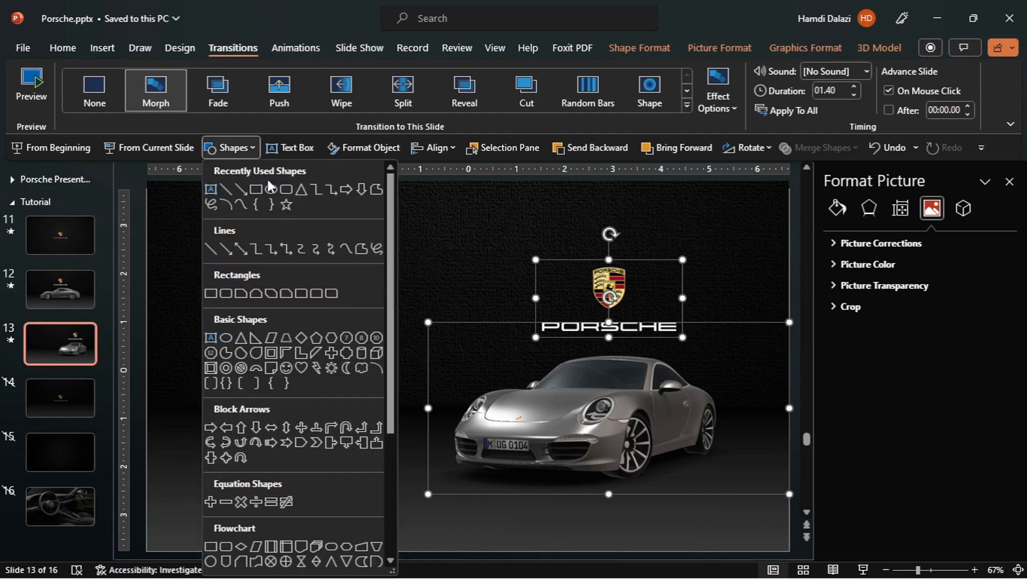
click(256, 190)
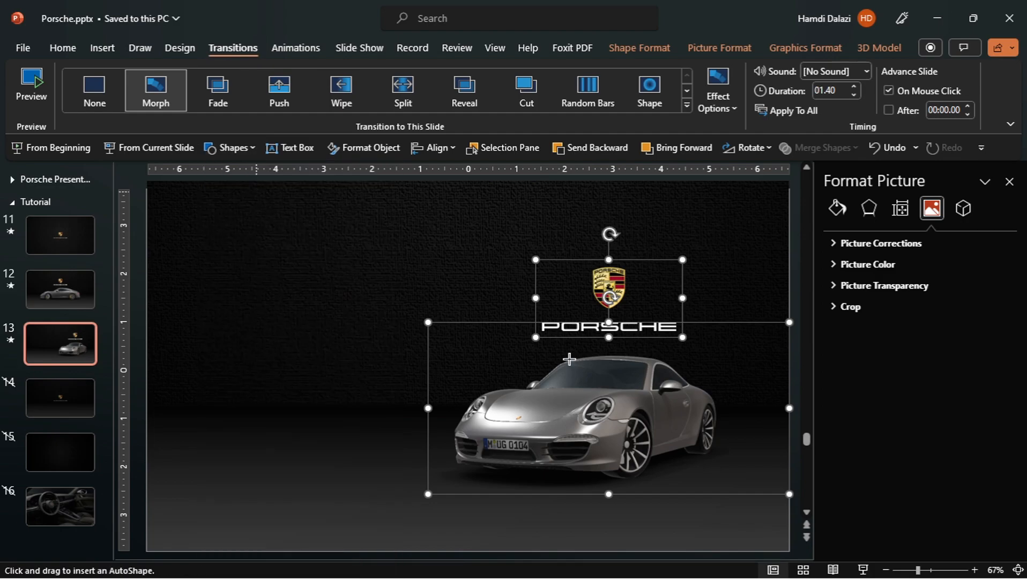
drag(569, 358, 716, 457)
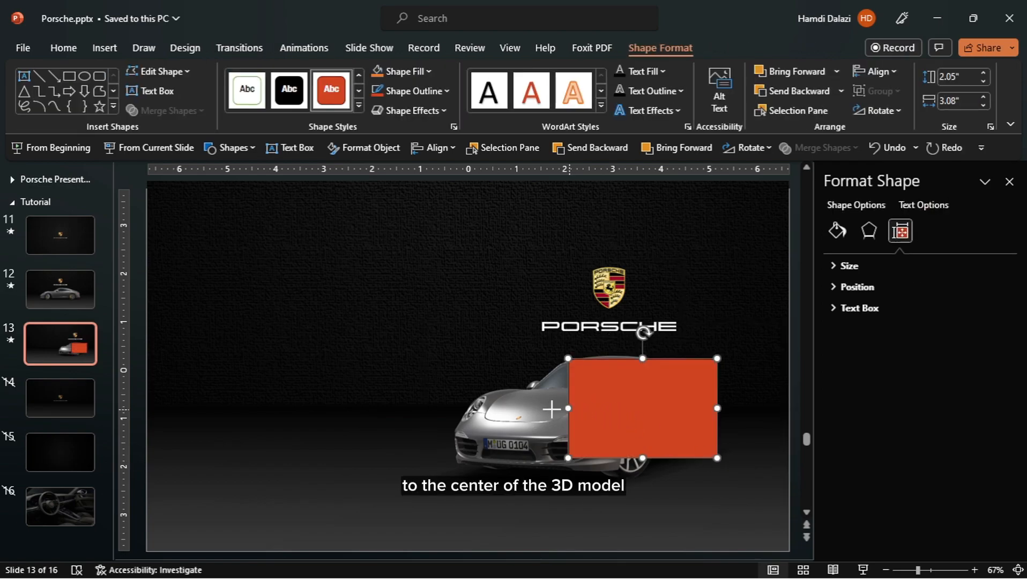
drag(569, 408, 453, 408)
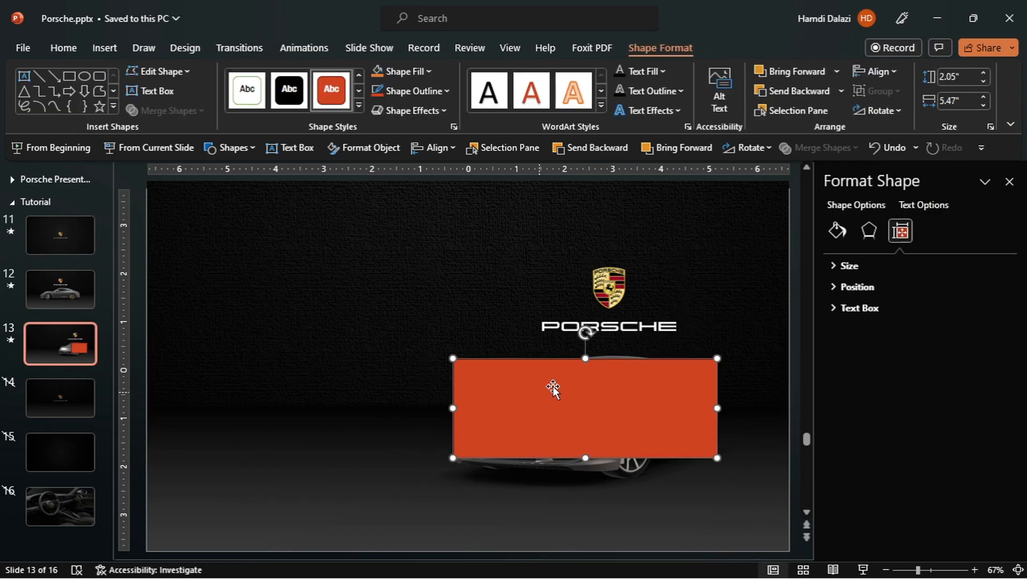
Step: Align the Porsche logo to the horizontal center of the helper rectangle and delete the rectangle
shift+click(614, 287)
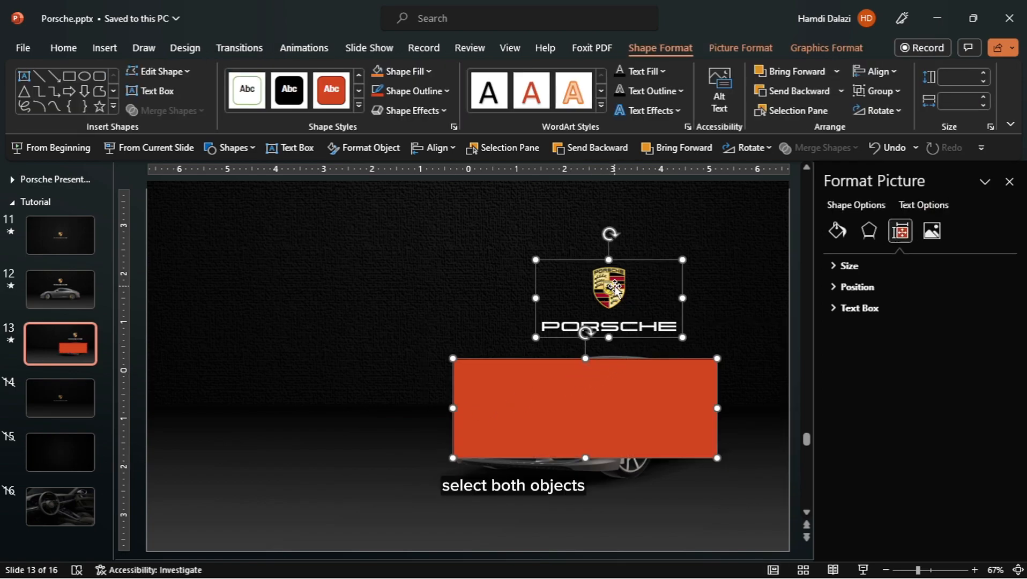
click(442, 149)
click(457, 193)
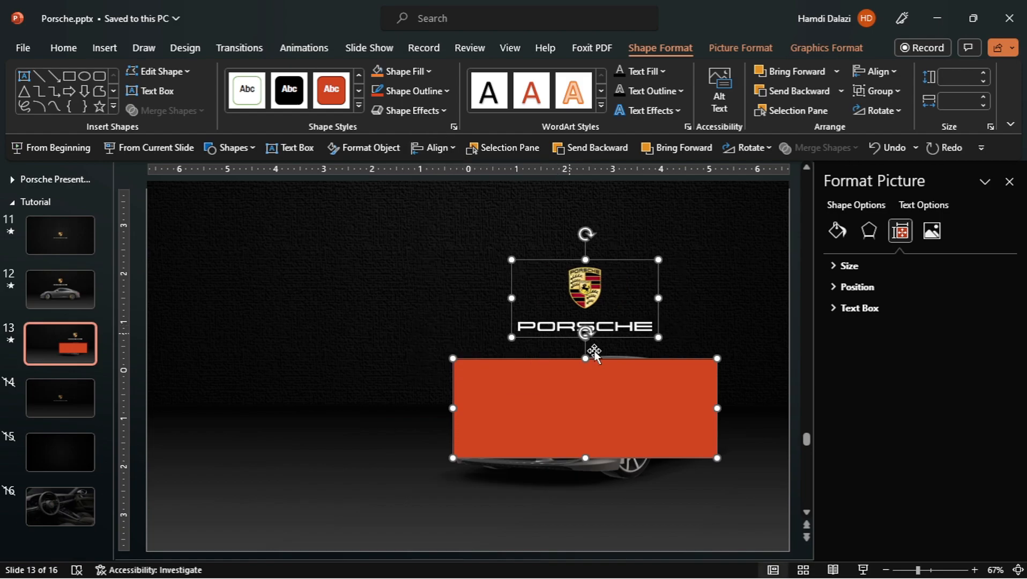
key(Escape)
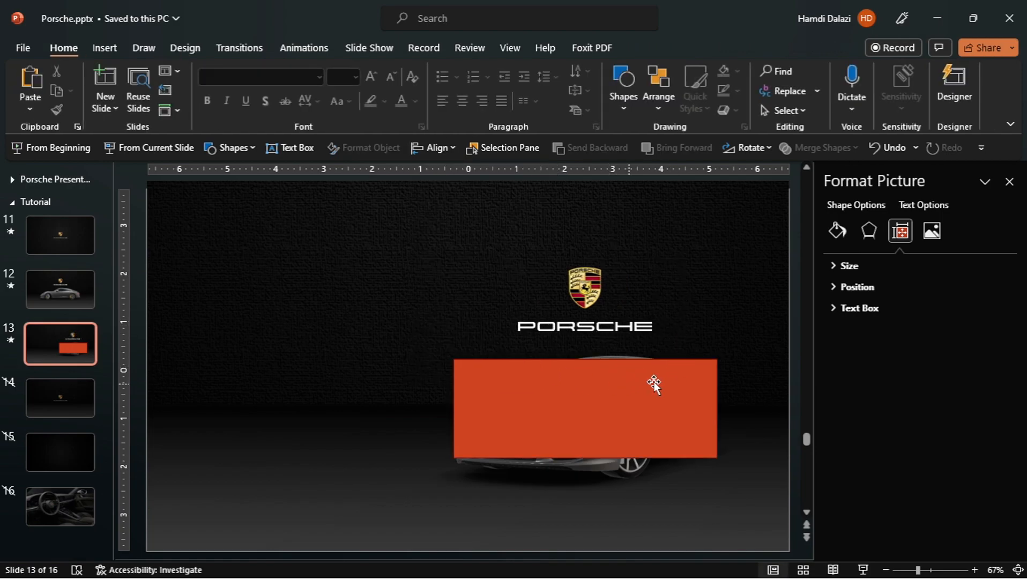
click(654, 383)
key(Delete)
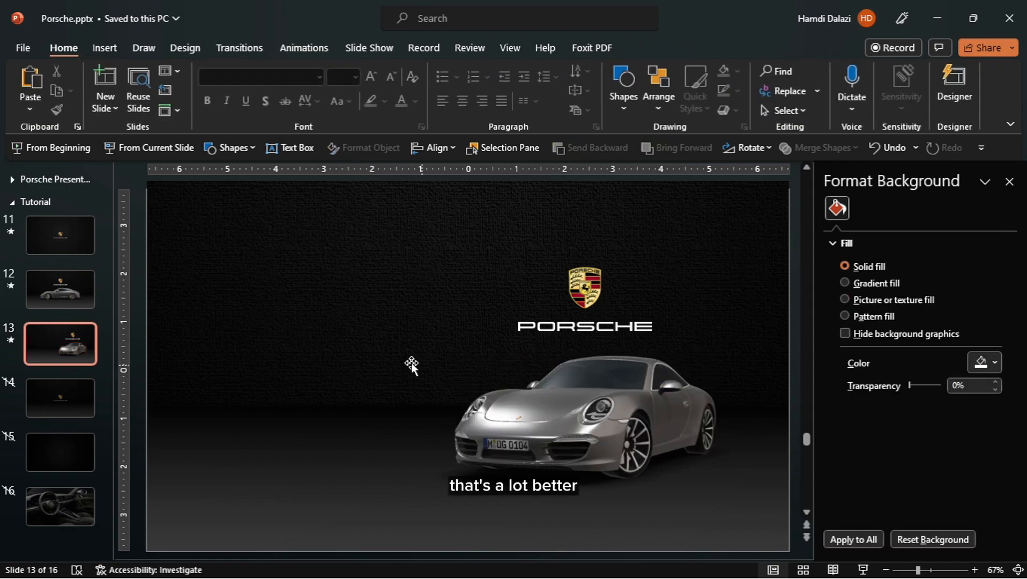
Step: Draw a 13.33" by 7.5" rectangle covering the whole of slide 13 and remove its outline
click(234, 147)
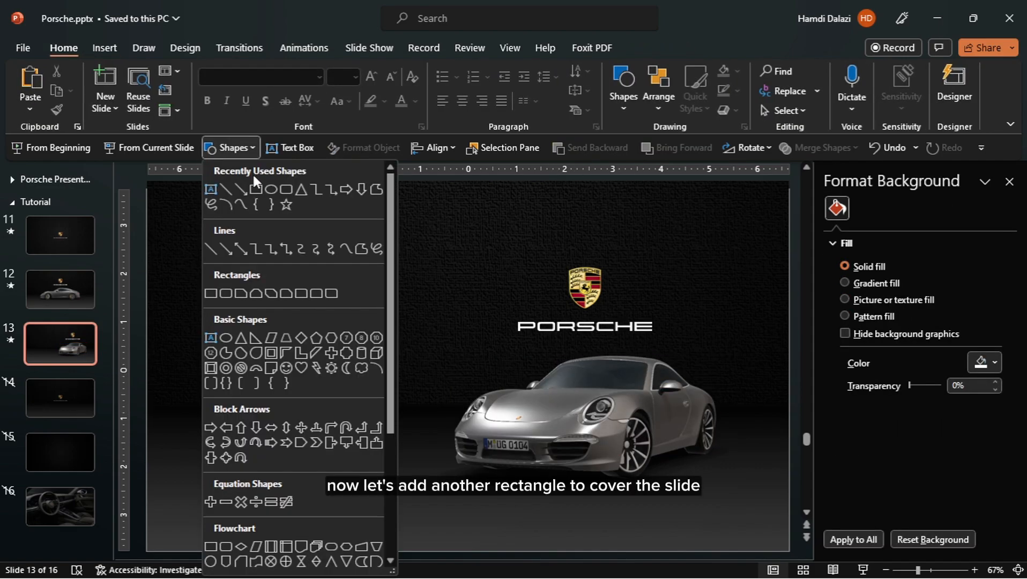
click(256, 189)
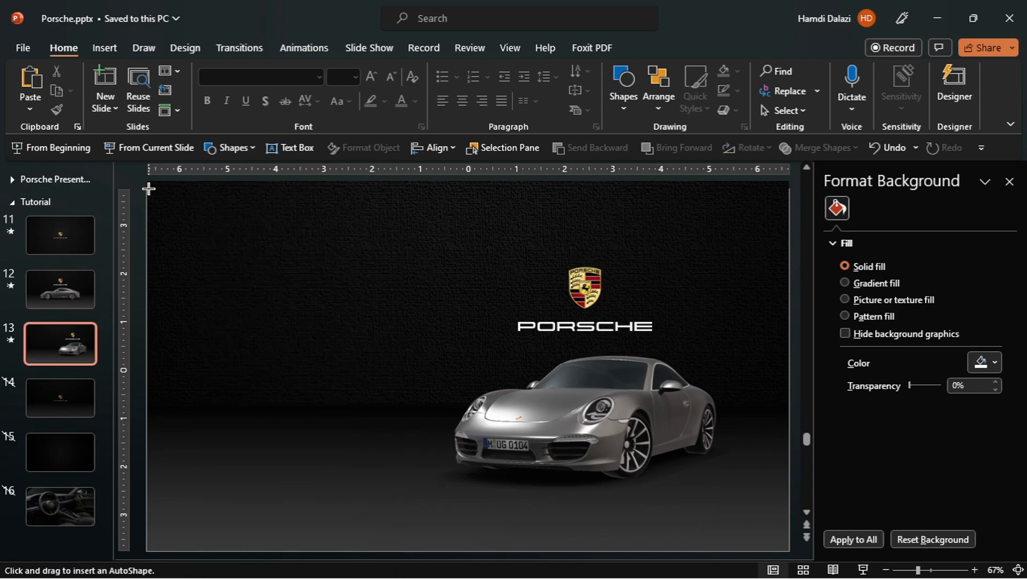
drag(148, 188, 788, 551)
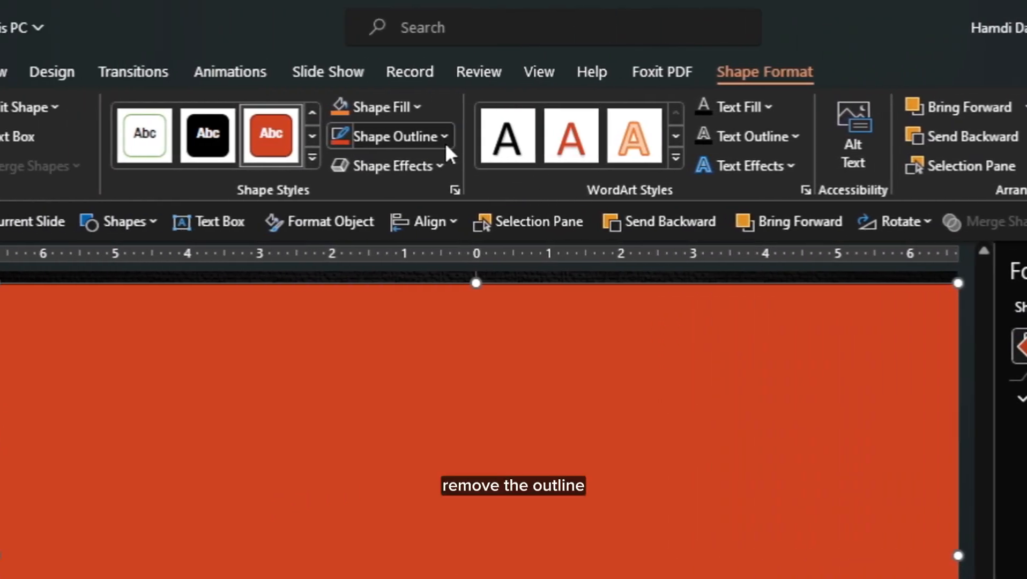
click(155, 136)
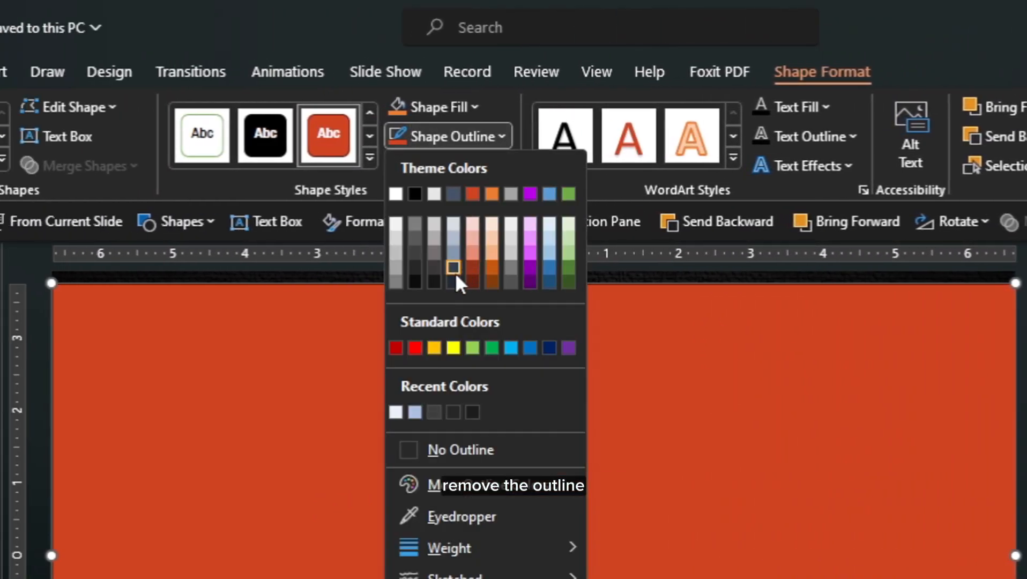
click(448, 456)
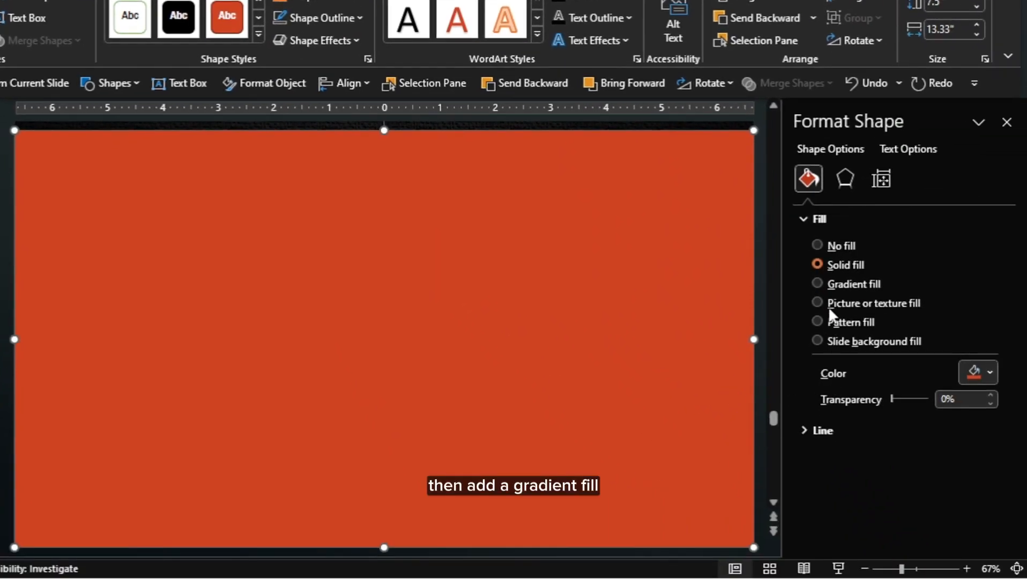
Step: Give the full-slide rectangle a linear gradient fill with an angle of 0°
click(820, 283)
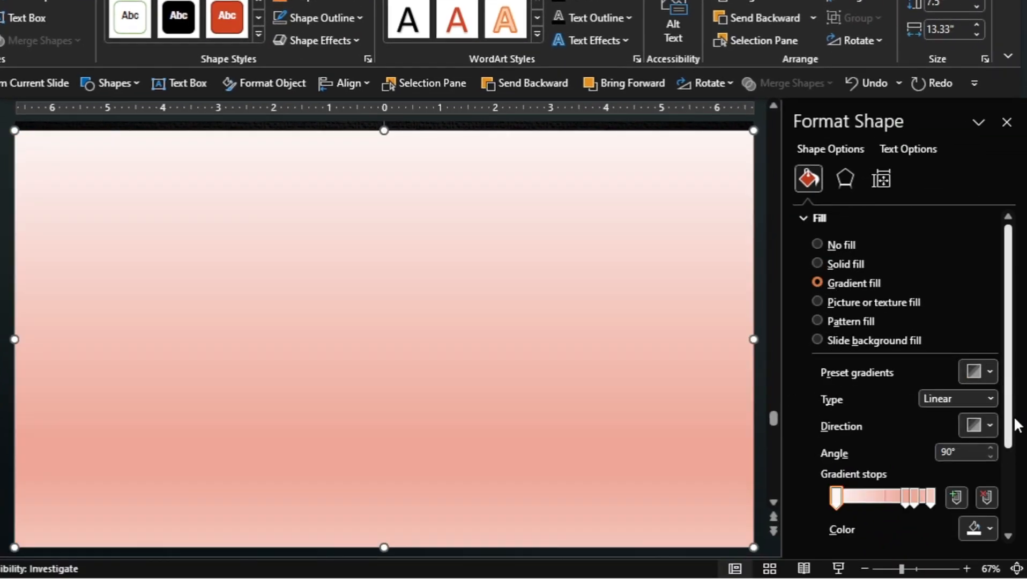
scroll(1014, 423, down, 3)
double_click(959, 334)
text(0)
key(Return)
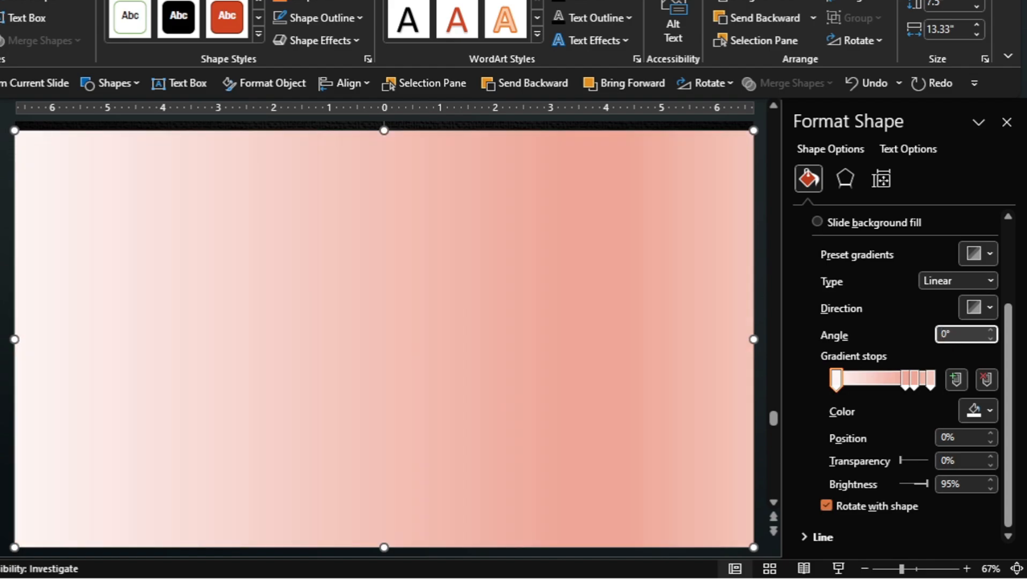
Step: Remove the gradient's middle stops and color the first stop black
drag(916, 382, 954, 399)
click(961, 407)
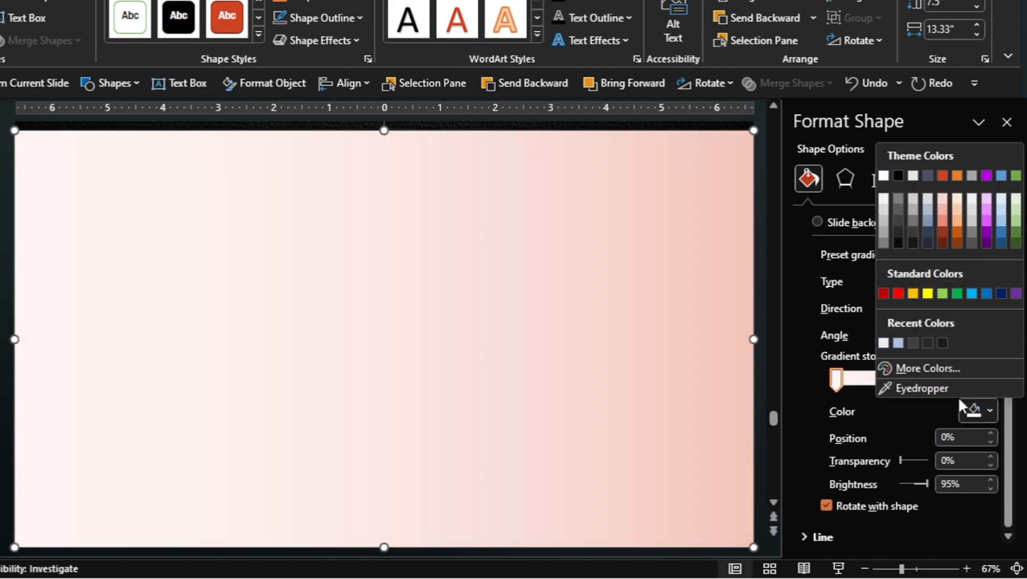
click(898, 175)
Step: Color the gradient stop at 100% black and set its transparency to 100%
click(931, 379)
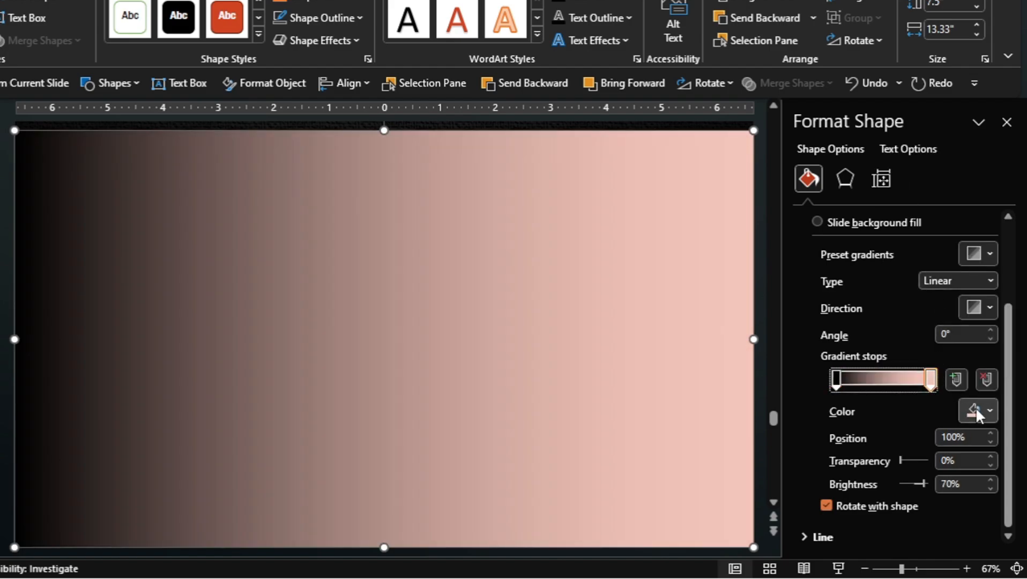
click(975, 409)
click(897, 168)
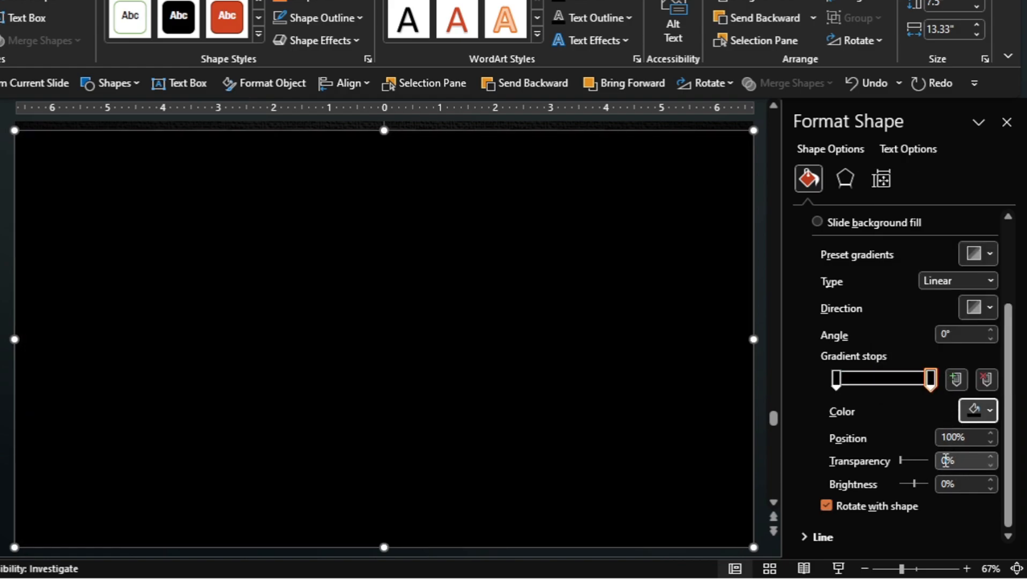
double_click(950, 459)
text(100)
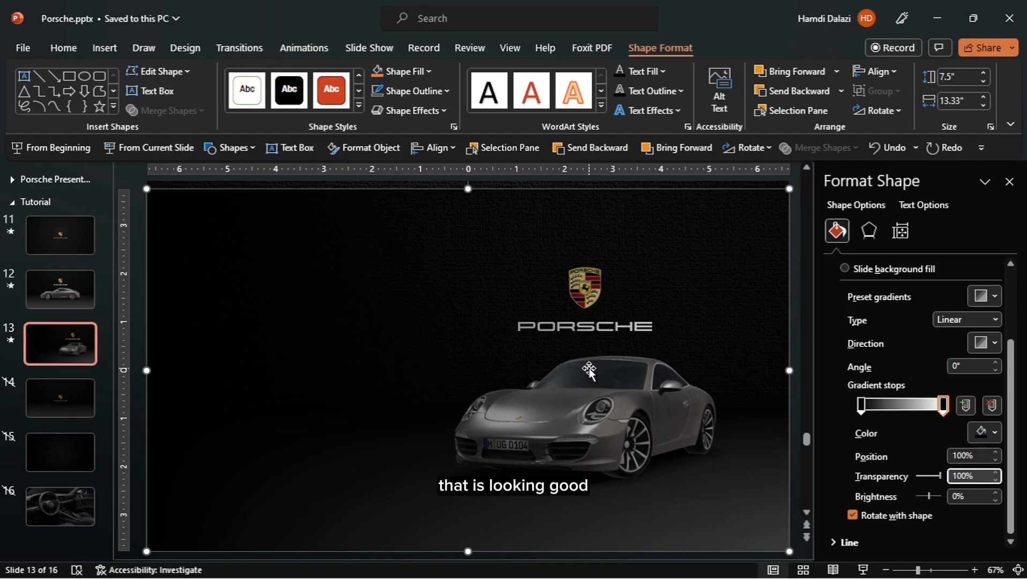
Step: Insert a text box in the slide's empty left half with centered white 48 pt text and widen it to about 5.6"
click(269, 148)
click(216, 285)
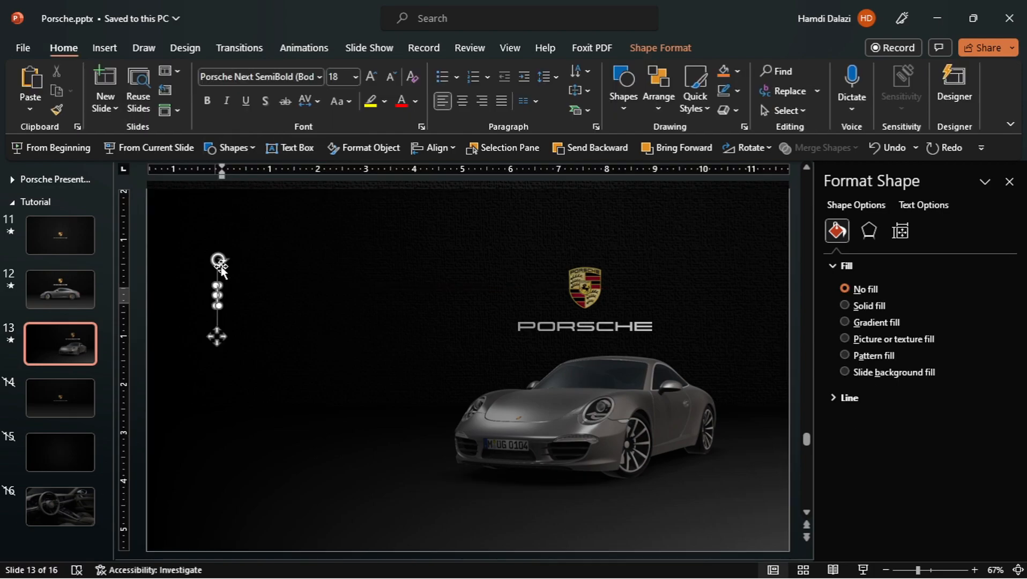
click(342, 77)
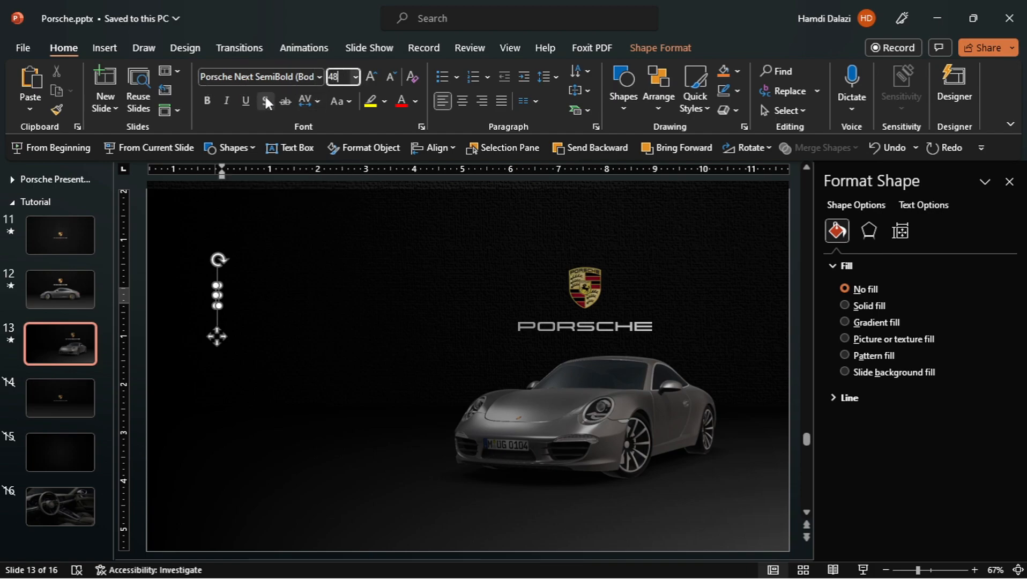
click(417, 100)
click(416, 102)
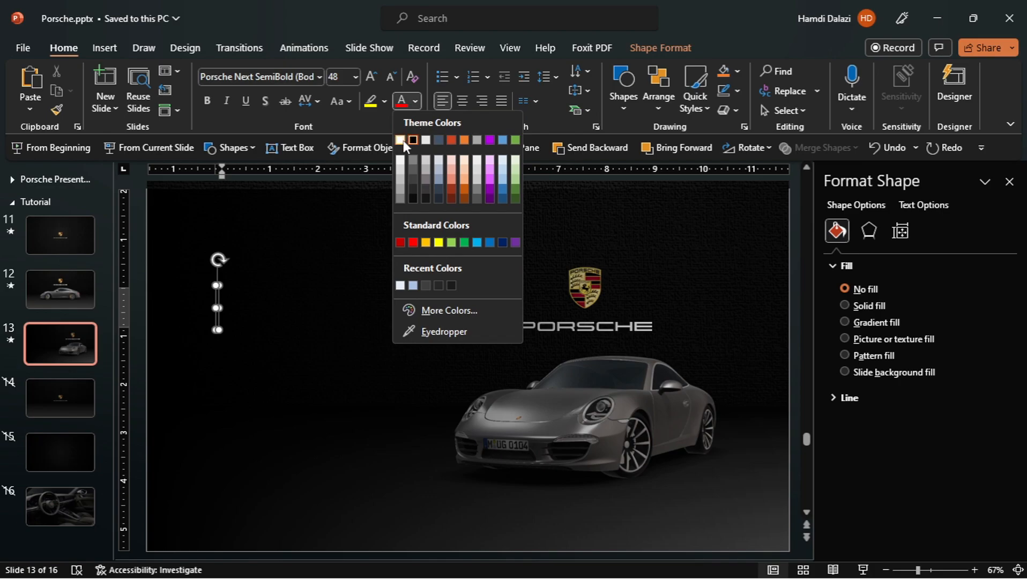
click(413, 140)
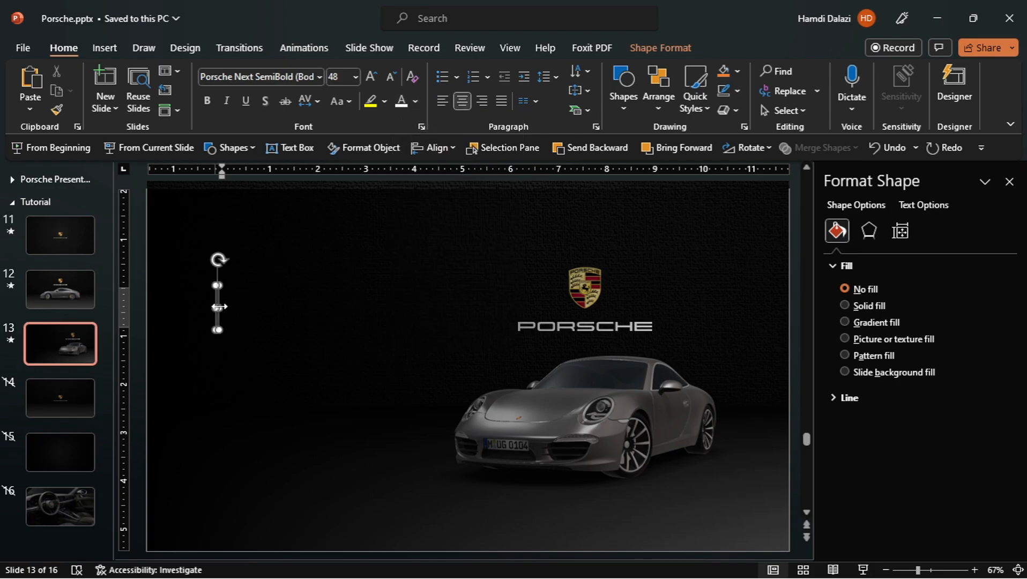
drag(218, 307, 489, 306)
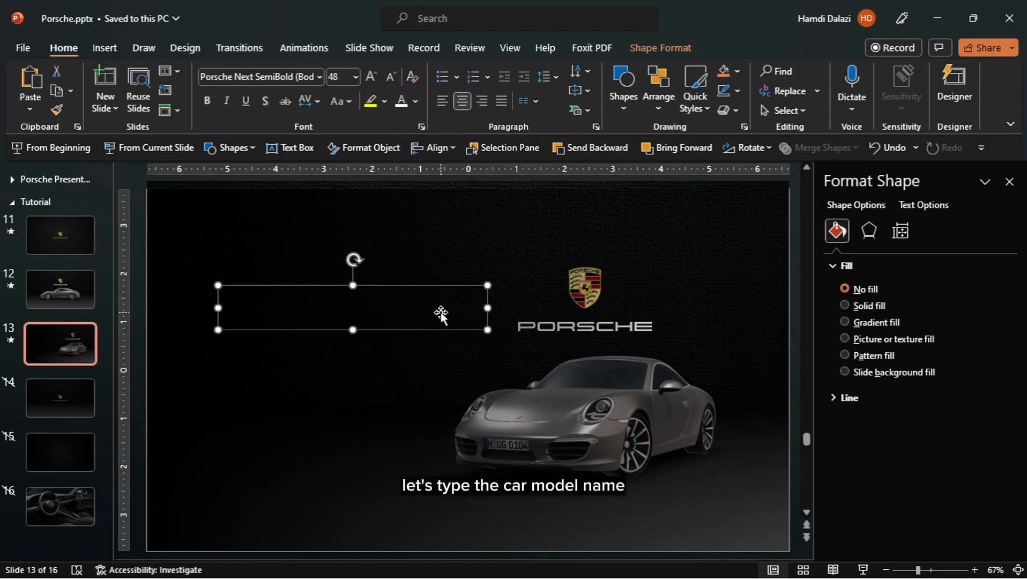
Step: Enter "911 Carrera 4s" in the text box and draw a thin rectangle about 4.16" wide over the lower part of the title
text(911 Carrera 4s)
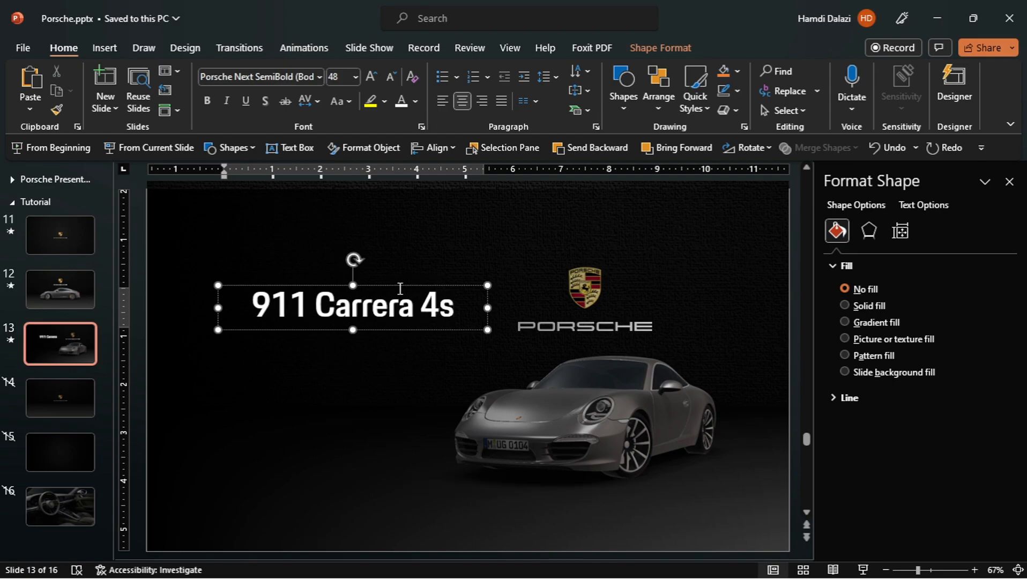
click(230, 147)
click(255, 189)
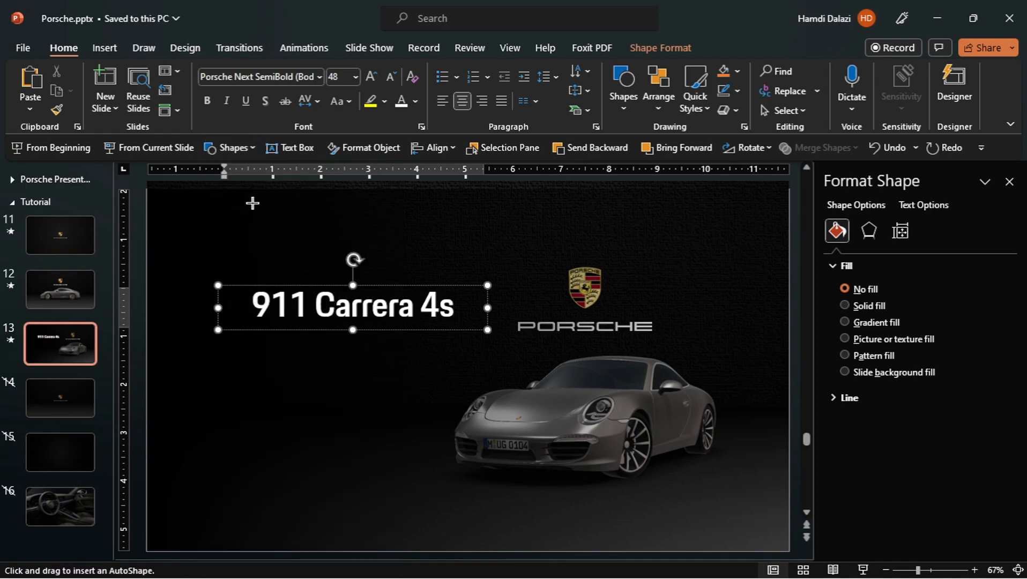
drag(256, 311, 455, 322)
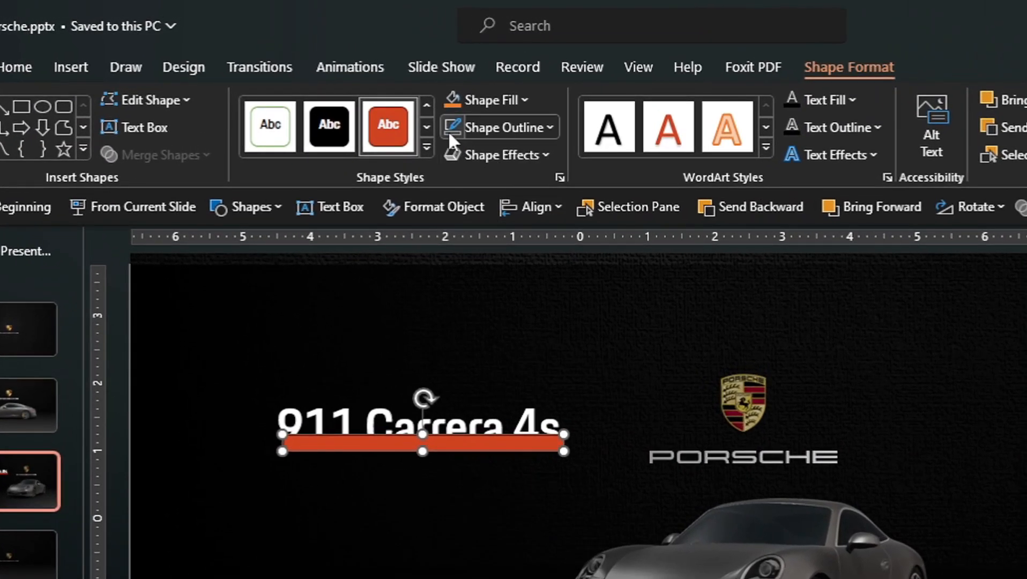
Step: Fill the thin rectangle over the title with dark gray
click(447, 129)
click(498, 108)
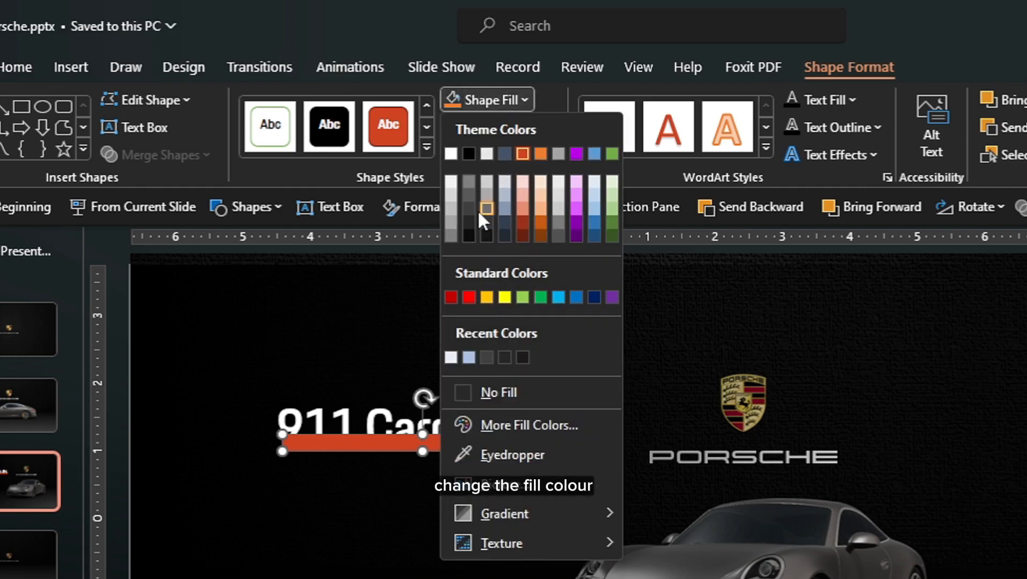
click(470, 206)
click(476, 208)
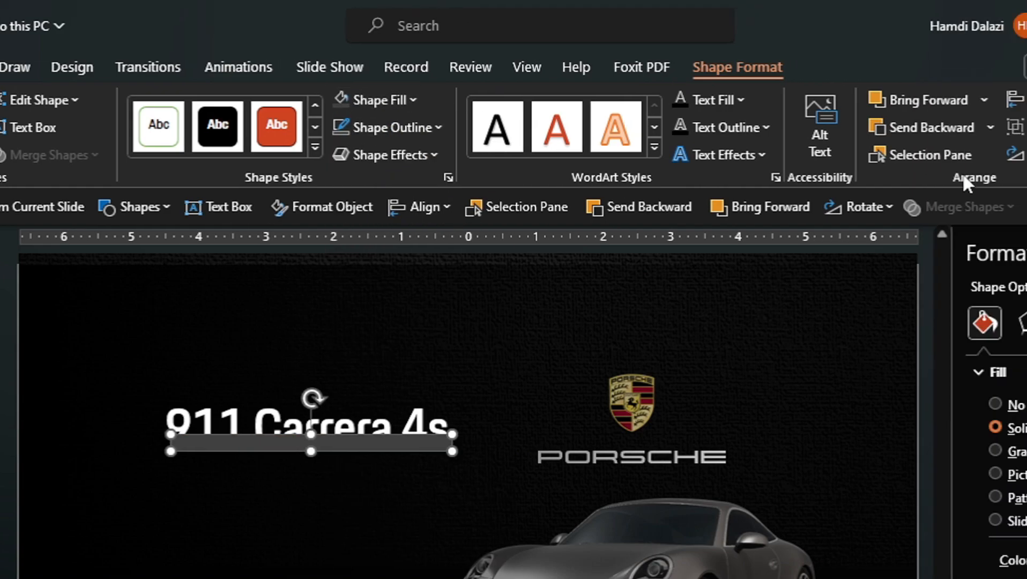
Step: Set the thin rectangle's height to 0.17" and its width to 4.52"
click(951, 111)
key(BackSpace)
text(0.)
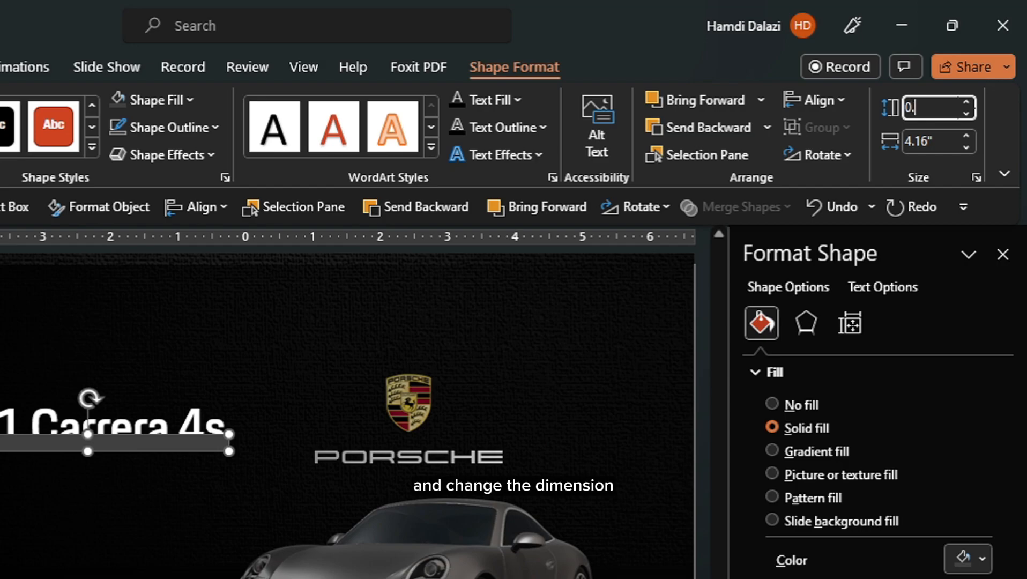
text(17)
click(953, 144)
key(BackSpace)
text(4.52)
key(Return)
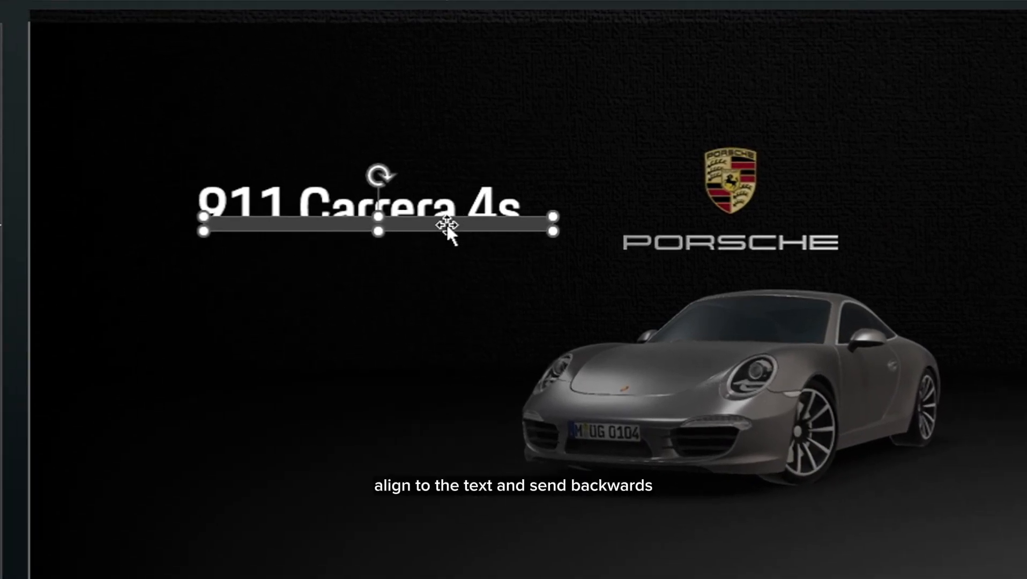
Step: Center the gray bar along the lower edge of the "911 Carrera 4s" title and send it behind the text
mouse_move(447, 225)
mouse_down()
mouse_move(405, 223)
mouse_move(430, 225)
mouse_up()
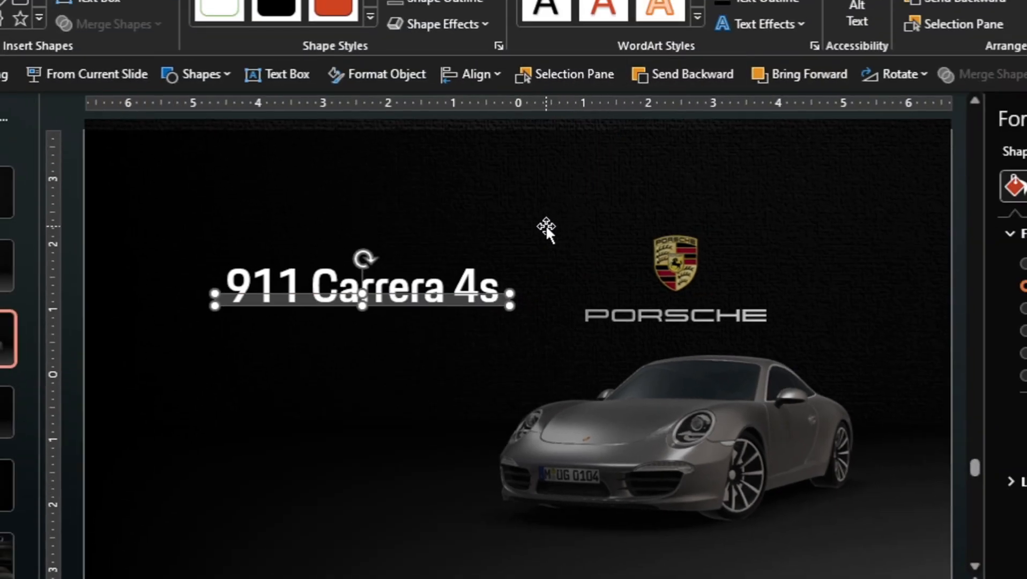
key(ctrl+Down)
key(ctrl+Down)
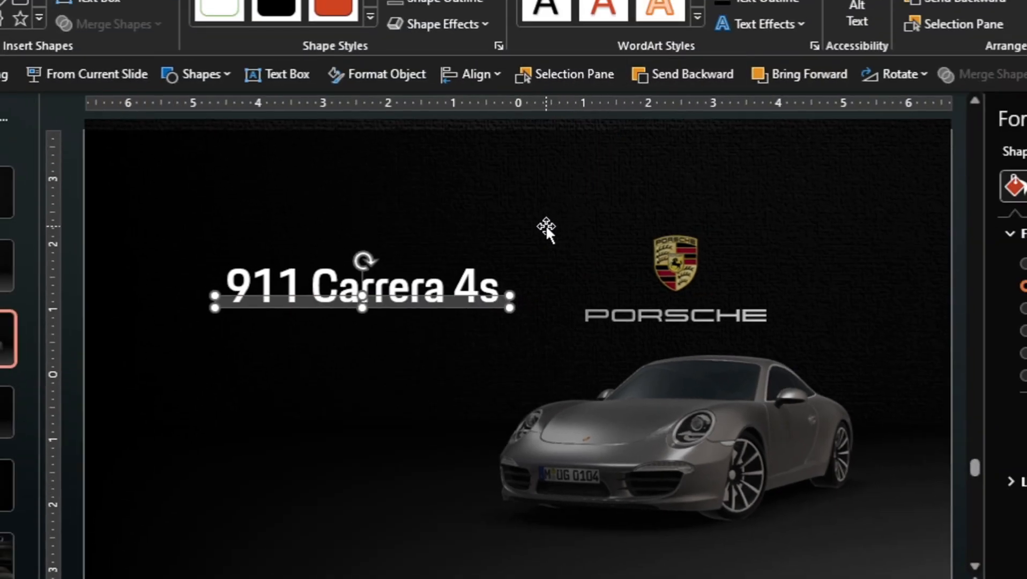
key(Escape)
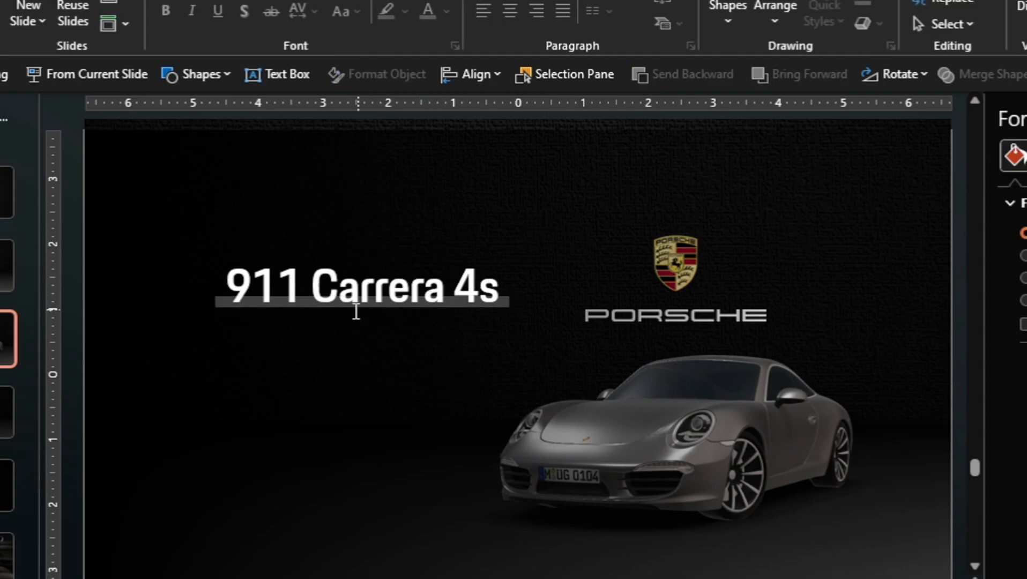
Step: Move the "911 Carrera 4s" title together with its gray bar about 0.8" to the left
drag(71, 261, 558, 372)
drag(435, 268, 385, 268)
drag(382, 269, 382, 268)
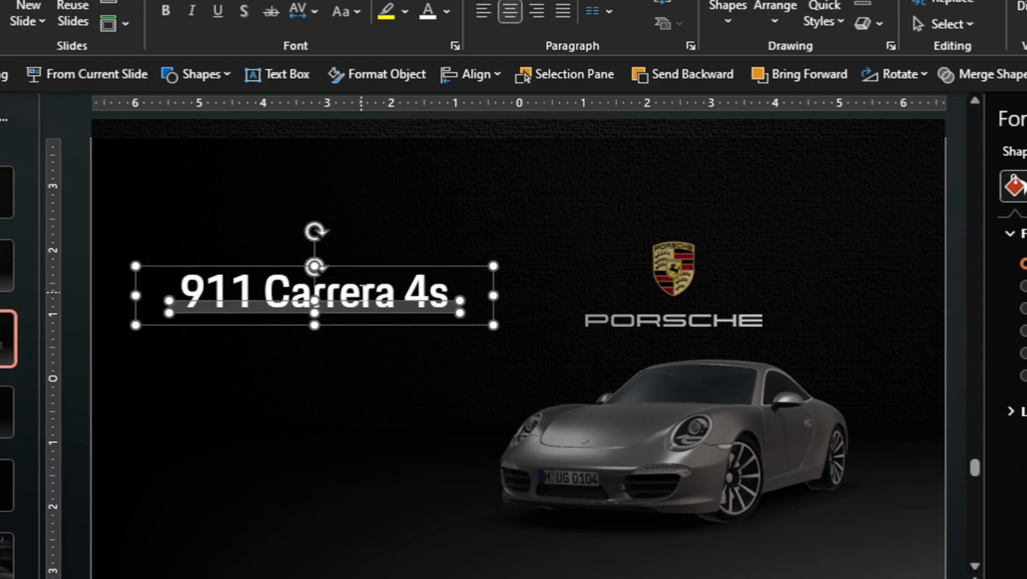
key(Escape)
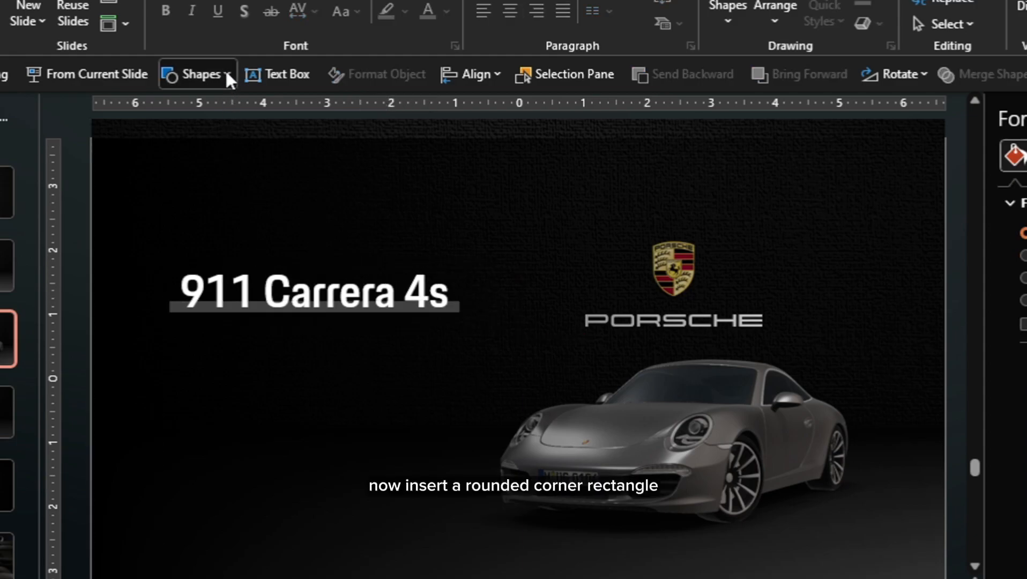
Step: Draw a rounded rectangle below the left part of the title and size it to 0.95" by 0.95"
click(224, 76)
click(272, 130)
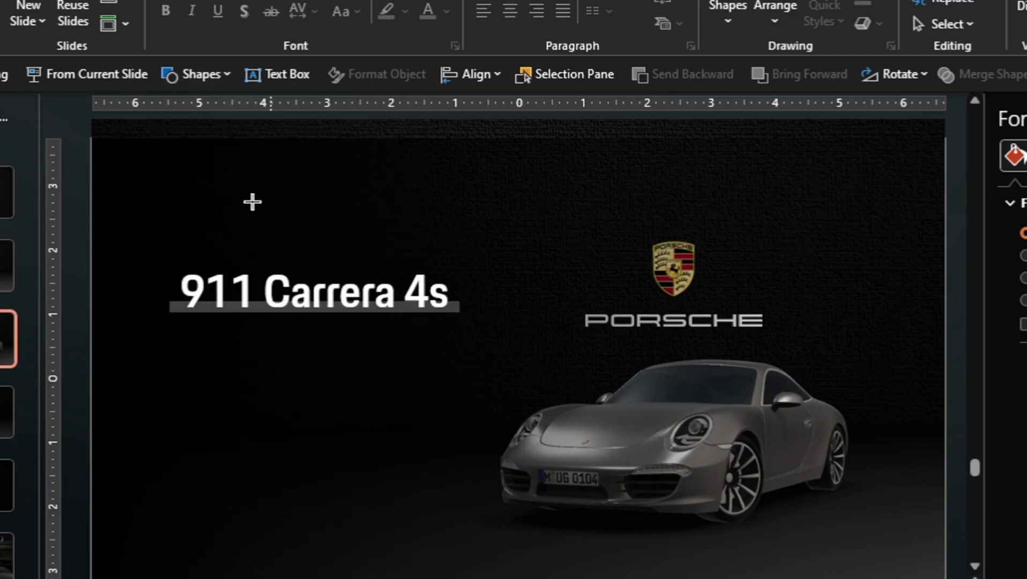
drag(198, 349, 252, 399)
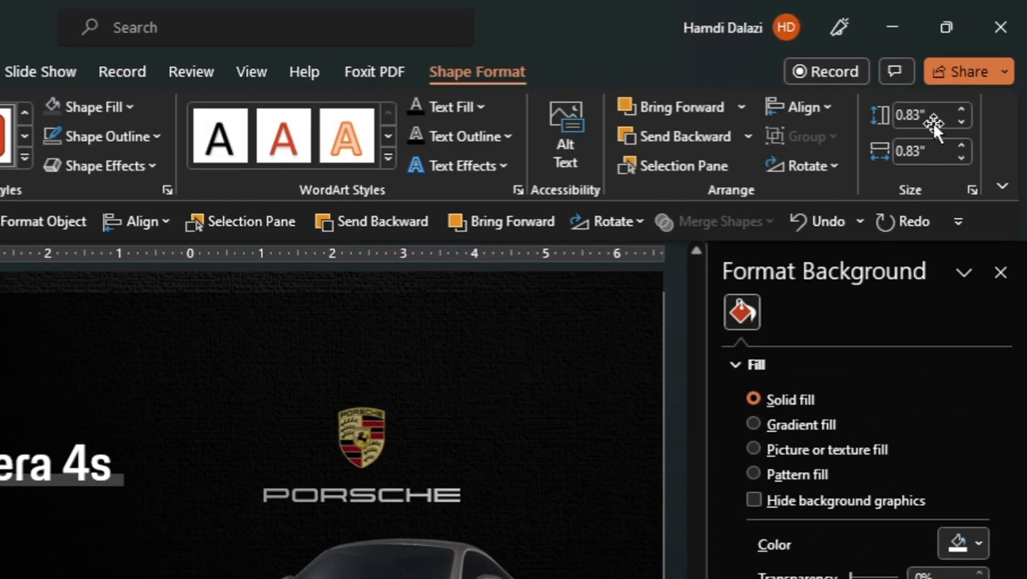
click(933, 119)
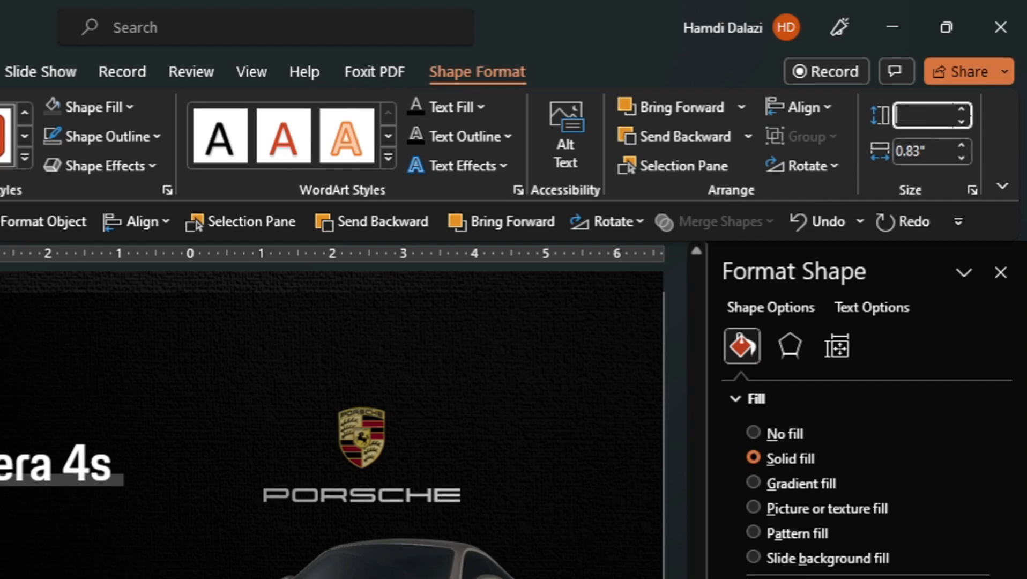
text(0.95)
click(941, 145)
text(0.)
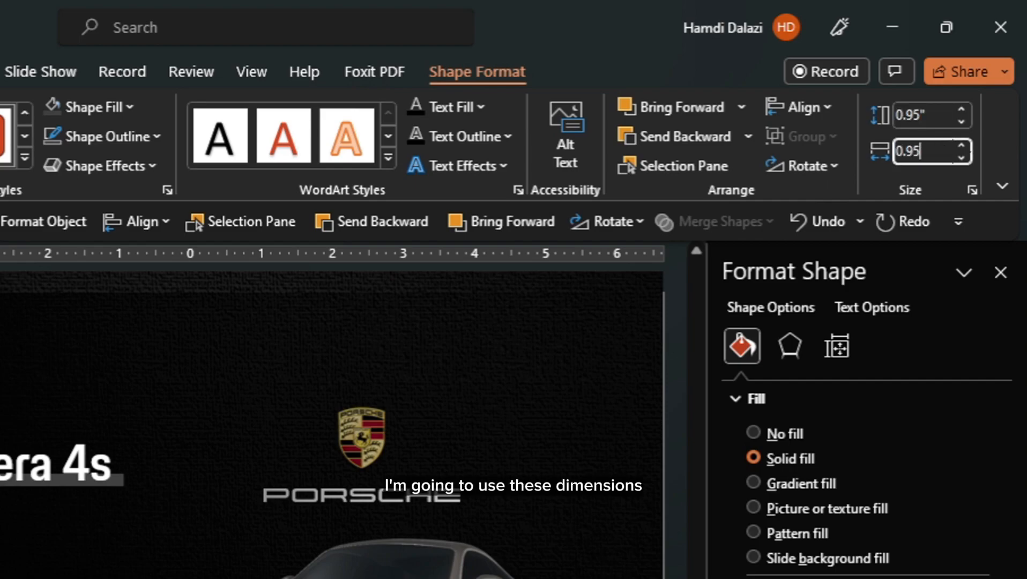
key(Return)
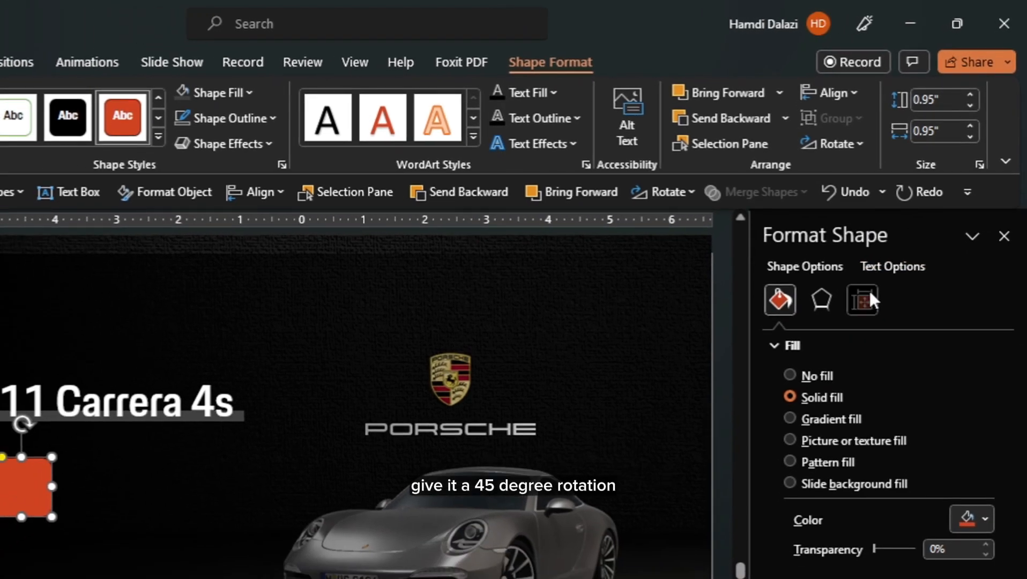
Step: Rotate the rounded rectangle 45° and increase its corner rounding until it forms a circle
click(868, 288)
click(780, 345)
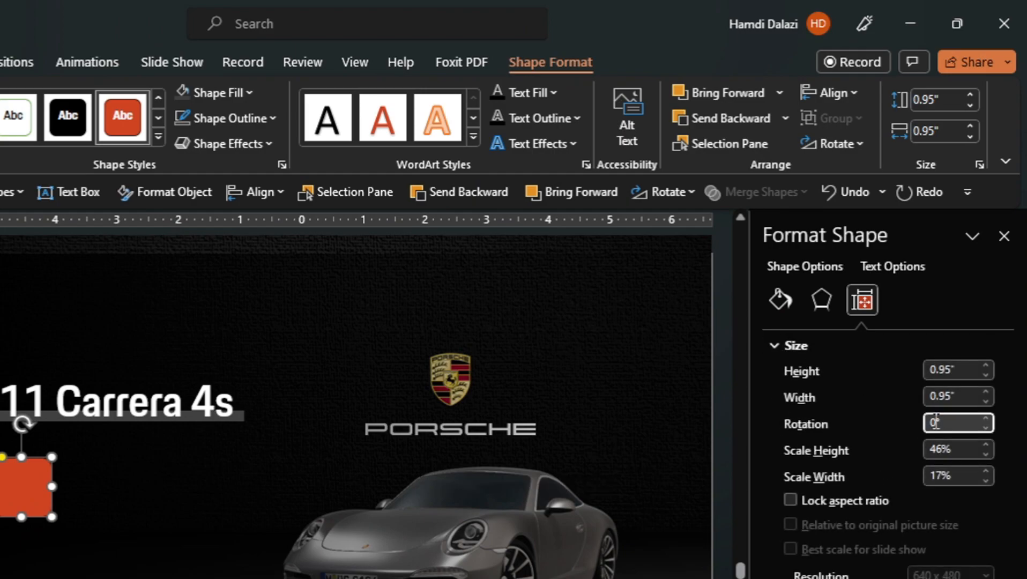
key(Return)
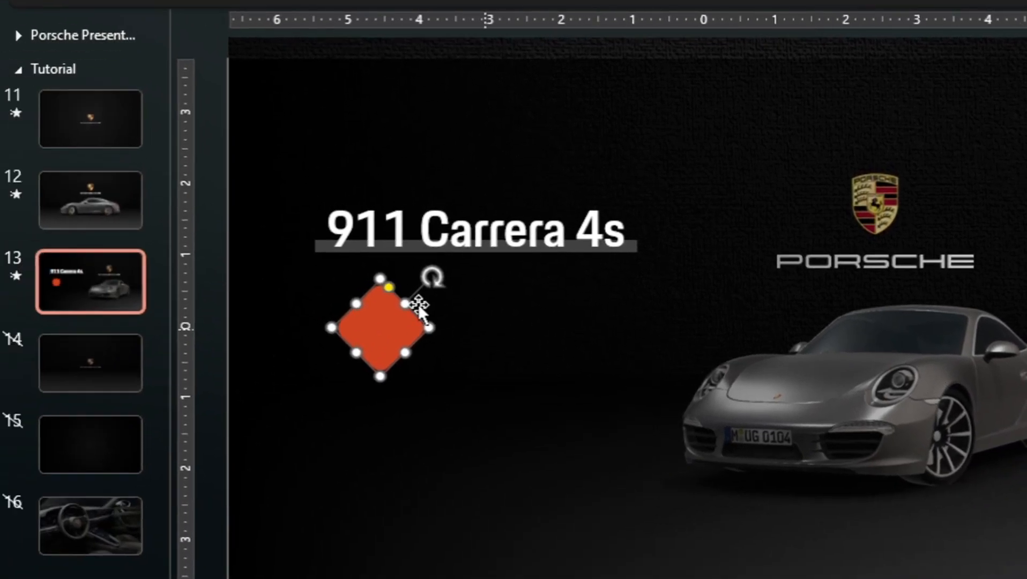
scroll(387, 290, up, 1)
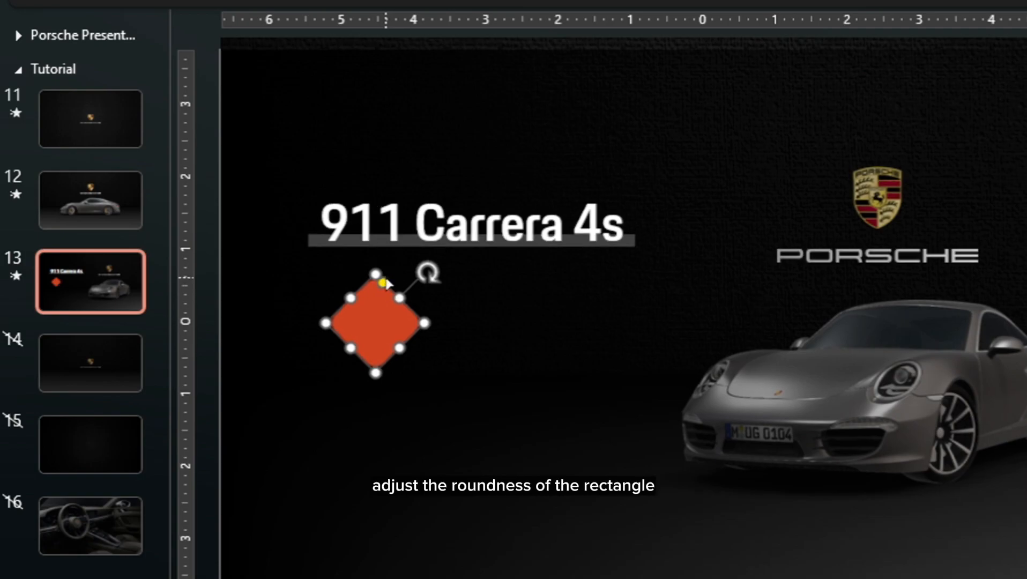
drag(386, 282, 396, 300)
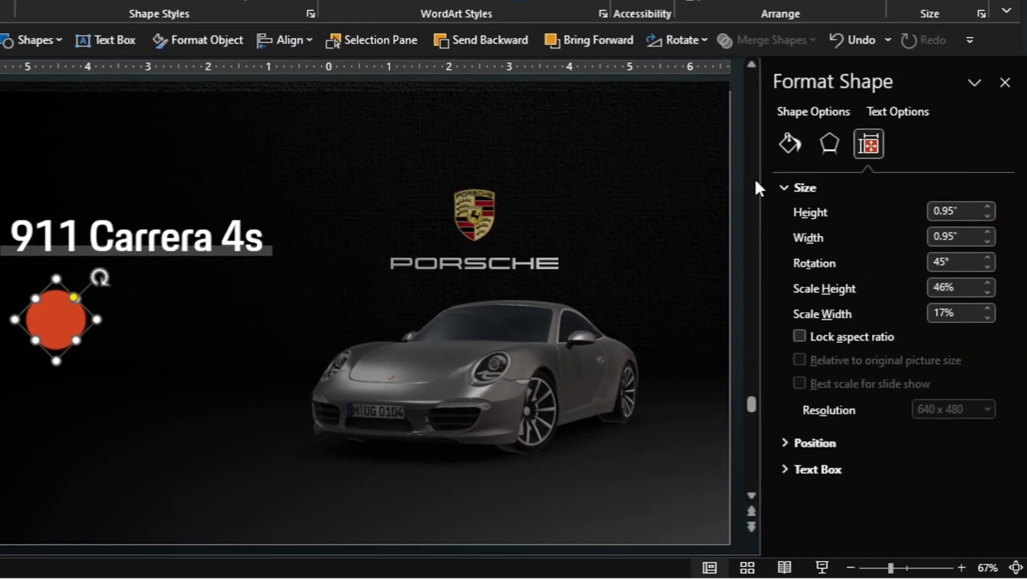
Step: Give the circle a solid white 0.5 pt outline and increase the outline's transparency
click(790, 153)
click(793, 419)
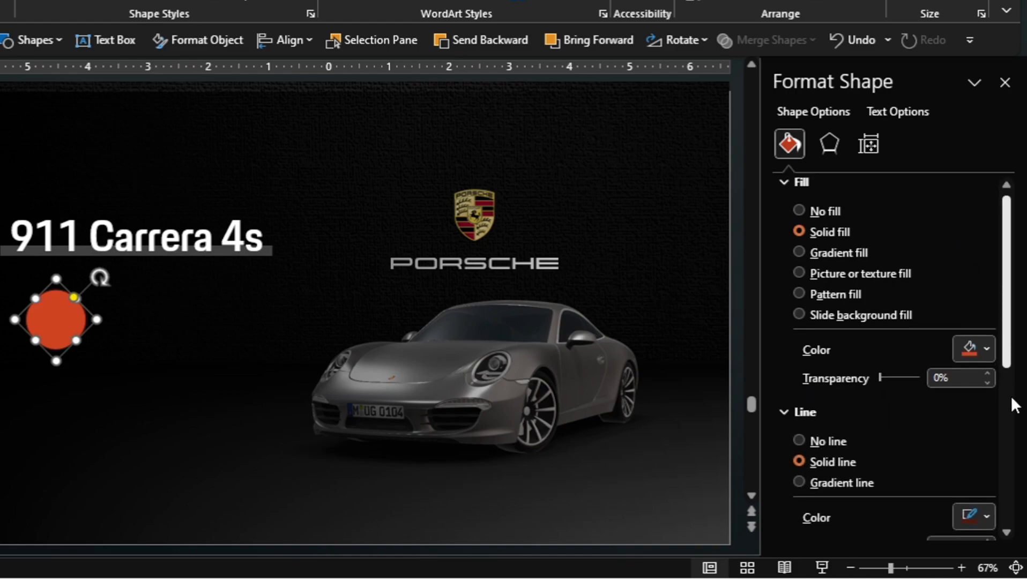
scroll(1010, 402, down, 3)
click(982, 335)
click(872, 82)
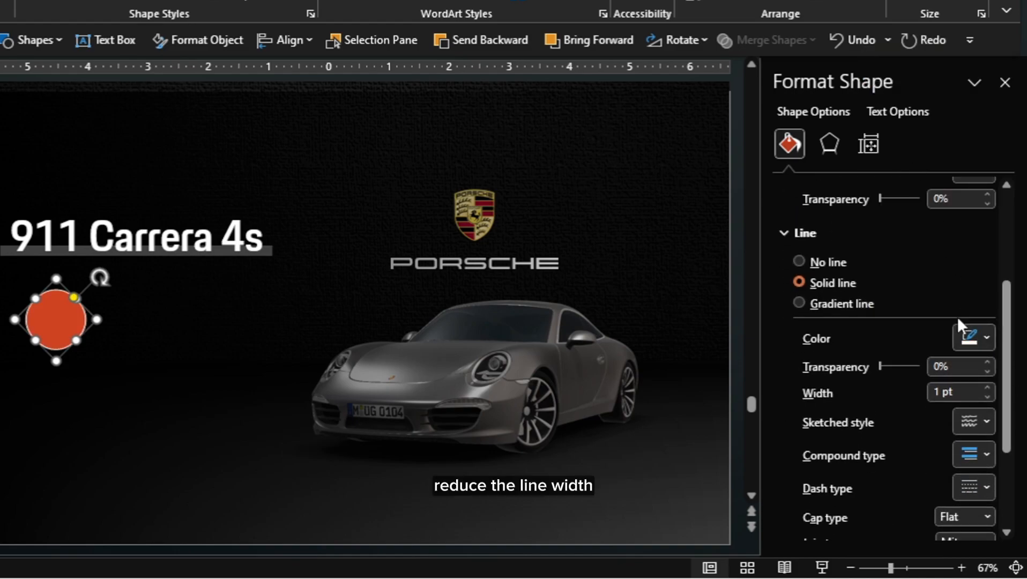
key(BackSpace)
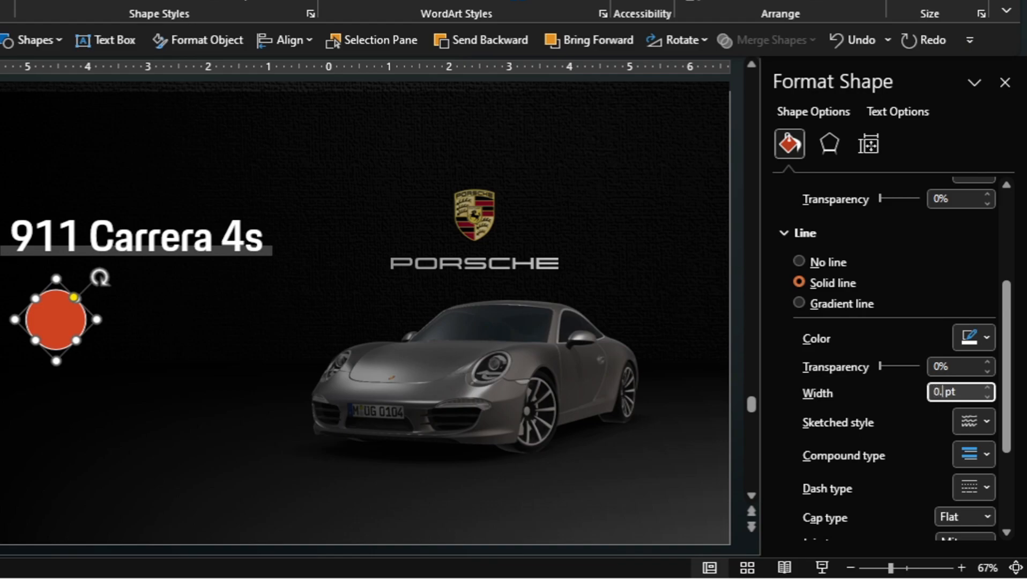
text(0.5)
click(937, 367)
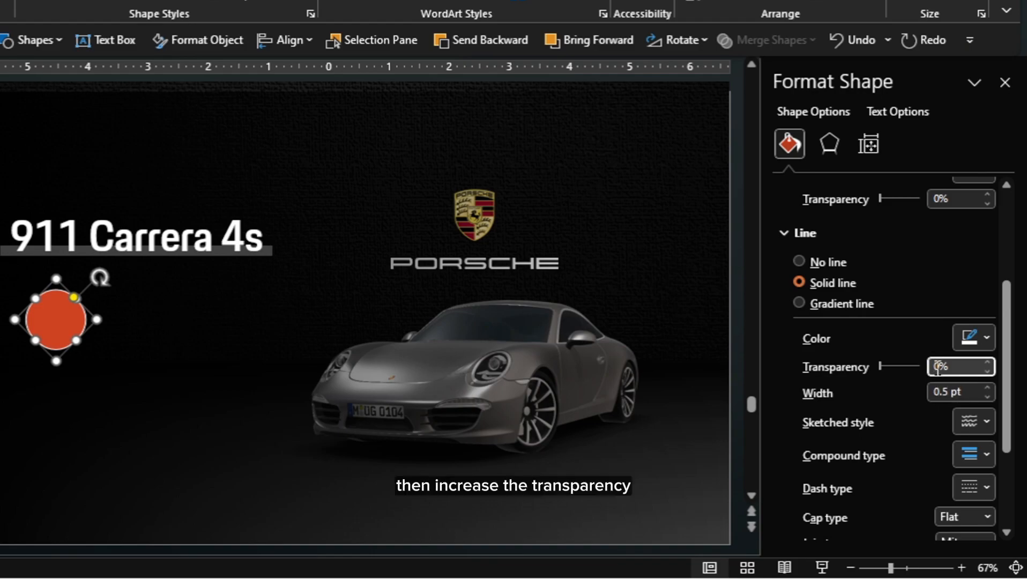
Step: Change the circle's fill to a radial gradient that spreads from the center
scroll(1007, 292, up, 5)
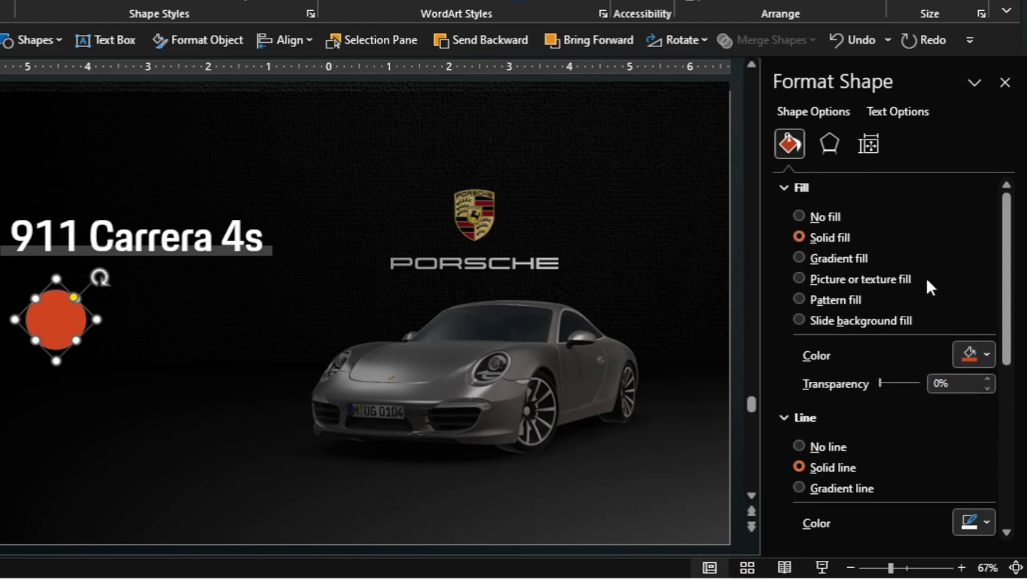
click(798, 258)
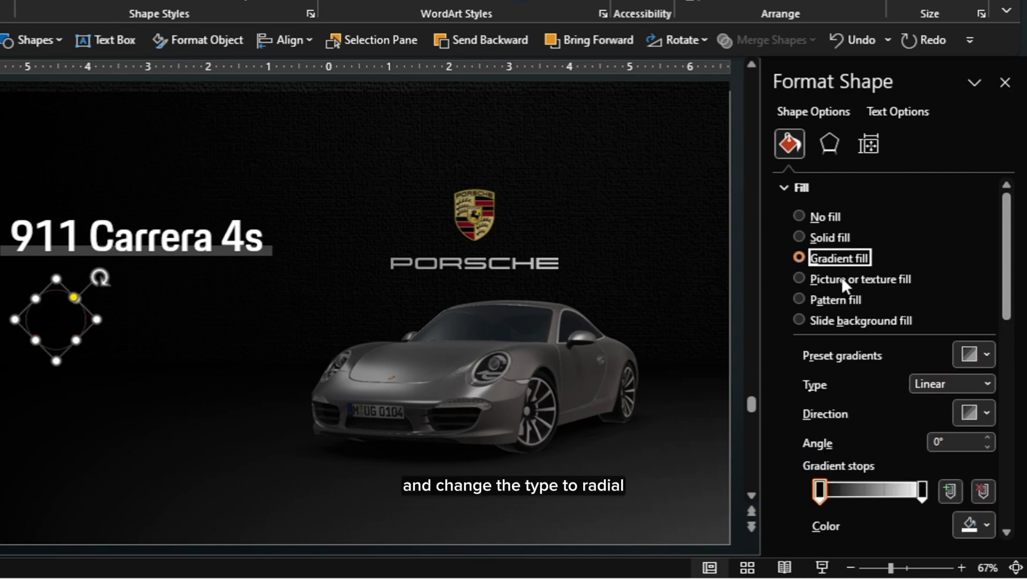
click(986, 384)
click(933, 423)
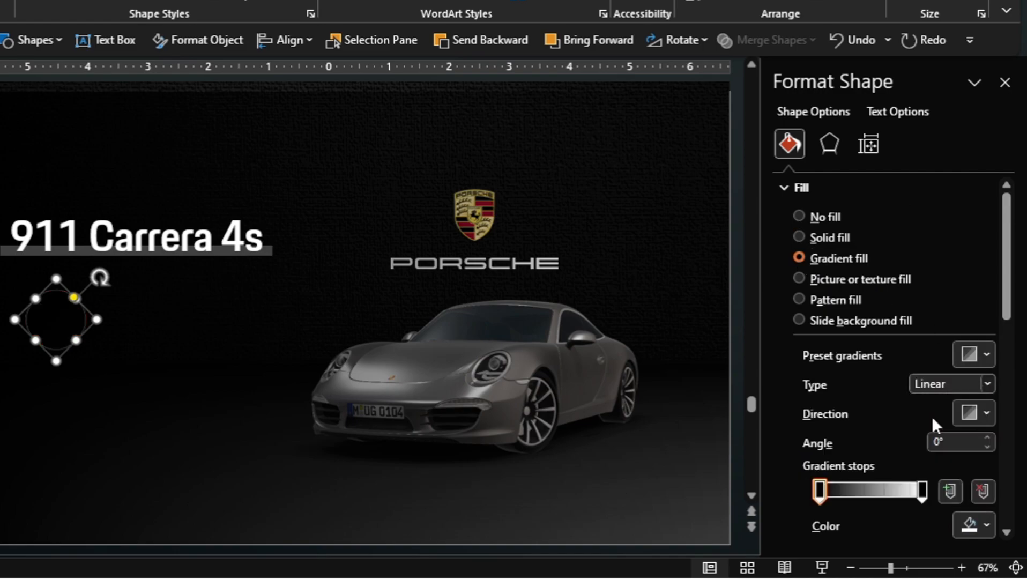
click(975, 414)
click(931, 449)
drag(1006, 321, 987, 381)
Step: Color the circle's first gradient stop dark gray, 75% darker, and set its position to 60% and transparency to 100%
click(974, 364)
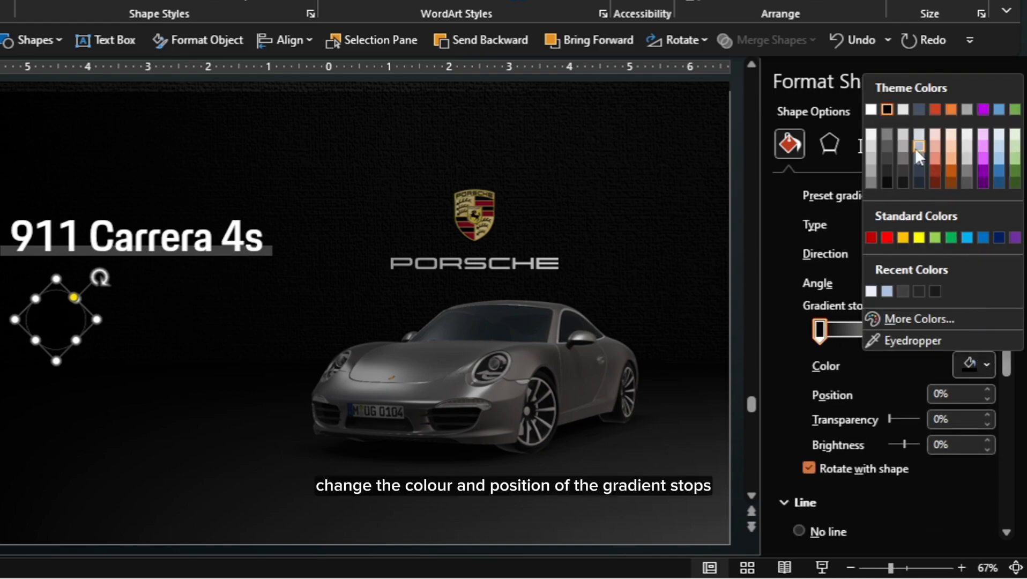
click(904, 172)
click(939, 394)
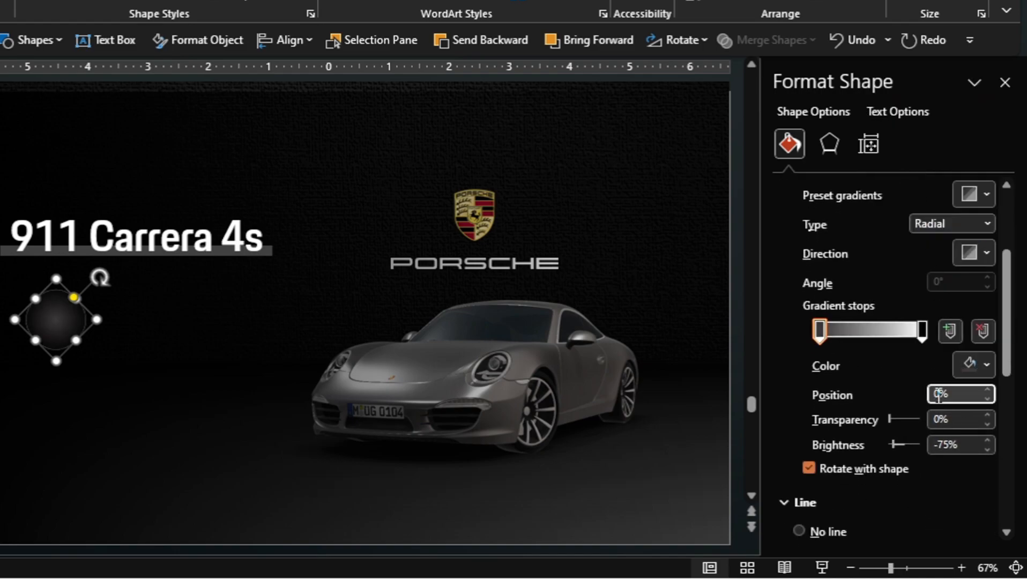
text(6)
click(935, 419)
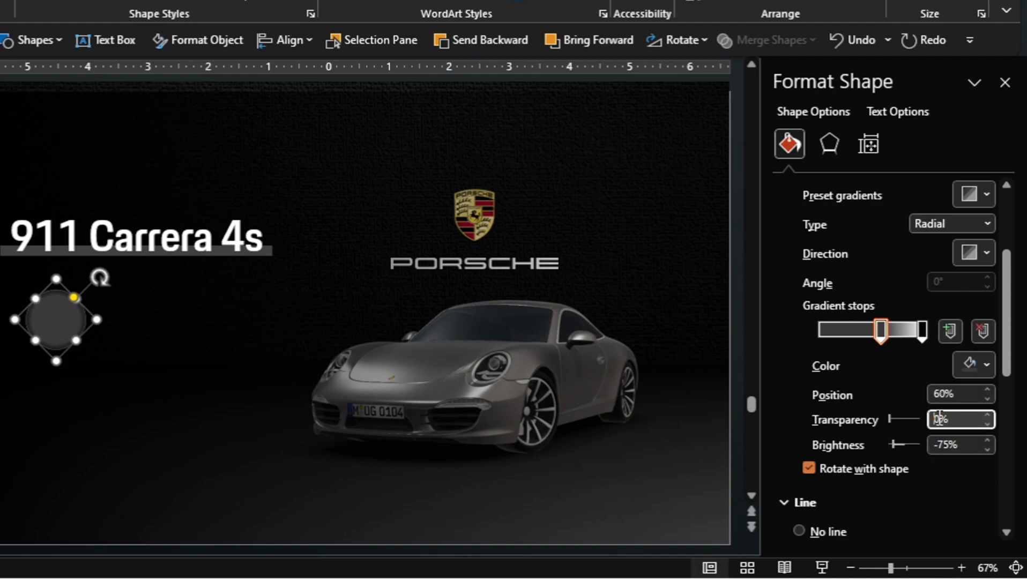
text(10)
Step: Color the circle's gradient stop at 100% white
click(922, 332)
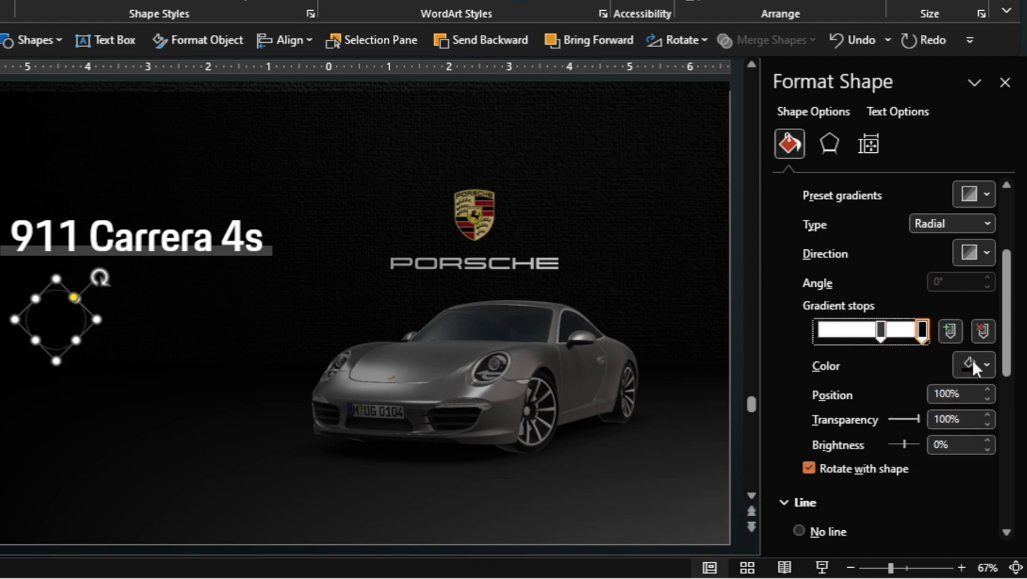
click(976, 364)
click(871, 110)
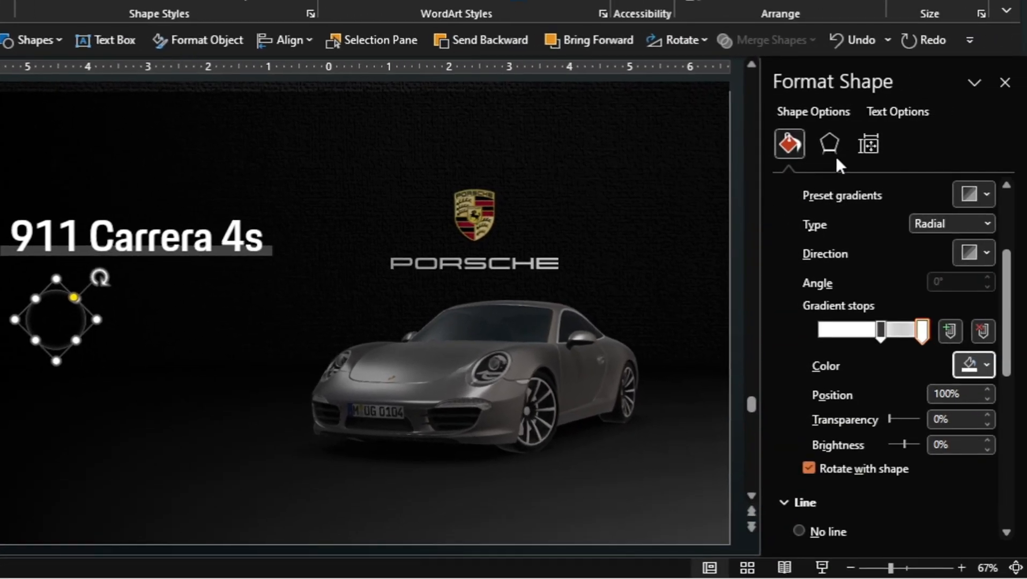
Step: Apply the inner center shadow preset to the circle
click(829, 144)
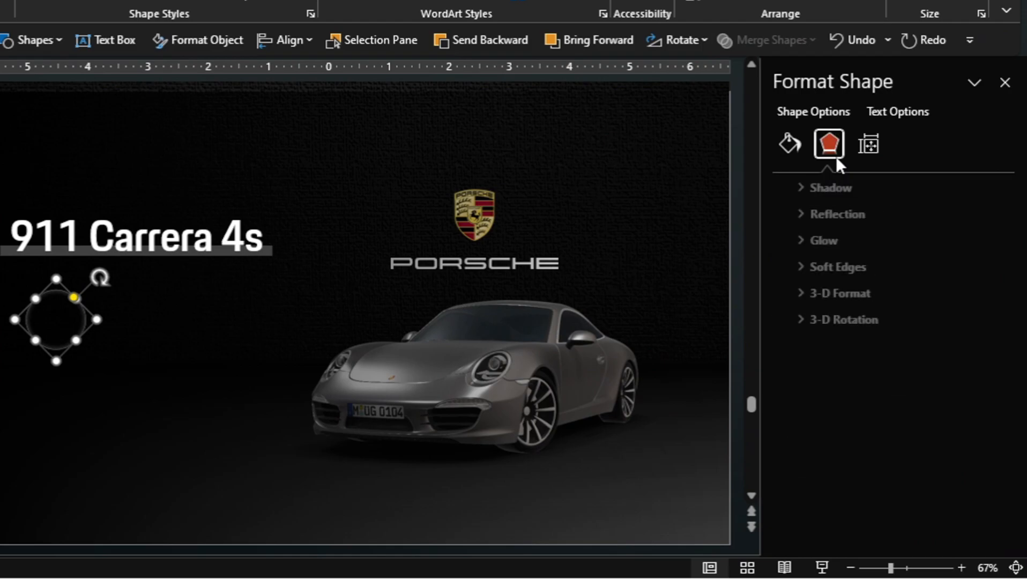
click(831, 192)
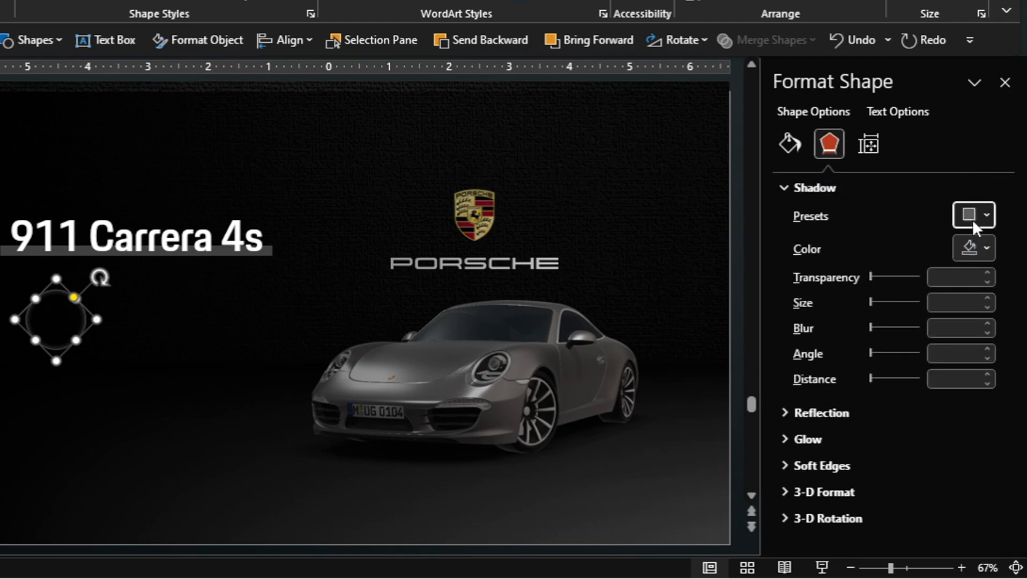
click(973, 217)
scroll(932, 428, down, 3)
click(932, 445)
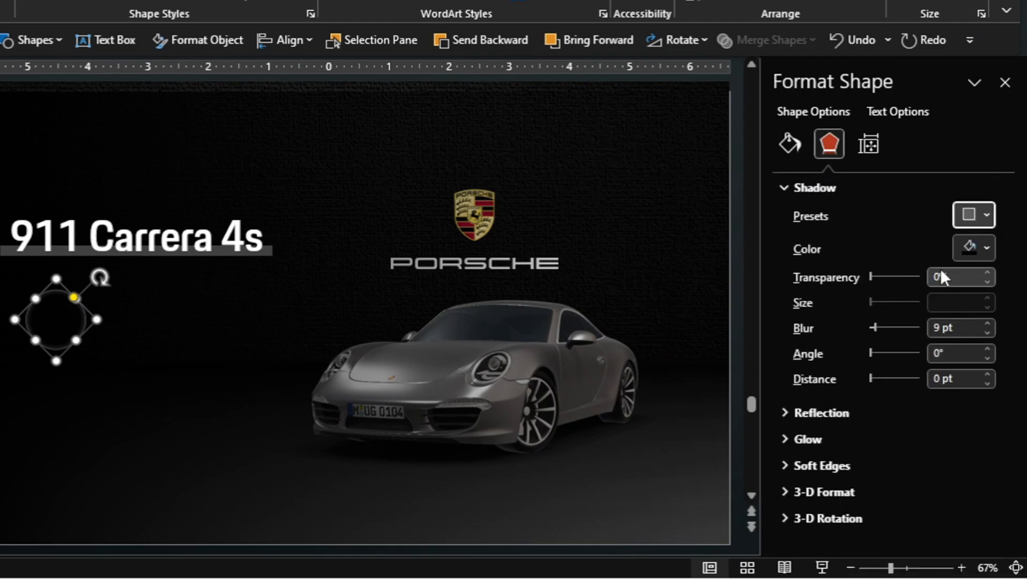
Step: Make the circle's inner shadow white with 20% transparency and a 25 pt blur
click(973, 247)
click(875, 298)
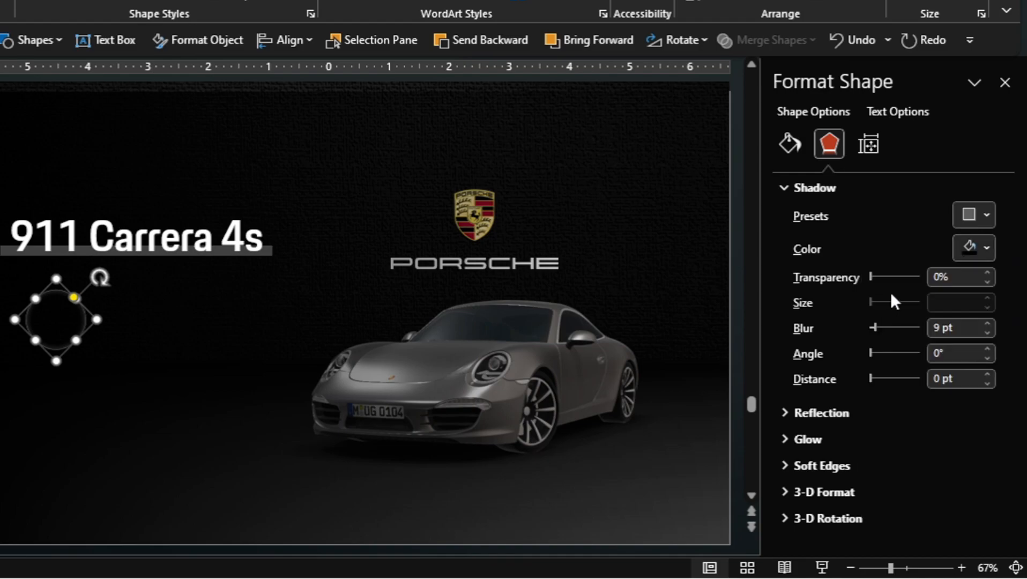
click(937, 279)
click(941, 325)
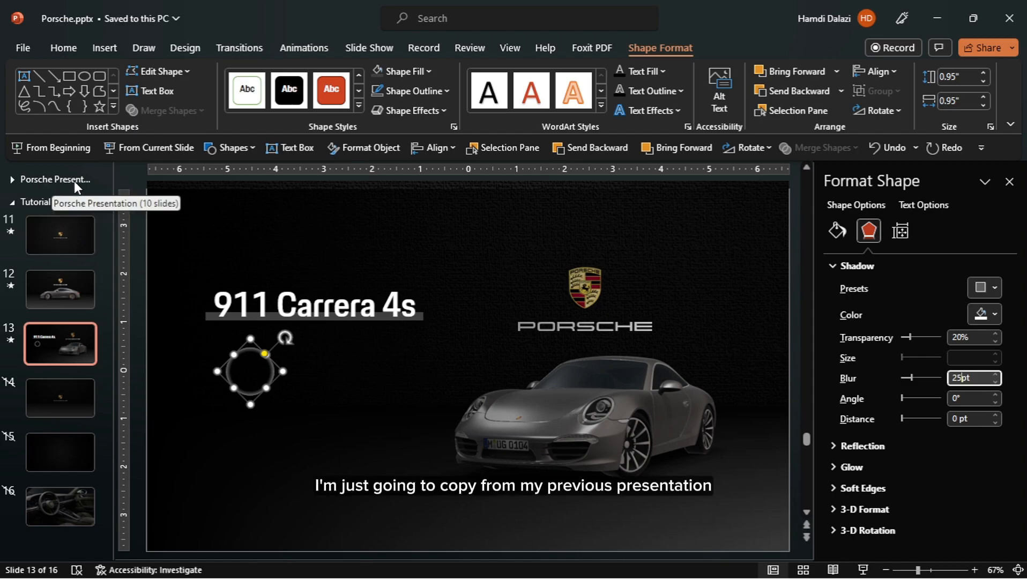
Step: Copy the gauge icon and the "Performance" label from slide 3 of the Porsche Presentation section
click(13, 178)
click(54, 303)
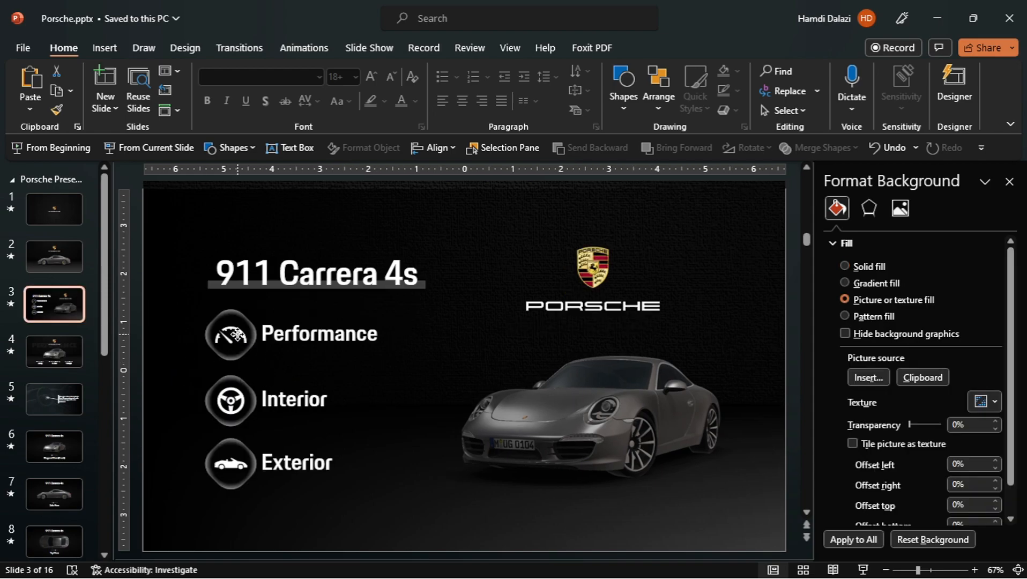
click(237, 334)
click(237, 335)
shift+click(299, 333)
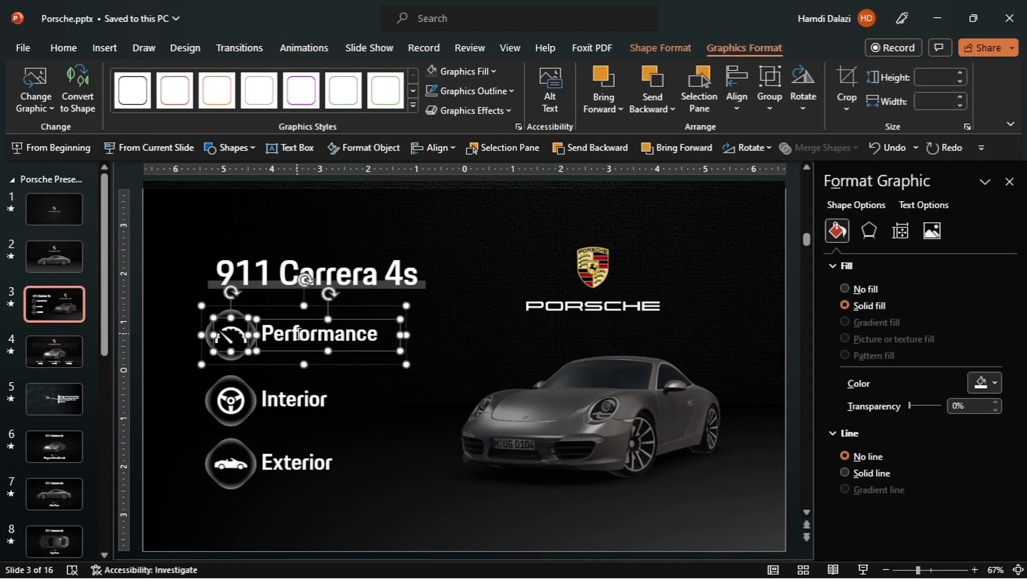
key(ctrl+c)
Step: Paste the gauge icon and "Performance" label onto slide 13 and move them so the icon sits over the circle
click(10, 178)
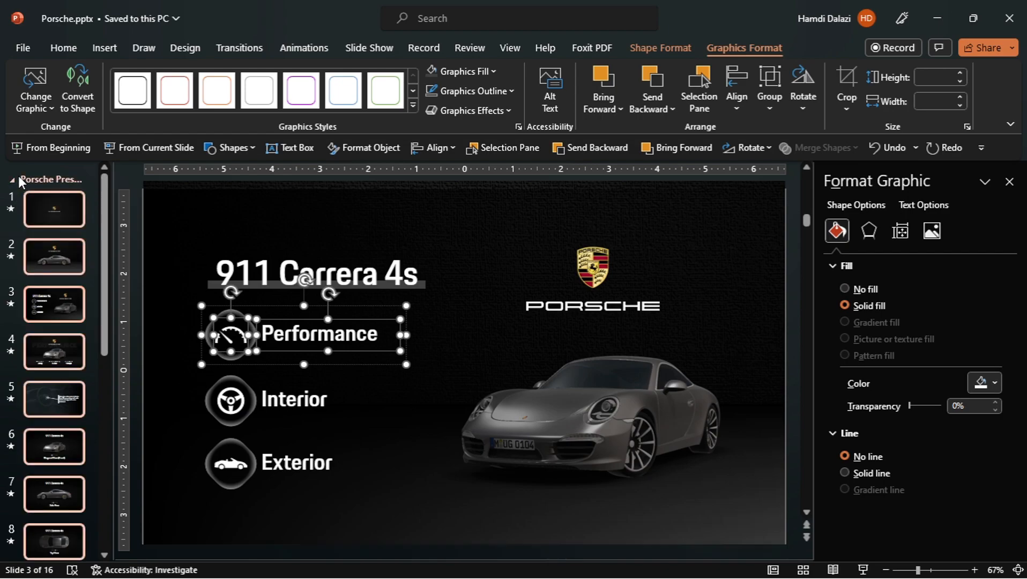
click(11, 180)
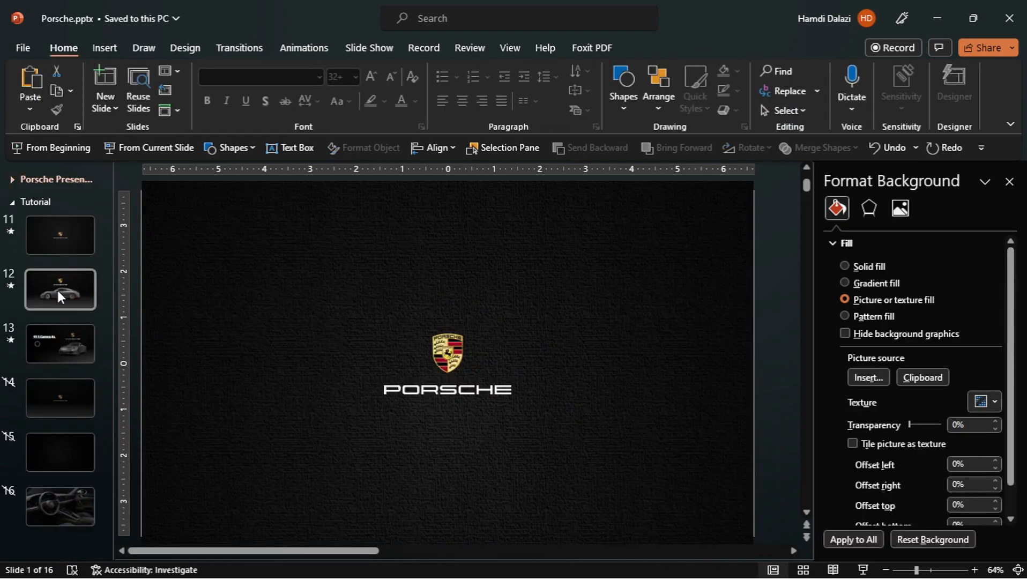
click(63, 347)
key(ctrl+v)
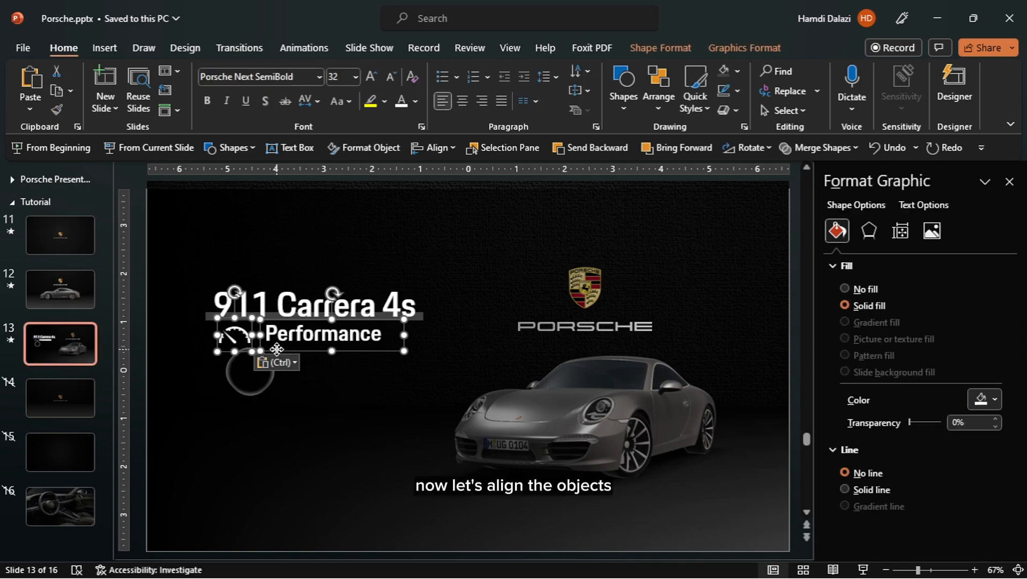
drag(277, 349, 290, 383)
Step: Align the gauge icon to the circle's center and middle, and group the two objects
scroll(291, 383, up, 5)
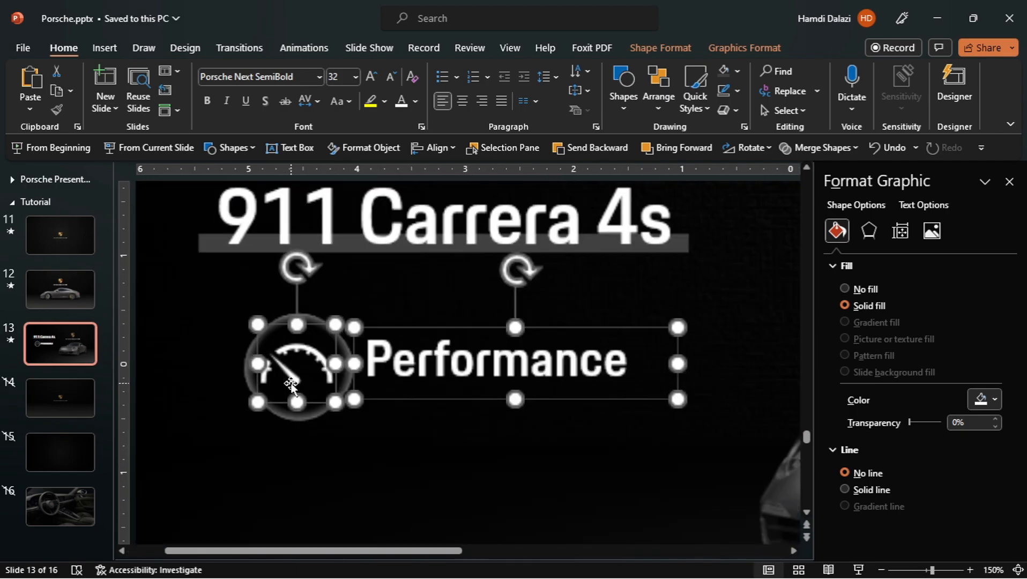
key(Escape)
click(296, 377)
shift+click(345, 354)
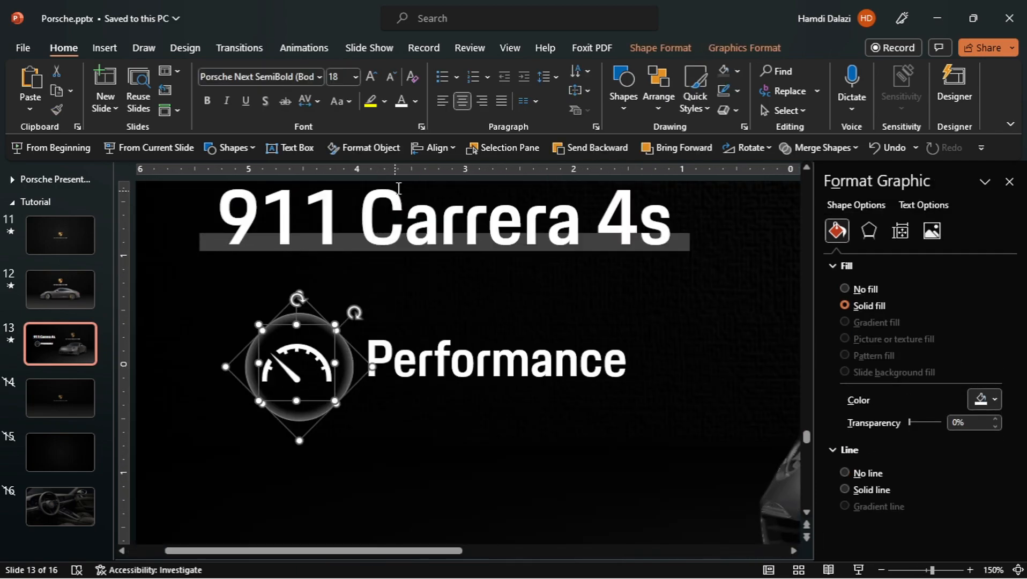
click(435, 147)
click(464, 192)
click(447, 149)
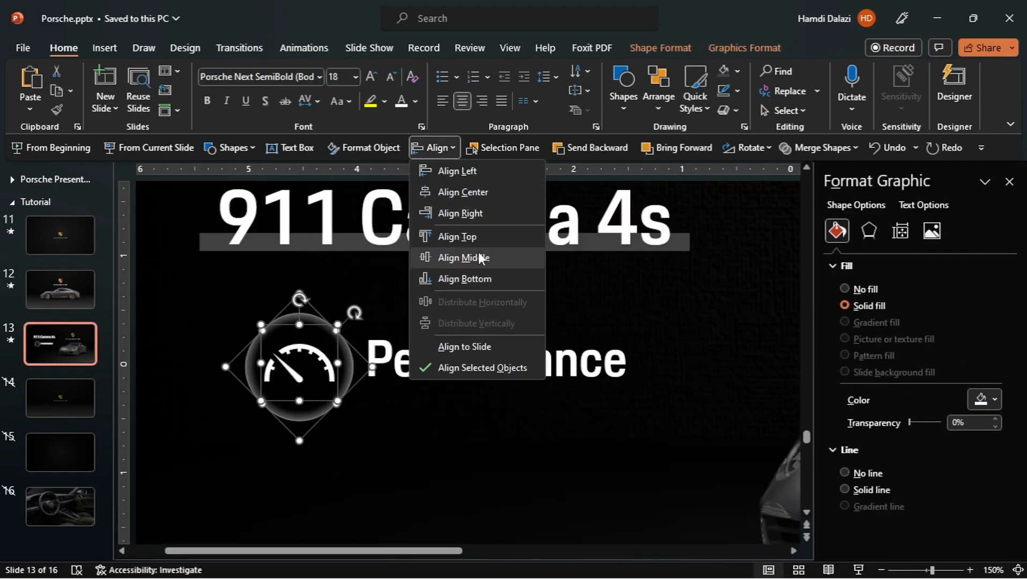
click(480, 257)
key(ctrl+g)
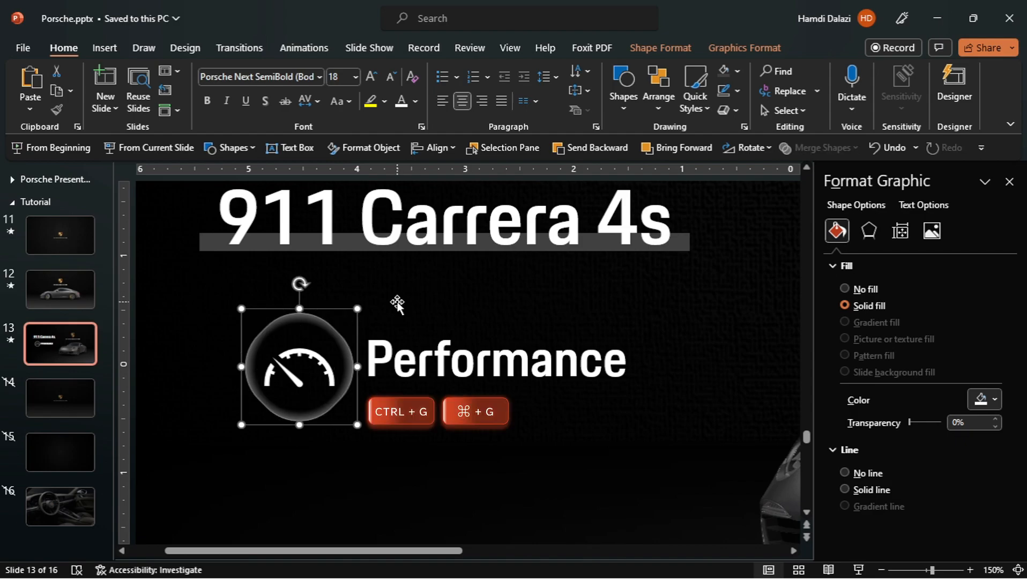
Step: Align the "Performance" label and the icon group to their middle and group them together
click(409, 364)
shift+click(330, 330)
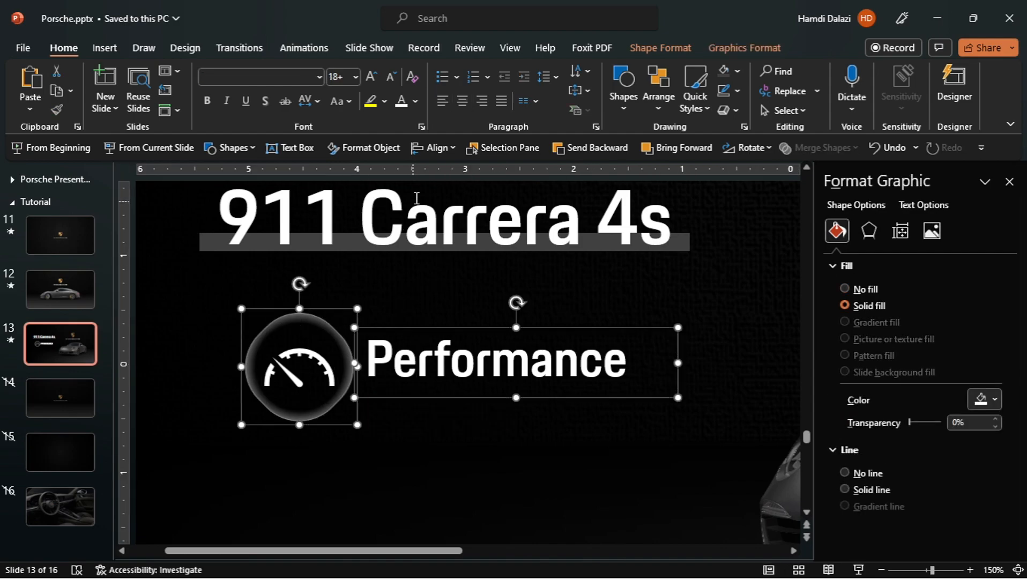
click(435, 148)
click(473, 256)
key(ctrl+g)
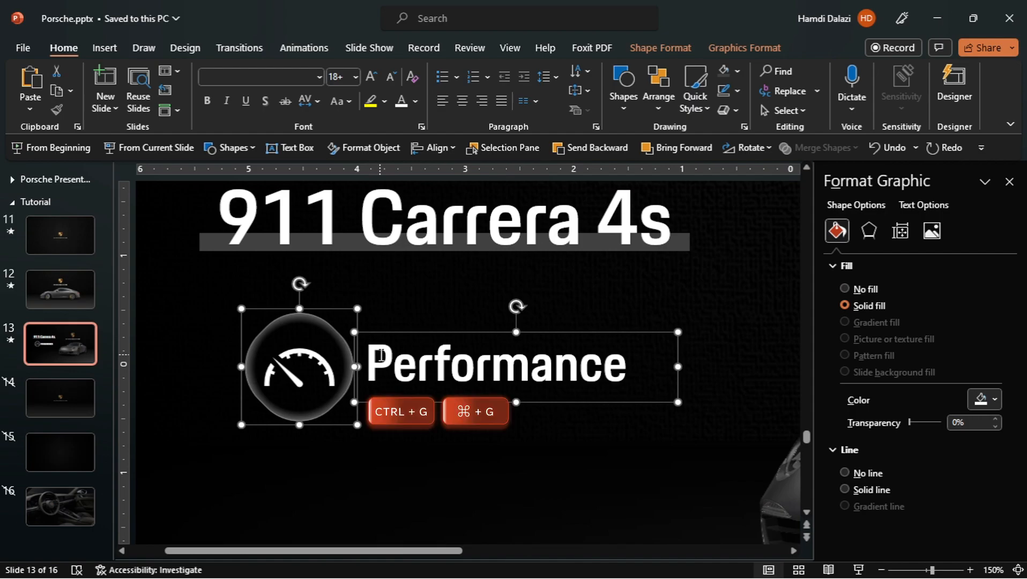
Step: Position the Performance group under the title and stack two duplicates of it below
scroll(381, 355, down, 5)
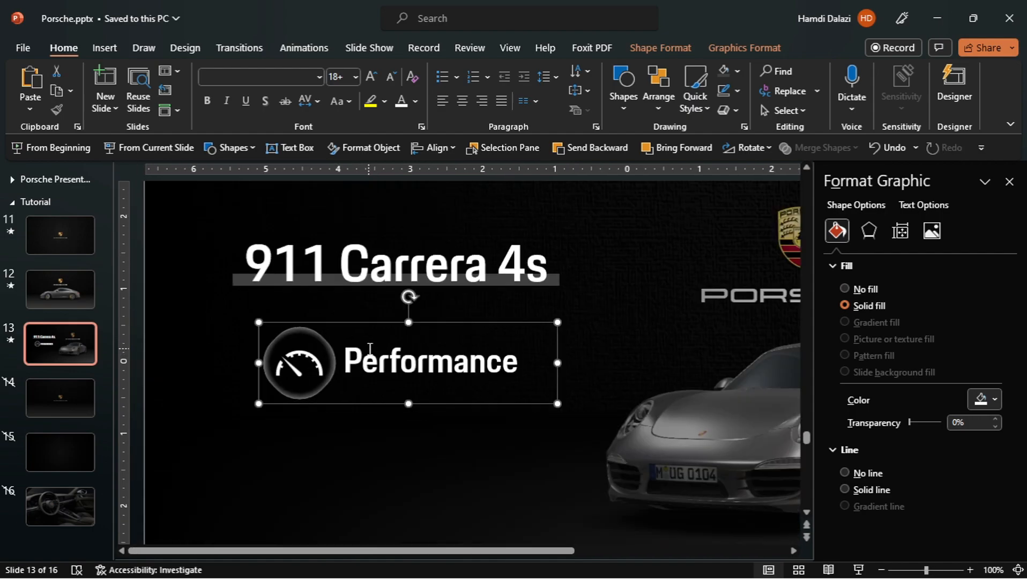
scroll(369, 349, down, 3)
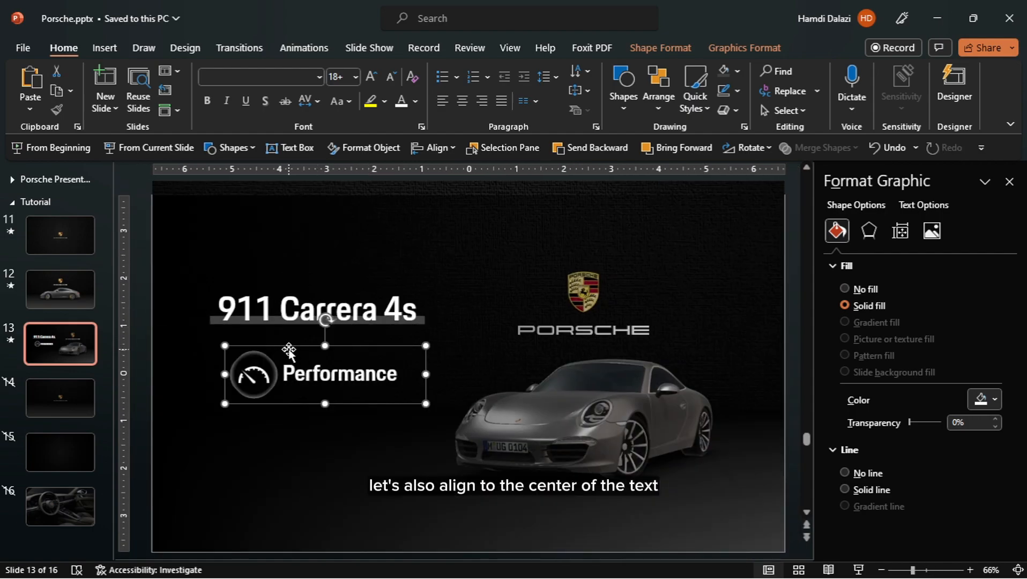
drag(288, 348, 262, 481)
Step: Distribute the three Performance groups vertically
shift+click(252, 424)
shift+click(327, 364)
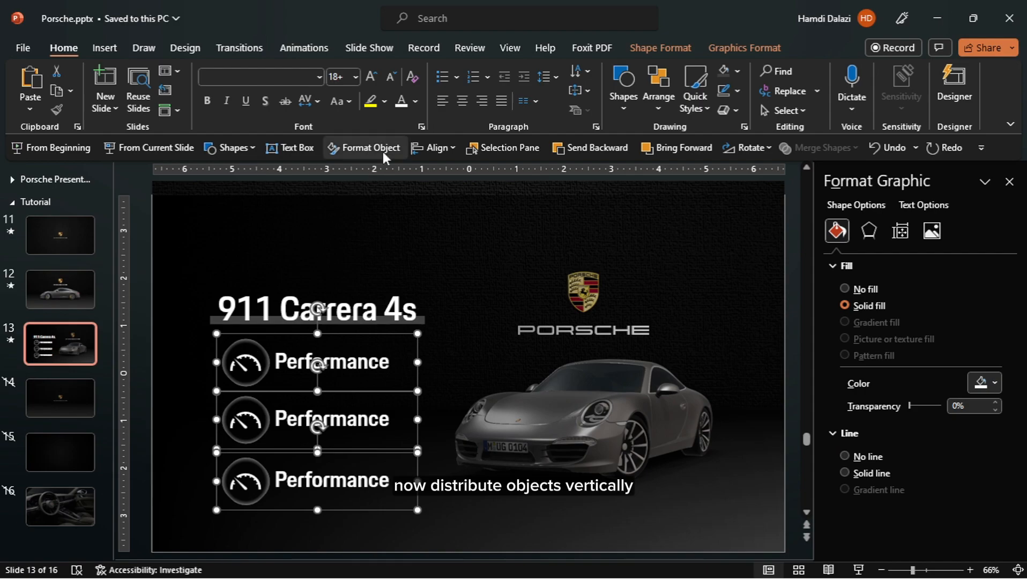
click(434, 147)
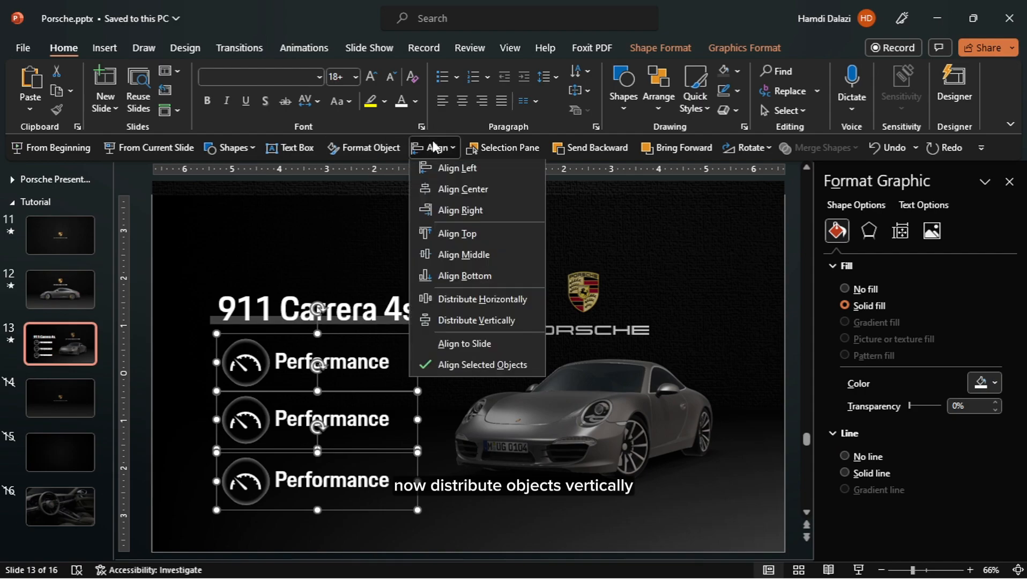
click(487, 315)
click(423, 401)
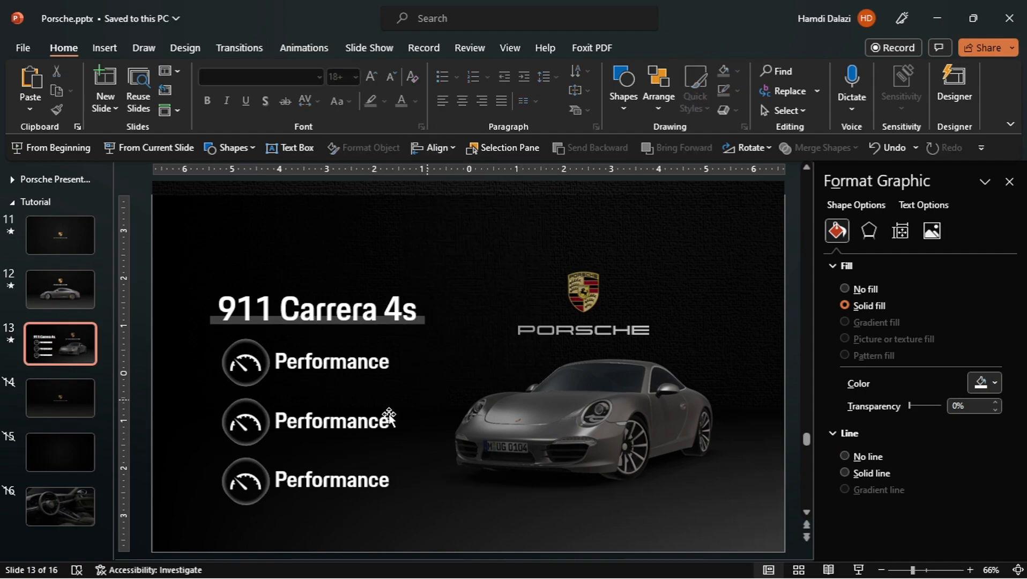
Step: Change the middle group's label text to "Interior"
click(385, 423)
key(BackSpace)
key(BackSpace)
key(BackSpace)
key(BackSpace)
key(BackSpace)
key(BackSpace)
key(BackSpace)
key(BackSpace)
key(BackSpace)
key(BackSpace)
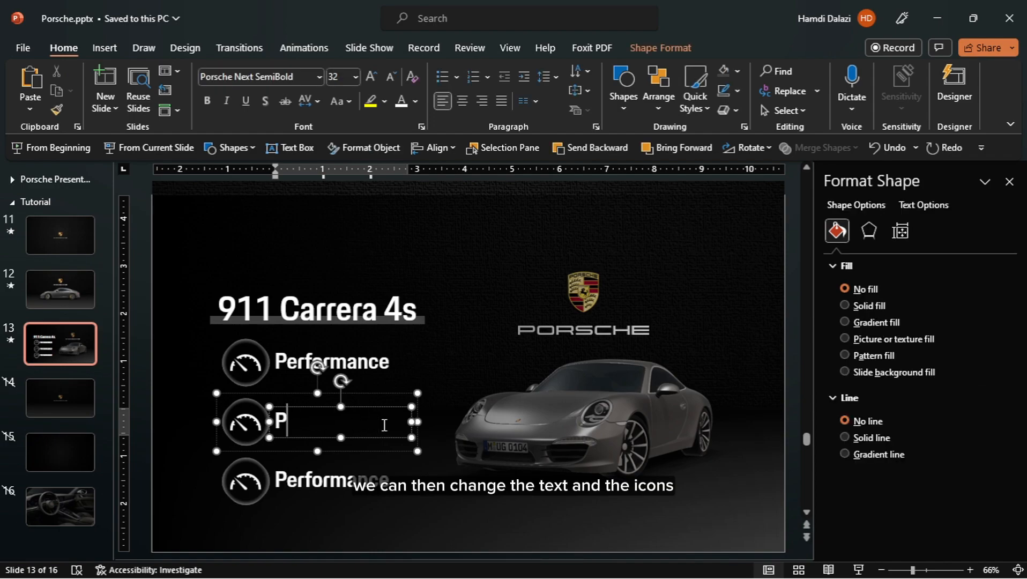
Step: Change the lowest group's label text to "Exterior"
click(383, 480)
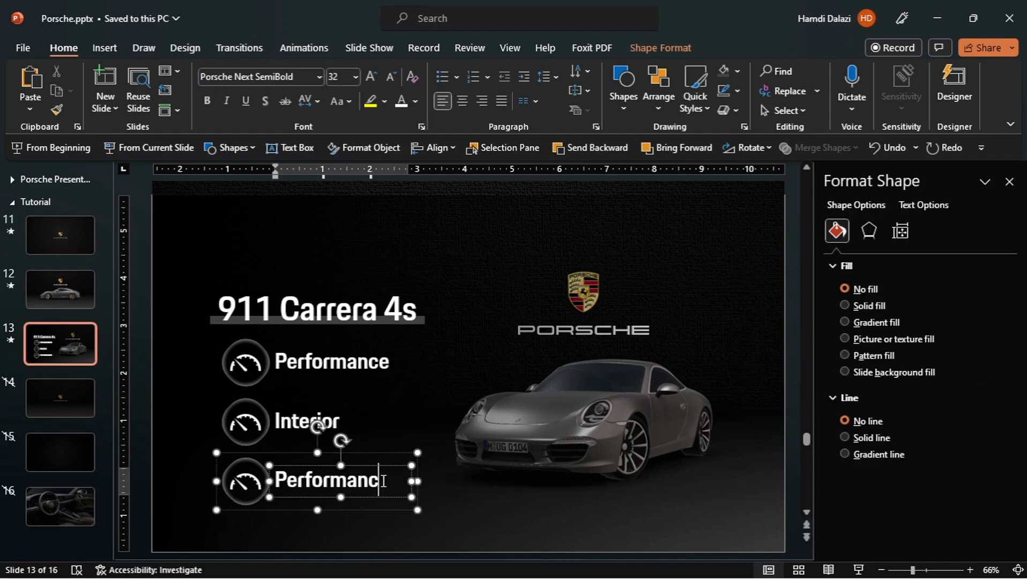
key(BackSpace)
key(BackSpace)
key(BackSpace)
key(BackSpace)
key(BackSpace)
key(BackSpace)
key(BackSpace)
key(BackSpace)
key(BackSpace)
key(BackSpace)
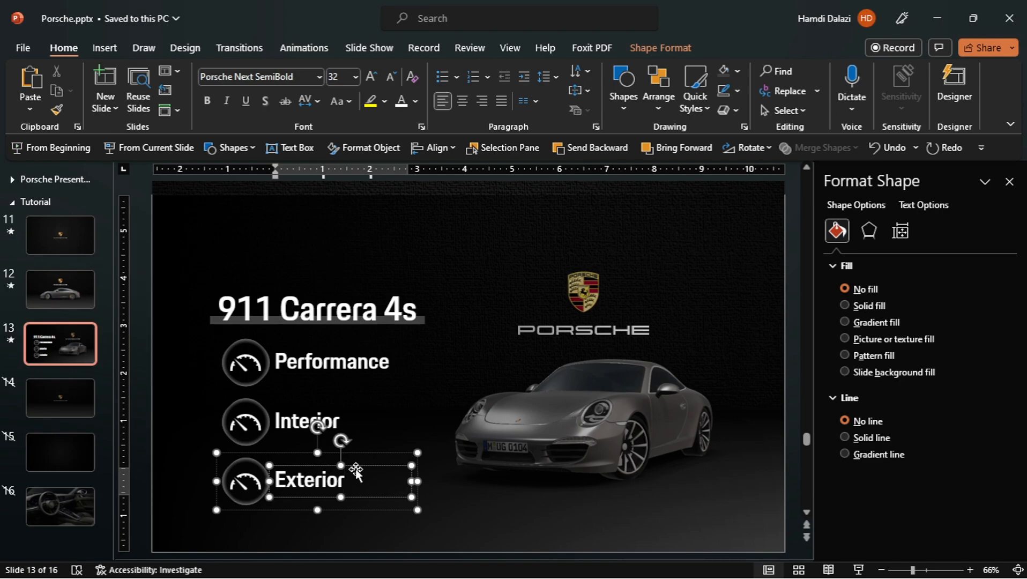
click(318, 446)
Step: Copy the steering wheel icon beside "Interior" on slide 3
click(12, 180)
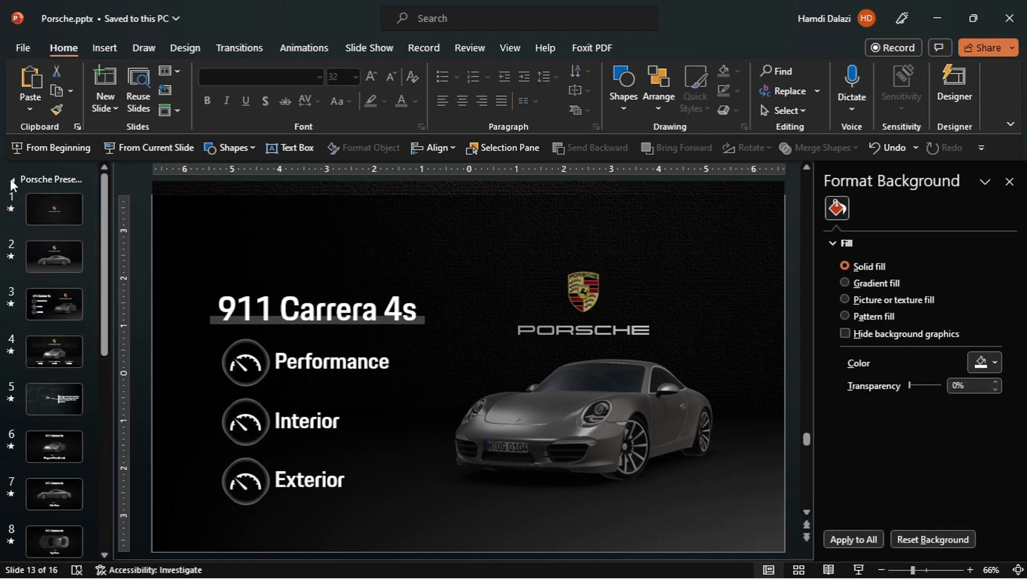
click(57, 303)
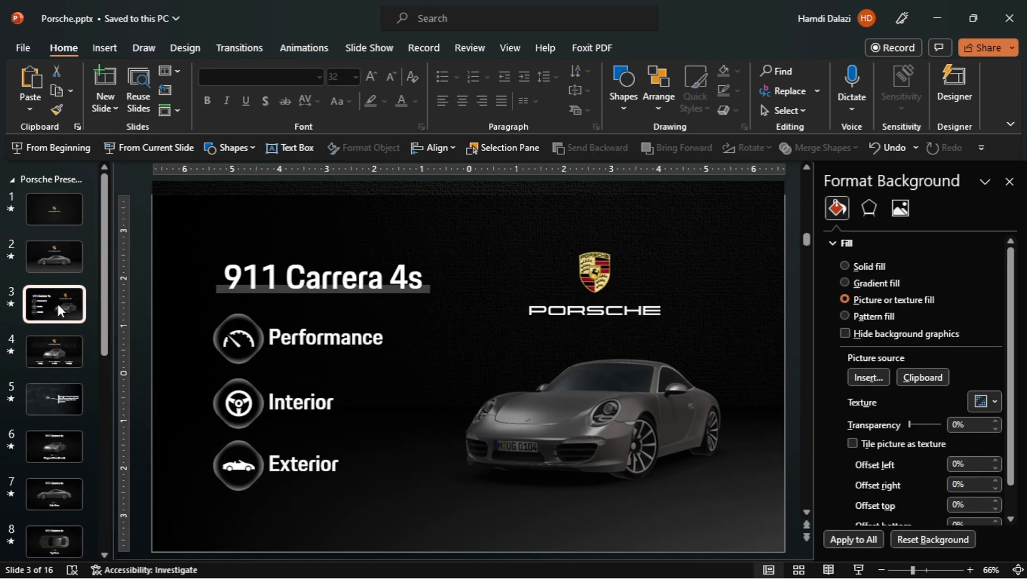
click(239, 401)
right_click(239, 402)
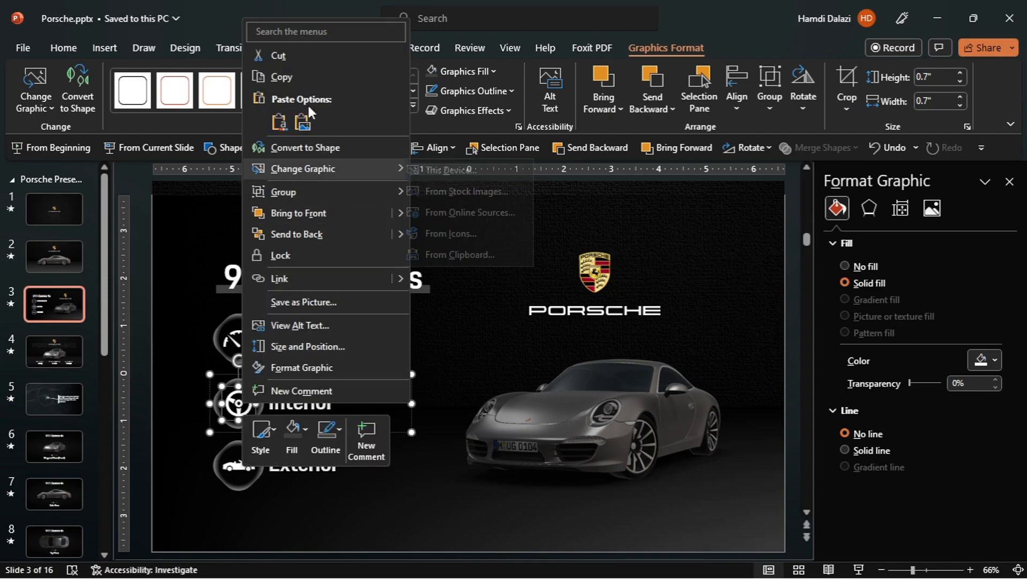
click(302, 75)
Step: Replace the gauge icon beside "Interior" on slide 13 with the steering wheel graphic from the clipboard
click(13, 178)
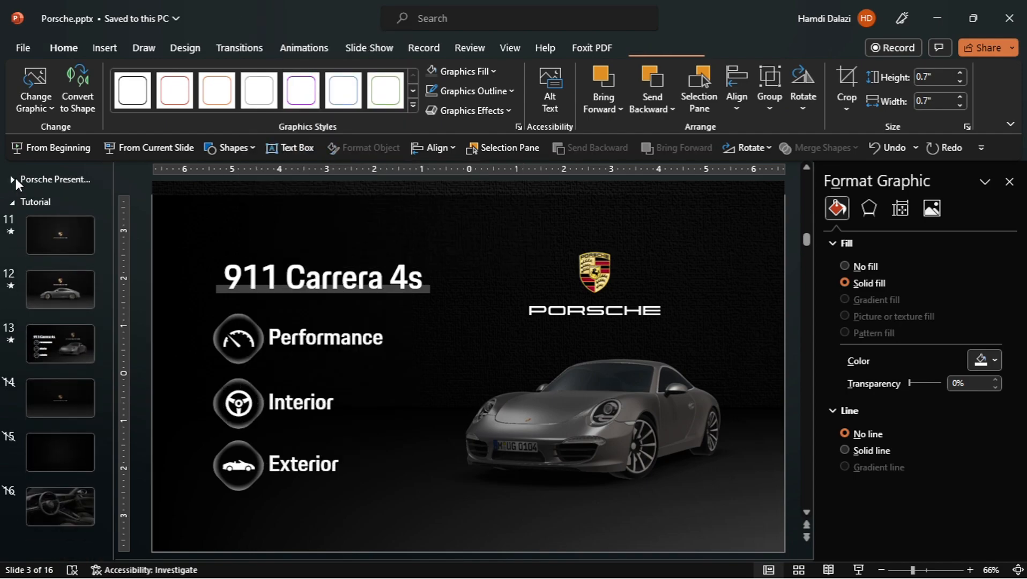
click(58, 345)
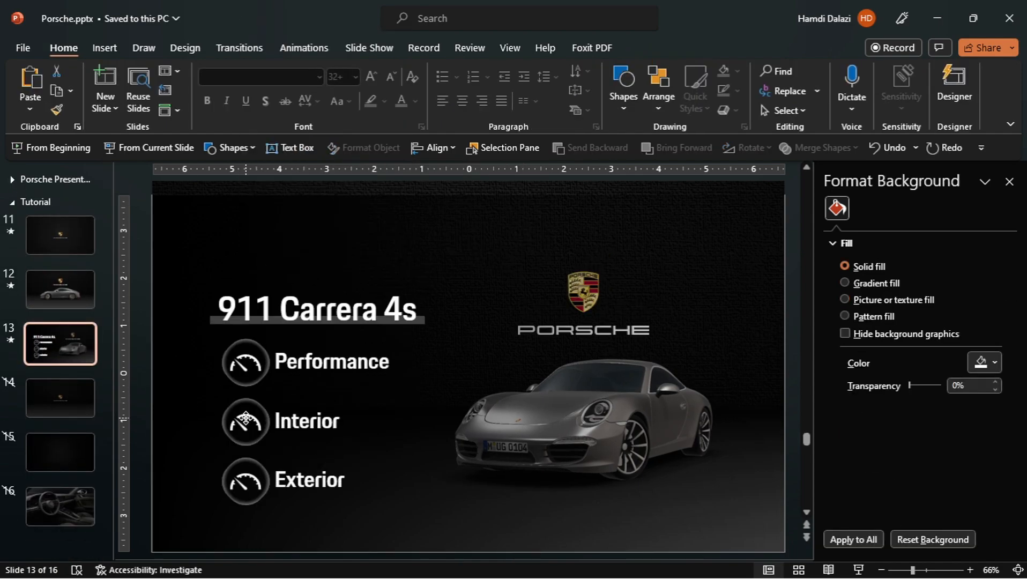
click(244, 420)
click(245, 420)
right_click(244, 420)
mouse_move(407, 186)
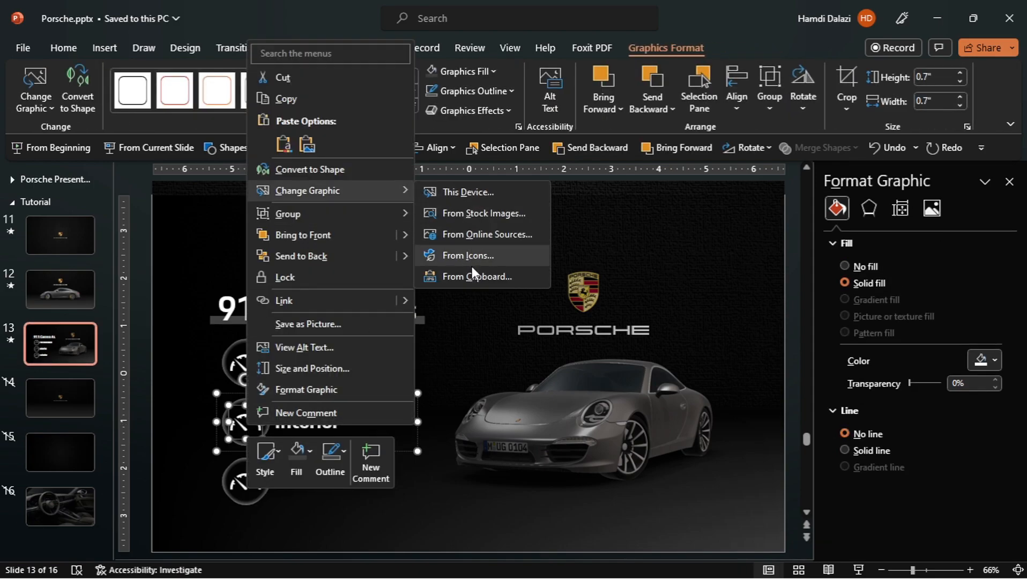
click(470, 275)
Step: Copy the car icon beside "Exterior" on slide 3
click(13, 179)
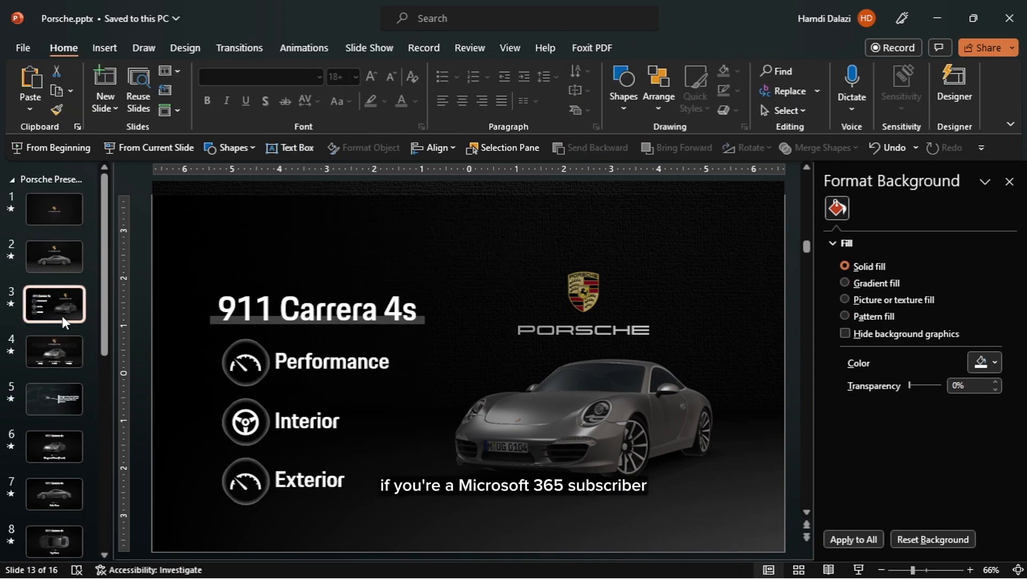
click(62, 317)
double_click(238, 465)
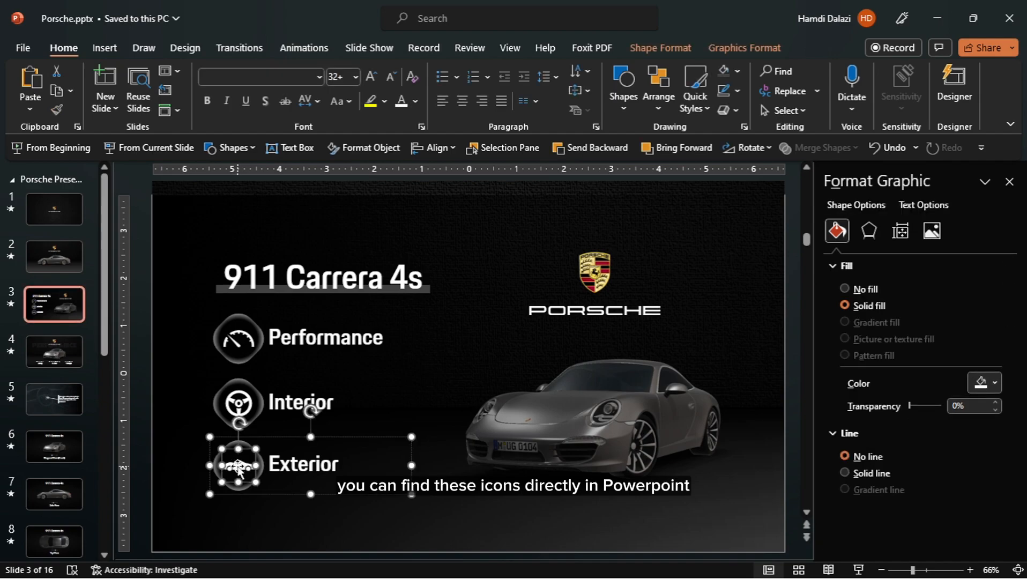
key(ctrl+c)
Step: Replace the gauge icon beside "Exterior" on slide 13 with the car graphic from the clipboard
click(11, 180)
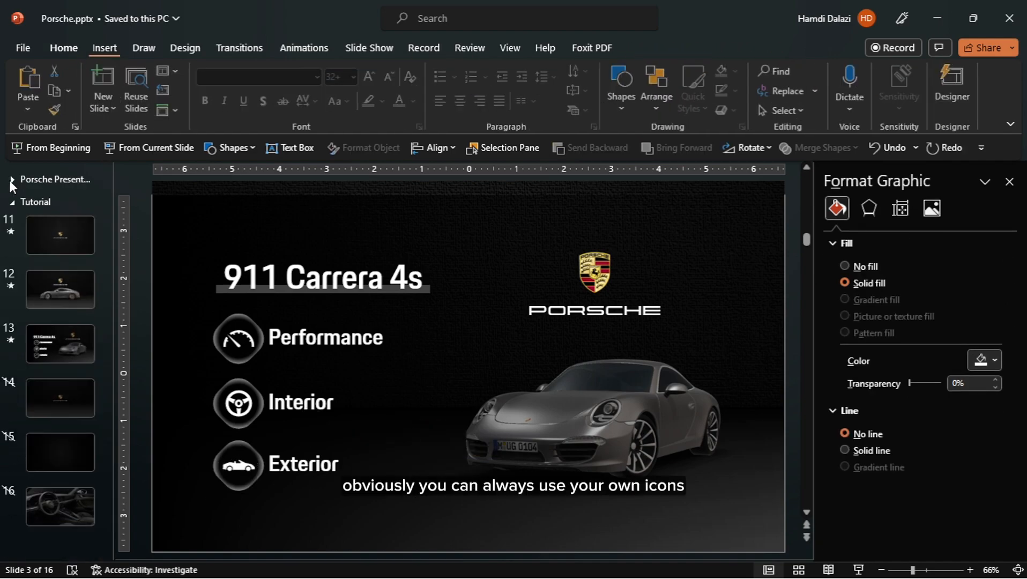
click(49, 330)
click(254, 489)
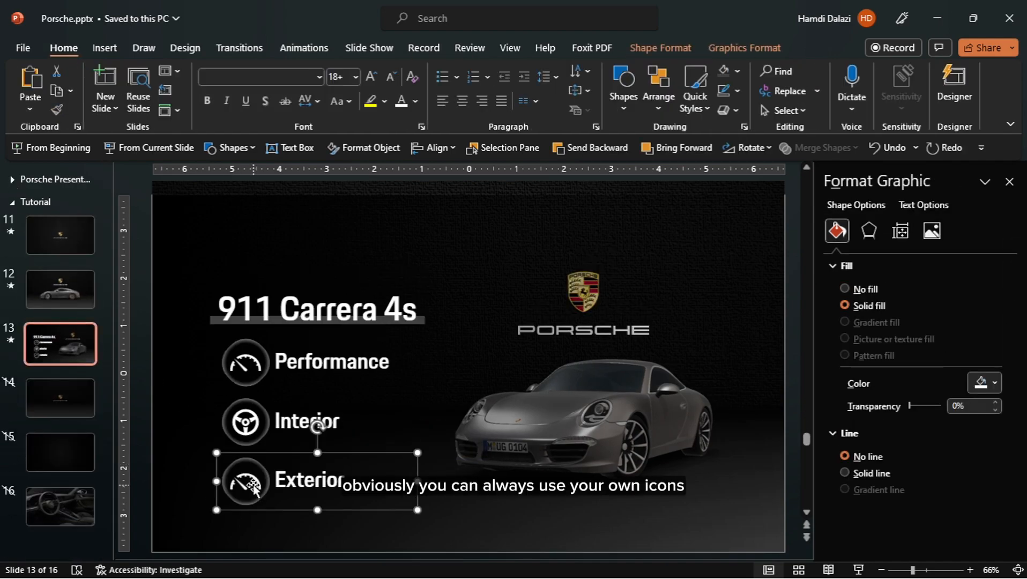
click(251, 484)
right_click(250, 485)
mouse_move(332, 246)
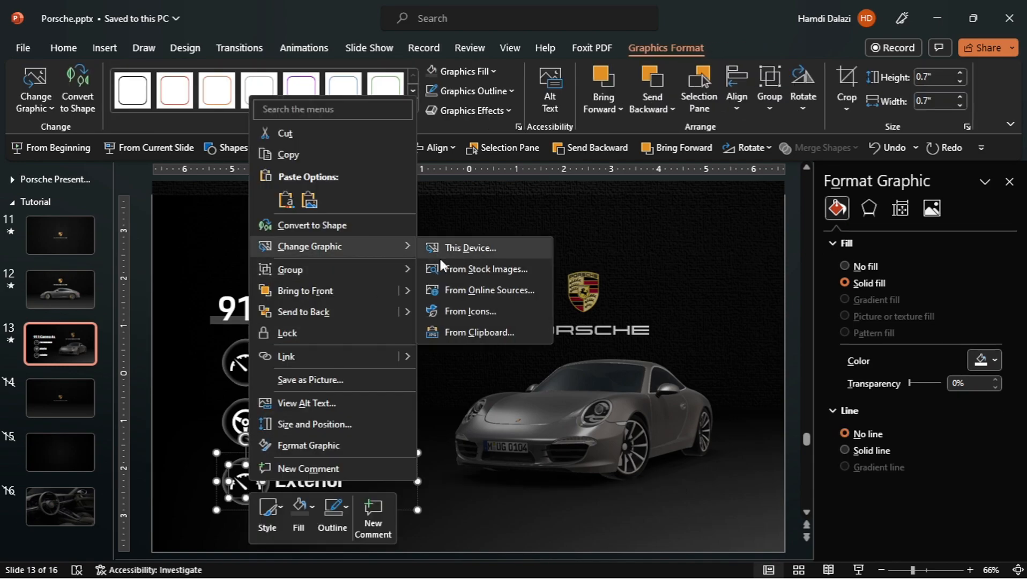
click(458, 329)
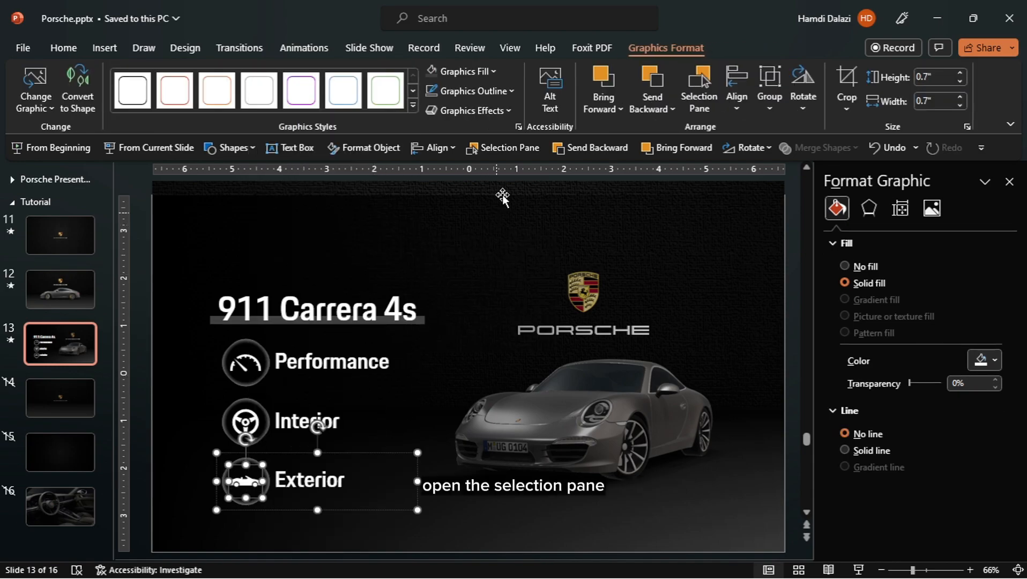
Step: Show the list of slide objects, rename the Exterior group as "!!Exterior" and collapse it
click(514, 146)
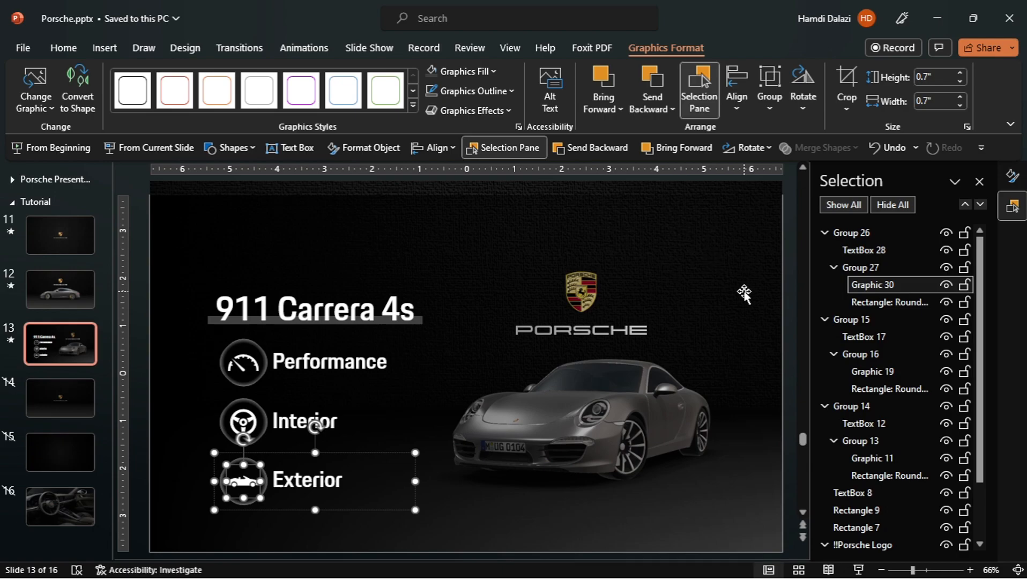
click(875, 265)
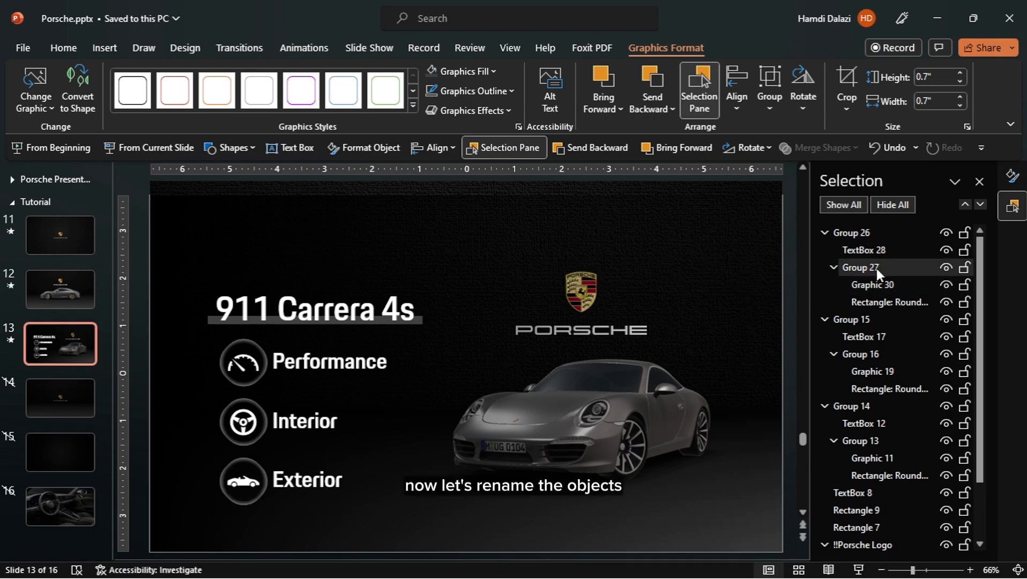
click(262, 469)
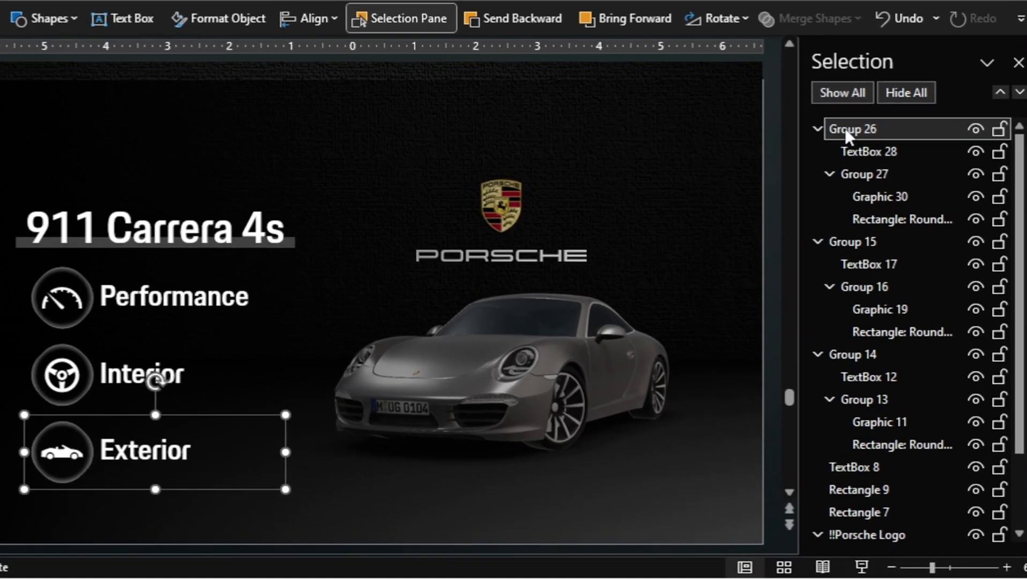
click(847, 231)
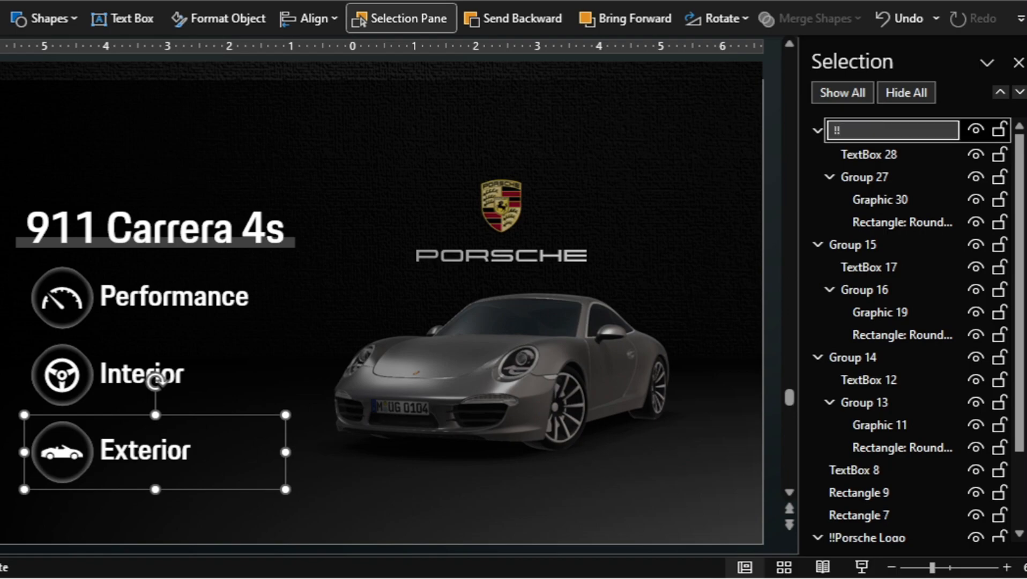
text(!!Exterior)
key(Return)
click(817, 130)
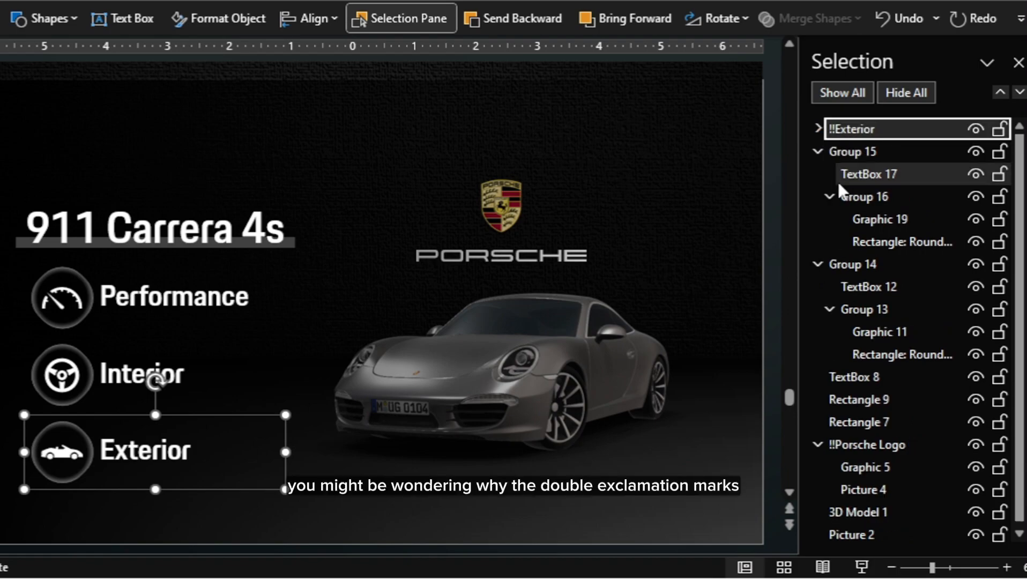
Step: Rename the Interior group as "!!Interior" and collapse its contents in the object list
click(839, 158)
click(842, 153)
text(!!)
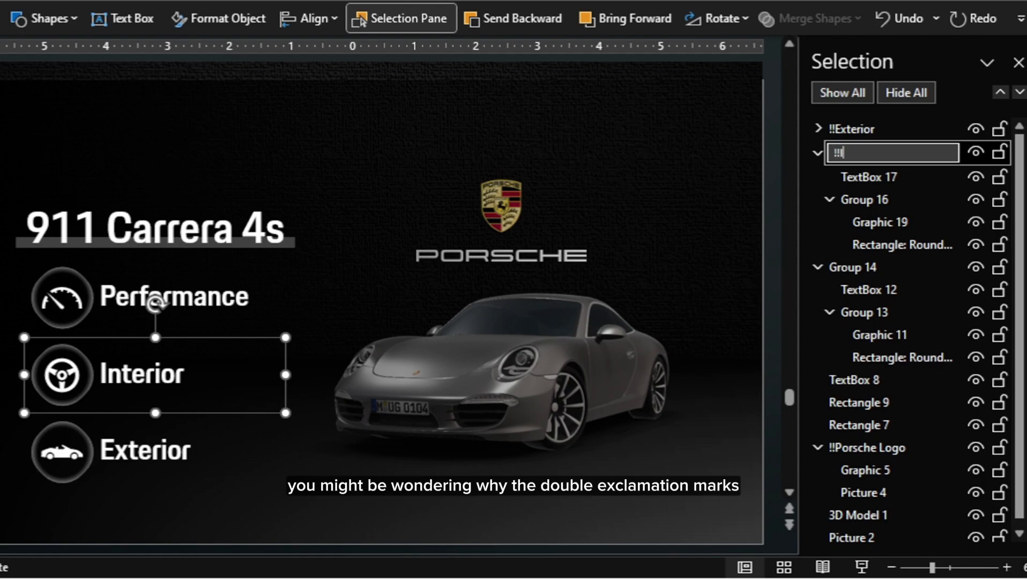
text(Interior)
key(Return)
click(817, 153)
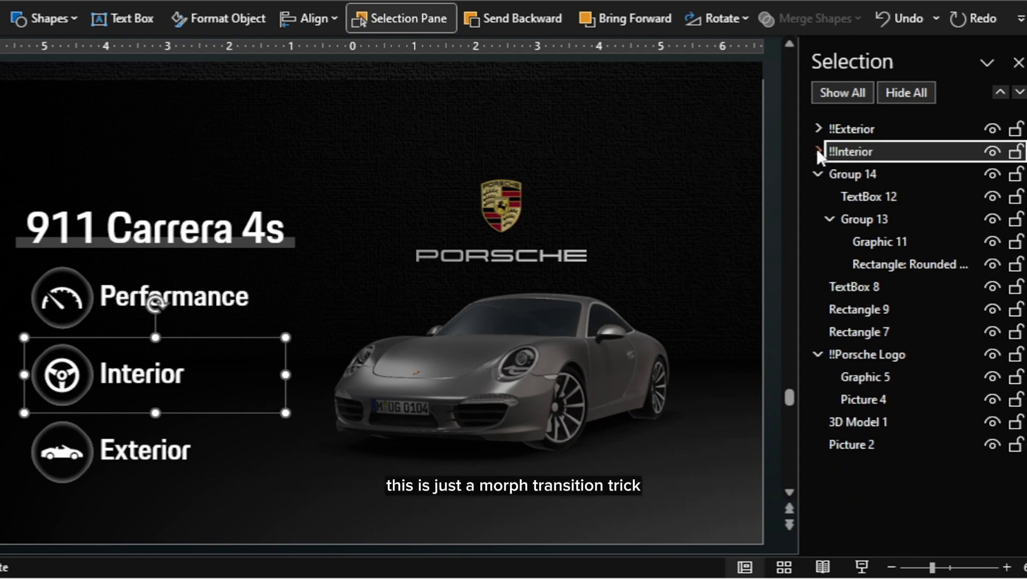
Step: Rename the Performance group as "!!Performance"
double_click(845, 175)
text(!!Pe)
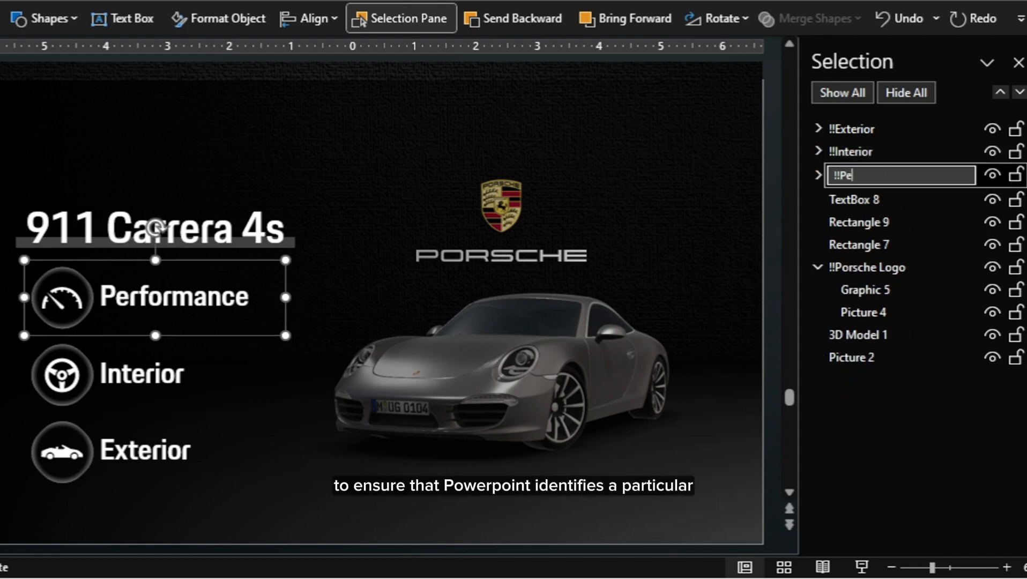
text(rformance)
key(Return)
Step: Add the prefix "!!" to the names of Rectangle 9 and Rectangle 7, and collapse the !!Porsche Logo group
click(843, 195)
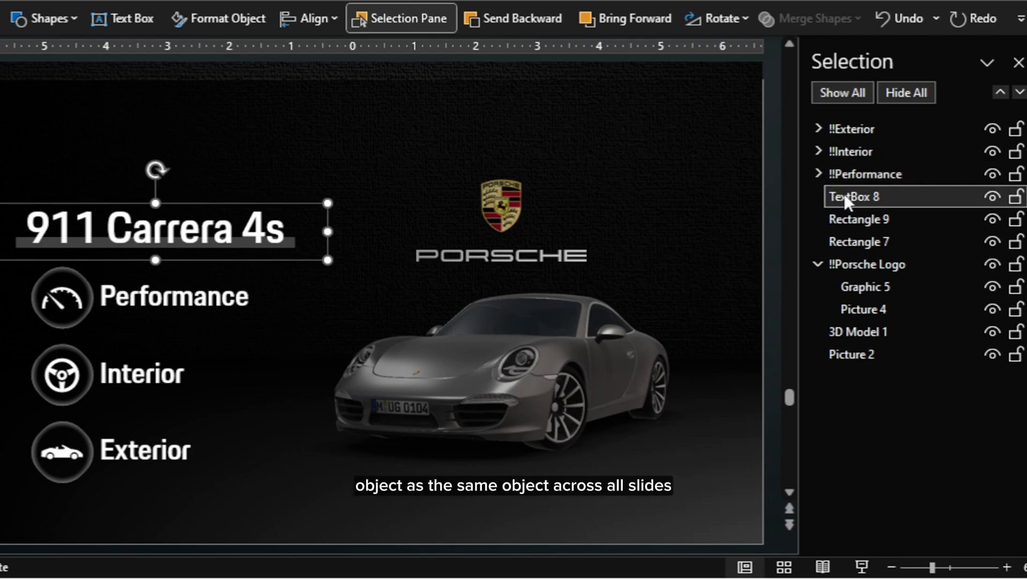
click(860, 224)
click(851, 226)
text(!!)
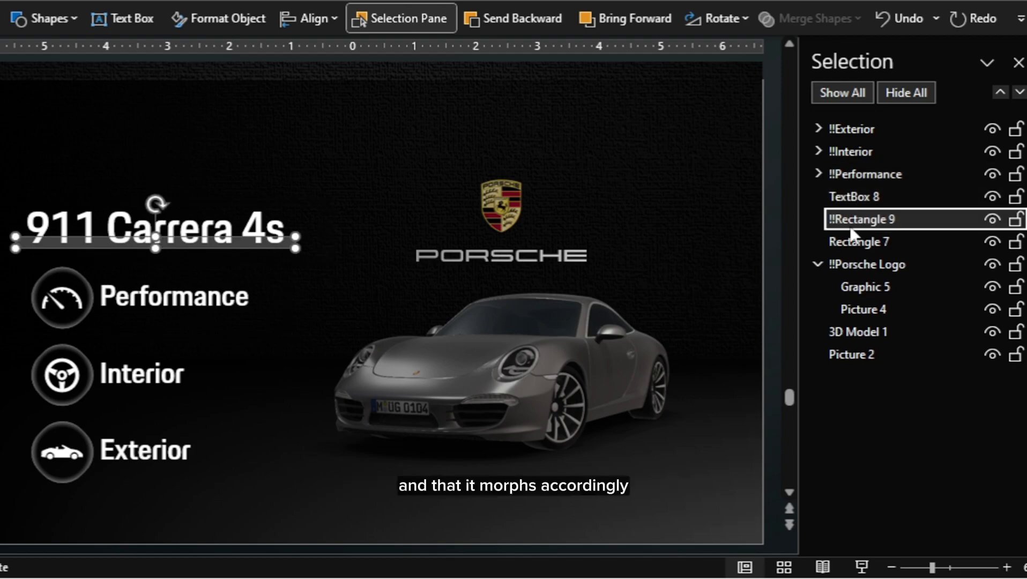
click(842, 242)
click(844, 243)
text(!!)
key(Return)
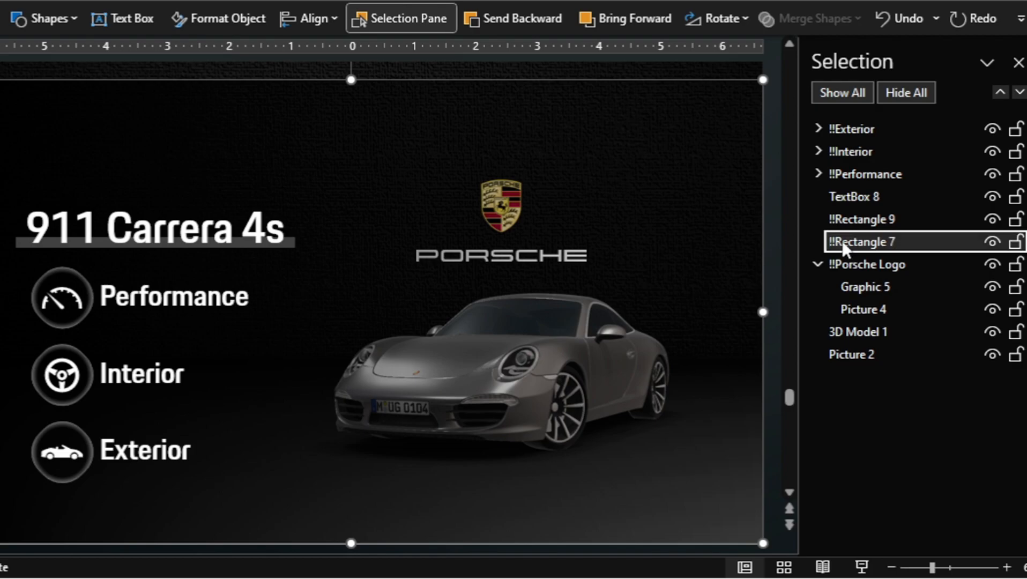
click(816, 265)
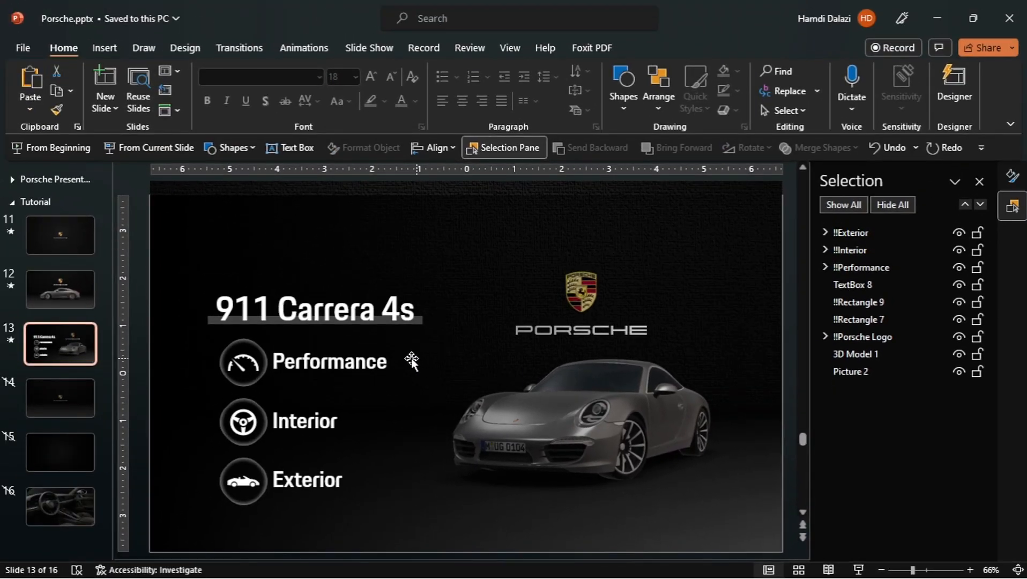
ctrl+scroll(413, 365, down, 2)
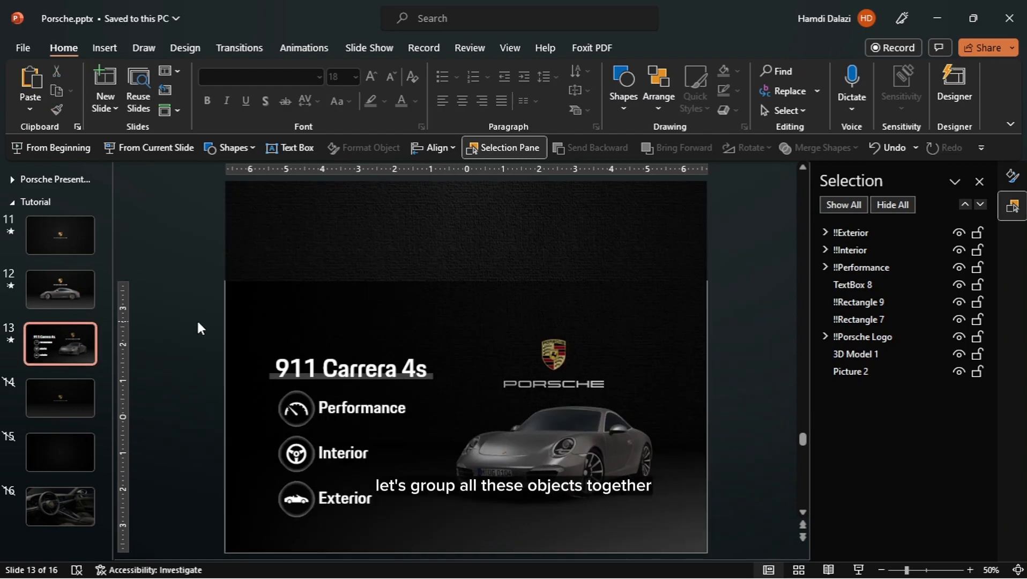
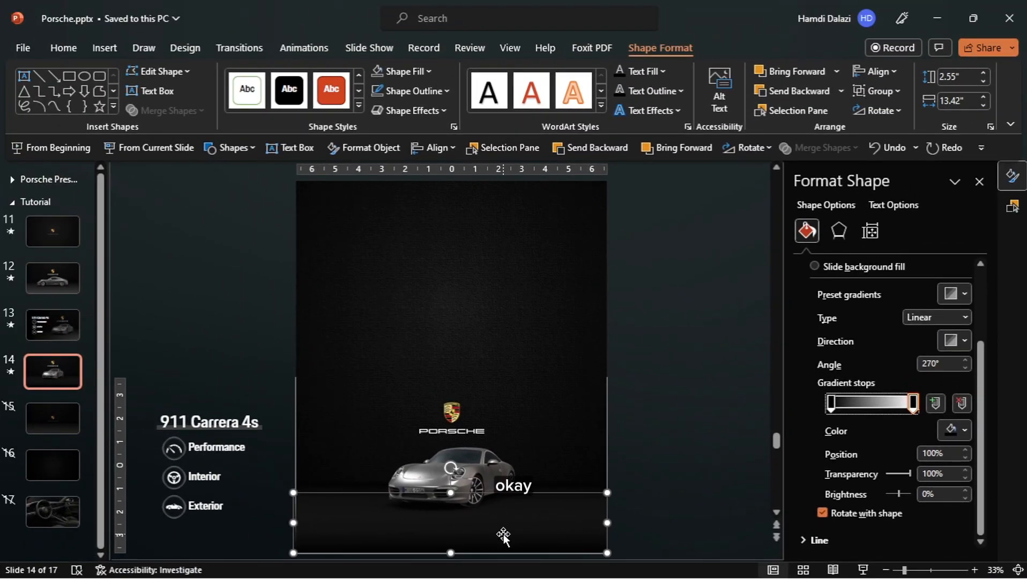
Step: Copy the Maximum Power, Acceleration (0-60mph) and Top Track Speed text boxes from slide 4
ctrl+scroll(504, 539, up, 2)
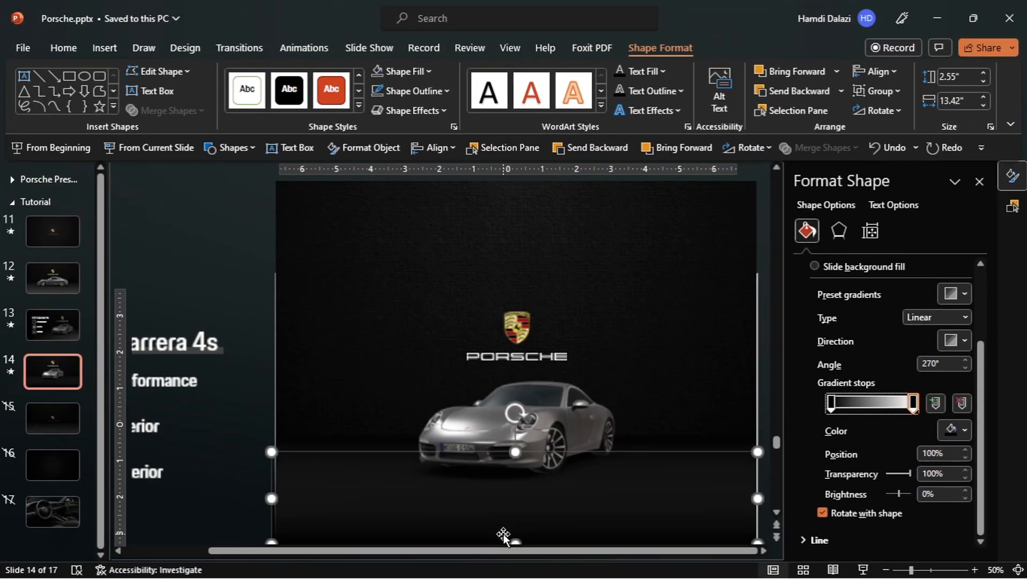
click(776, 512)
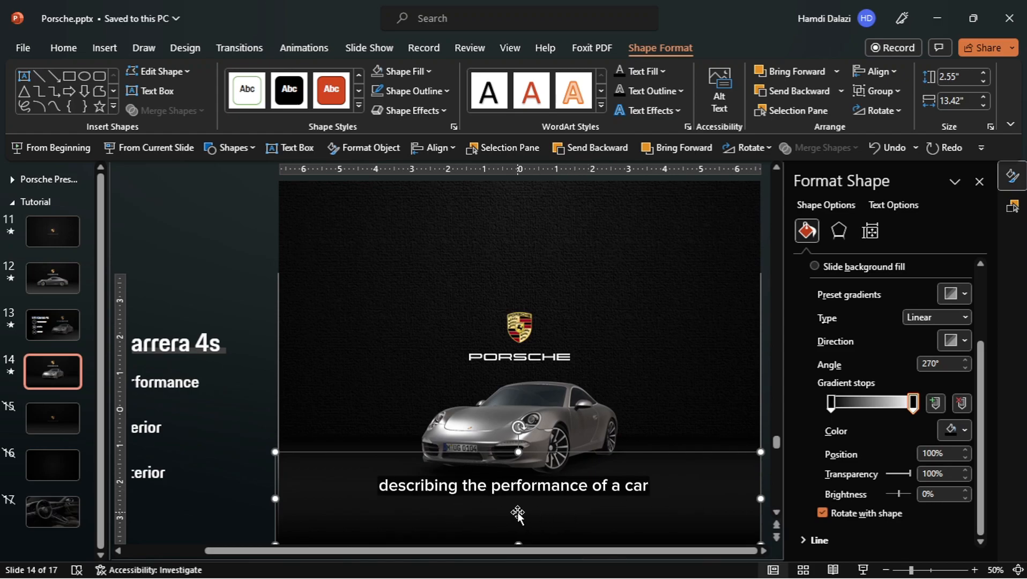
click(11, 179)
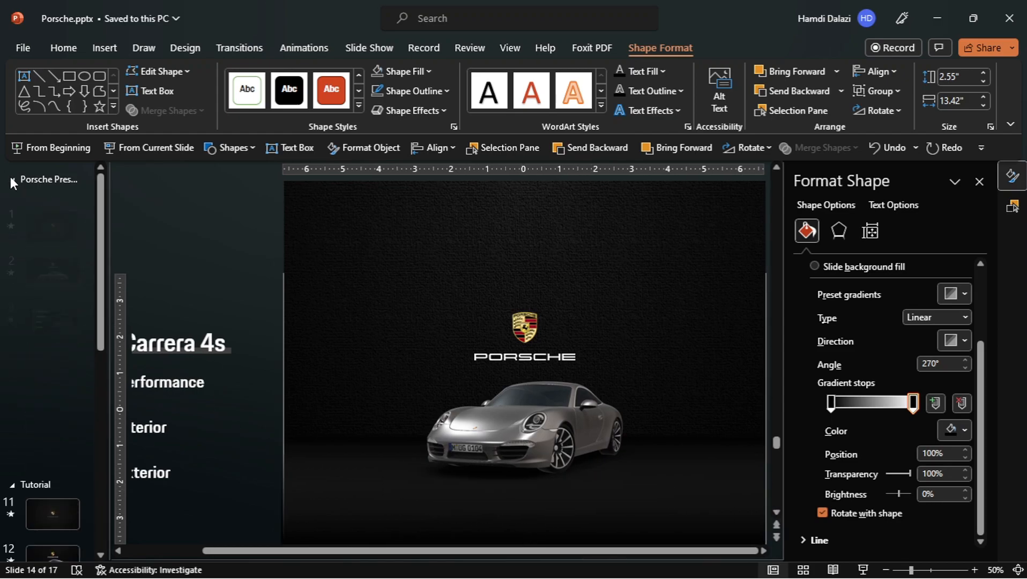
click(47, 345)
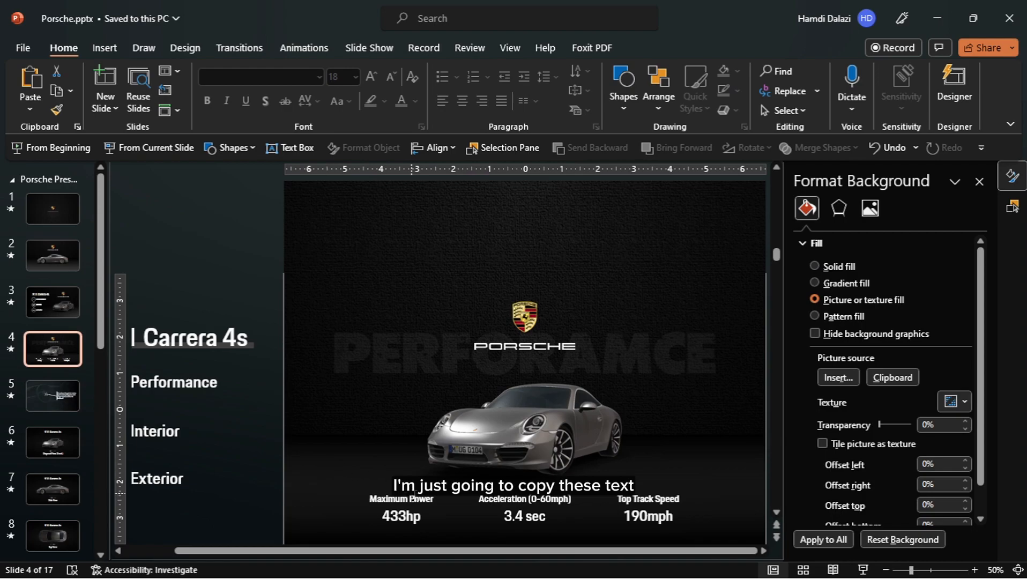
click(416, 505)
shift+click(537, 510)
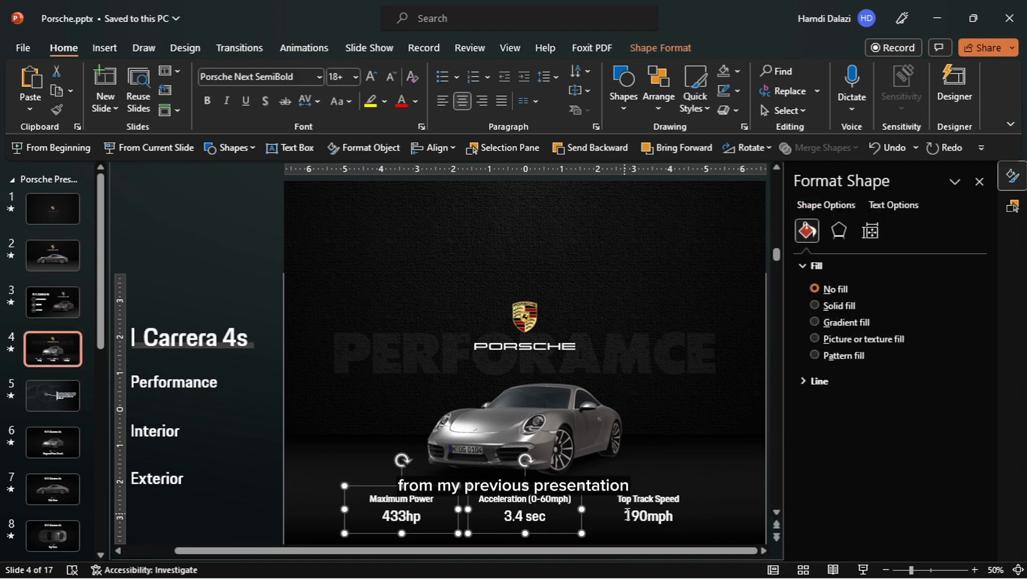
shift+click(633, 515)
key(ctrl+c)
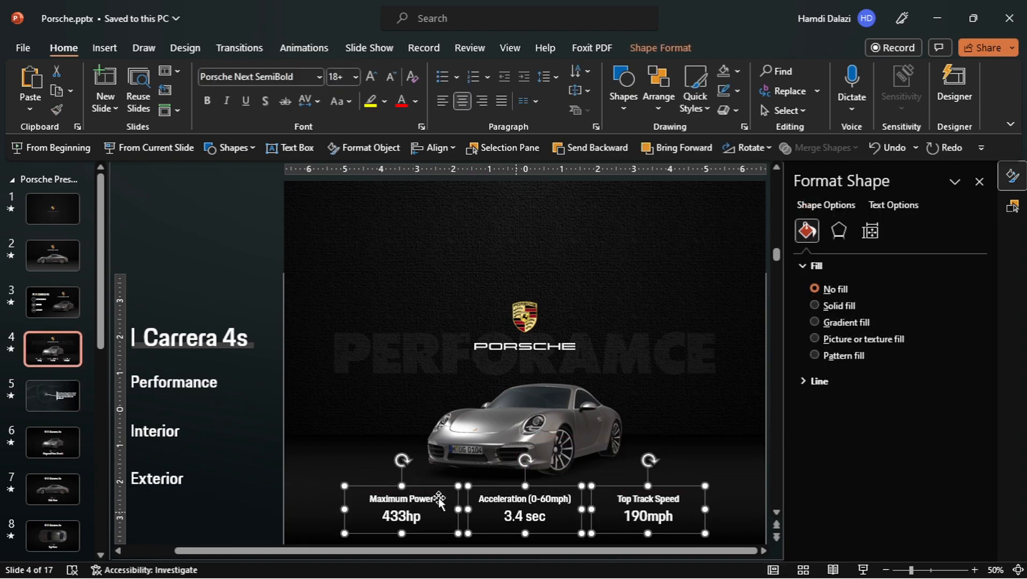
Step: Paste the three copied specification text boxes onto slide 14
click(12, 179)
click(54, 371)
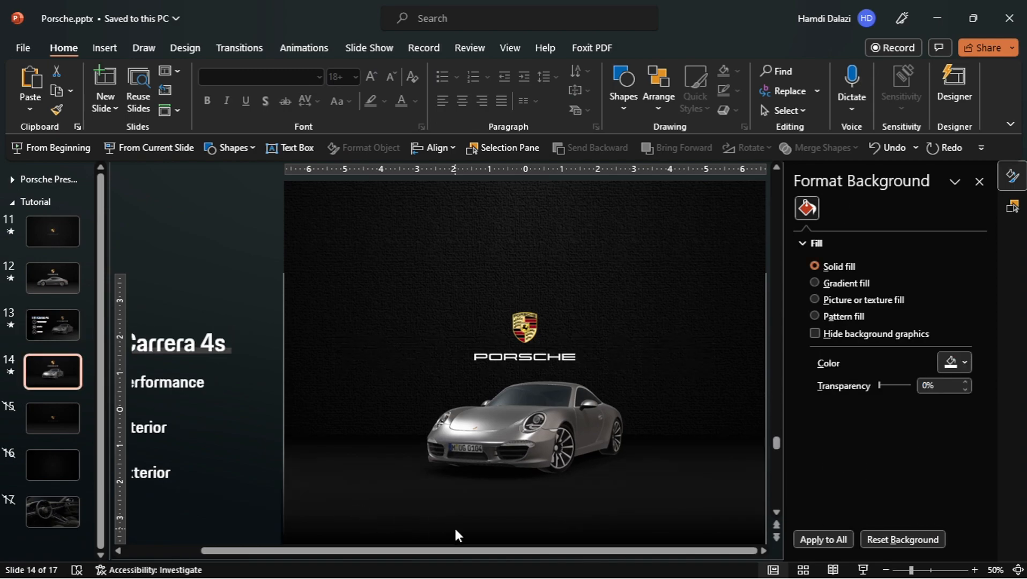
key(ctrl+v)
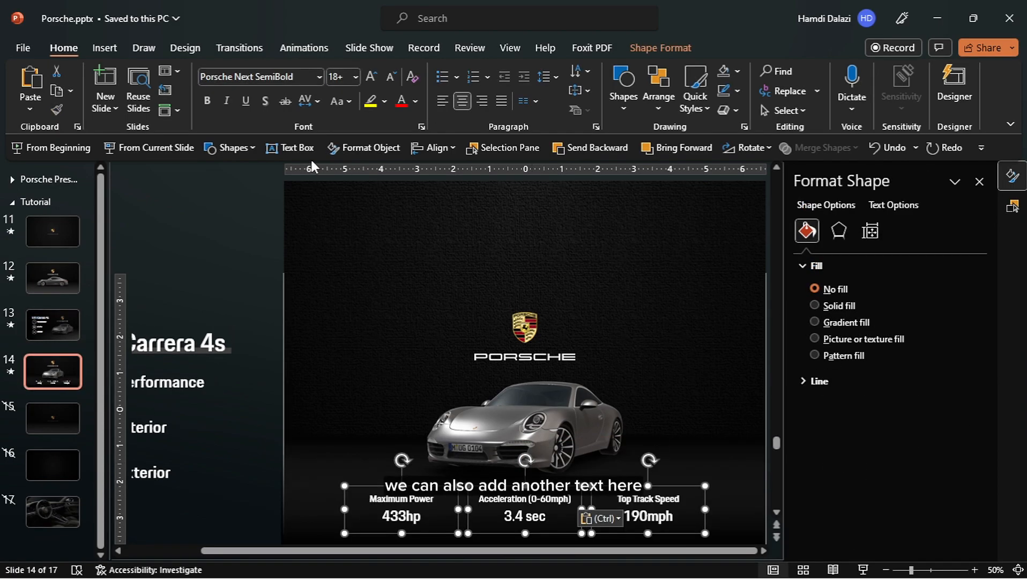
Step: Insert a text box left of the Porsche logo on slide 14, with ORBIT PERSONAL USE font, centred alignment and size 138
click(299, 151)
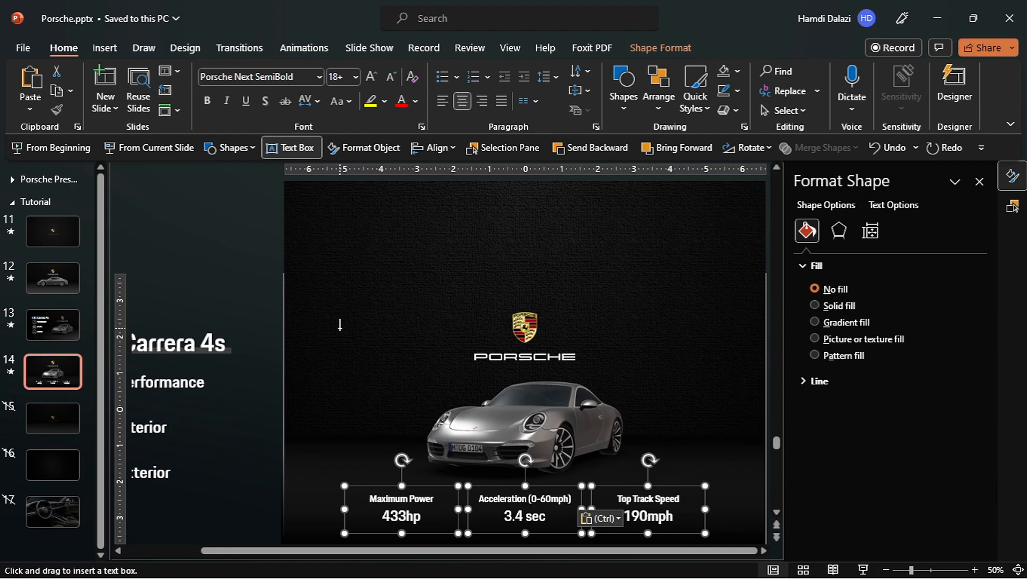
click(340, 325)
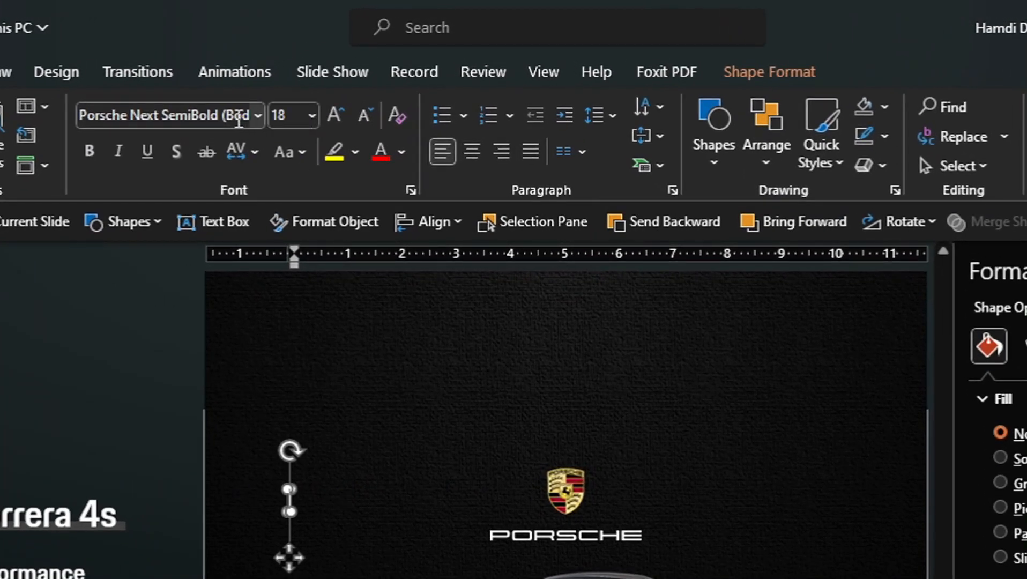
click(244, 124)
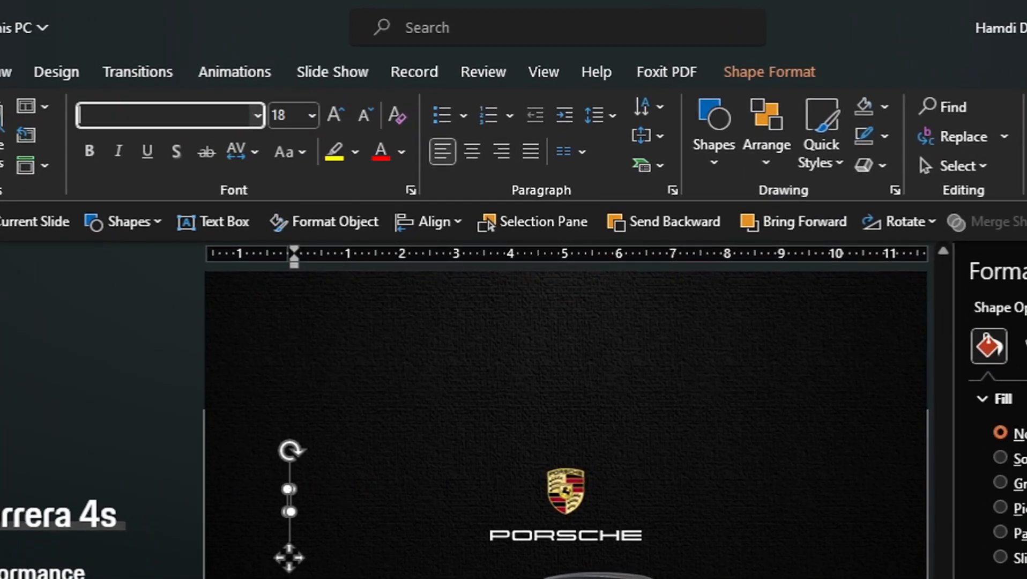
text(orbit)
key(Return)
click(471, 154)
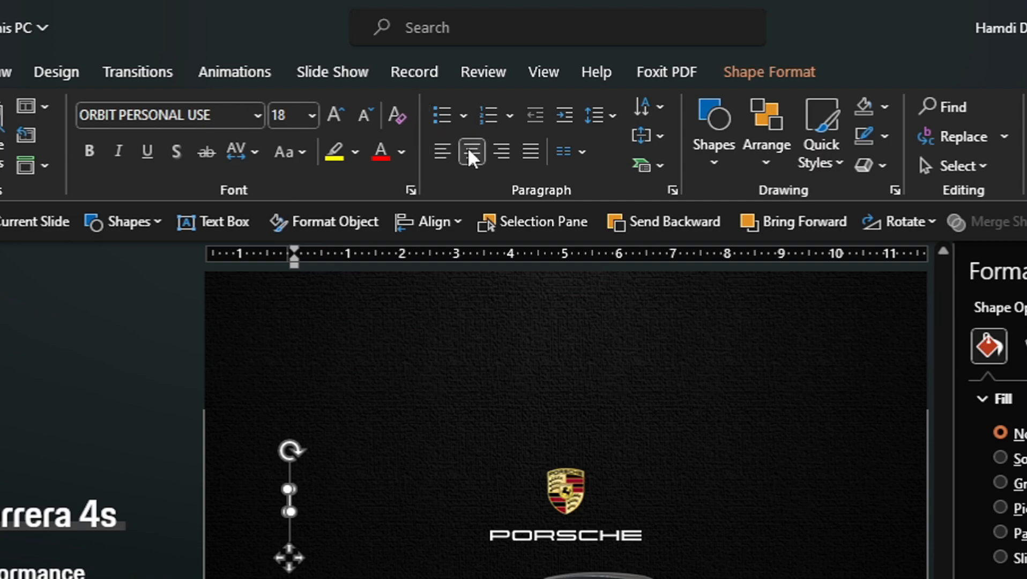
click(293, 122)
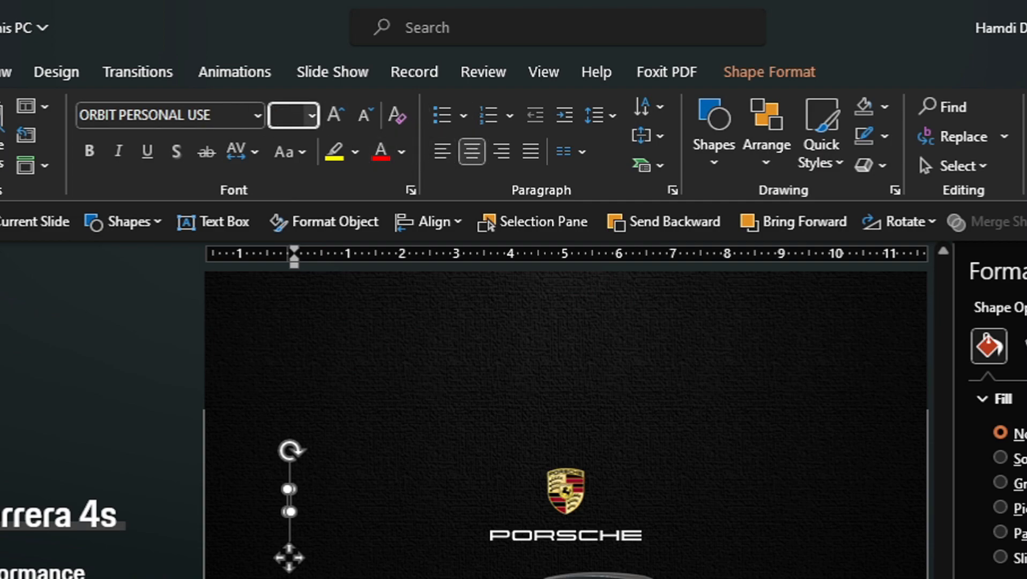
text(138)
key(Return)
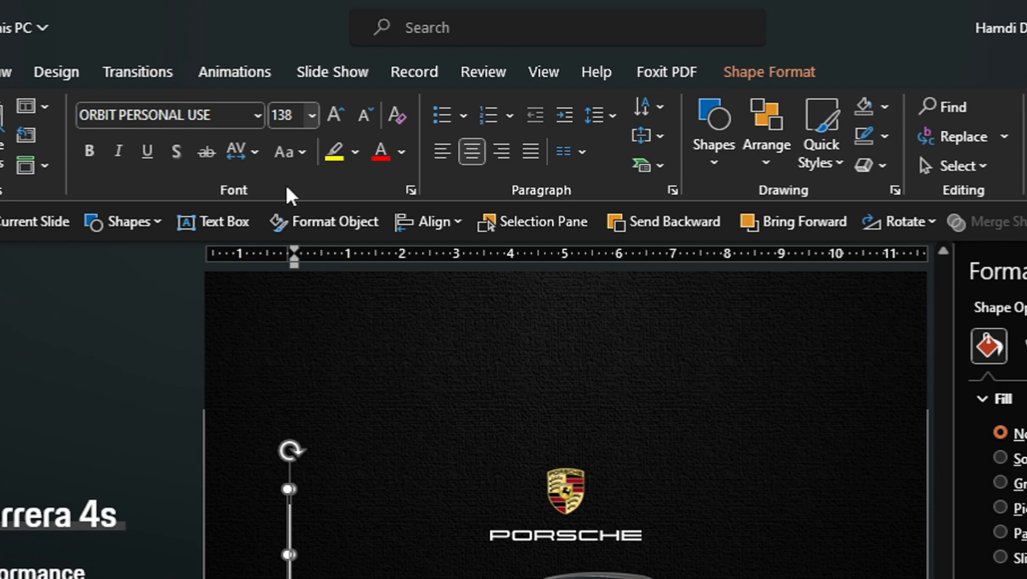
Step: Widen the new text box across the slide and enter the text "PERFORMANCE" in it
drag(292, 555, 913, 578)
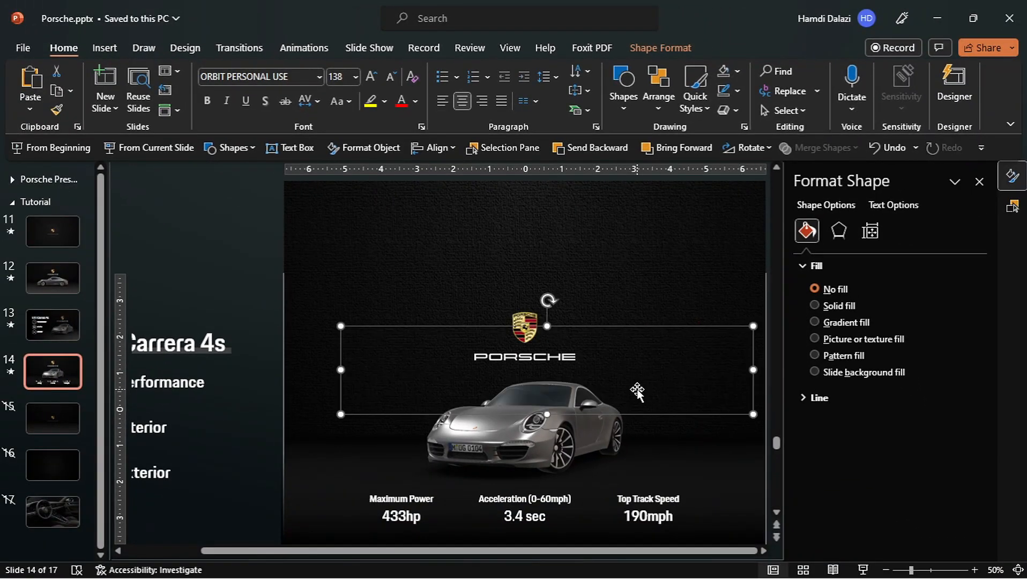
text(PERFORMANCE)
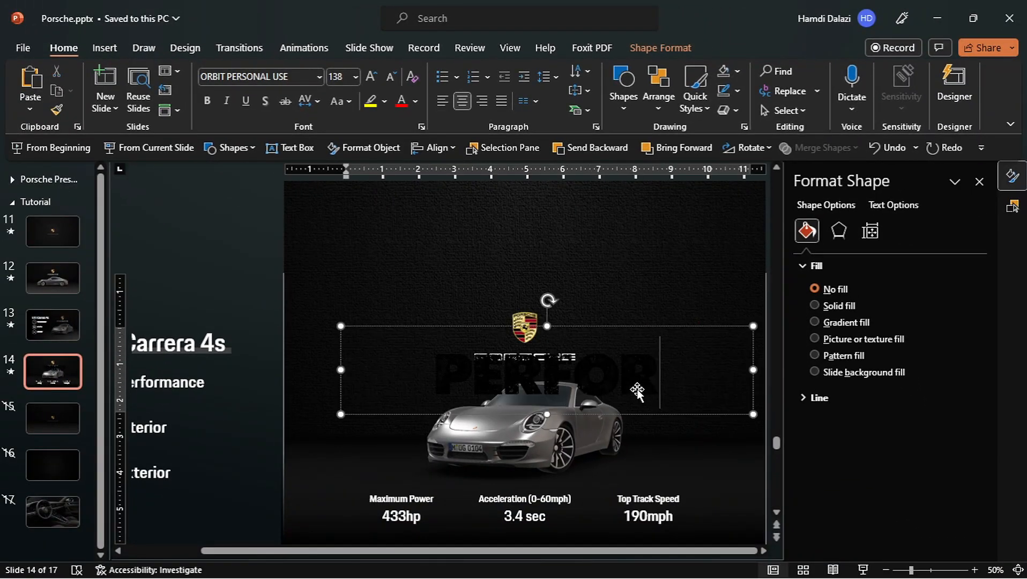
click(606, 325)
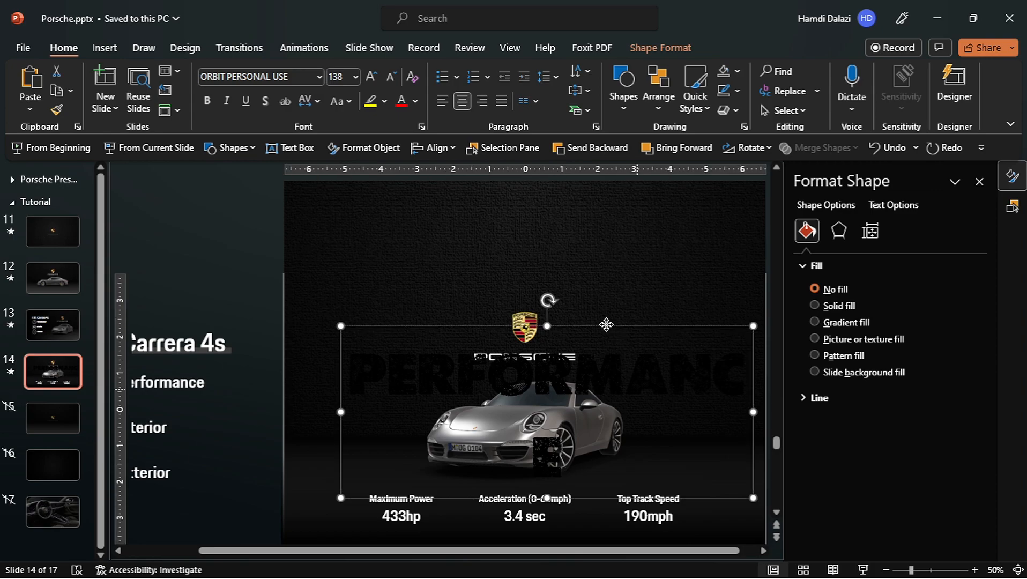
Step: Colour the PERFORMANCE text white and fit it on one line, centred horizontally on the slide
click(415, 101)
click(403, 154)
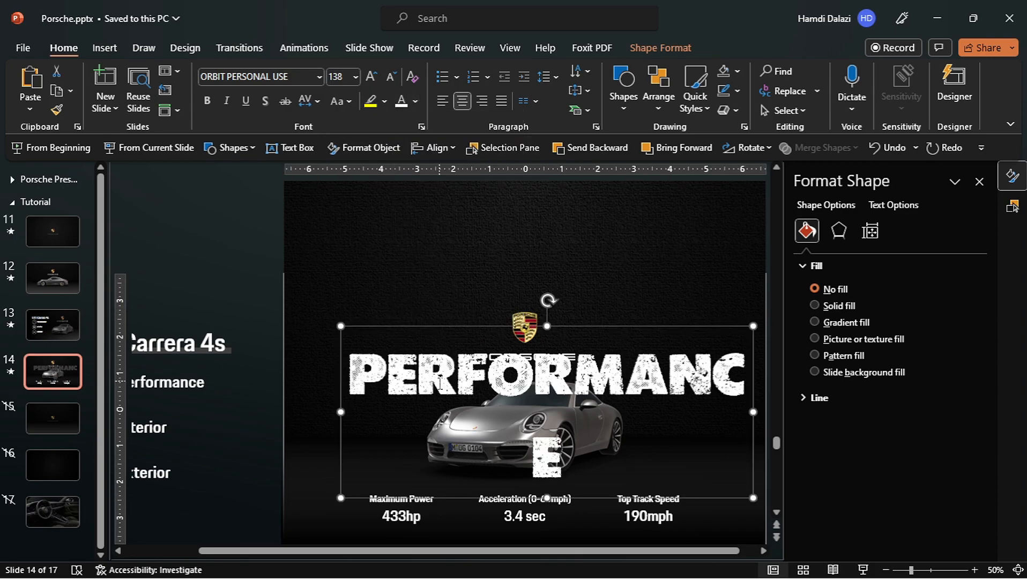
drag(343, 412, 312, 413)
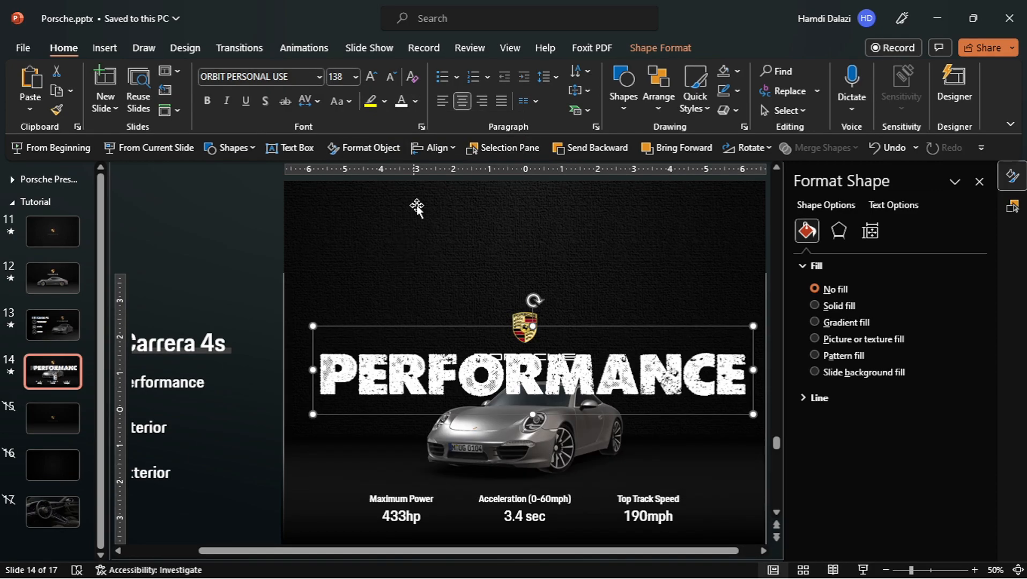
click(436, 151)
click(463, 192)
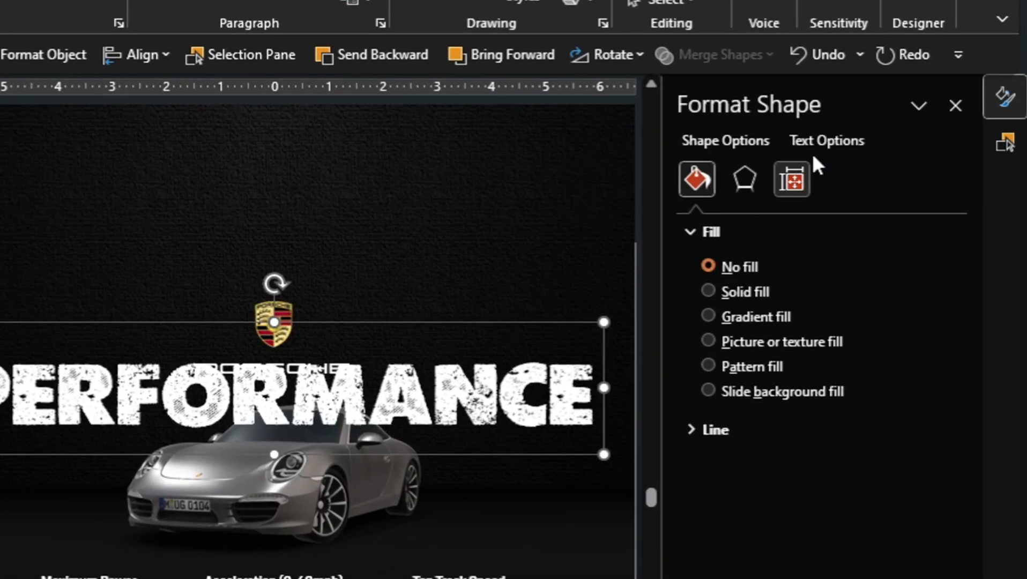
Step: Set the PERFORMANCE text's fill transparency to 95% and move the text up behind the Porsche logo
click(892, 205)
double_click(873, 441)
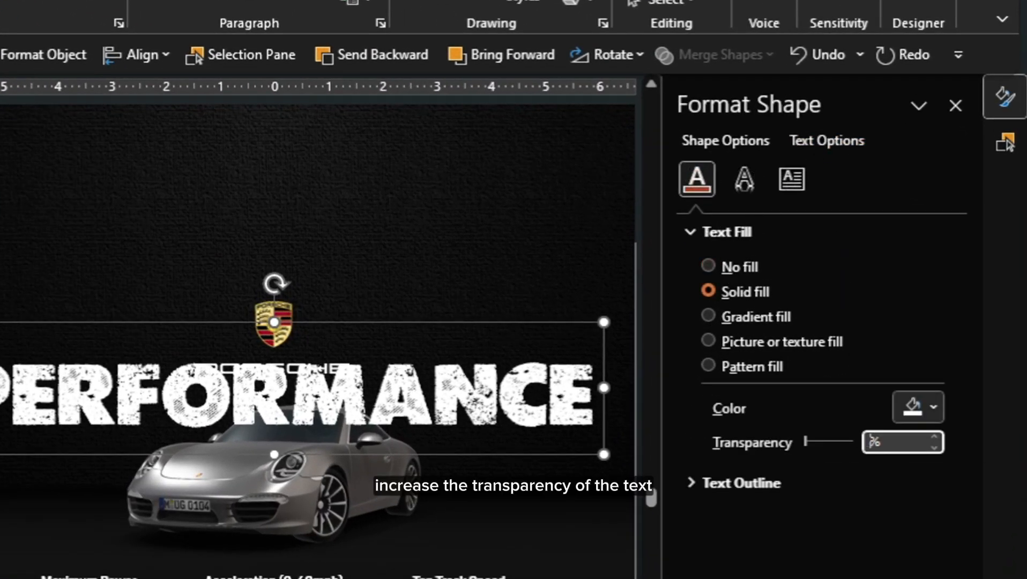
text(95)
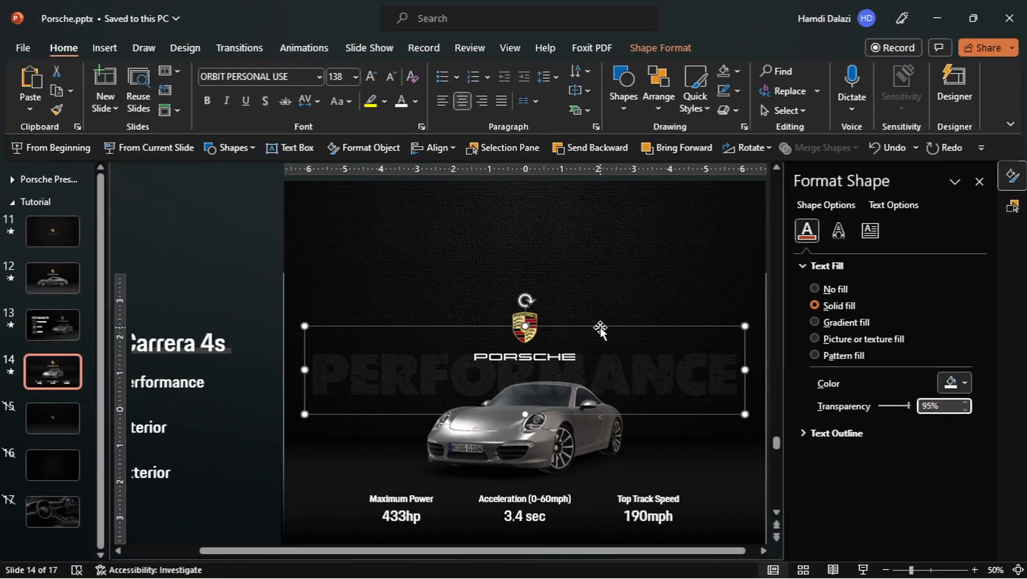
drag(599, 329, 601, 302)
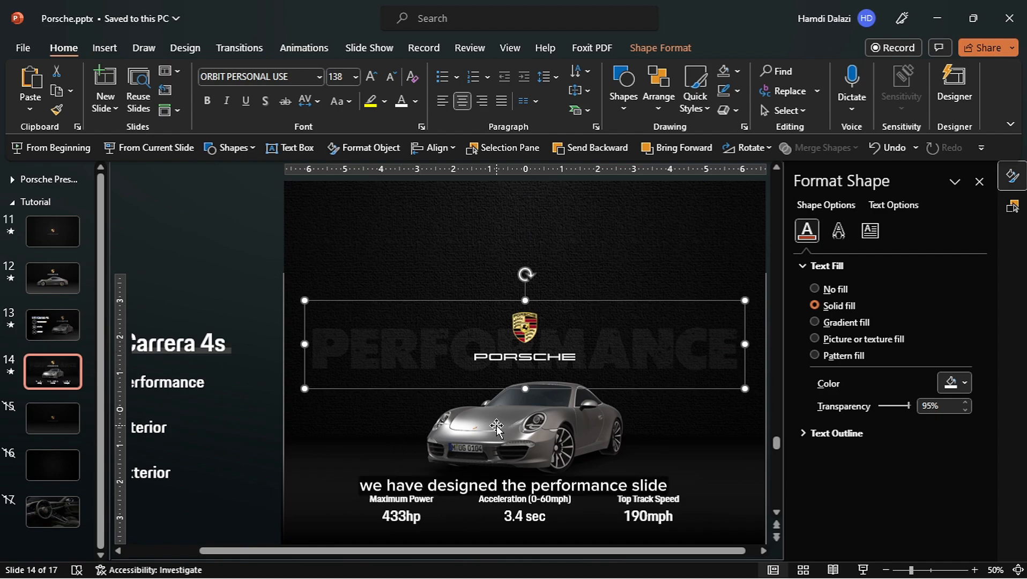
Step: Rename the gradient rectangle at the bottom of slide 14 to "!!Rectangle 6"
click(497, 427)
click(287, 474)
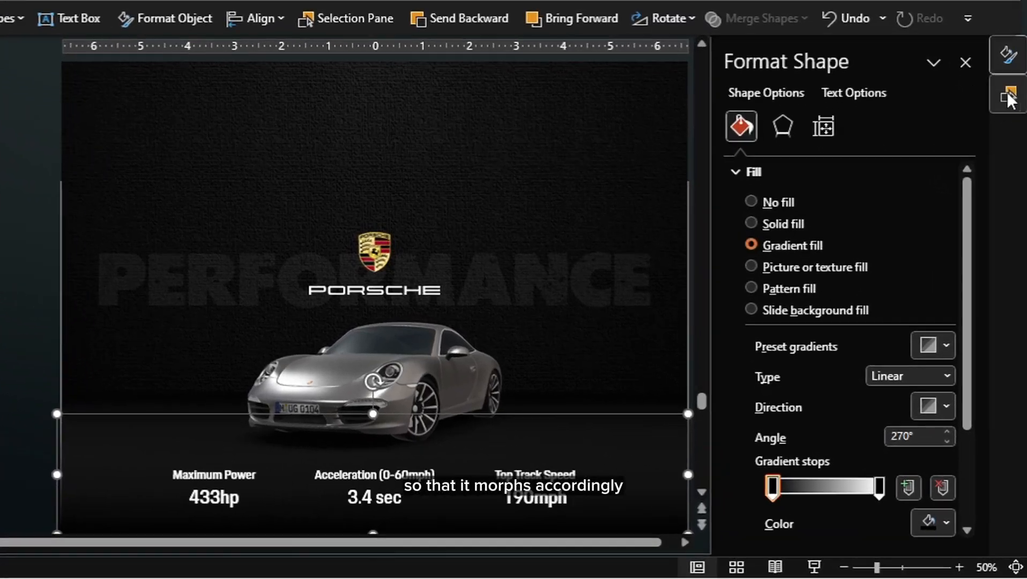
click(1012, 206)
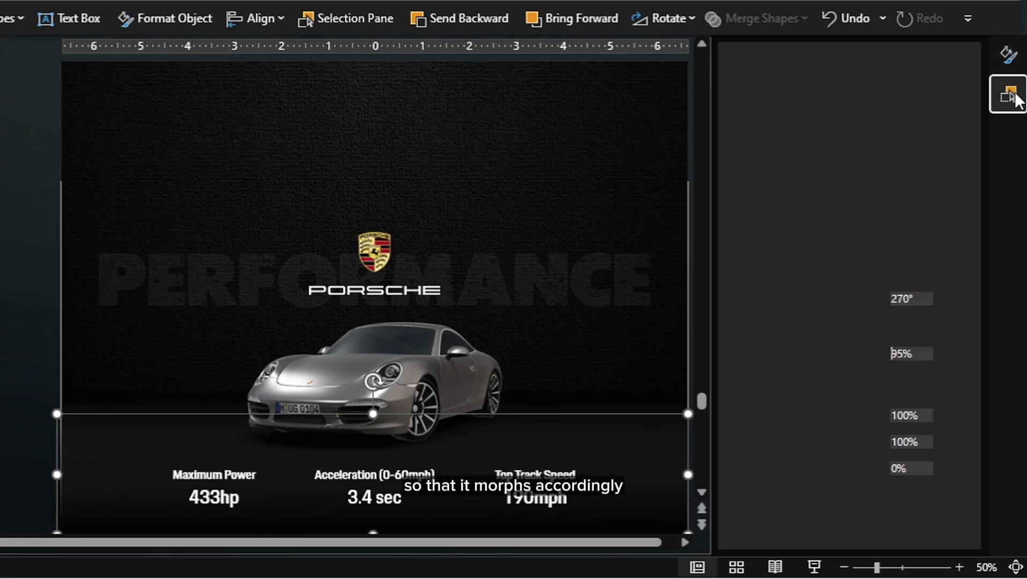
double_click(802, 352)
key(Home)
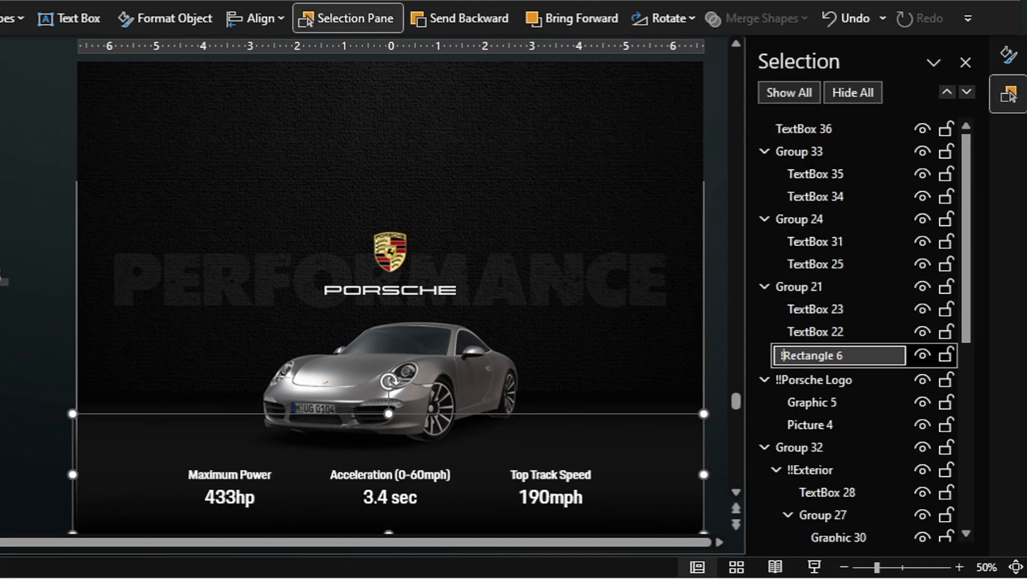
text(!!)
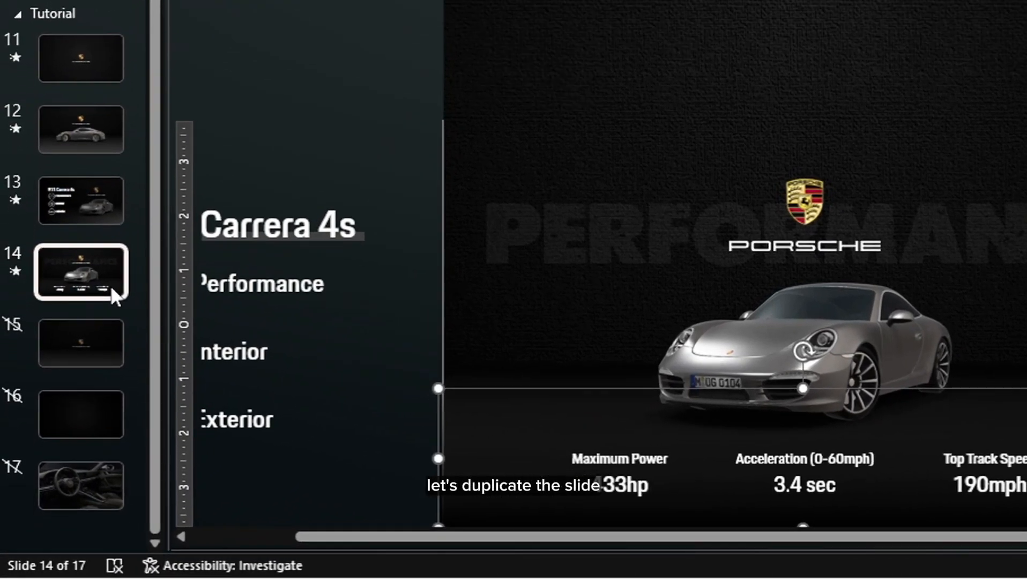
Step: Duplicate slide 14 and delete the off-slide menu group and both gradient rectangles from the copy
key(ctrl+d)
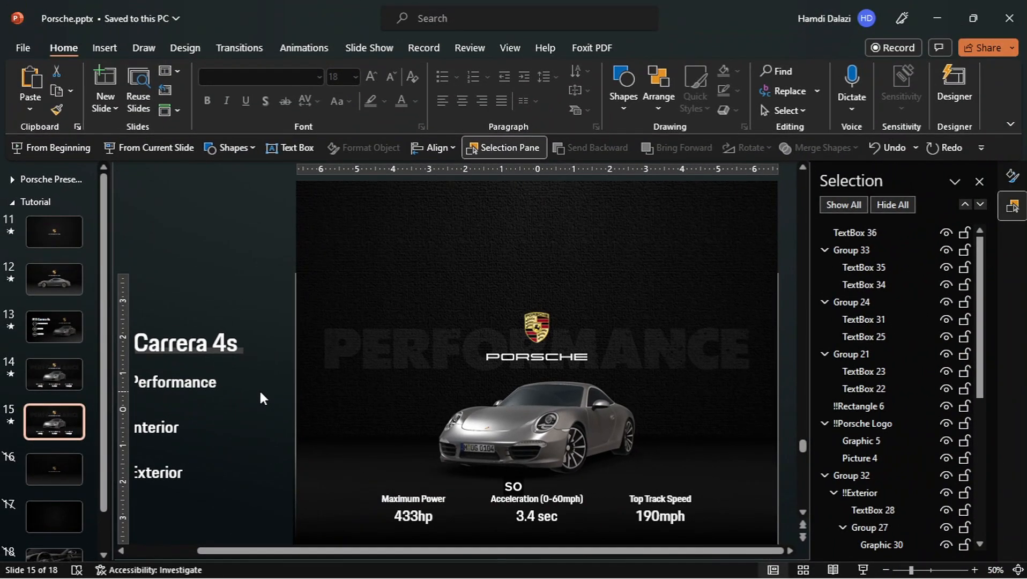
click(322, 225)
click(202, 322)
key(Delete)
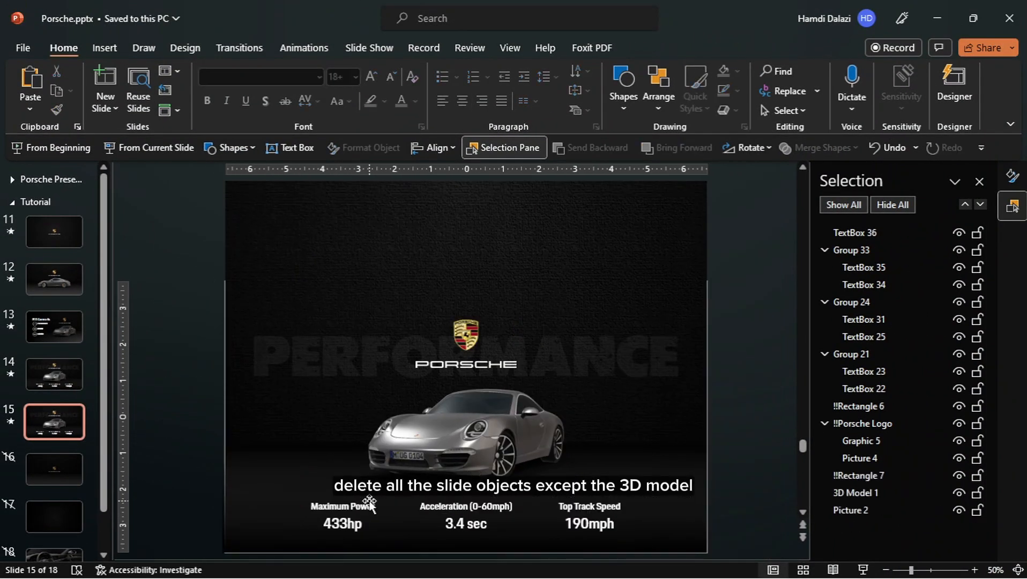
click(321, 479)
key(Delete)
click(321, 478)
click(857, 460)
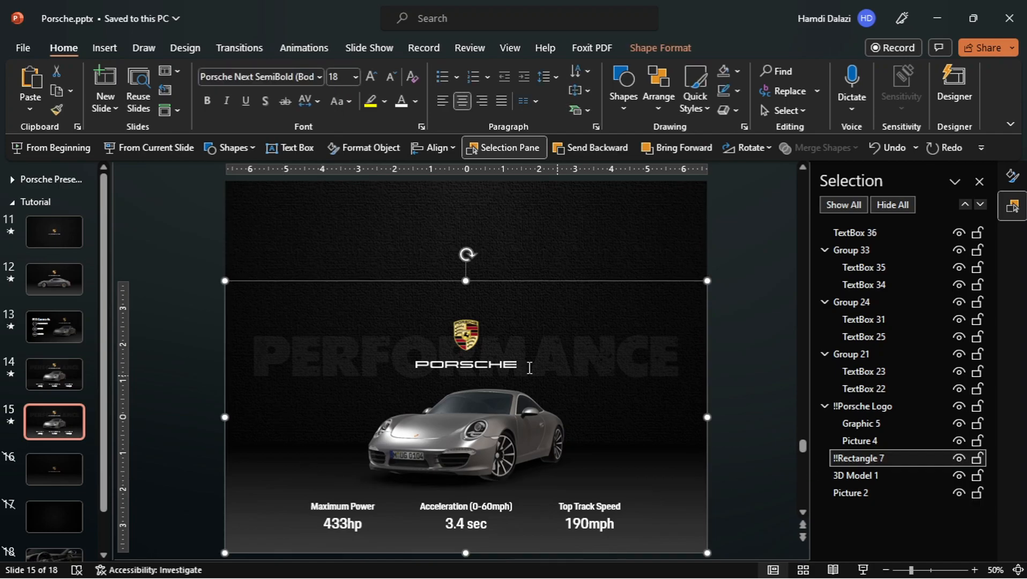
key(Delete)
Step: Delete the logo, all texts and the background picture from slide 15, and hide the 3D car model
click(667, 353)
drag(154, 273, 742, 419)
drag(766, 464, 258, 549)
shift+click(328, 246)
key(Delete)
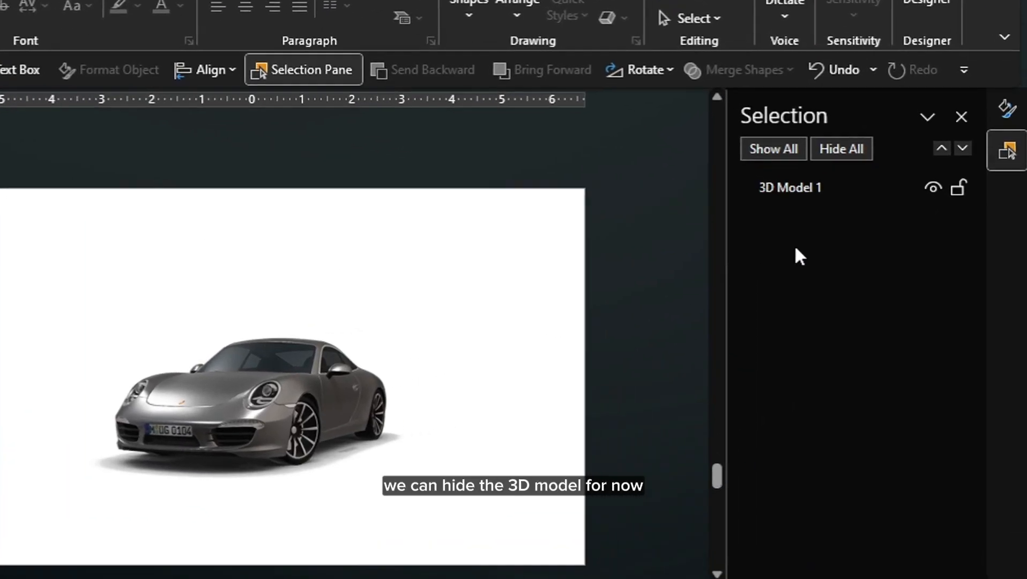
click(927, 174)
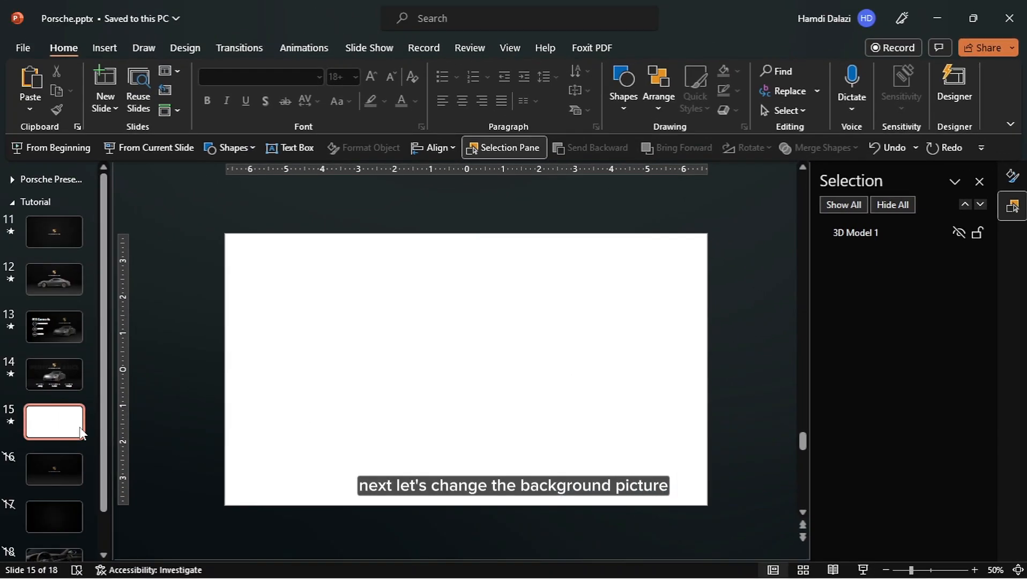
Step: Fill slide 15's background with the car interior picture copied from slide 18
right_click(78, 423)
click(207, 320)
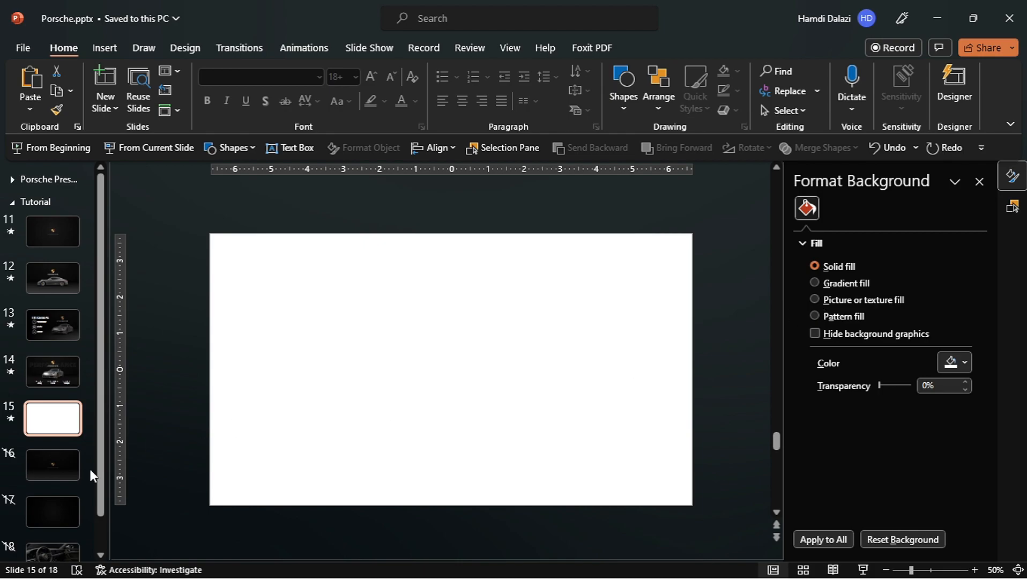
scroll(86, 477, down, 1)
click(63, 511)
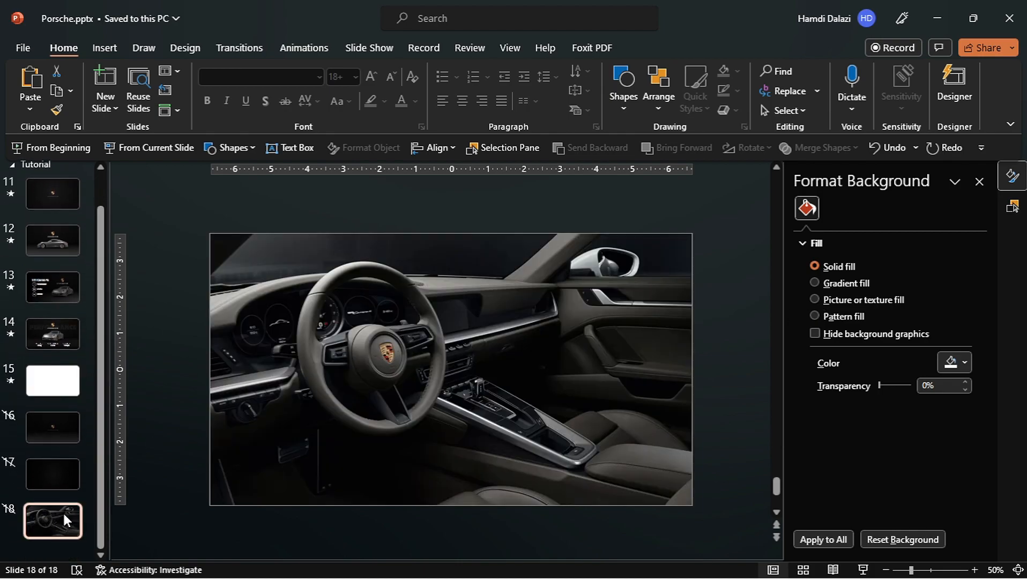
click(429, 406)
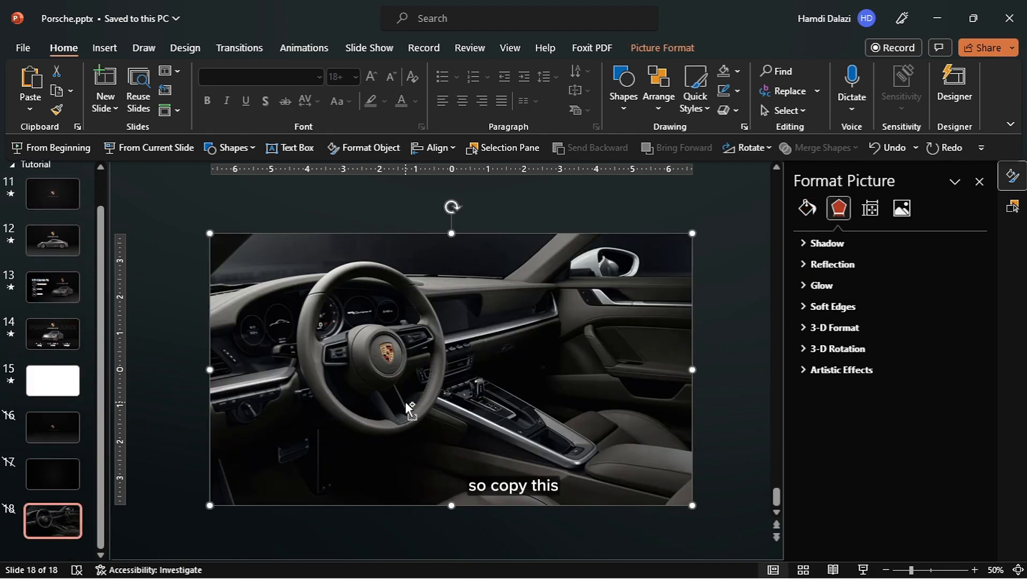
key(ctrl+c)
click(54, 382)
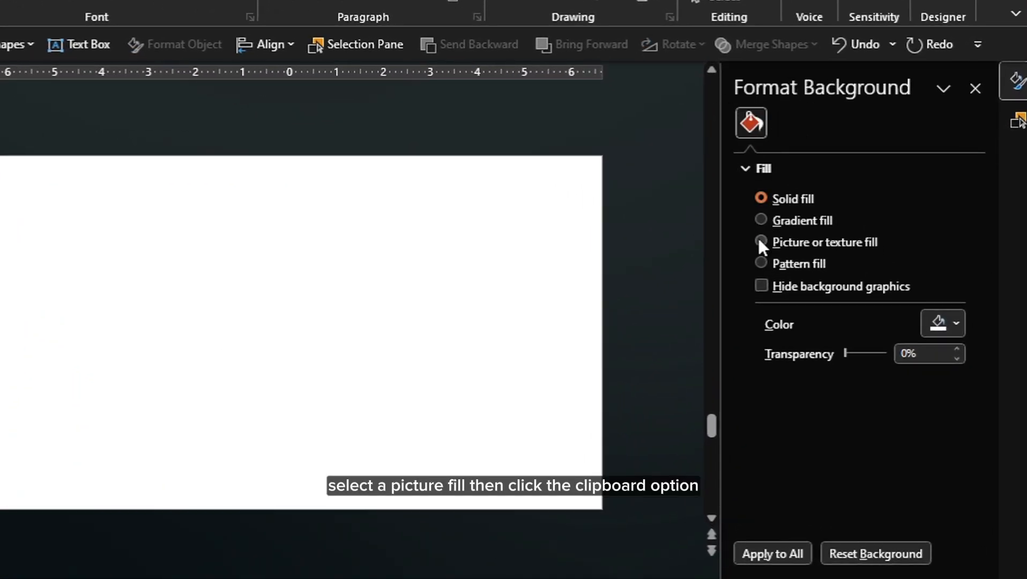
click(760, 241)
click(858, 342)
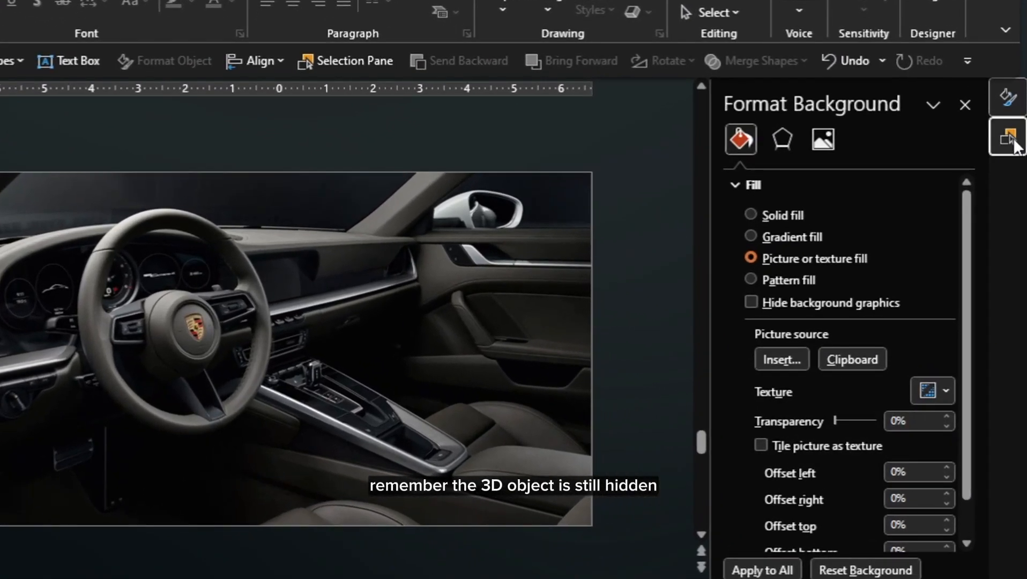
click(1012, 207)
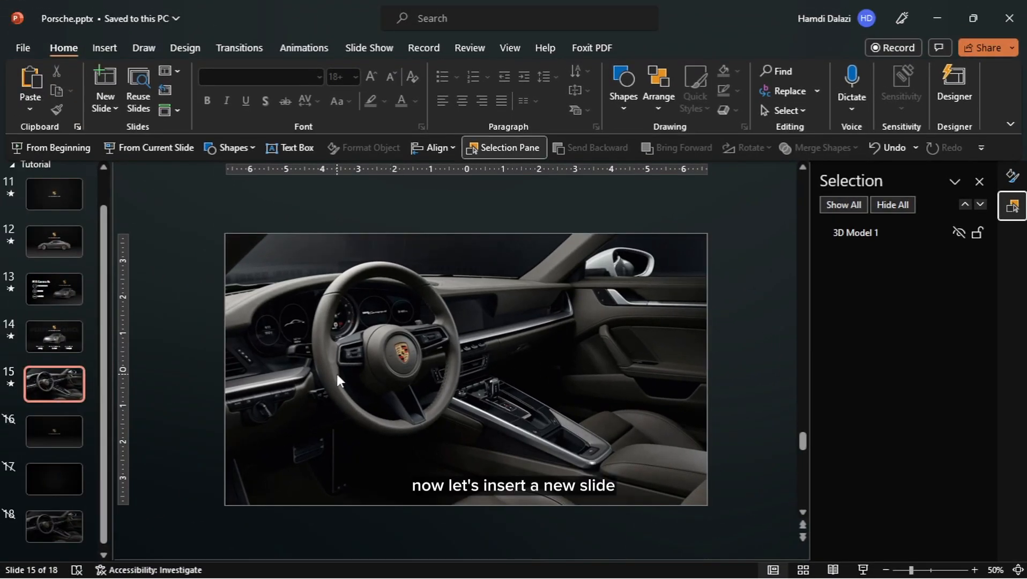
Step: Insert a new slide after slide 15 and give it a solid dark red background
right_click(74, 390)
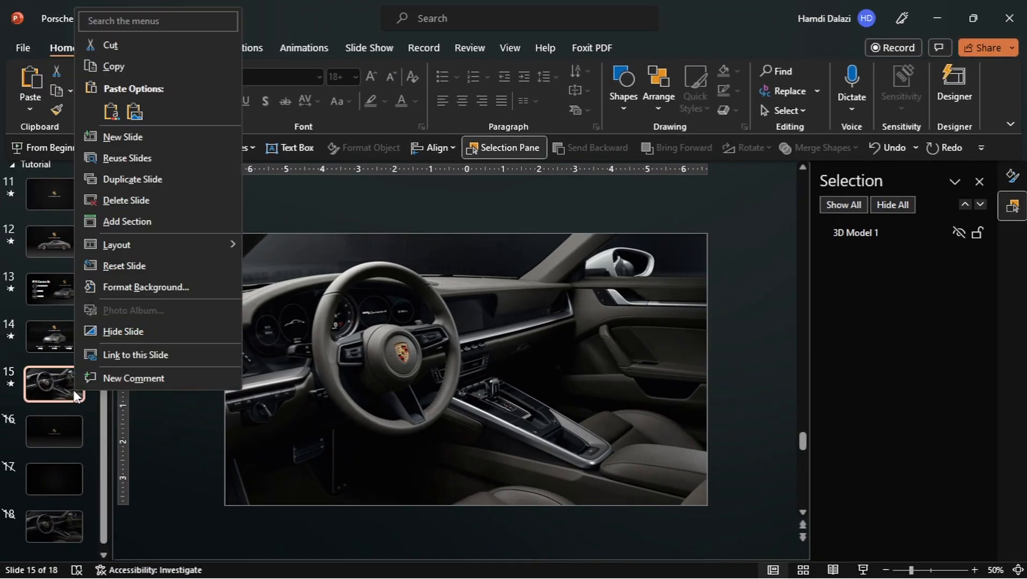
click(116, 137)
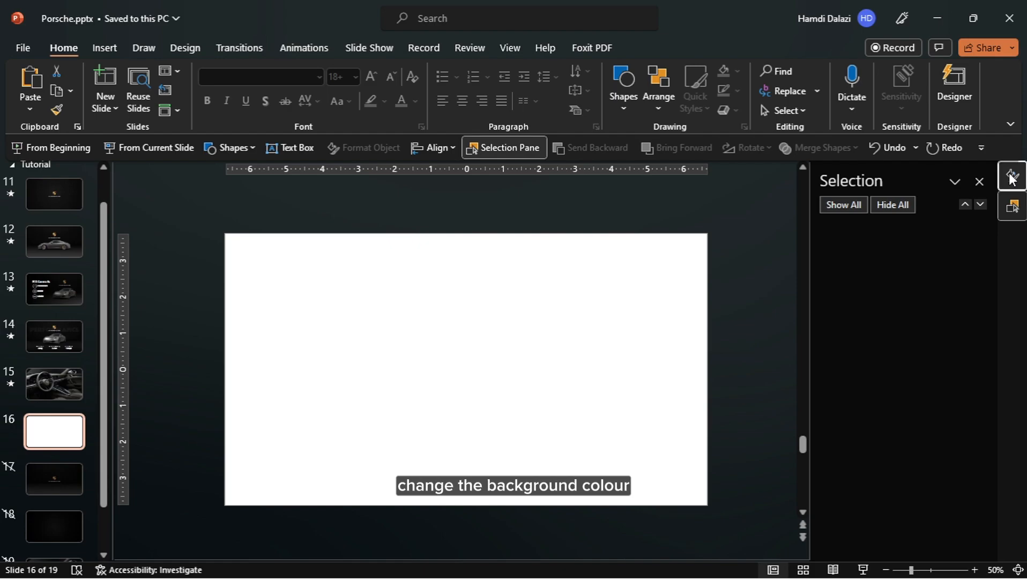
click(1012, 206)
click(955, 363)
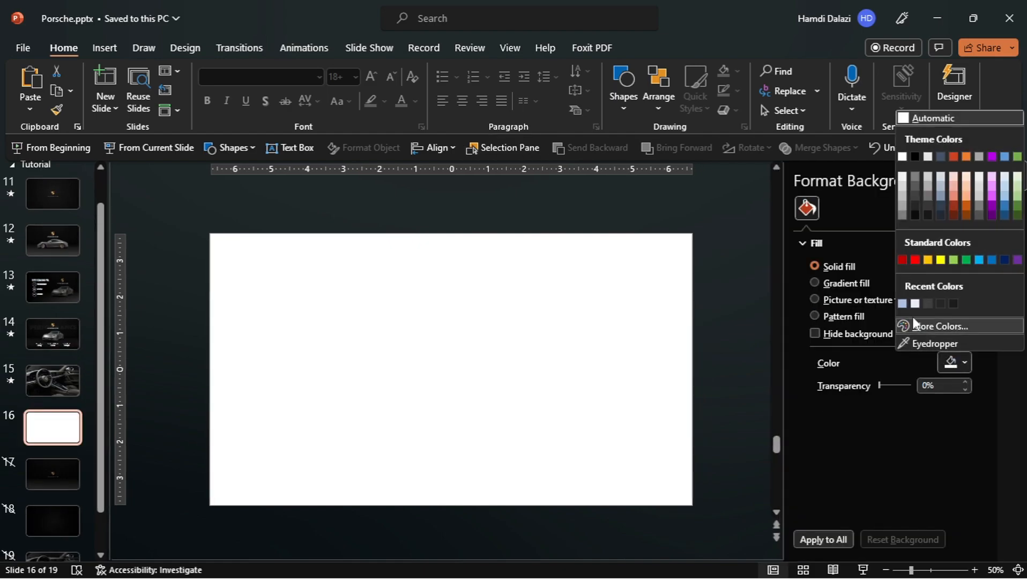
click(902, 260)
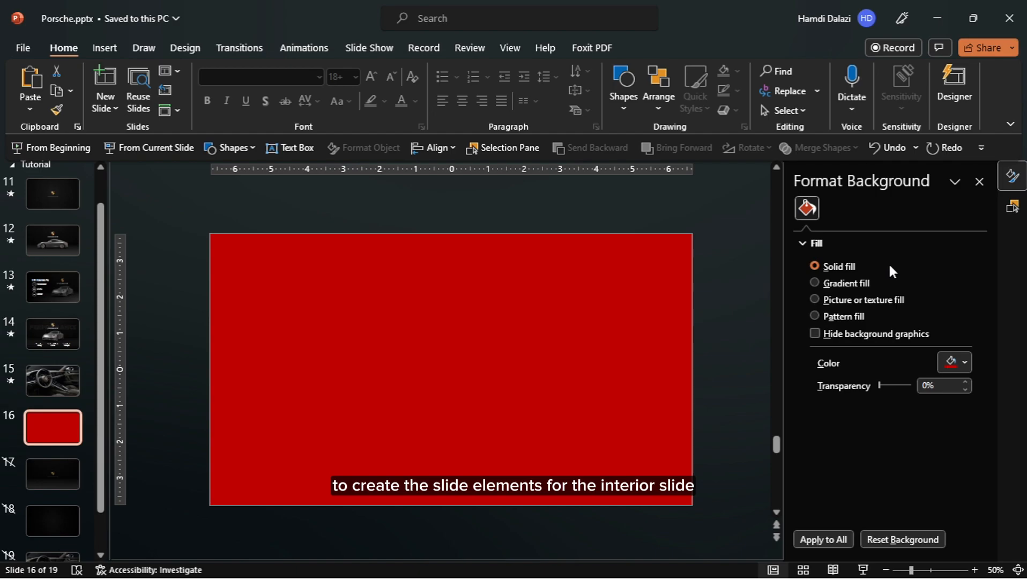
Step: Draw a square on the left half of slide 16 and set its height and width to 0.75"
scroll(459, 304, up, 2)
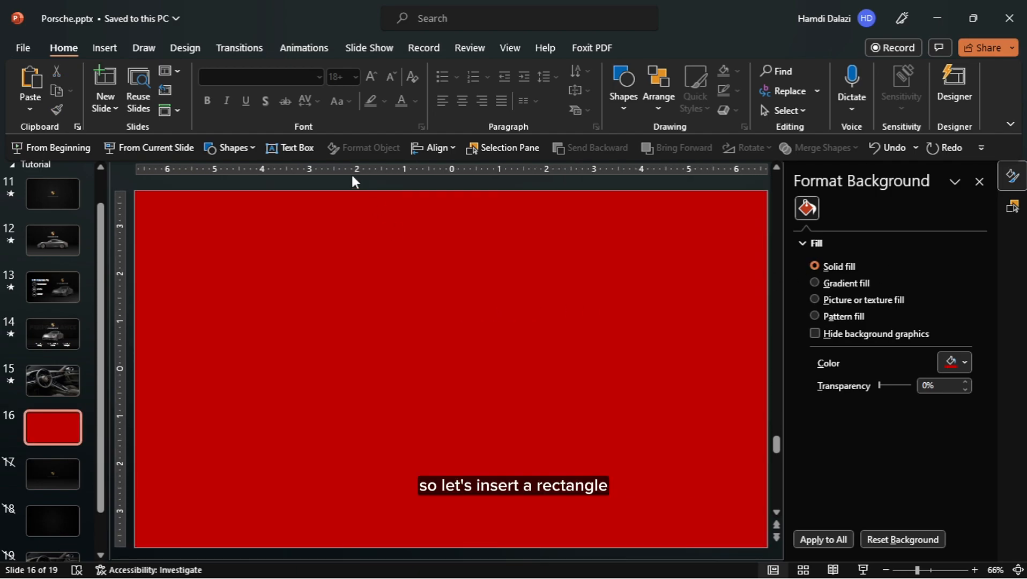
click(250, 147)
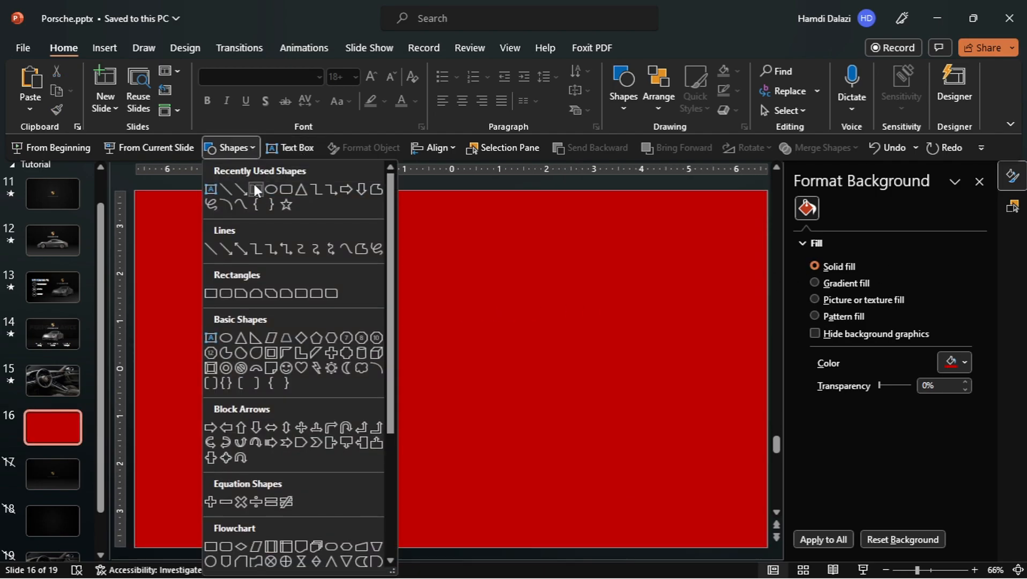
click(255, 192)
drag(231, 306, 280, 358)
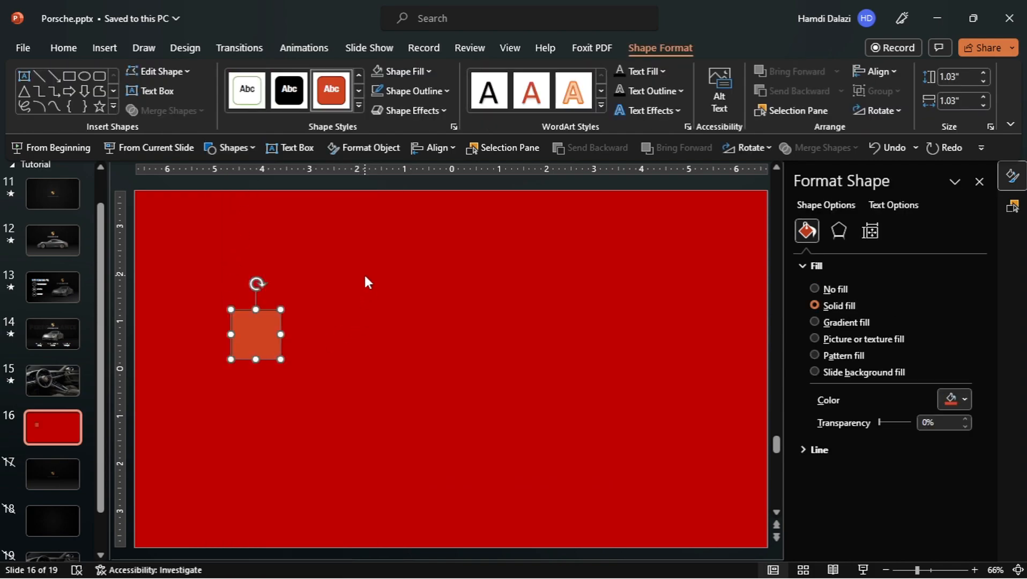
scroll(264, 326, up, 8)
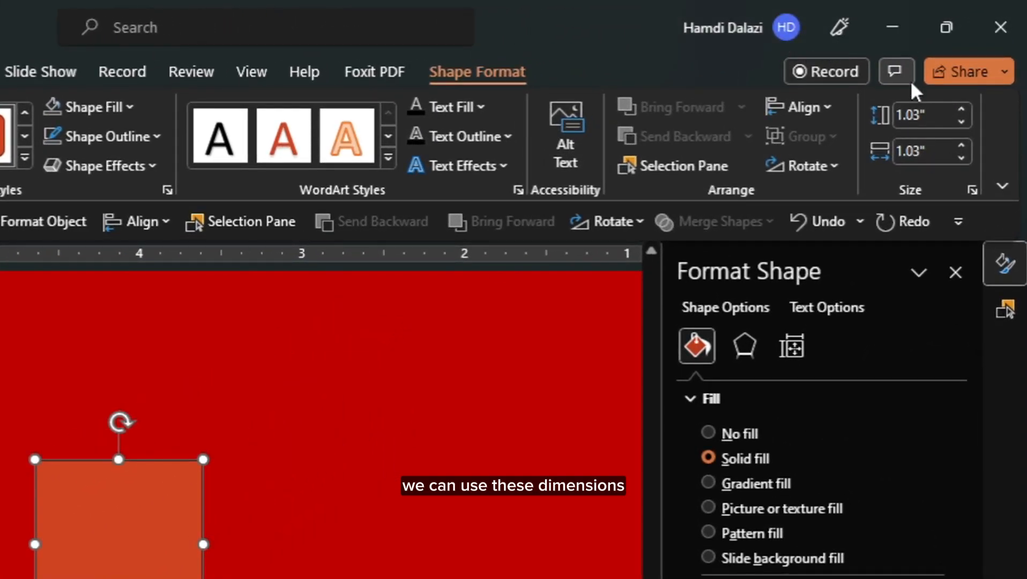
click(961, 77)
text(0.75)
key(Tab)
text(0.75)
key(Return)
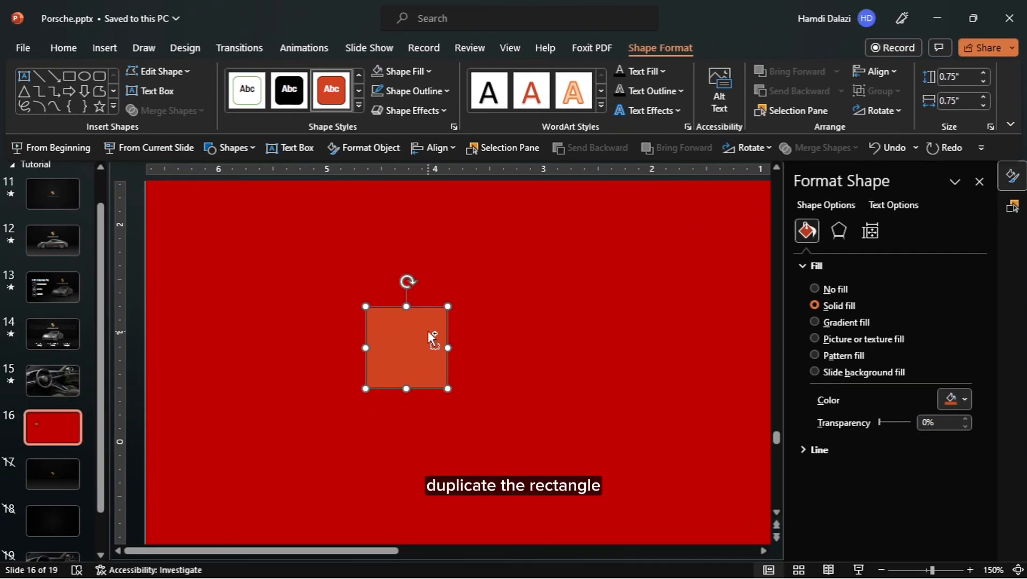
Step: Duplicate the square to its right and set the copy's height and width to 0.09"
drag(427, 331, 543, 337)
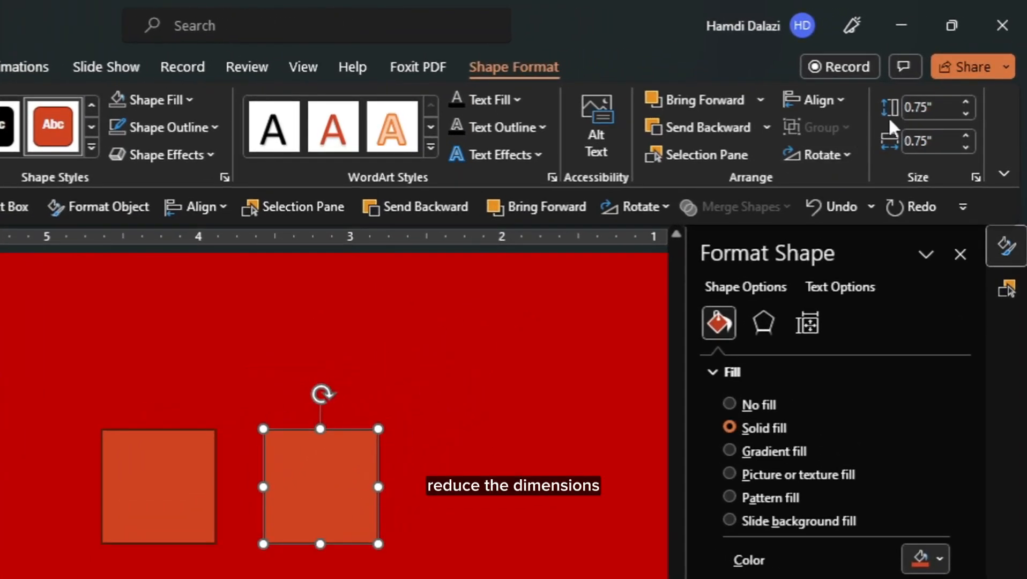
click(947, 111)
text(0.09)
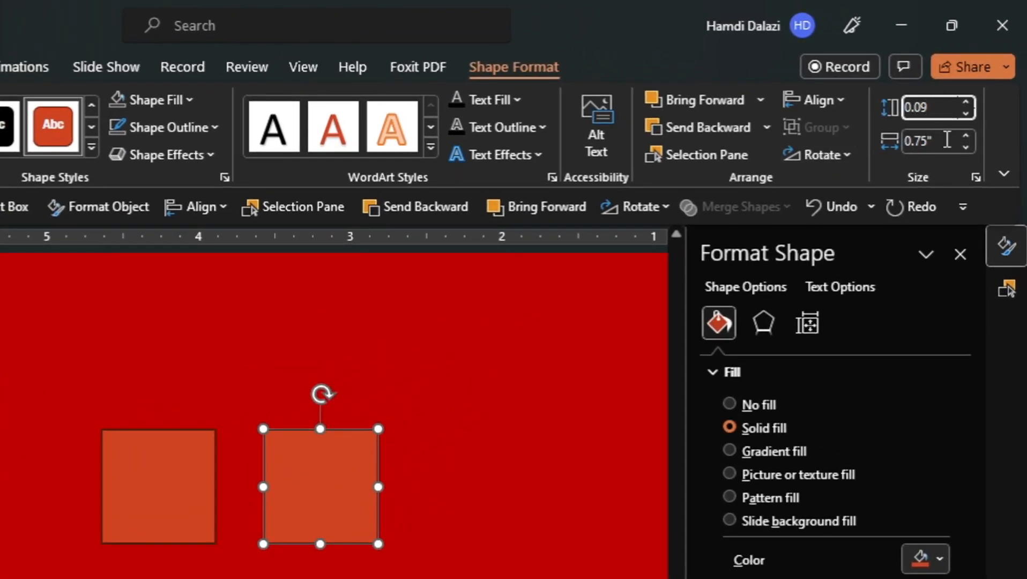
click(947, 140)
text(0.09)
key(Return)
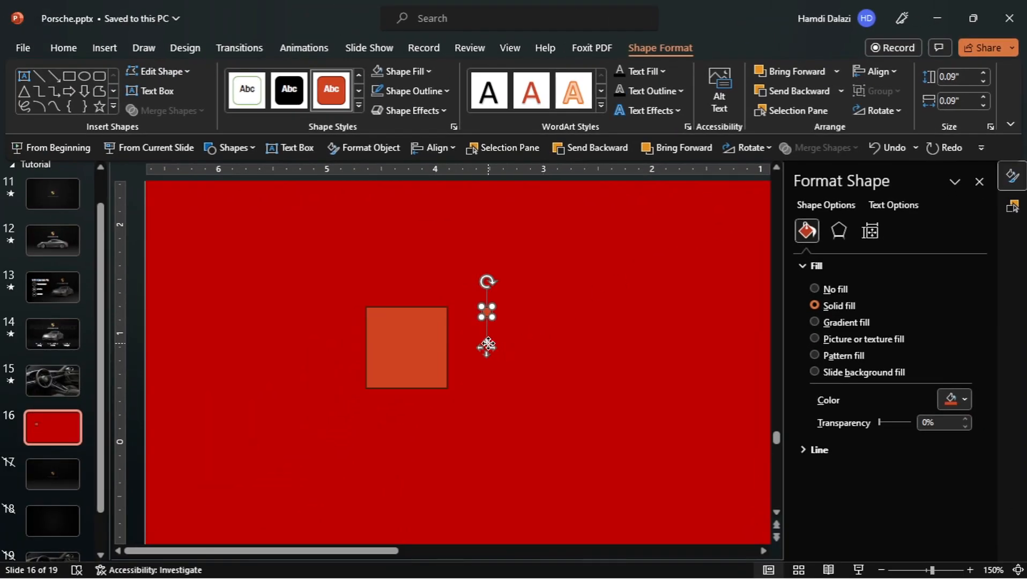
Step: Place copies of the small square flush in all four corners of the large square
scroll(486, 345, up, 5)
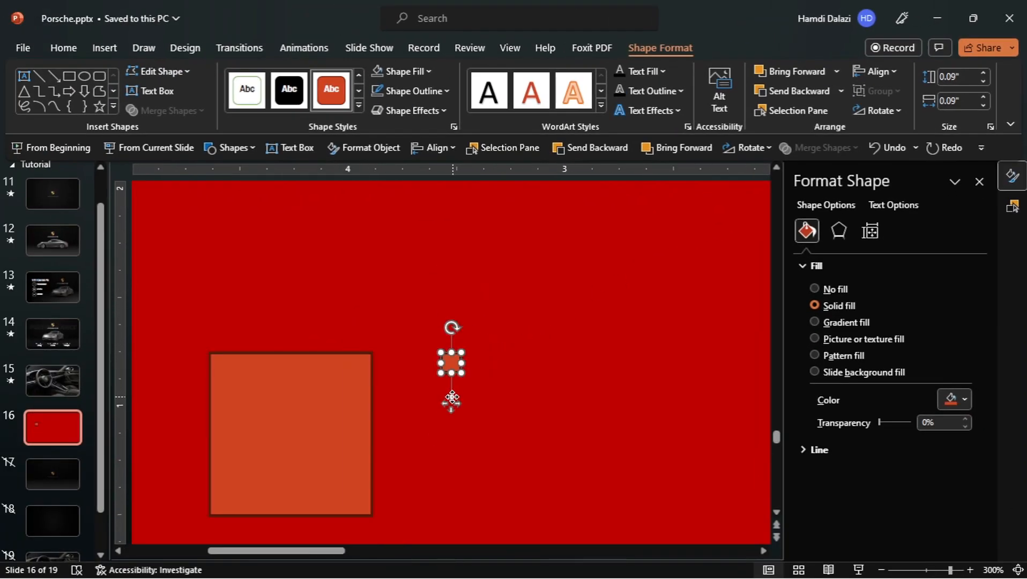
drag(452, 403, 219, 403)
drag(223, 364, 227, 467)
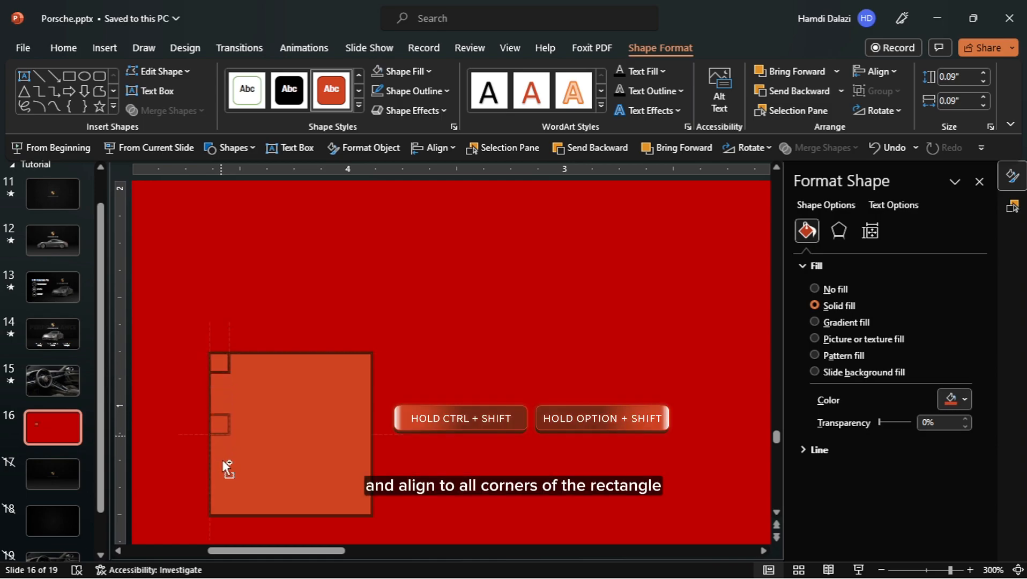
drag(221, 507, 373, 441)
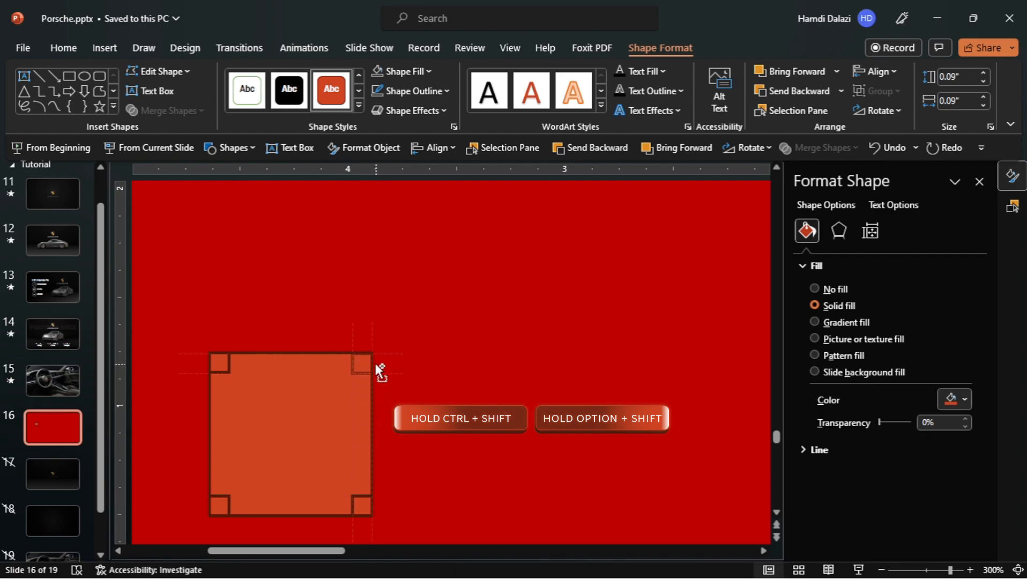
drag(375, 364, 375, 363)
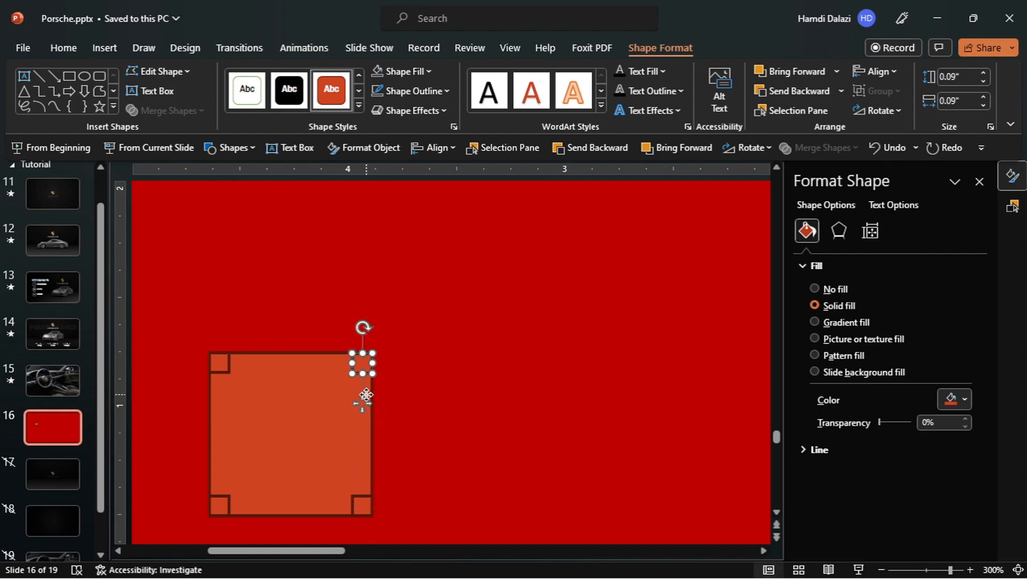
Step: Draw a circle to the right of the large square and set its height and width to 0.65"
click(230, 148)
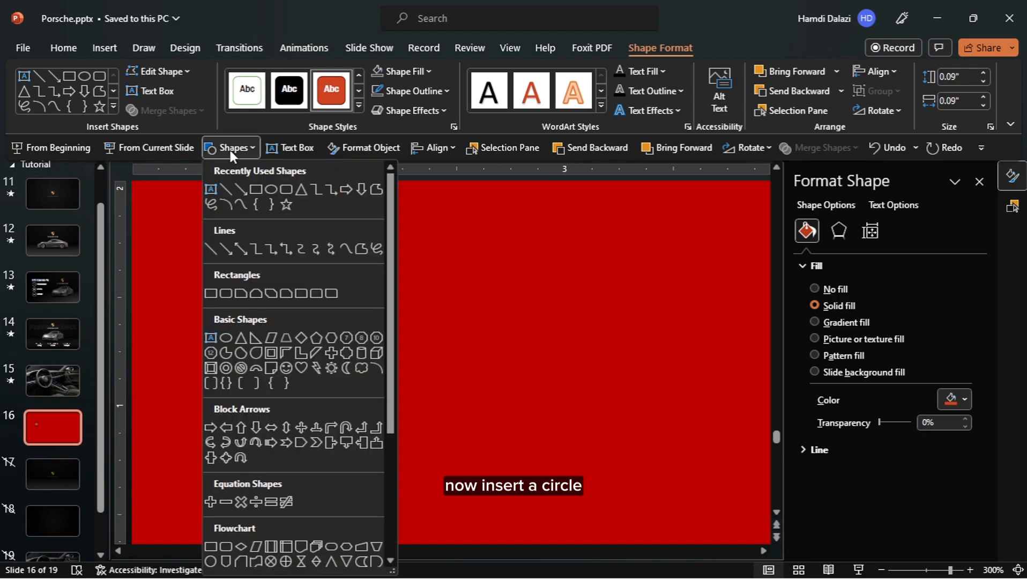
click(268, 184)
mouse_move(459, 325)
mouse_down()
mouse_move(575, 404)
mouse_move(584, 429)
mouse_up()
click(959, 76)
text(0.65)
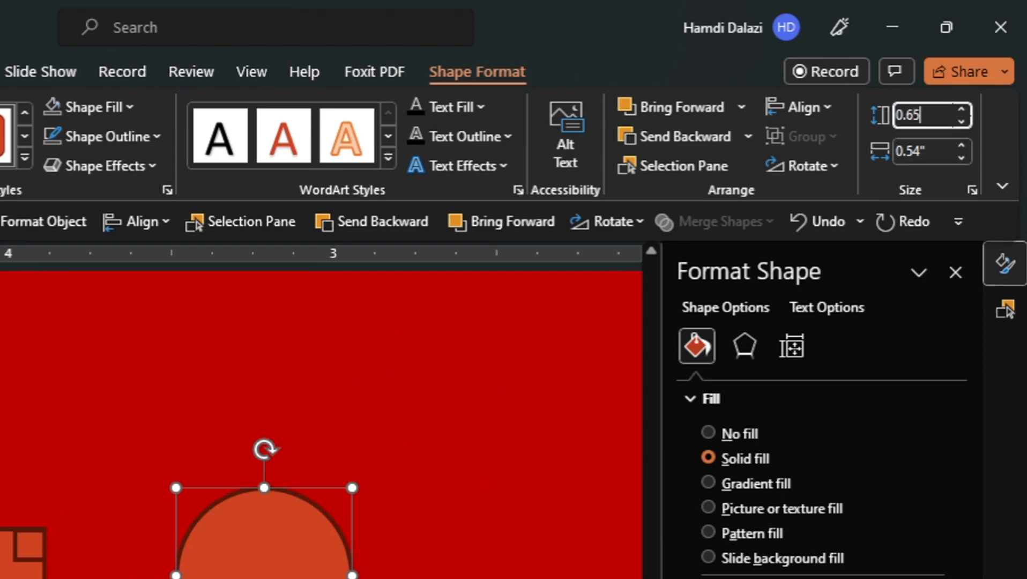
click(939, 150)
text(0.65)
key(Return)
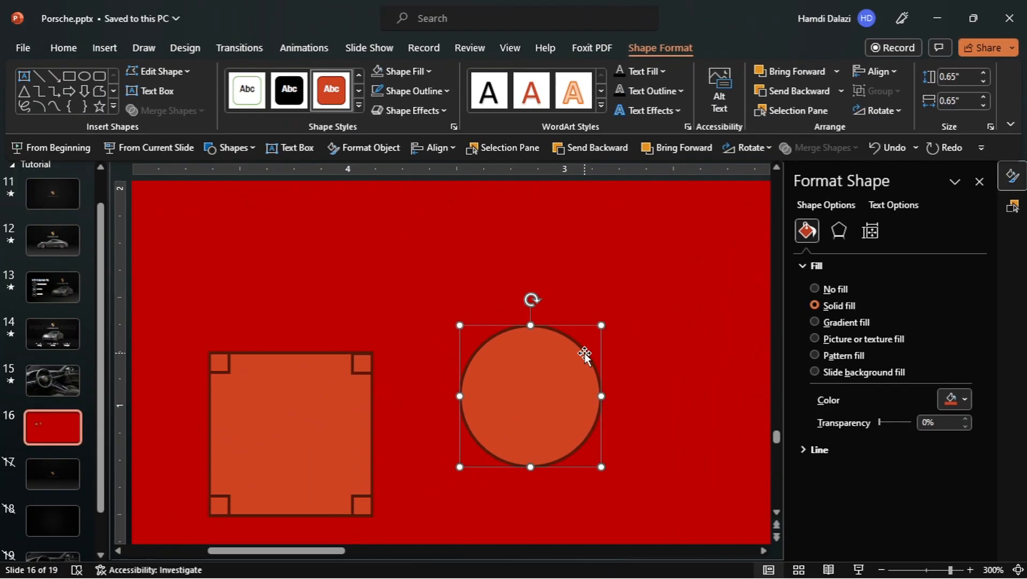
Step: Move the circle onto the large square and align the two shapes by middle and center
drag(506, 414, 272, 457)
shift+click(330, 358)
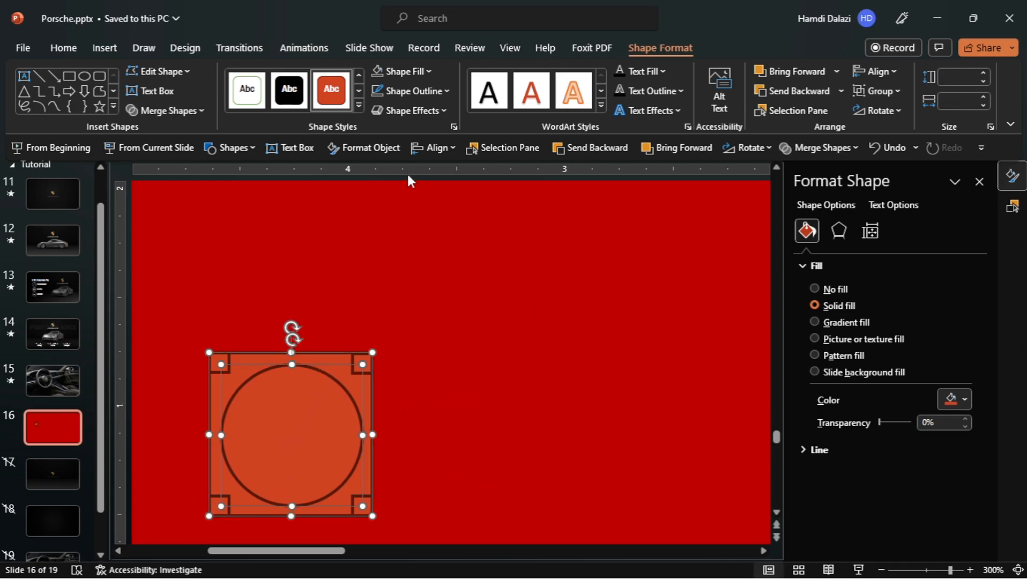
click(433, 147)
click(463, 257)
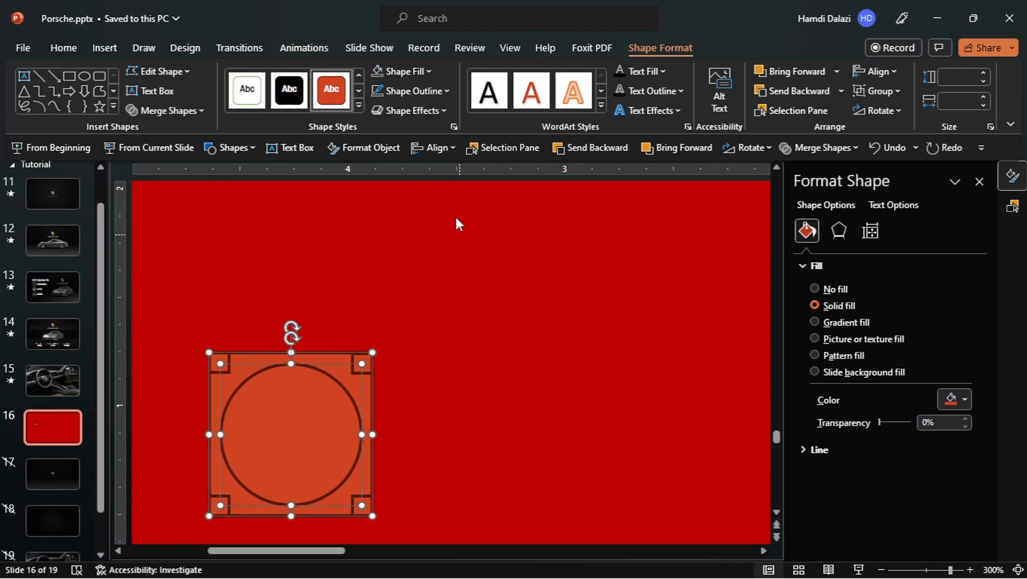
click(441, 150)
click(463, 189)
Step: Duplicate the circle to the right and set the copy's height and width to 0.57"
drag(341, 370, 473, 405)
click(326, 403)
click(965, 80)
key(BackSpace)
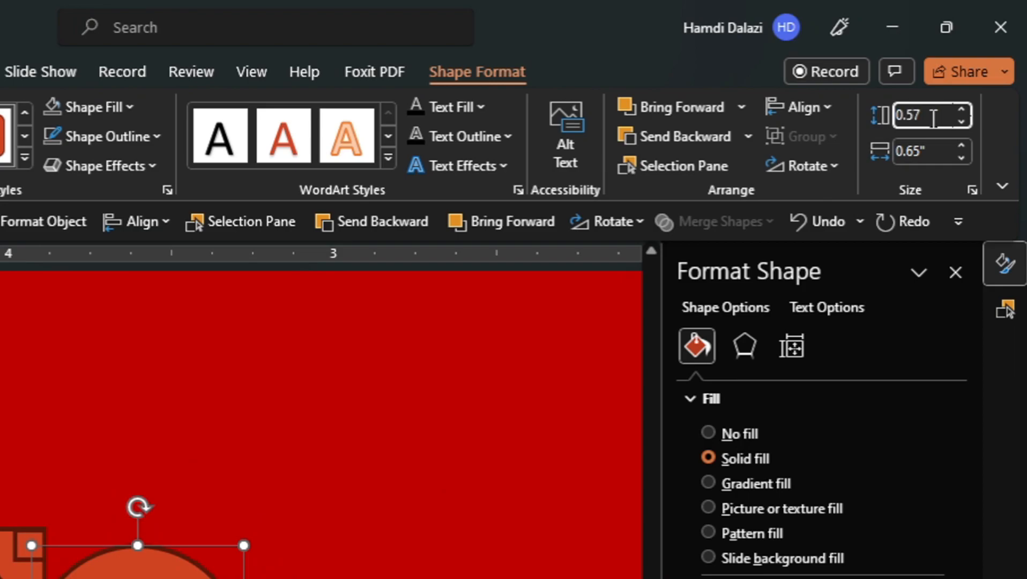
text(0.57)
key(Tab)
key(BackSpace)
text(0.57)
key(Return)
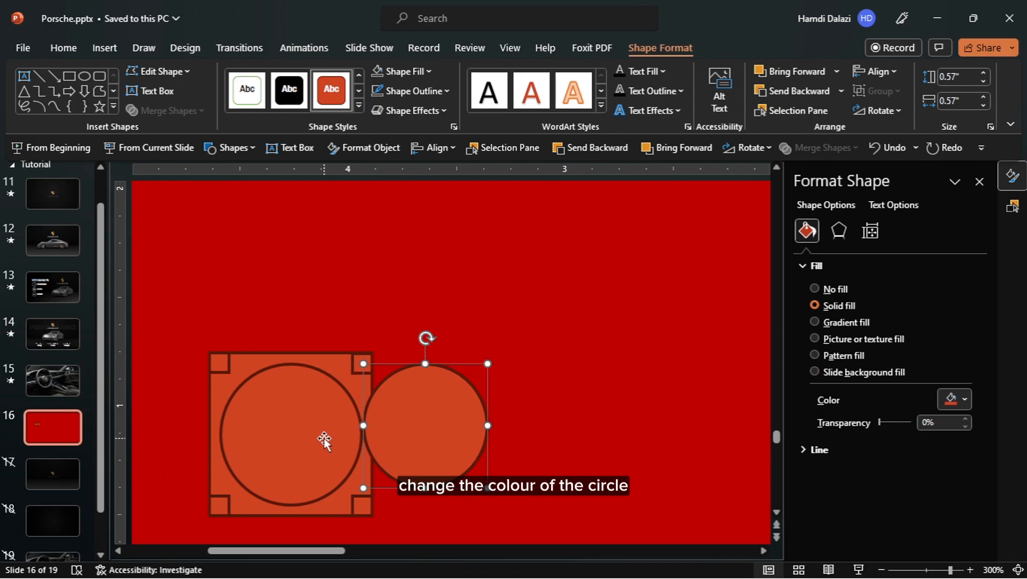
Step: Fill the 0.65" circle white and remove its outline
click(340, 434)
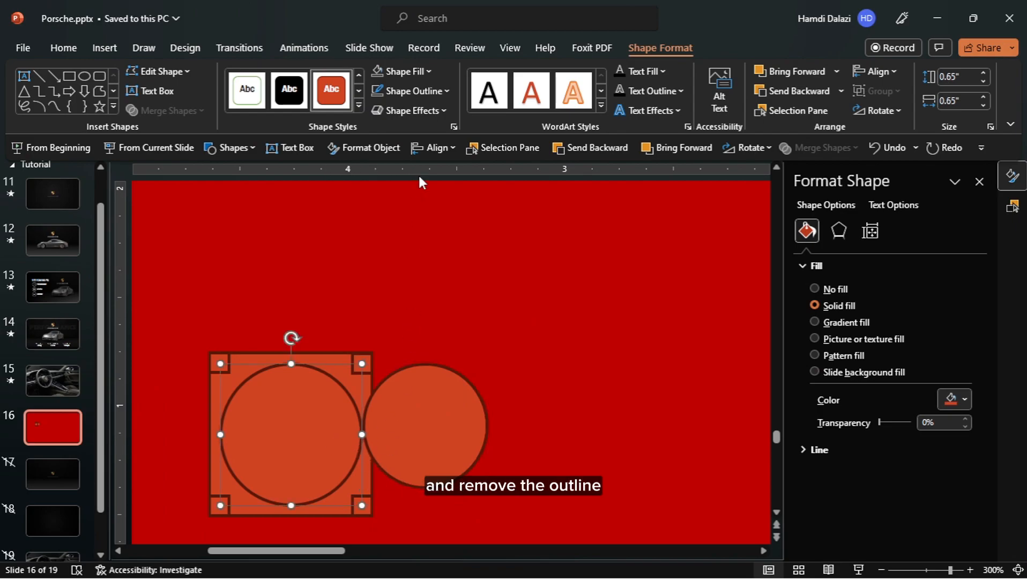
click(418, 76)
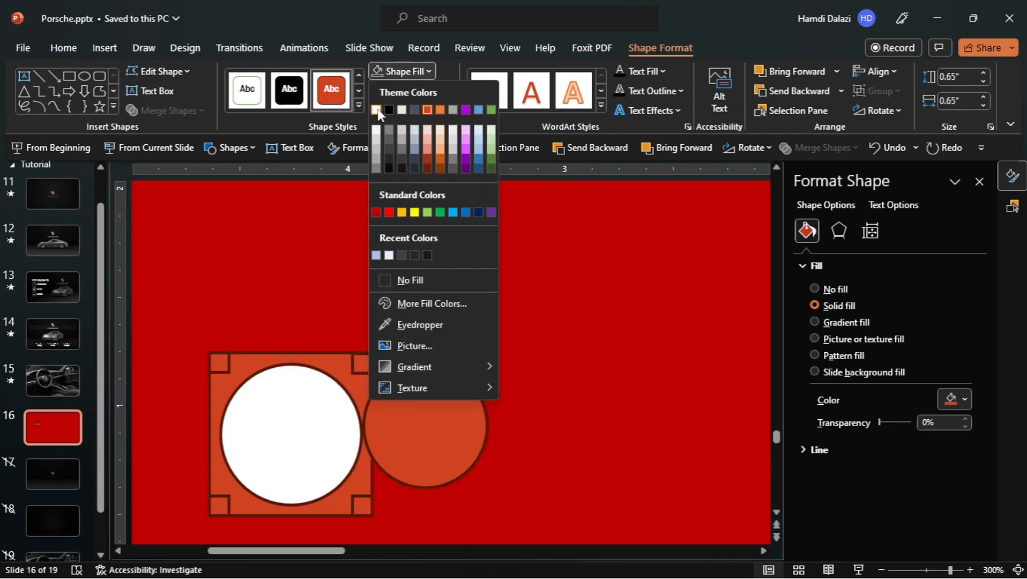
click(379, 106)
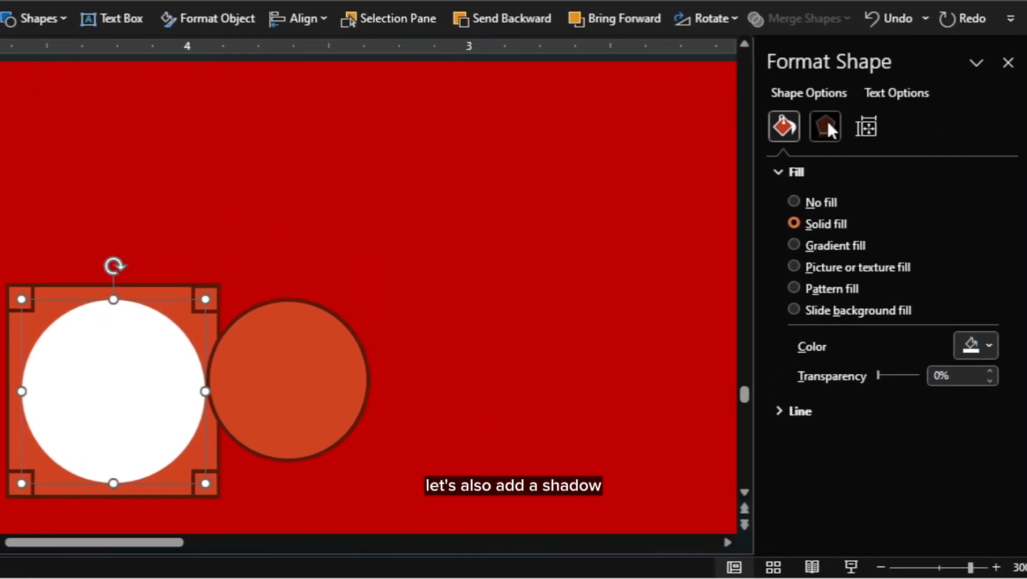
Step: Give the white circle a shadow in the recent light blue colour with 40% transparency and 102% size
click(839, 229)
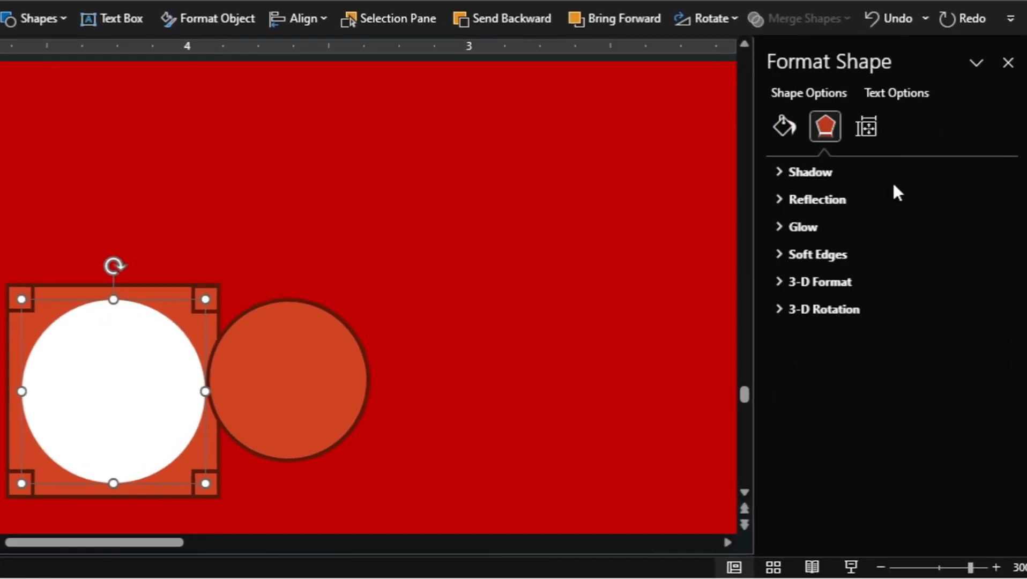
click(881, 267)
click(975, 235)
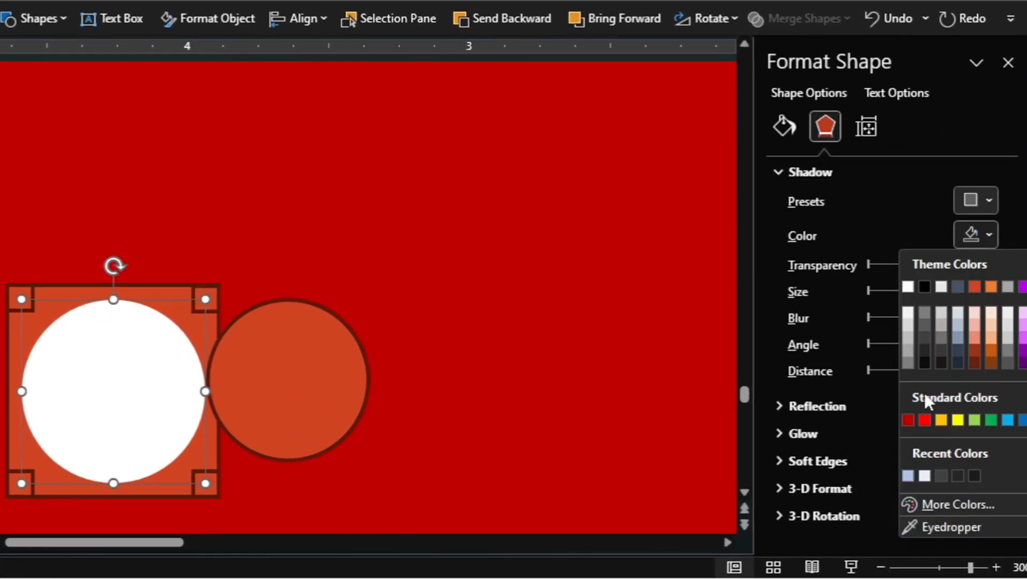
click(908, 475)
double_click(935, 264)
key(BackSpace)
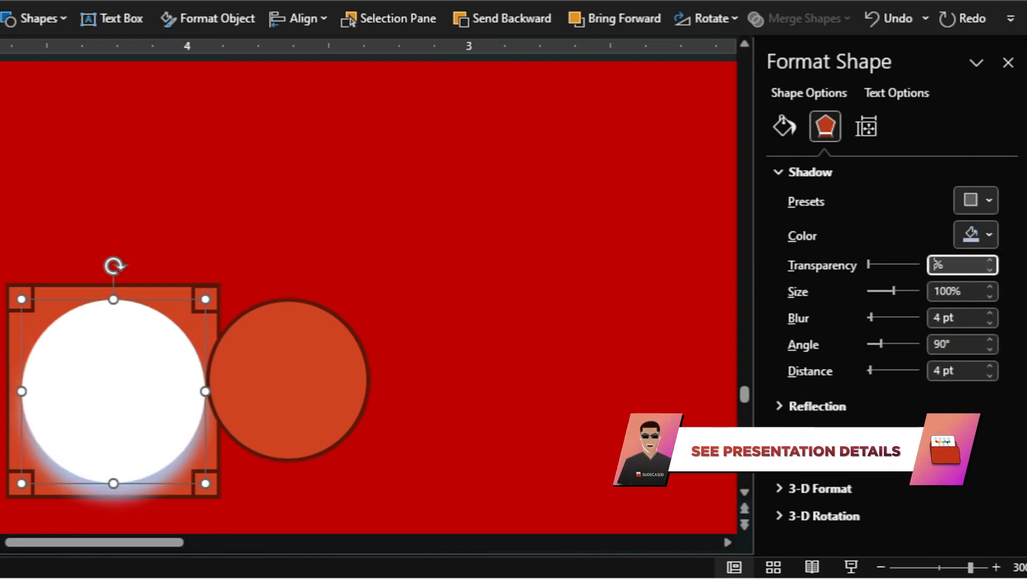
text(40)
click(946, 291)
key(BackSpace)
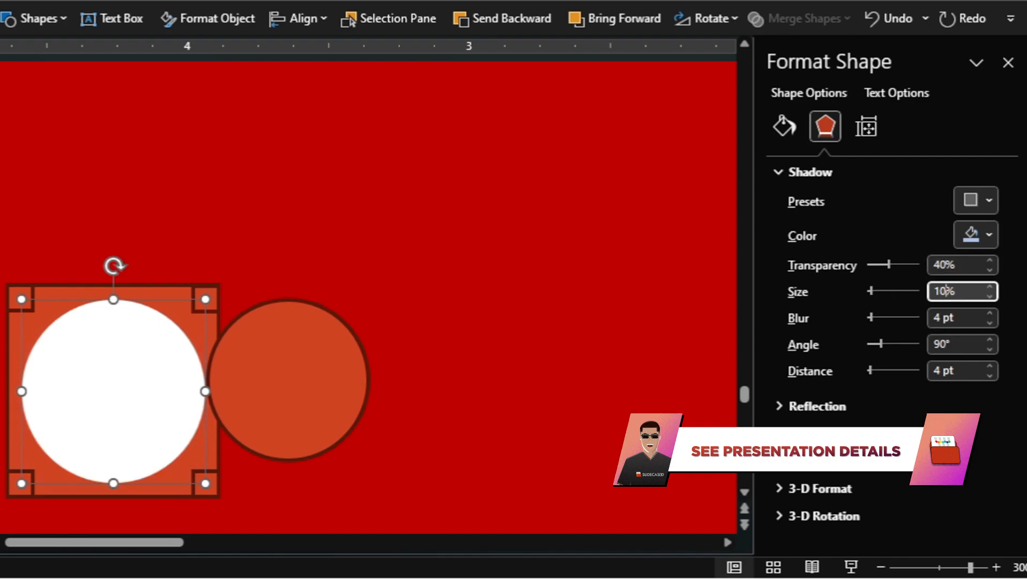
text(2)
Step: Set the white circle's shadow blur to 5 pt, angle to 0° and distance to 0 pt
click(943, 317)
key(BackSpace)
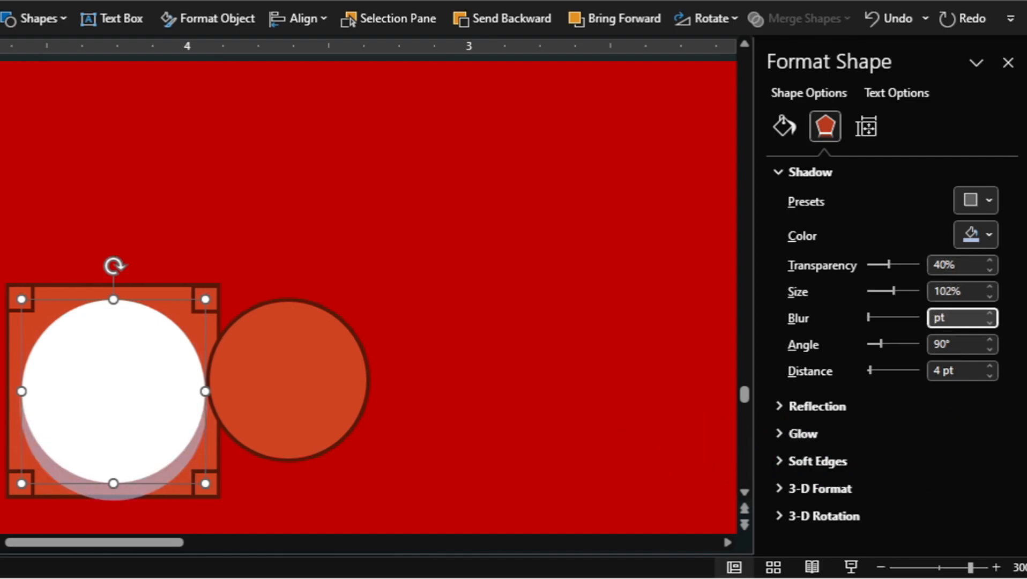
text(5)
click(939, 344)
key(BackSpace)
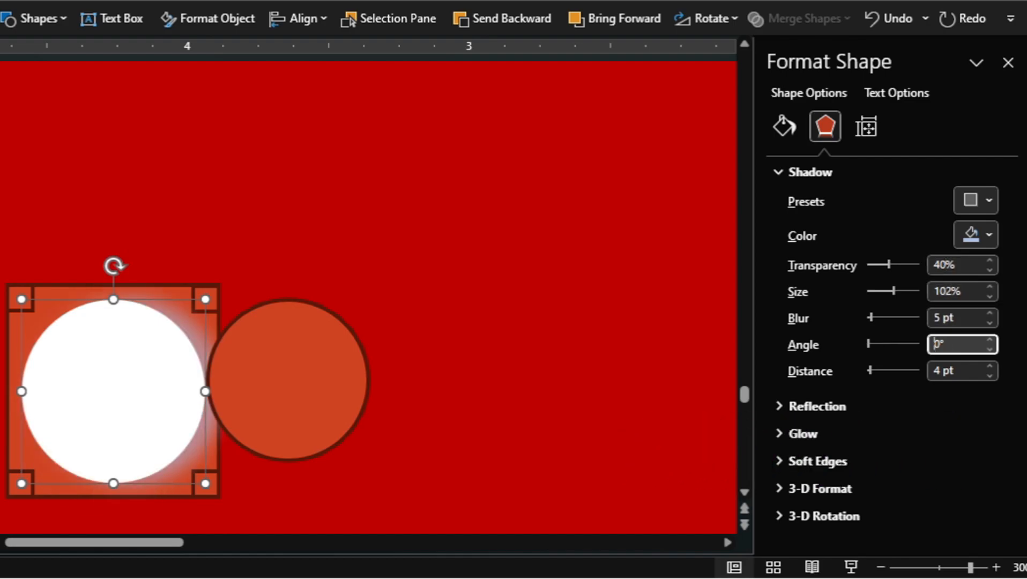
click(943, 370)
key(BackSpace)
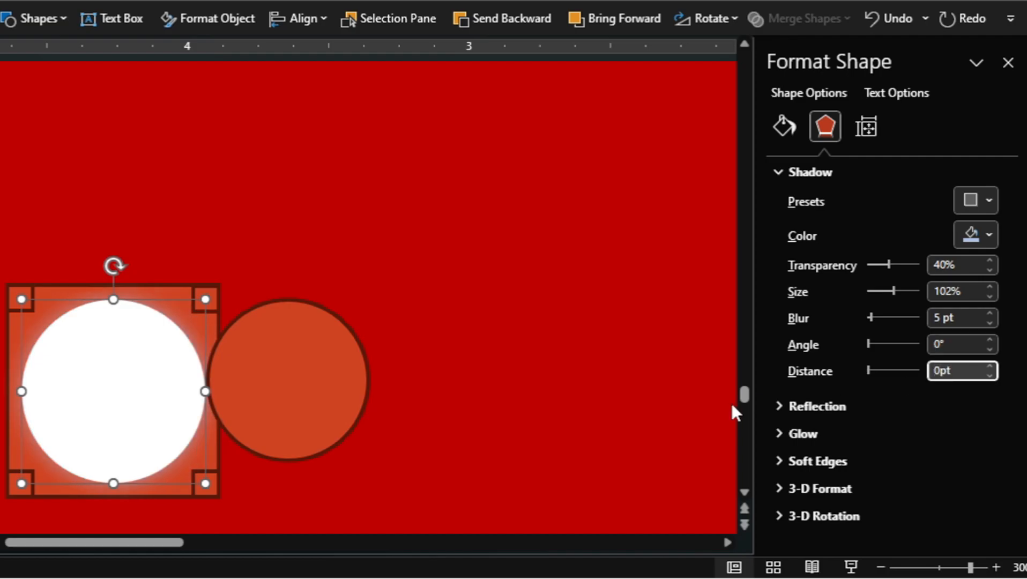
text(0)
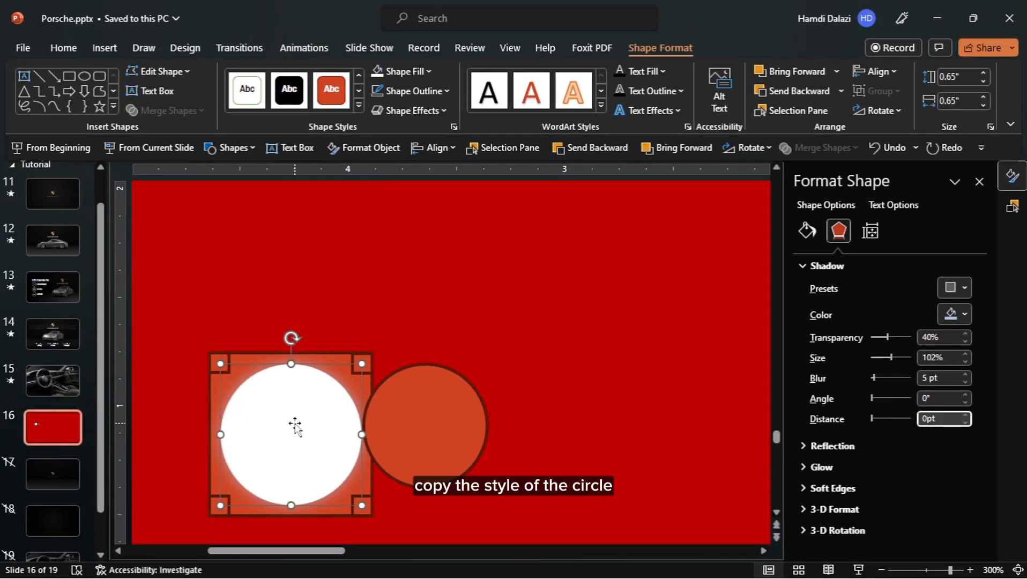
Step: Copy the white circle's formatting and apply it to the four small corner squares
click(299, 473)
key(ctrl+shift+c)
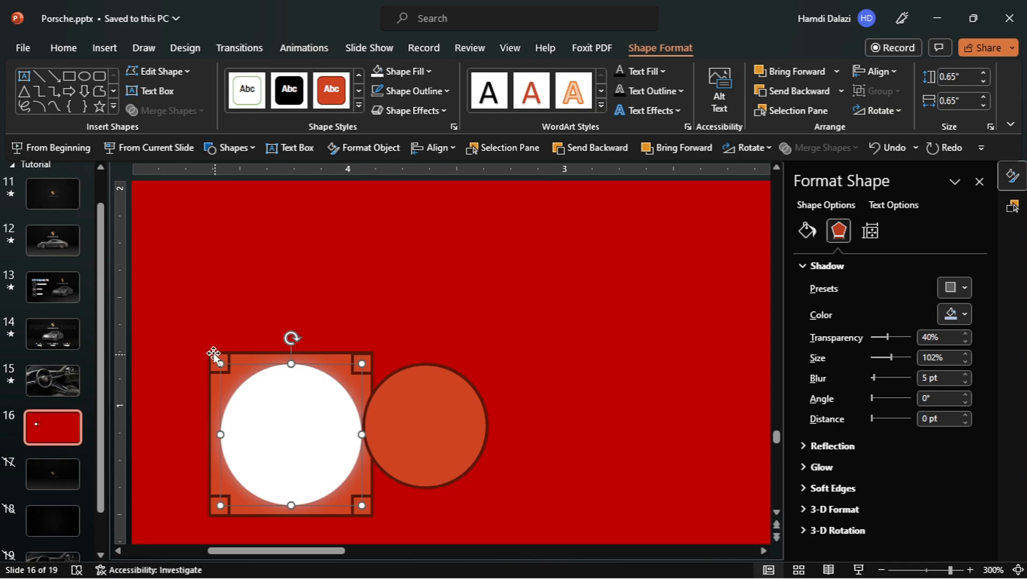
shift+click(216, 507)
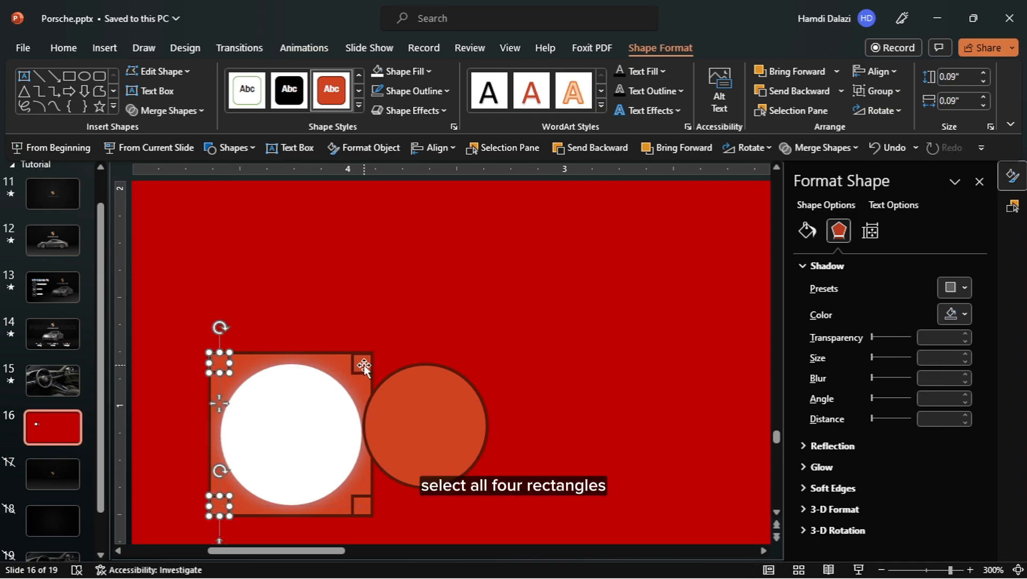
shift+click(360, 363)
shift+click(361, 507)
key(ctrl+shift+v)
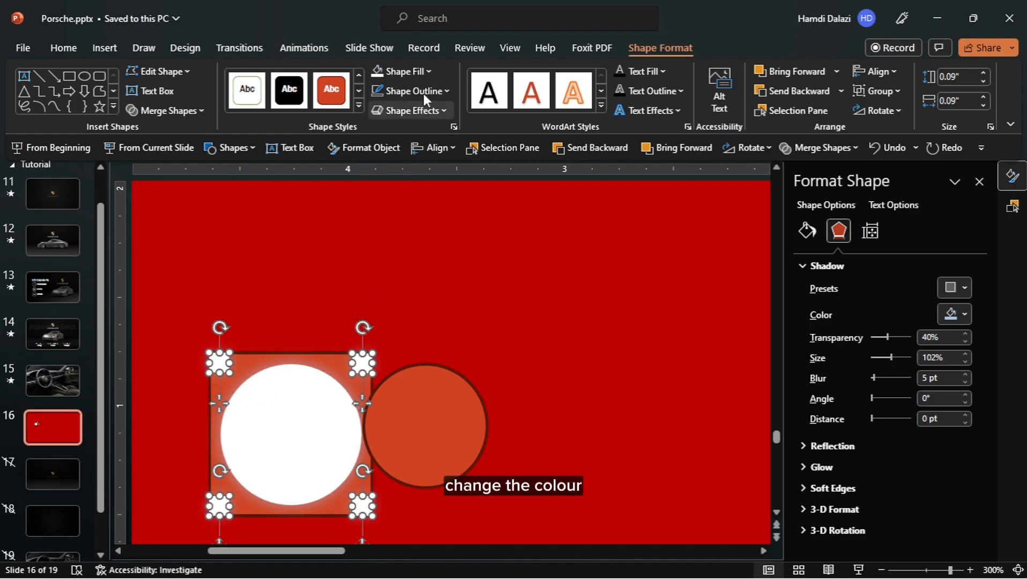
Step: Fill the four corner squares black and give them a white outline
click(419, 75)
click(388, 129)
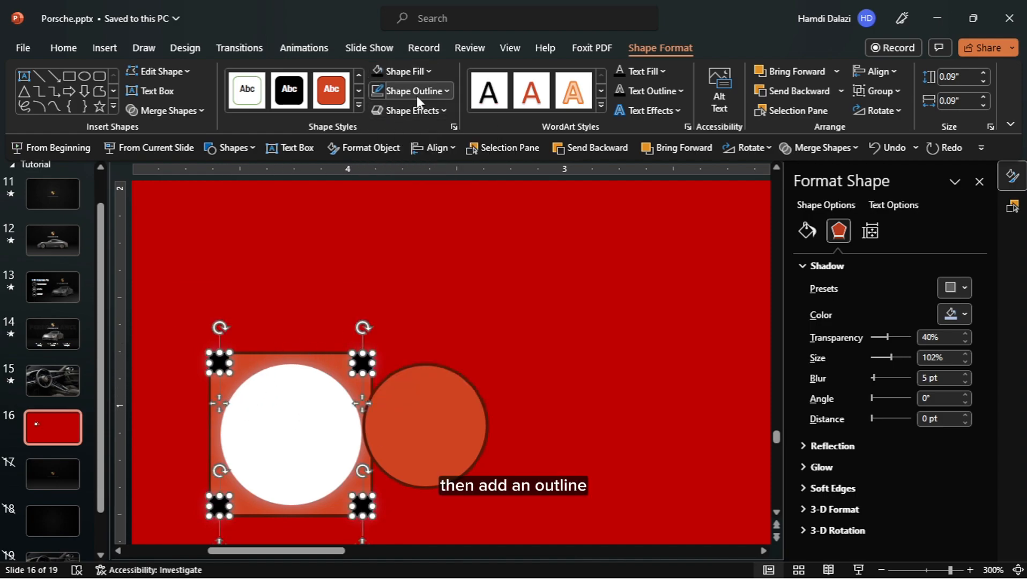
click(416, 92)
click(389, 128)
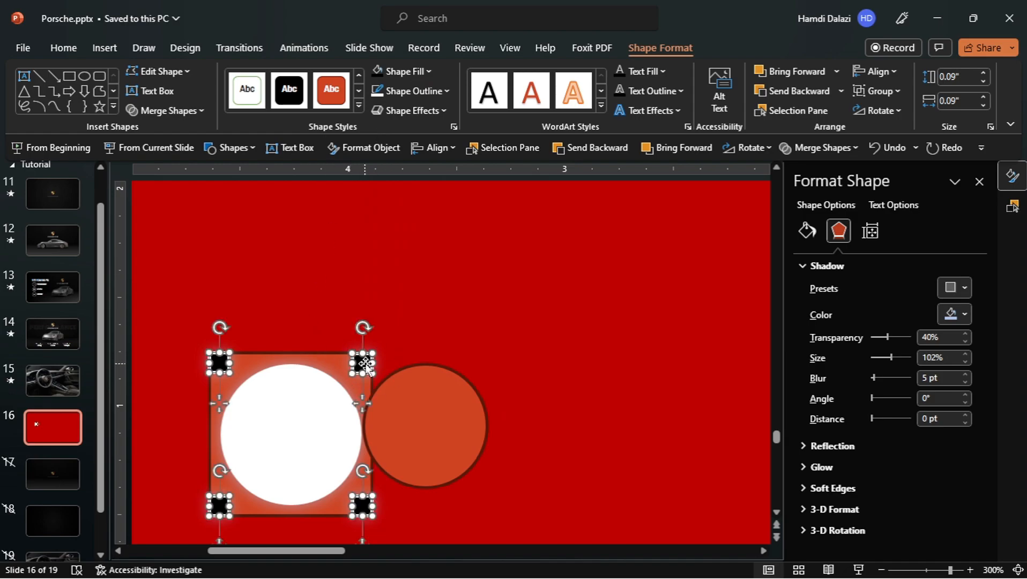
Step: Fill the 0.57" circle white and give it a black outline
click(423, 405)
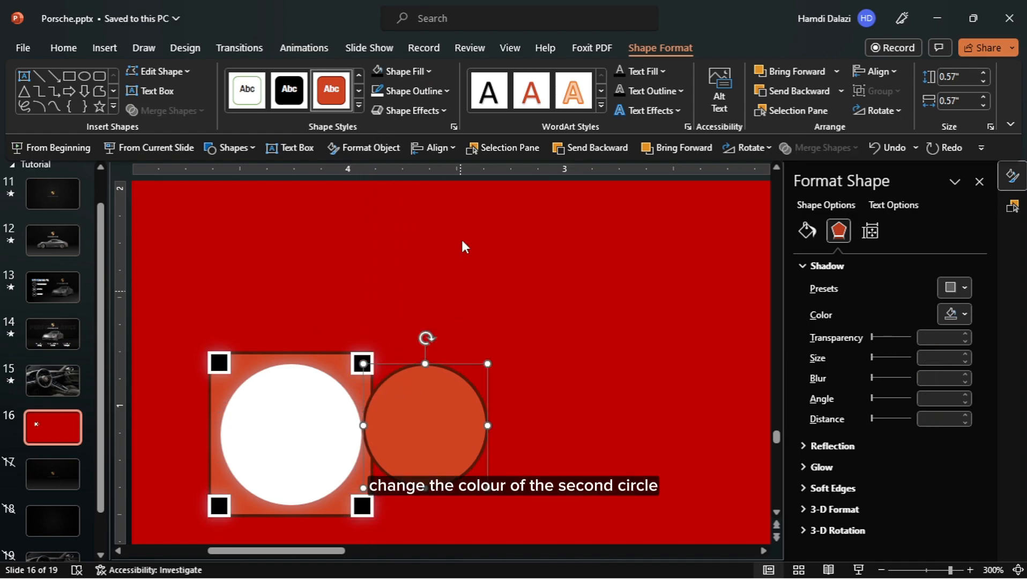
click(415, 71)
click(377, 106)
click(409, 90)
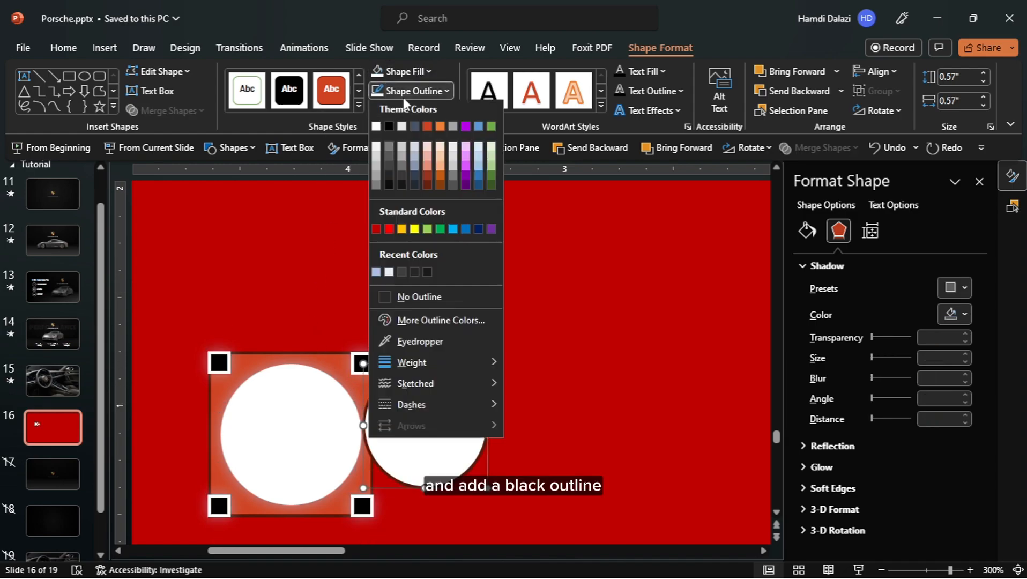
click(390, 126)
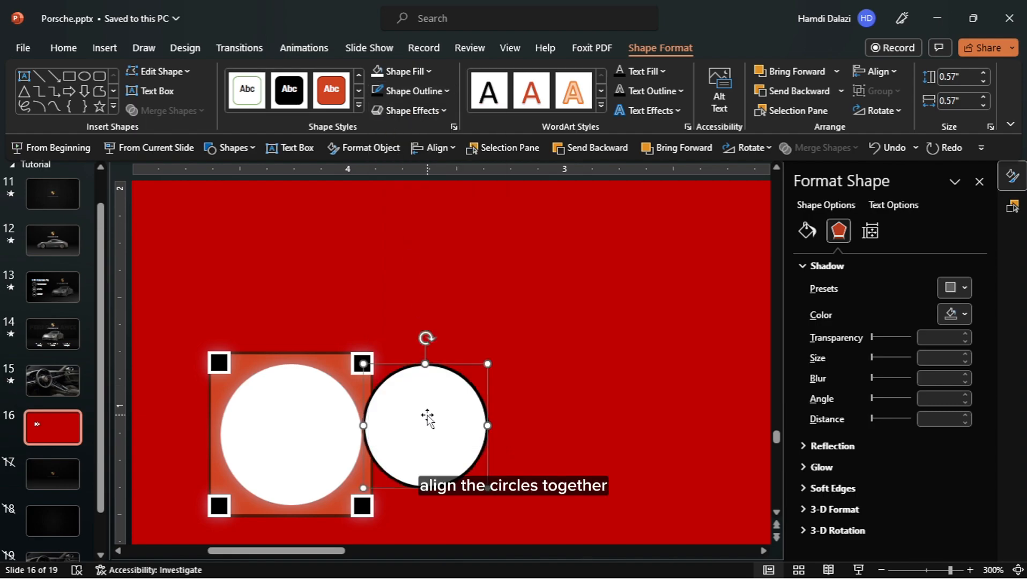
Step: Move the smaller circle onto the larger white one and align both by center and middle
drag(393, 430, 261, 446)
shift+click(275, 366)
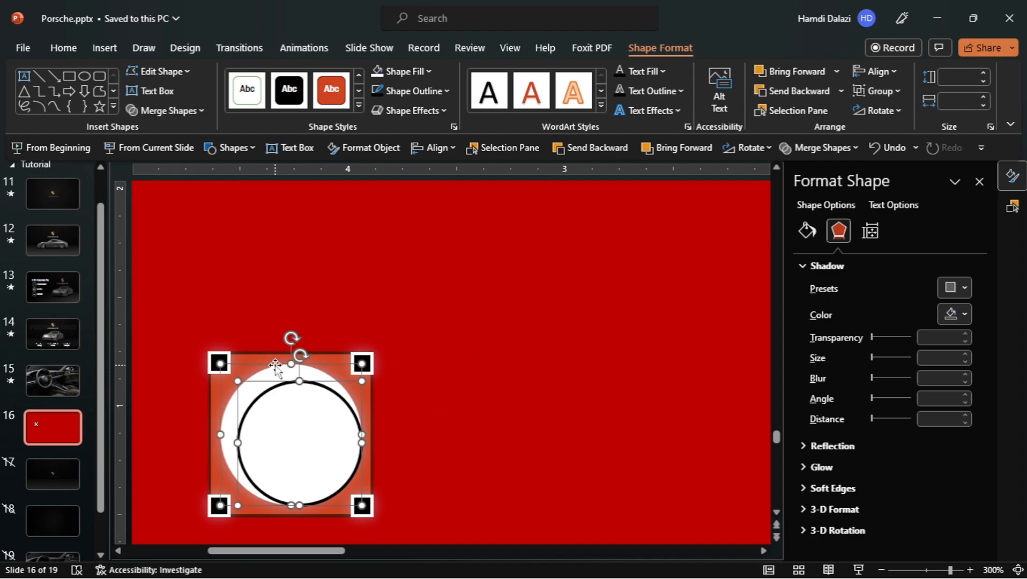
click(443, 150)
click(456, 189)
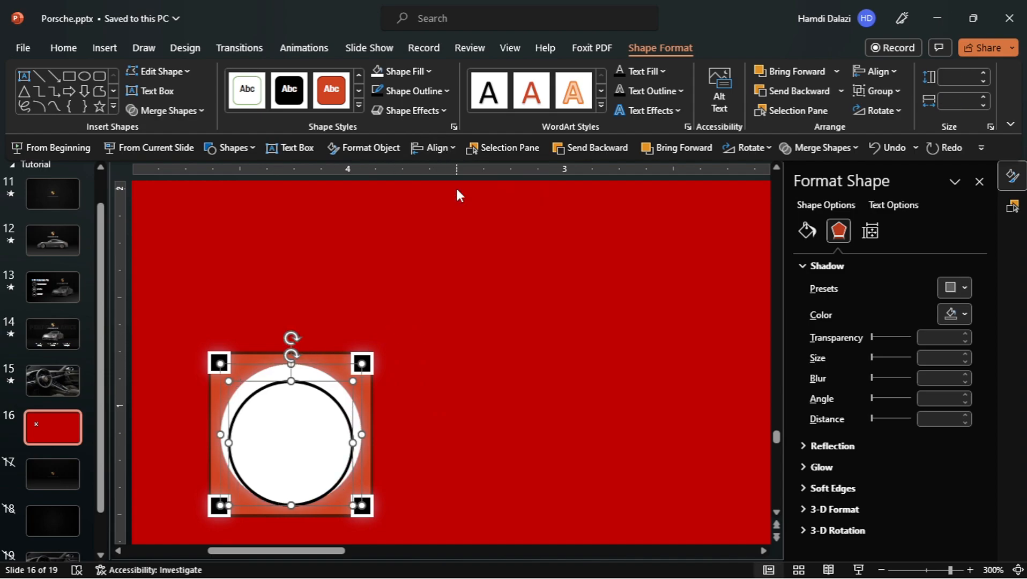
click(444, 149)
click(461, 257)
click(461, 254)
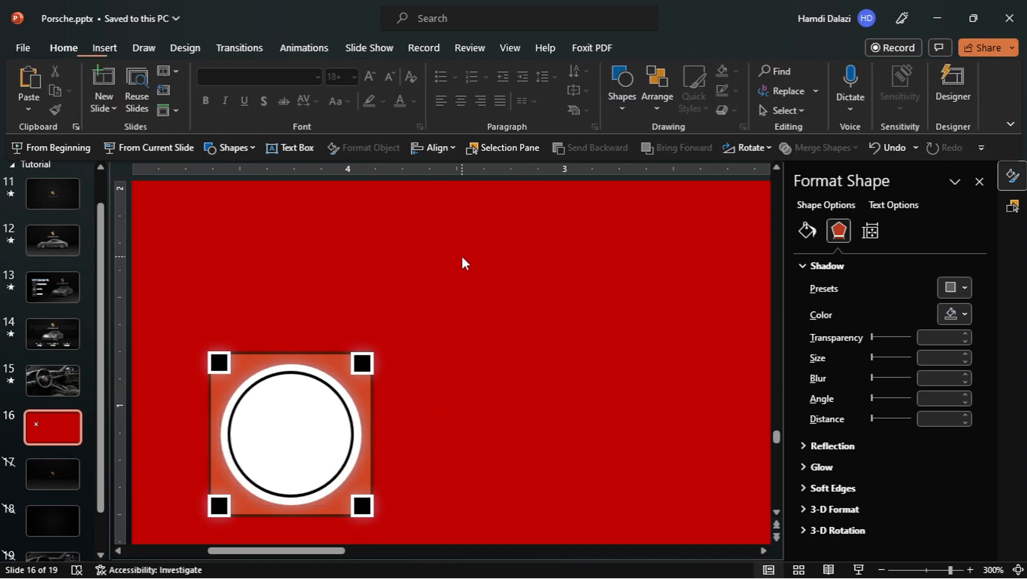
Step: Set the text colour of the inner black-outlined circle to black
click(300, 413)
click(67, 48)
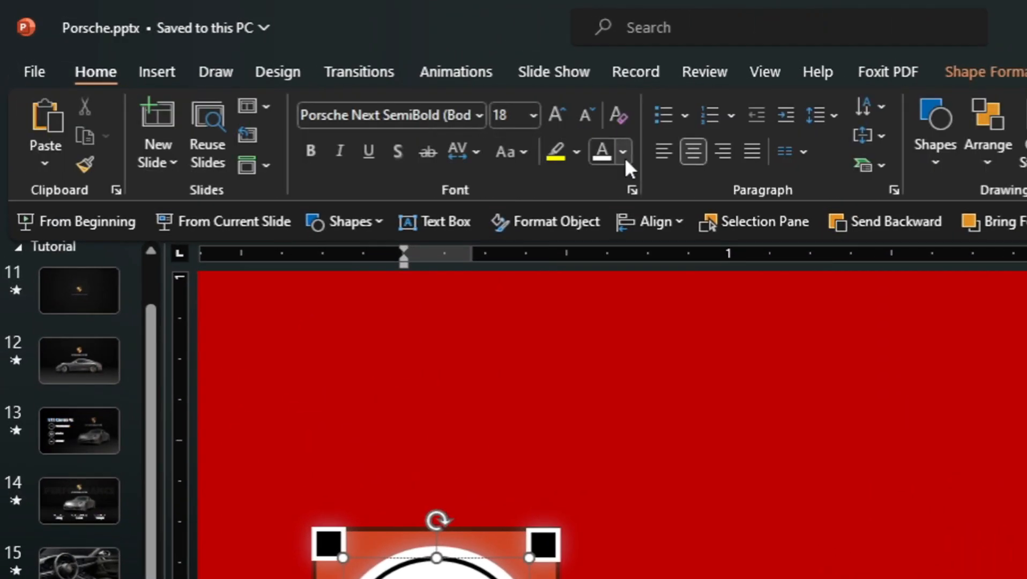
click(412, 101)
click(619, 210)
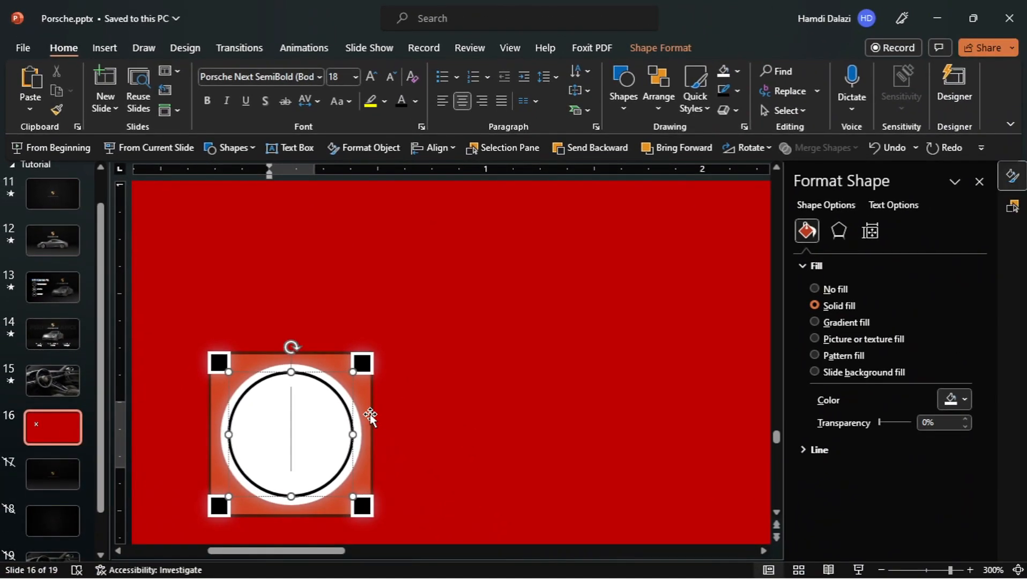
Step: Add a "+" as text inside the black-outlined inner circle and enlarge it to 48 pt
text(+)
drag(303, 434, 279, 439)
key(ctrl+shift+greater)
key(ctrl+shift+greater)
key(ctrl+shift+greater)
key(ctrl+shift+greater)
key(ctrl+shift+greater)
key(ctrl+shift+greater)
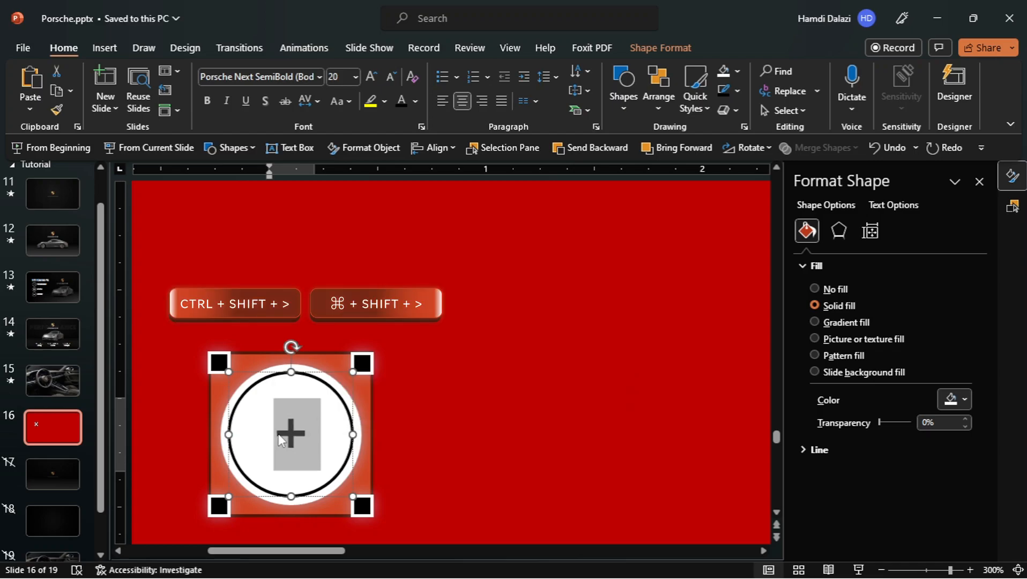
key(ctrl+shift+greater)
key(ctrl+shift+greater)
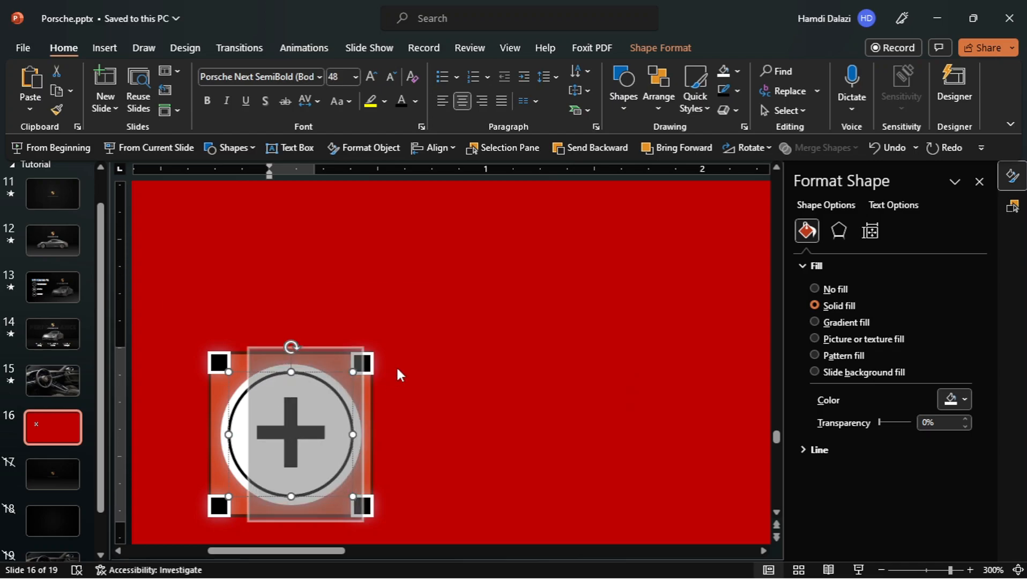
click(411, 361)
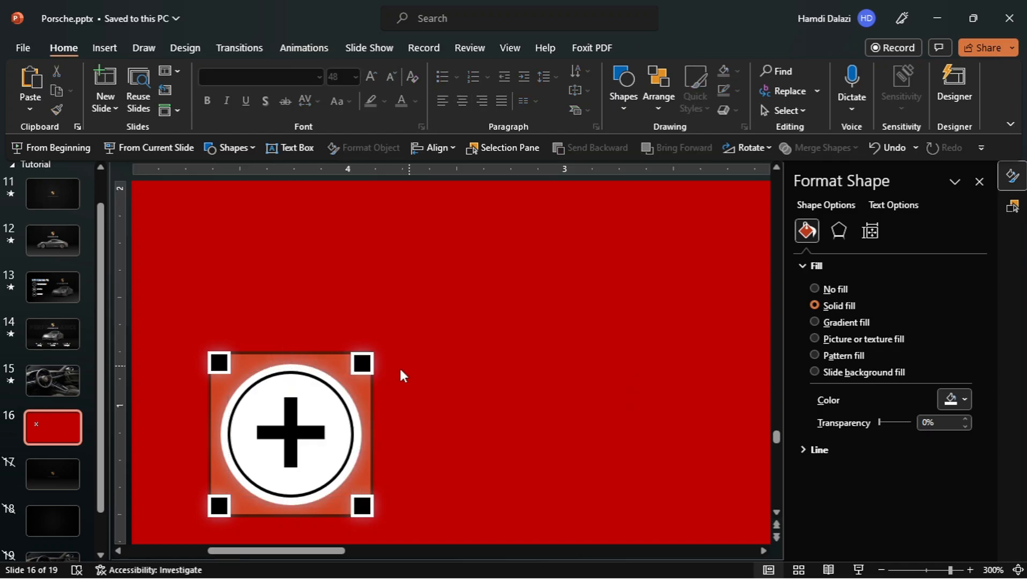
Step: Delete the orange square behind the circles and group the four black corner squares
click(371, 405)
key(Delete)
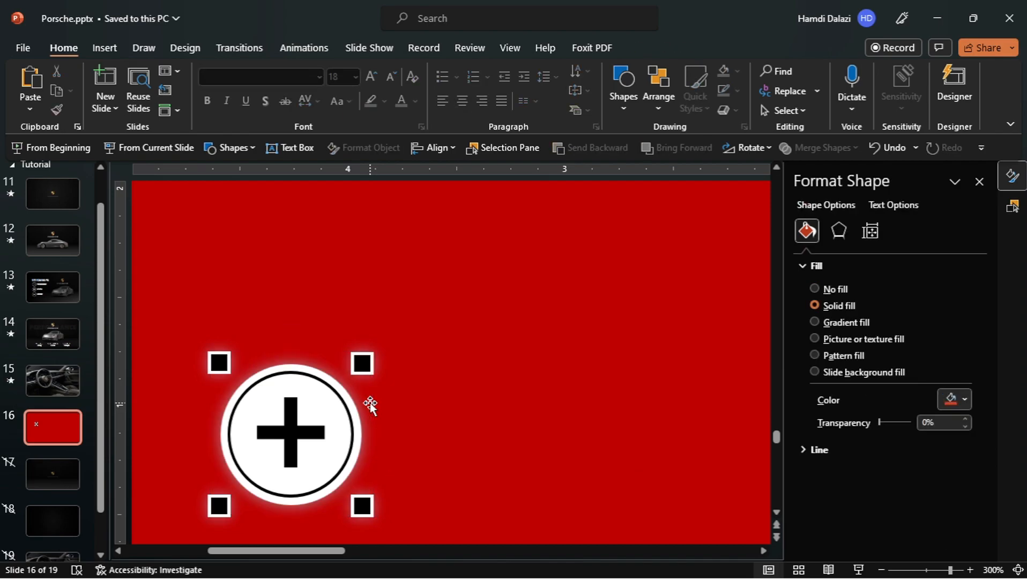
click(362, 363)
shift+click(219, 363)
shift+click(221, 507)
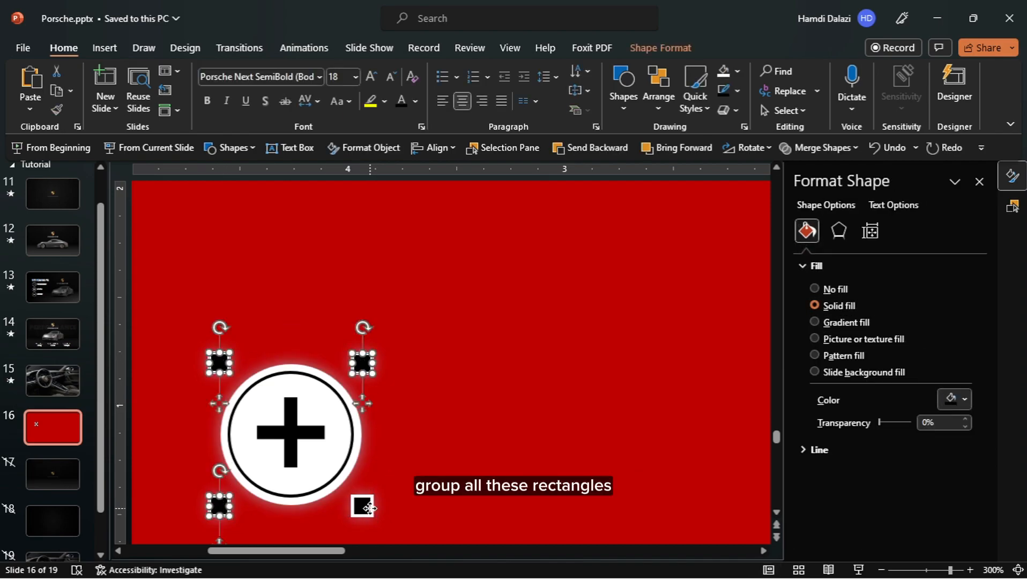
shift+click(362, 505)
key(ctrl+g)
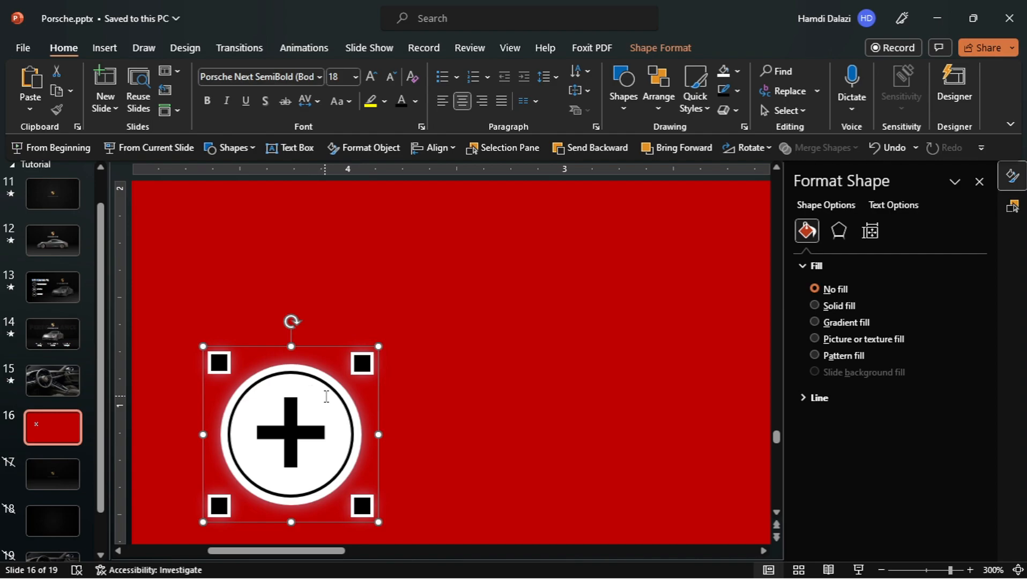
Step: Copy the whole marker, both circles and the grouped corner squares, onto the car interior slide 15
scroll(325, 396, down, 8)
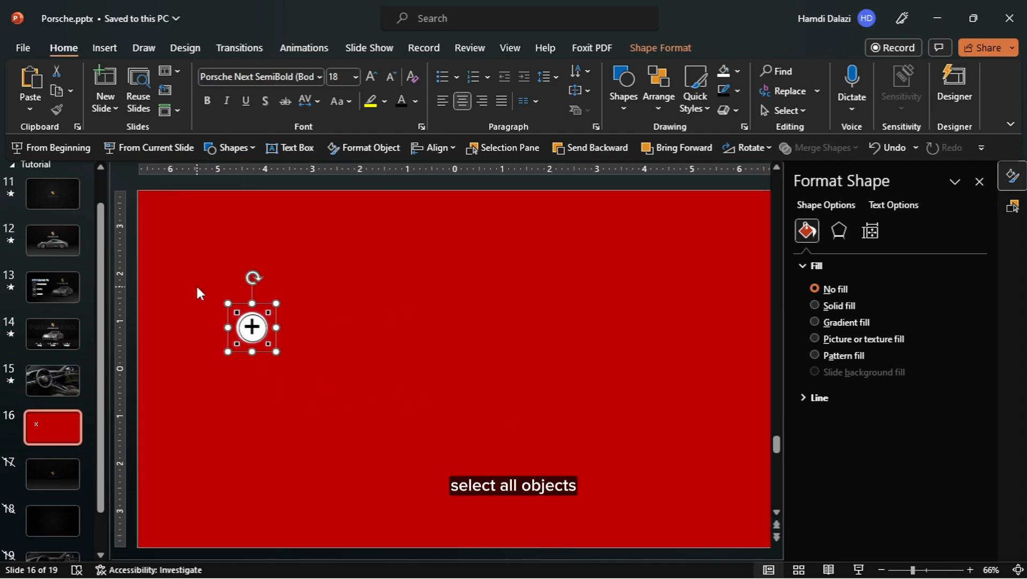
drag(196, 284, 328, 382)
key(ctrl+c)
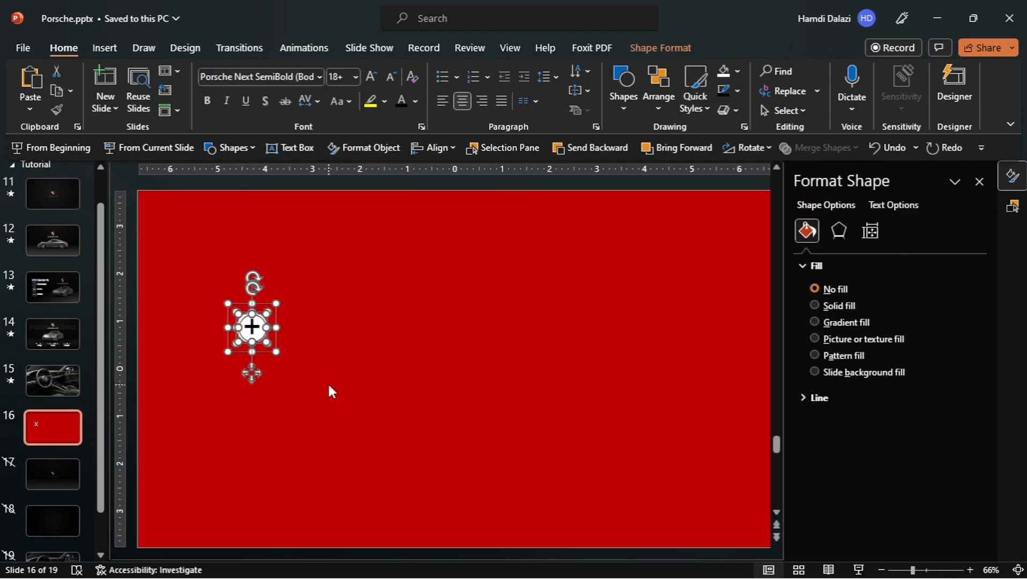
click(59, 378)
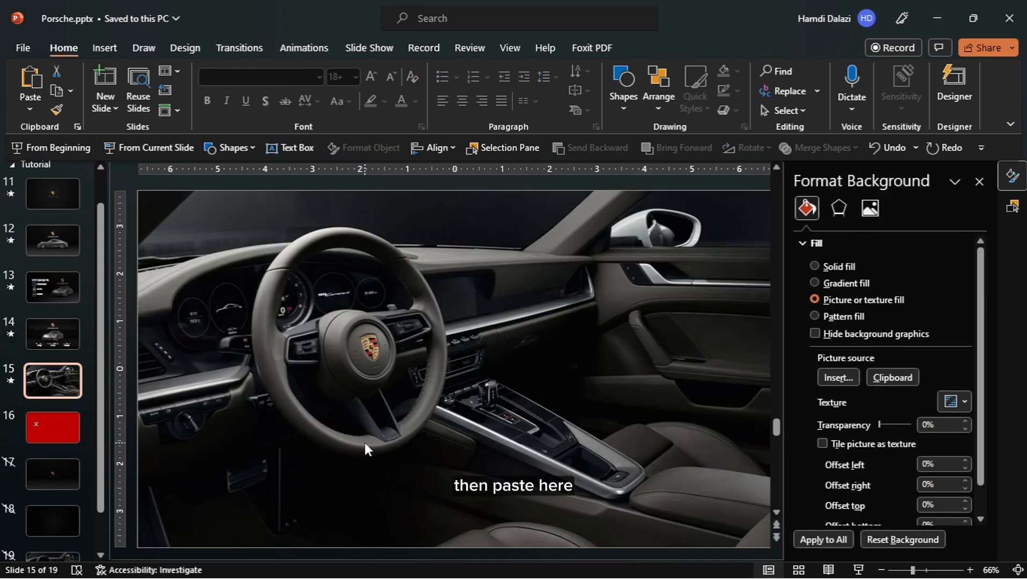
key(ctrl+v)
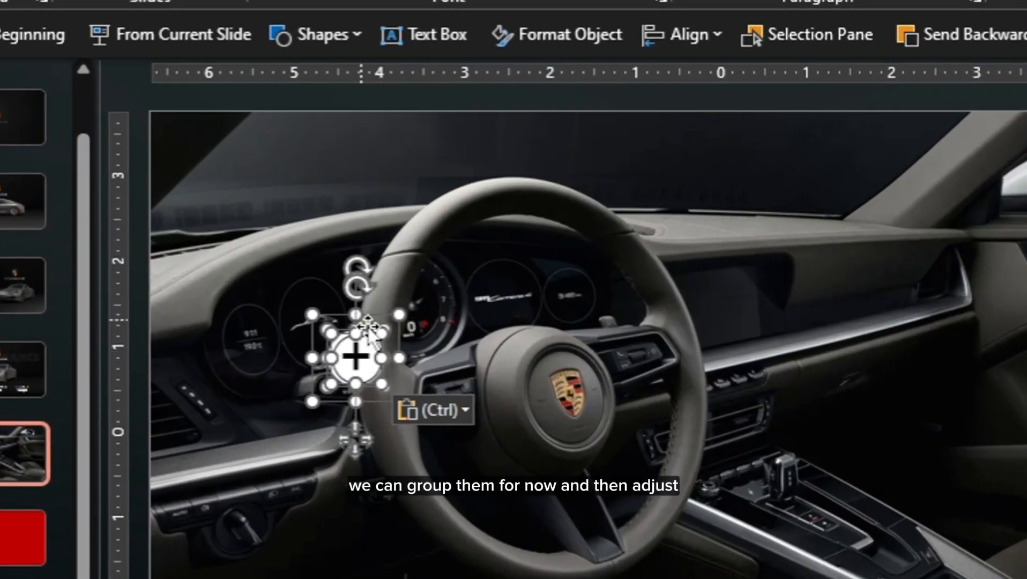
Step: Group the pasted marker temporarily, place it over the steering wheel's Porsche emblem, and ungroup it
key(ctrl+g)
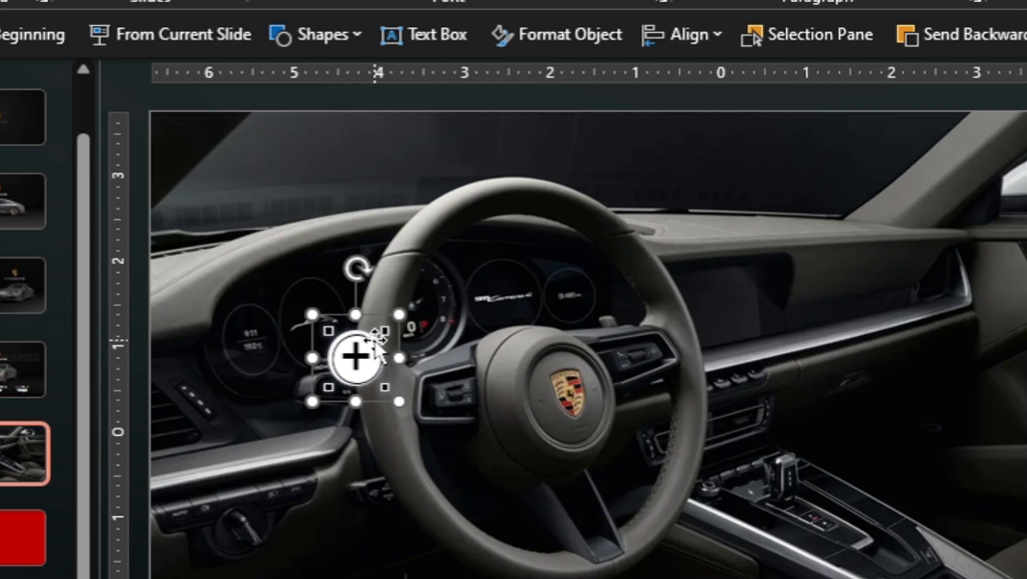
drag(379, 349, 595, 375)
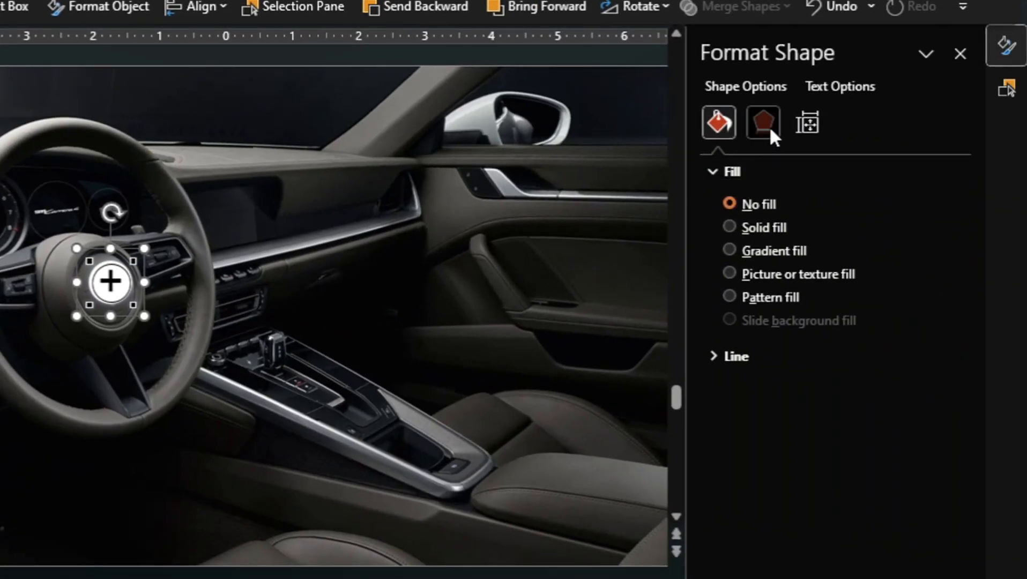
click(770, 129)
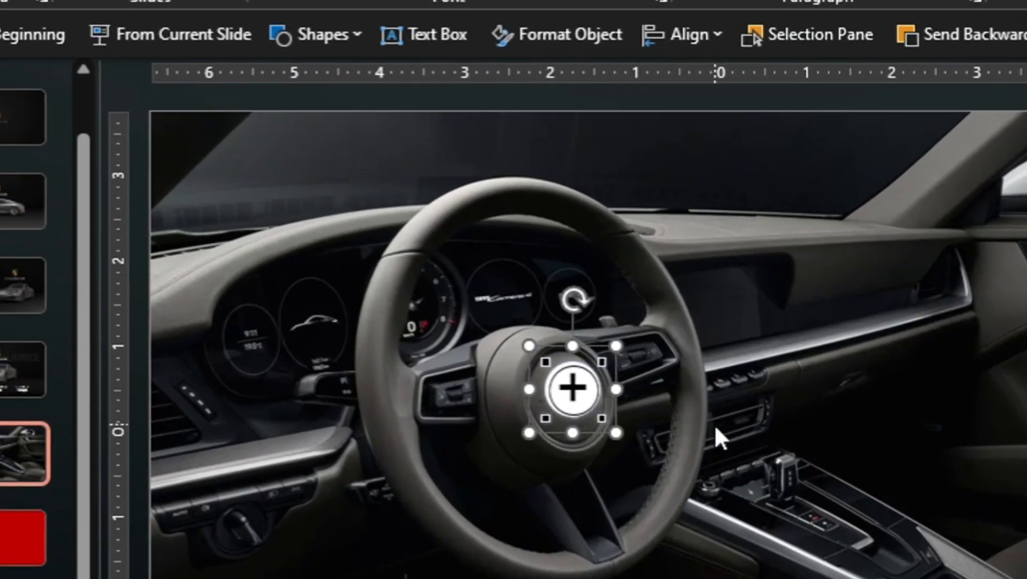
key(ctrl+shift+g)
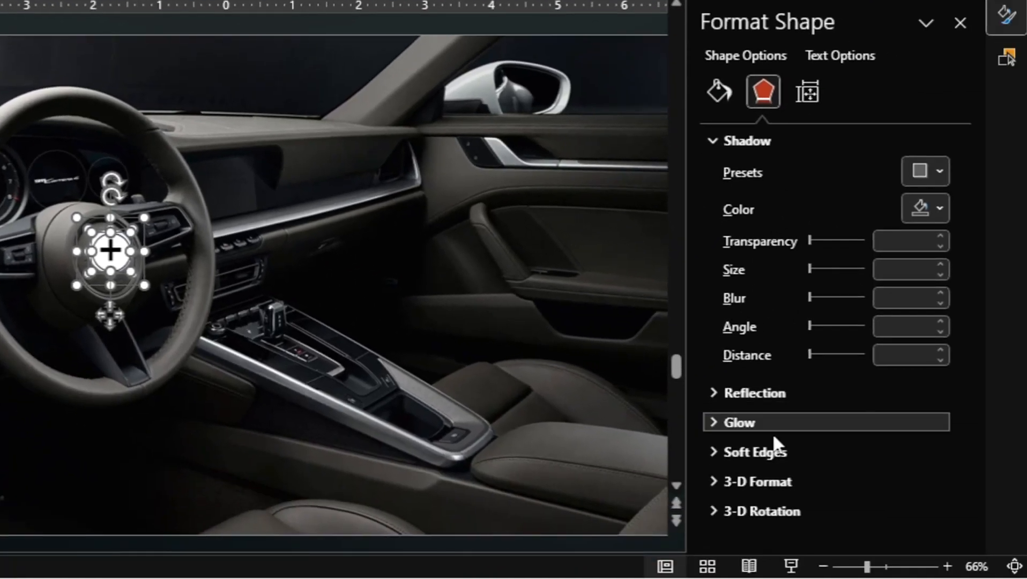
Step: Apply an angled Perspective preset from 3-D Rotation to the selected marker shapes
click(753, 510)
drag(964, 370, 967, 498)
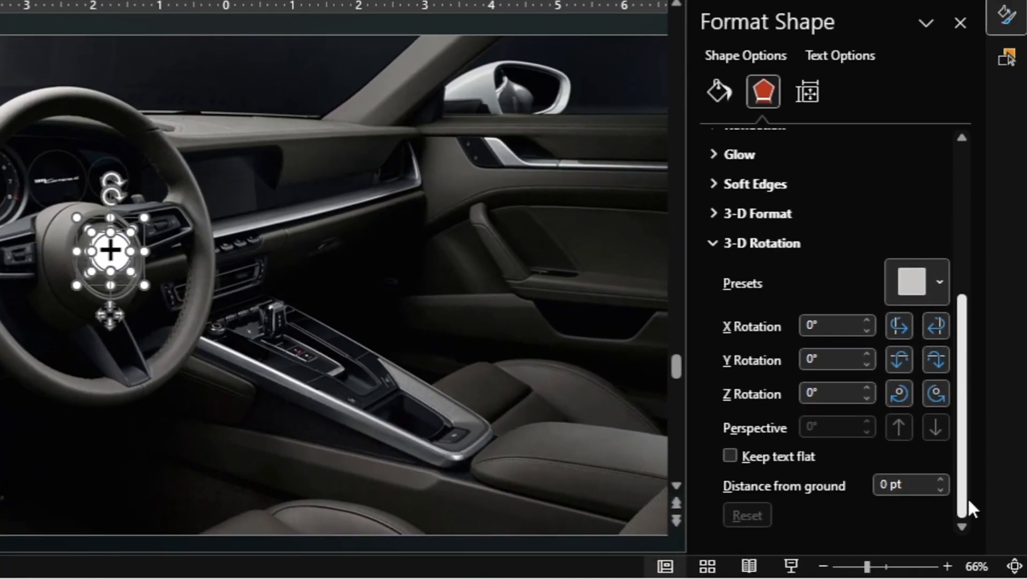
click(919, 282)
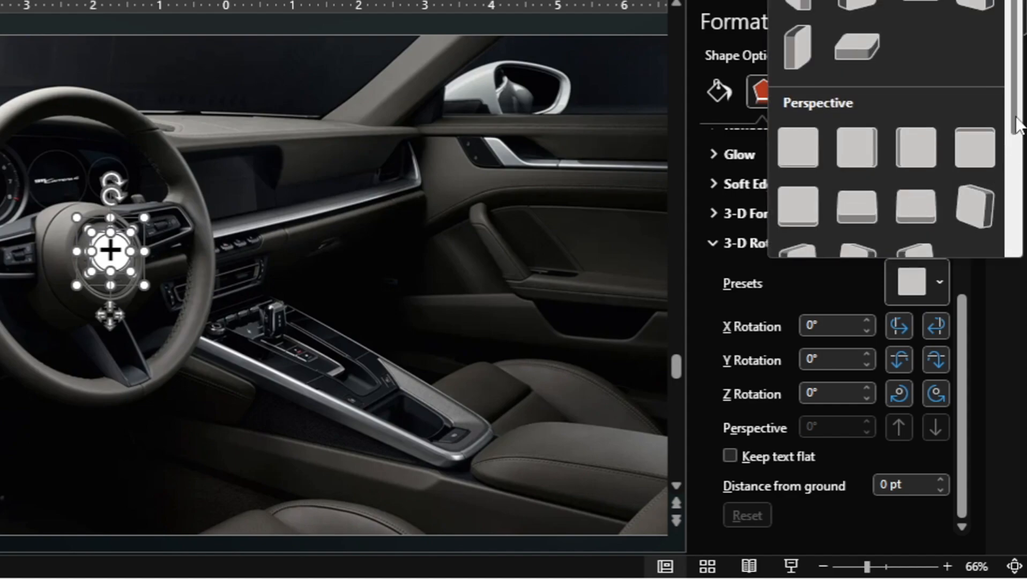
scroll(885, 172, down, 3)
click(799, 138)
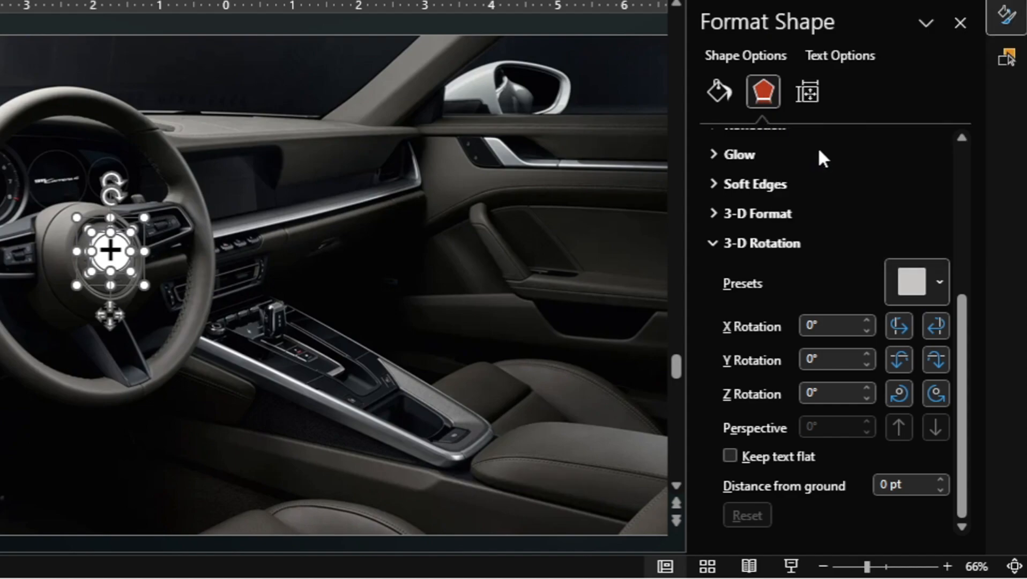
Step: Set the marker's X rotation to 328° and its Y rotation to 343.5°
double_click(838, 324)
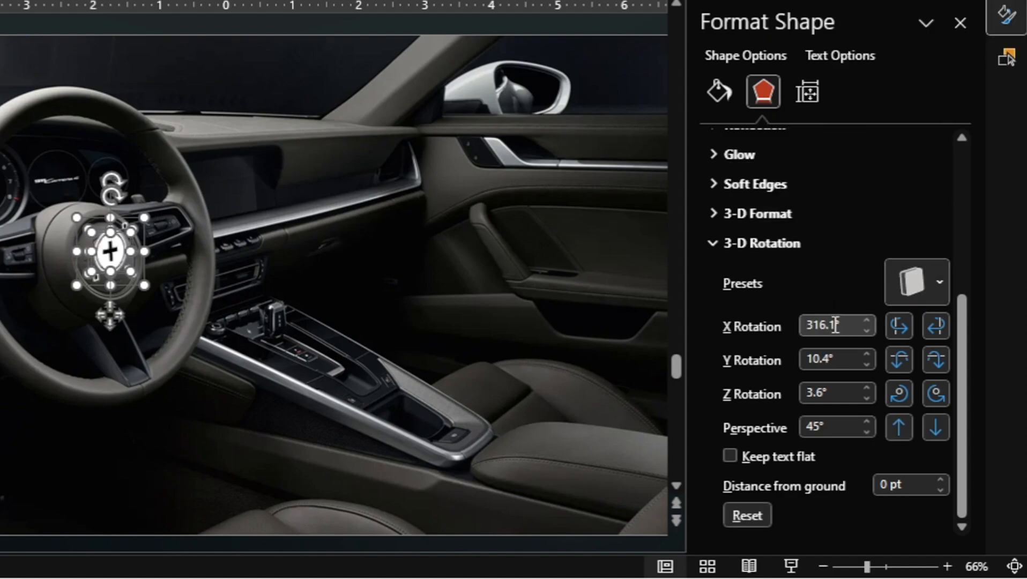
text(328)
key(Tab)
text(10.)
key(BackSpace)
key(BackSpace)
key(BackSpace)
text(343.5)
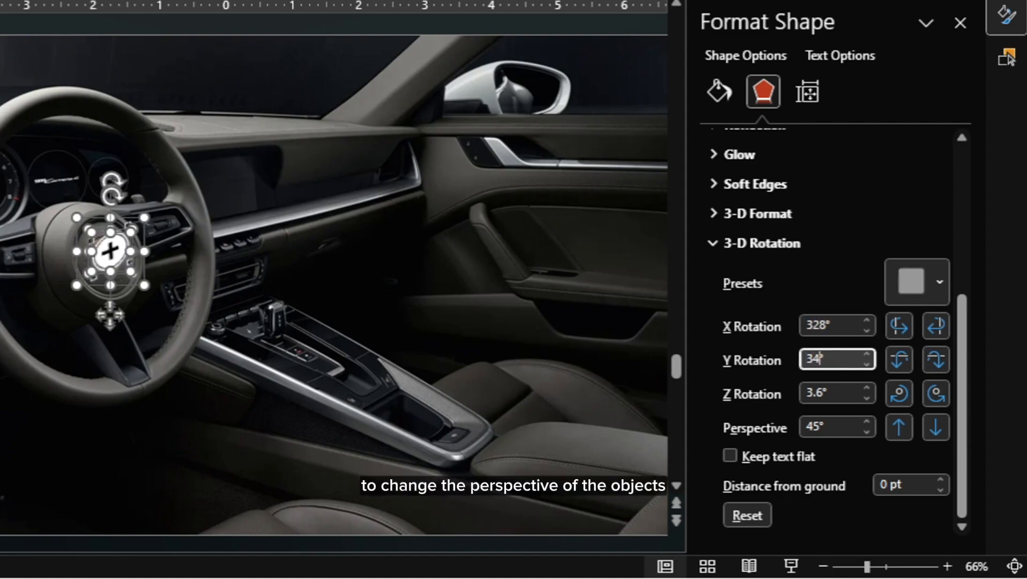
Step: Set the marker's Z rotation to 16.7° and its perspective to 85°, and deselect the shapes
click(826, 391)
key(BackSpace)
key(BackSpace)
key(BackSpace)
text(16.7)
click(813, 427)
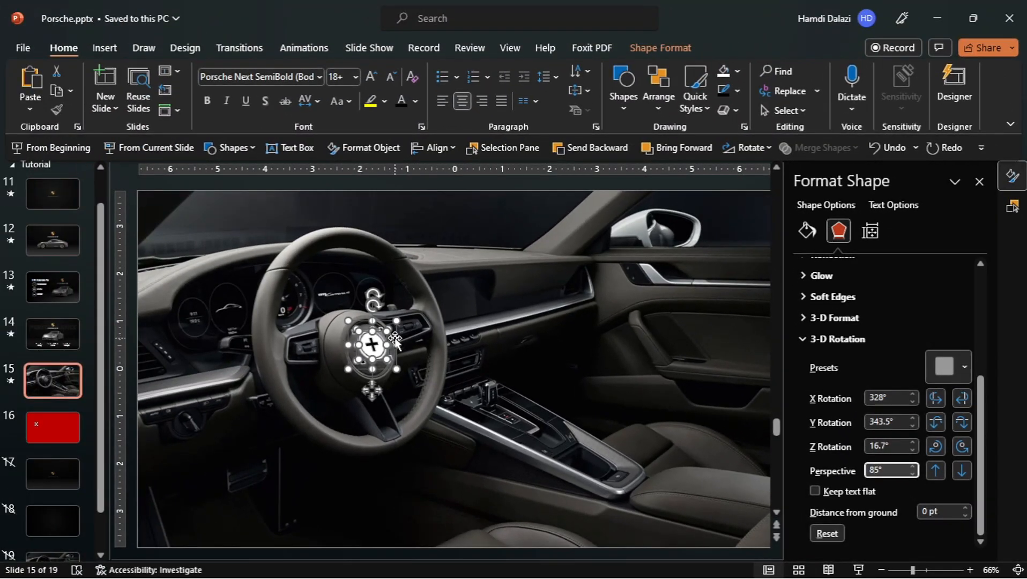
ctrl+scroll(372, 344, up, 5)
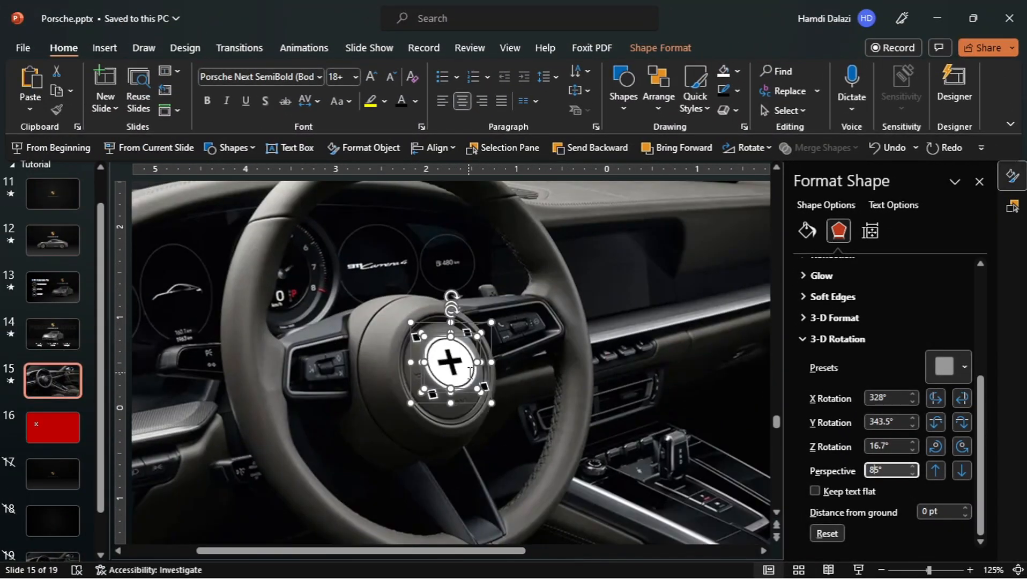
key(Escape)
key(Escape)
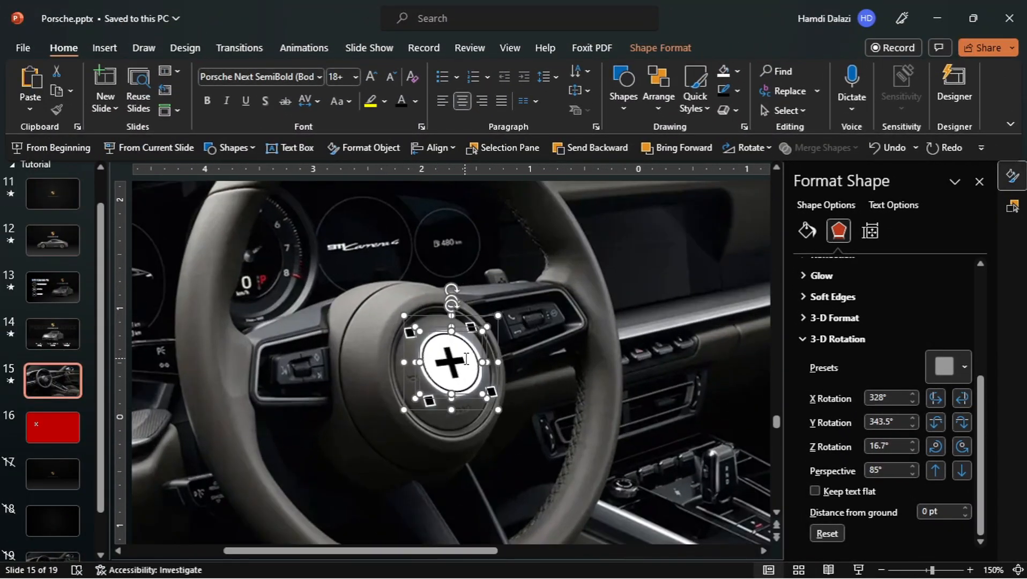
ctrl+scroll(448, 375, down, 5)
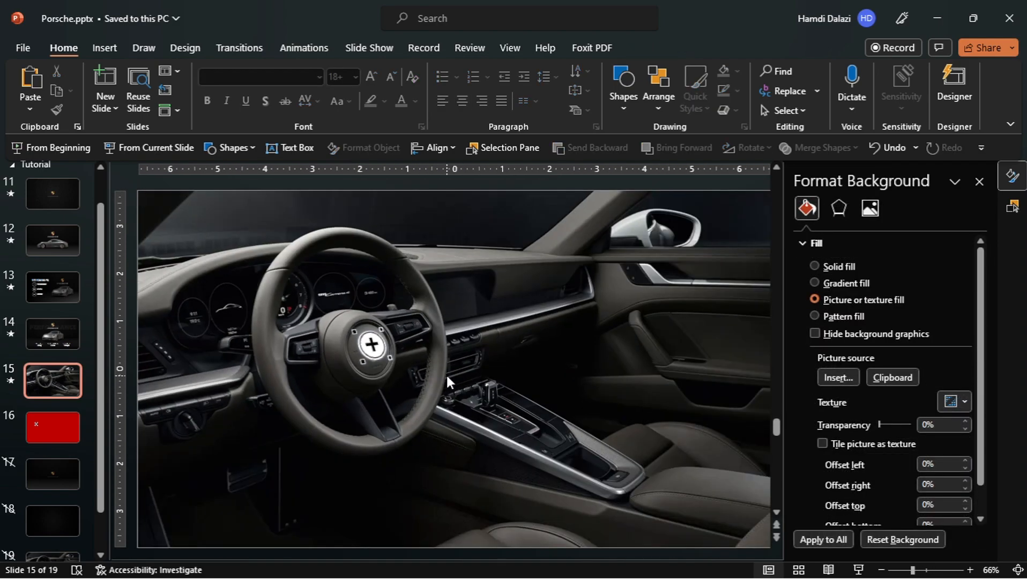
Step: Draw a thin vertical rectangle right of the steering wheel and size it 2" high by 0.05" wide
click(244, 149)
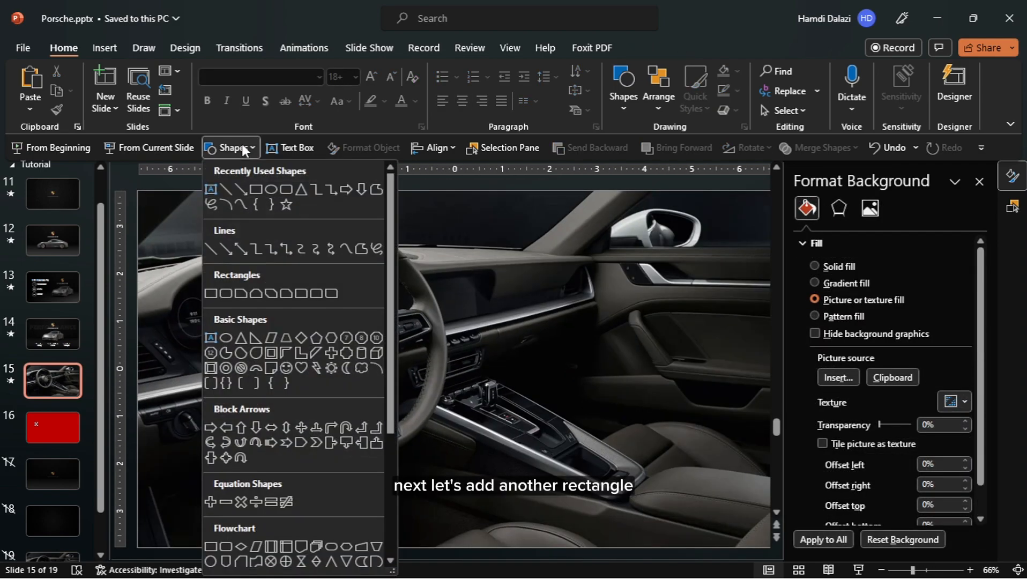
click(263, 188)
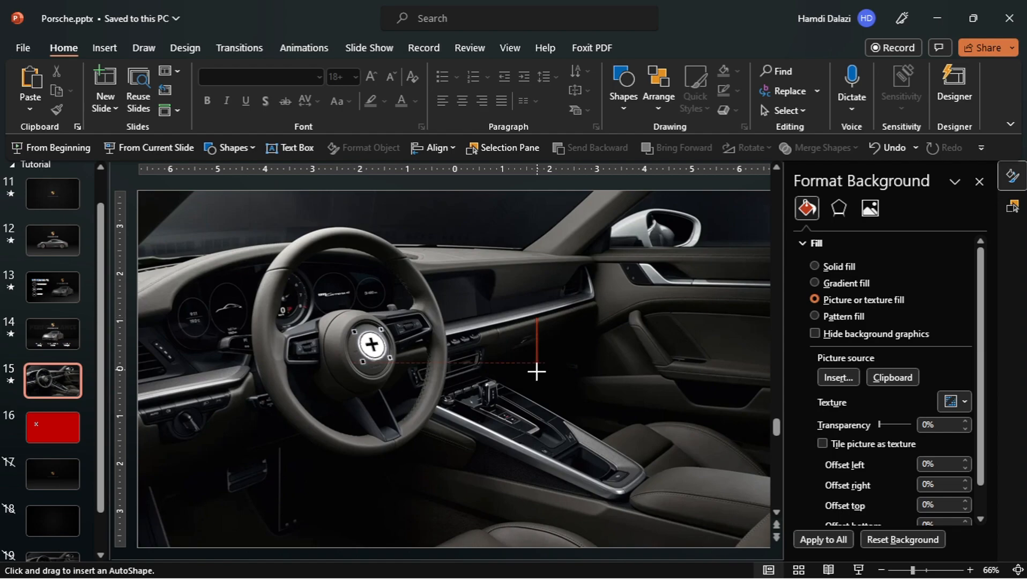
drag(537, 371, 536, 407)
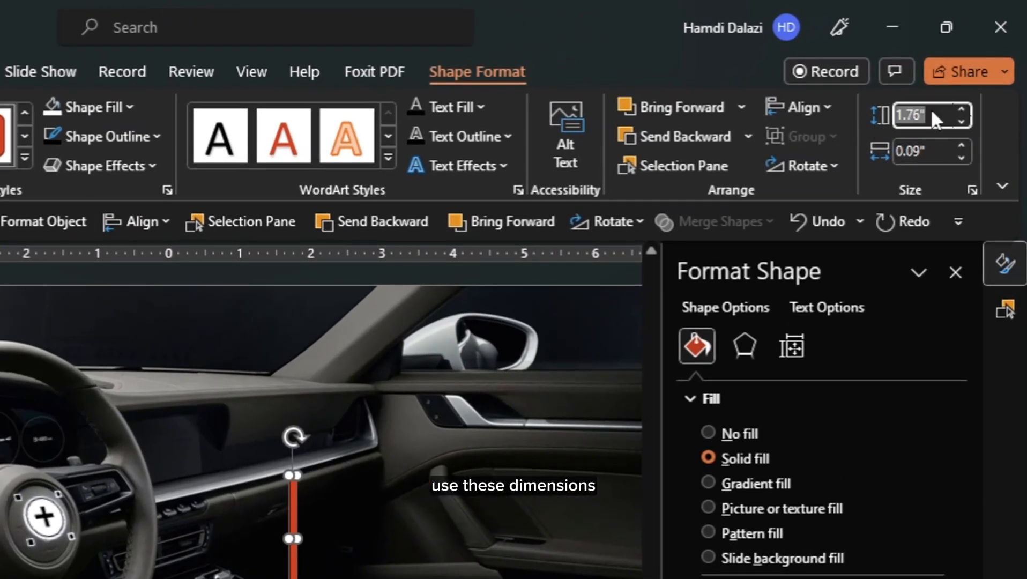
text(2)
click(938, 151)
text(0.05)
key(Return)
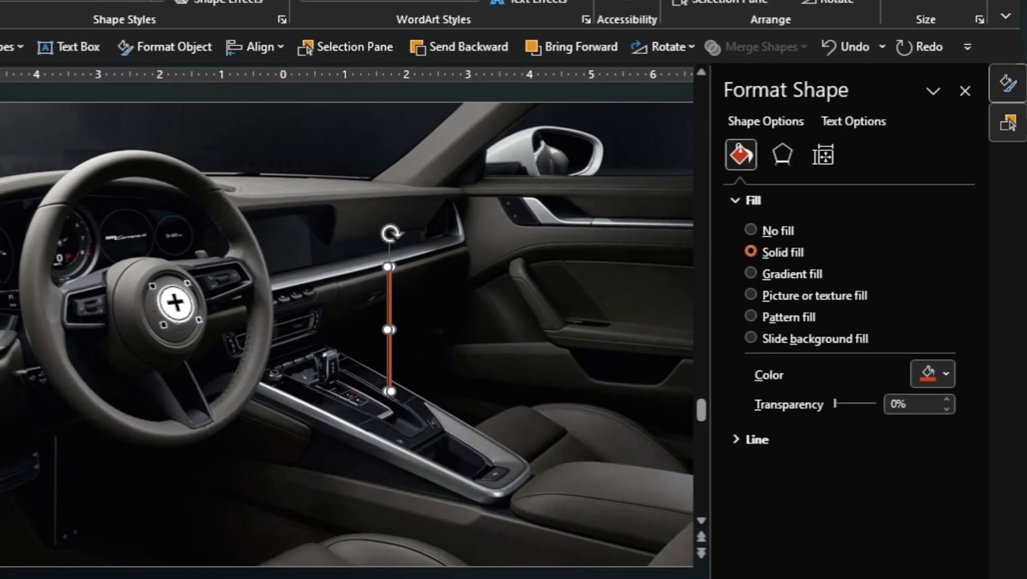
Step: Copy the formatting of the marker's larger white circle onto the thin rectangle
click(1007, 122)
click(799, 202)
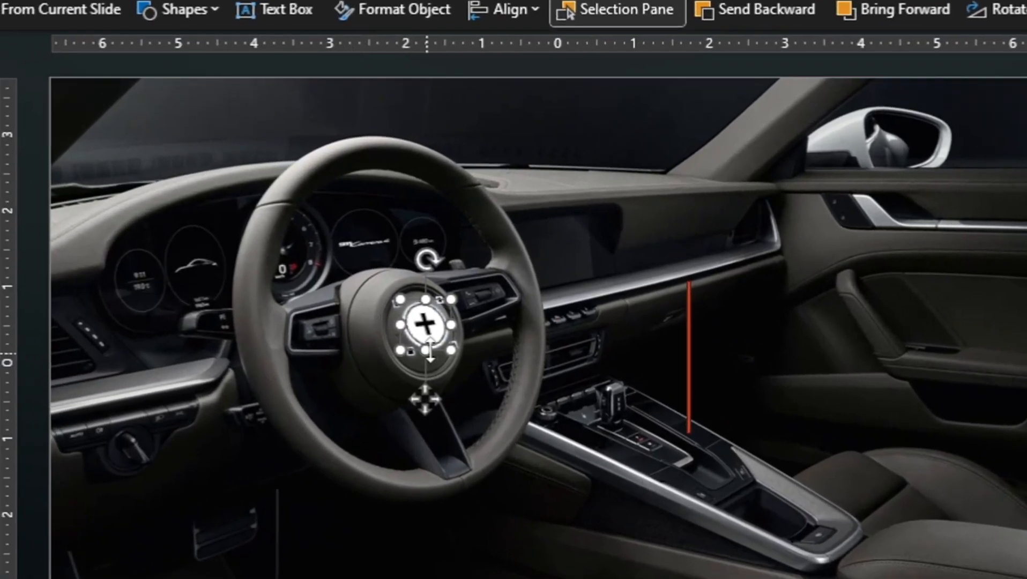
key(ctrl+shift+c)
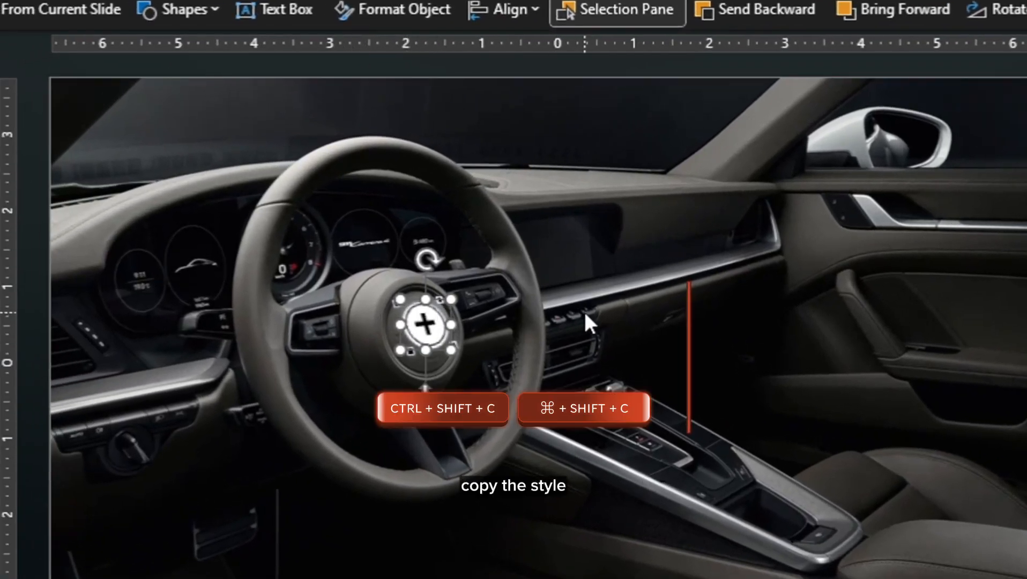
click(685, 322)
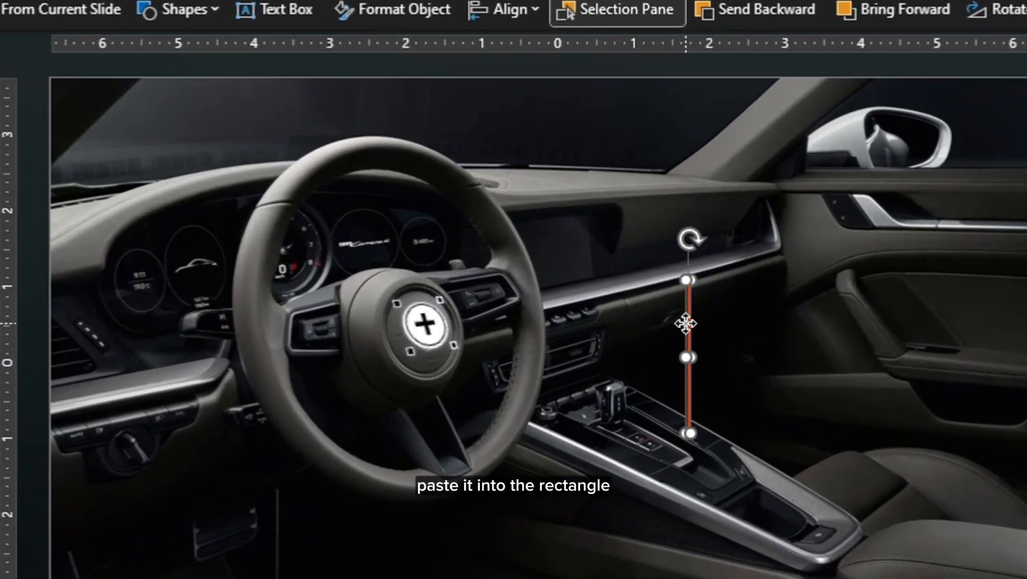
key(ctrl+shift+v)
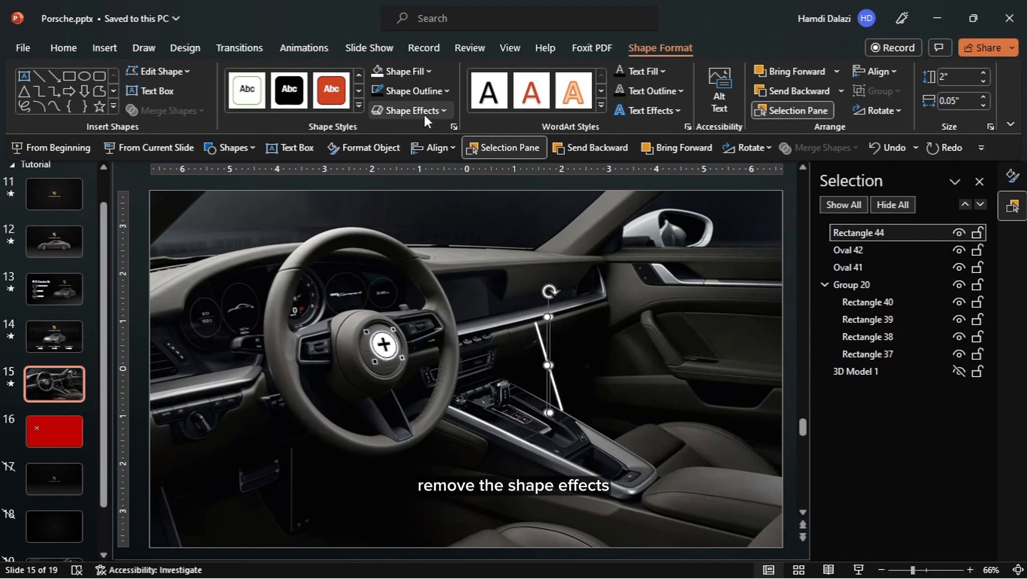
Step: Remove the preset effect from the thin white vertical rectangle and give it the light blue recent colour as outline
click(423, 111)
mouse_move(457, 139)
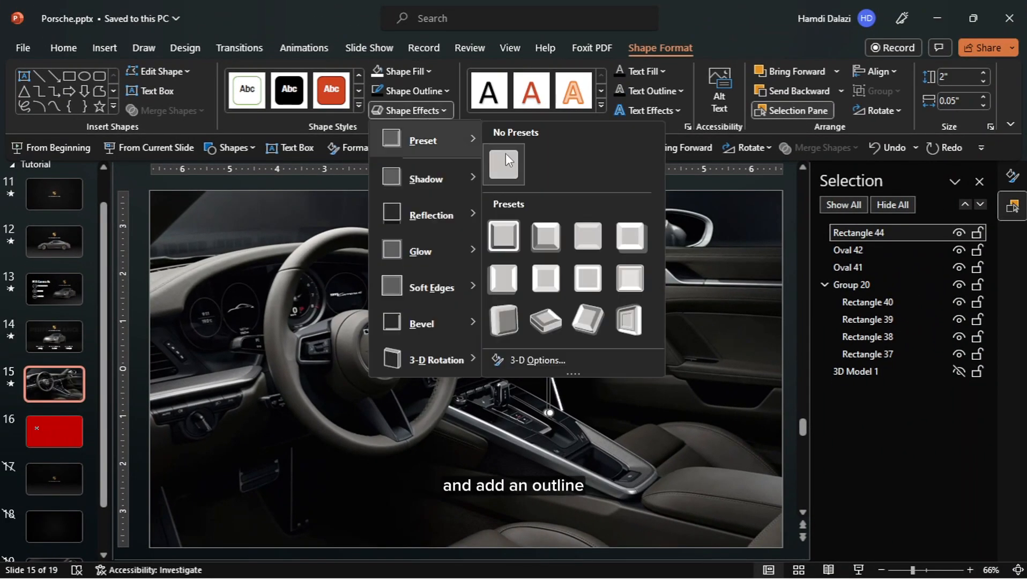
click(506, 154)
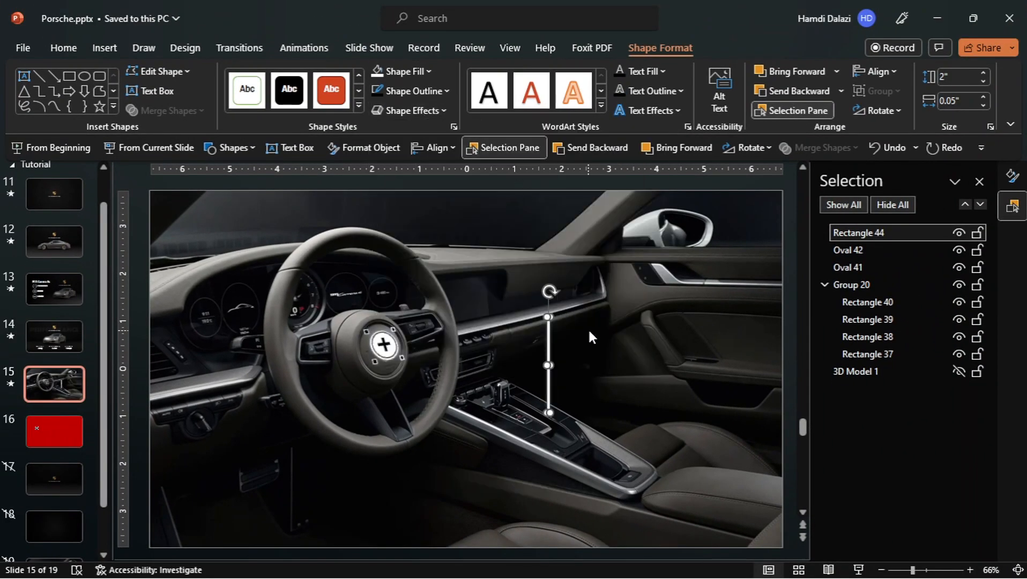
click(407, 91)
click(377, 275)
Step: Draw a rectangle and resize it to cover the right half of the slide, 7.5" high and about 6.67" wide
click(229, 147)
click(255, 185)
mouse_move(435, 189)
mouse_down()
mouse_move(504, 213)
mouse_move(637, 305)
mouse_up()
drag(561, 261, 703, 261)
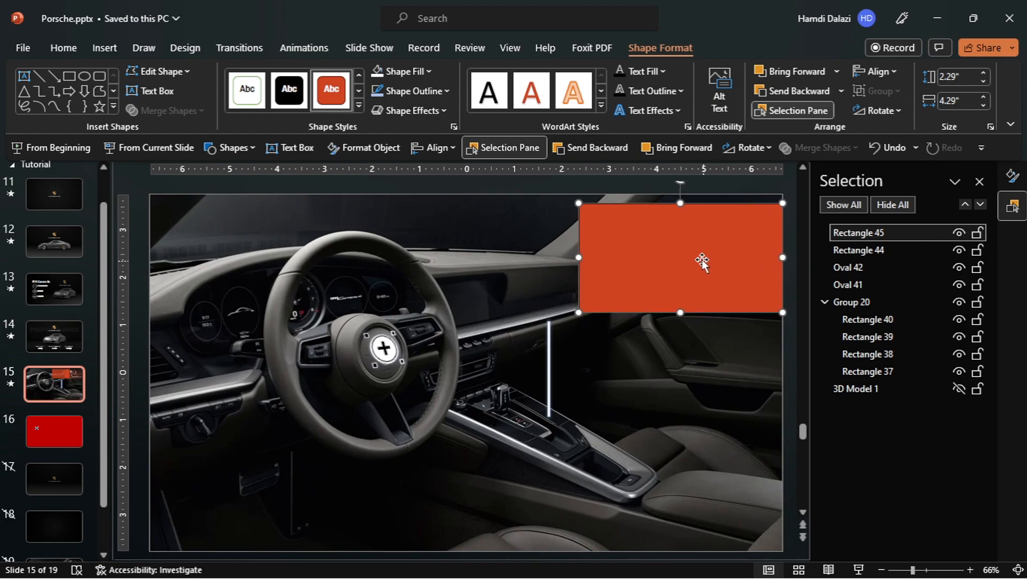
drag(680, 201, 679, 193)
drag(680, 311, 666, 547)
drag(578, 369, 466, 368)
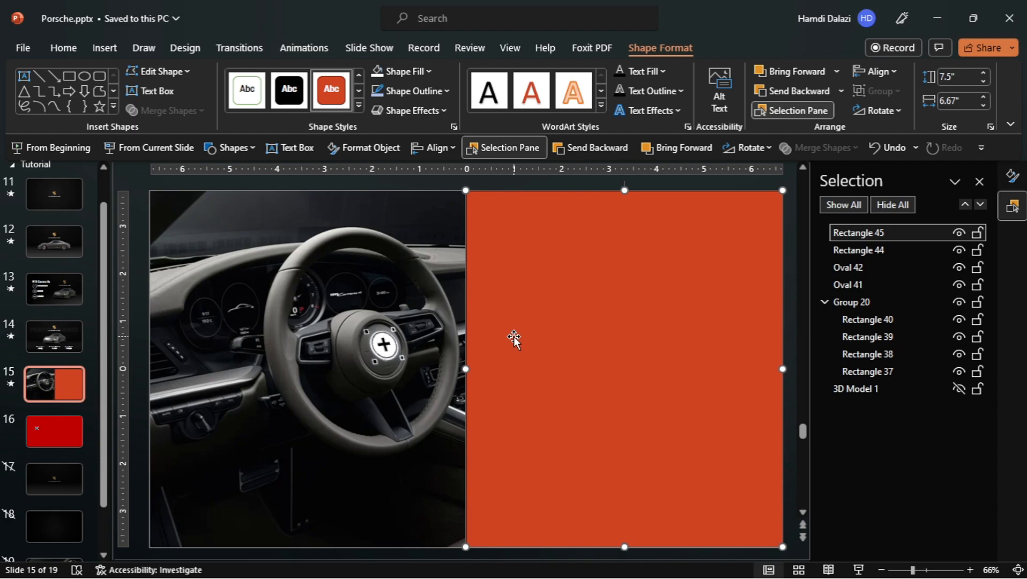
Step: Send the large orange rectangle behind all other objects and remove its outline
click(594, 148)
click(594, 148)
click(595, 148)
click(594, 148)
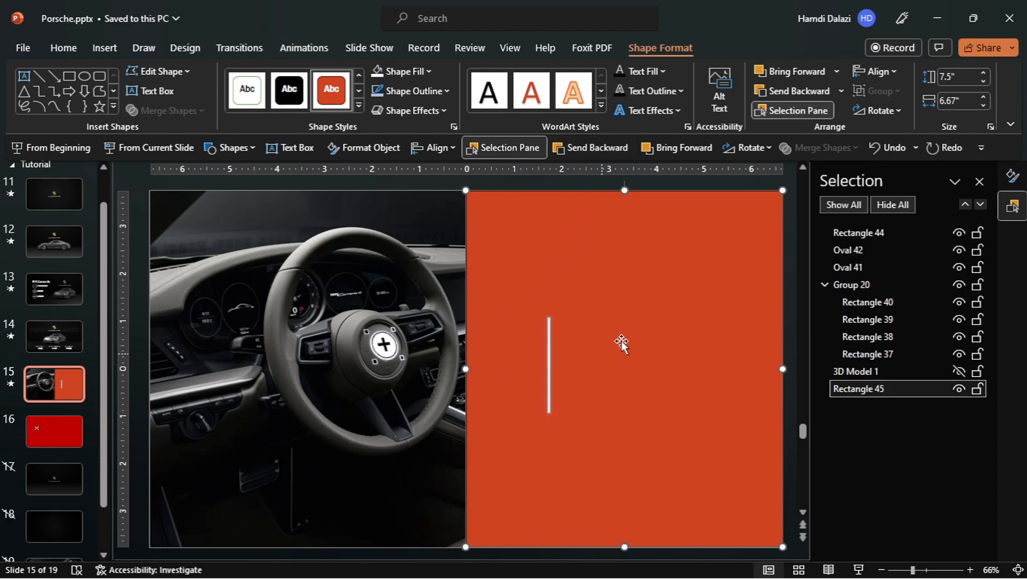
click(418, 95)
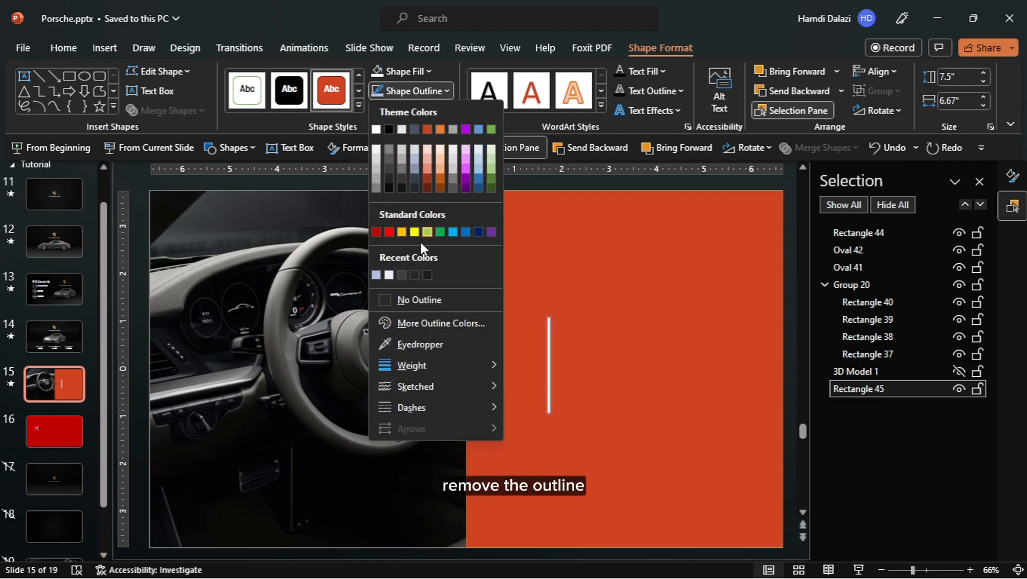
click(411, 300)
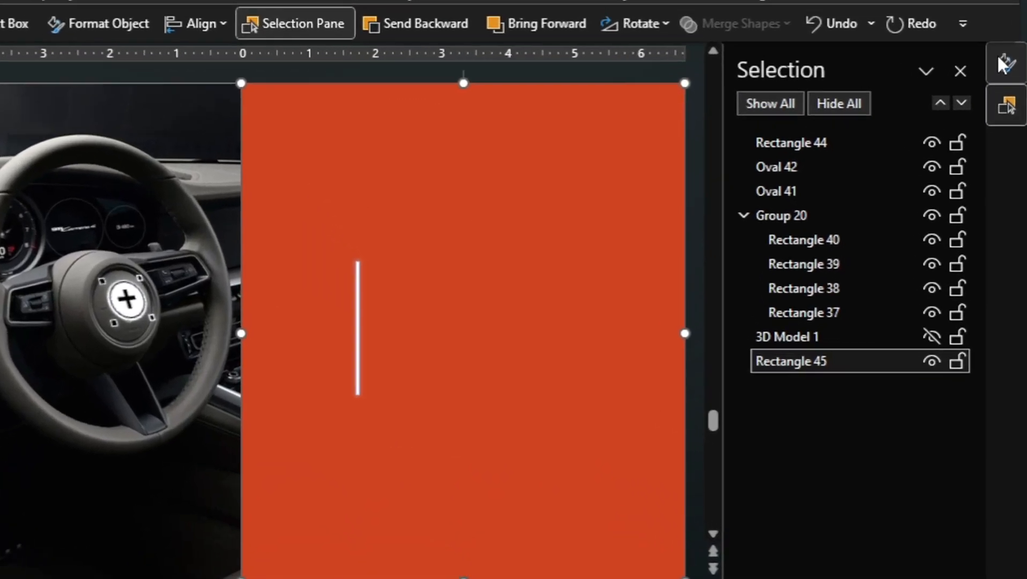
Step: Give the large rectangle a gradient fill with an angle of 180° and select its stop at position 100%
click(1012, 175)
click(729, 267)
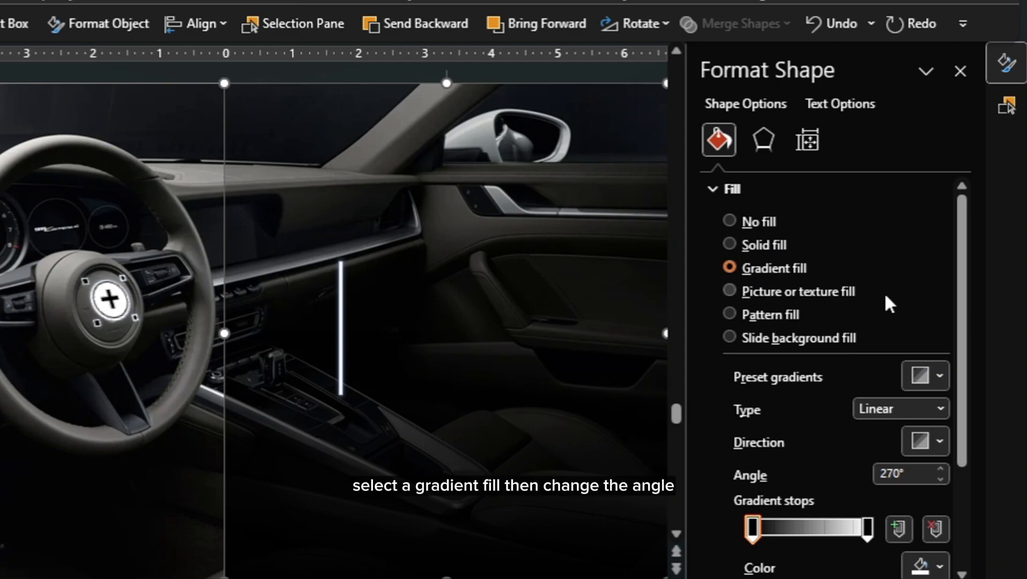
scroll(900, 322, down, 3)
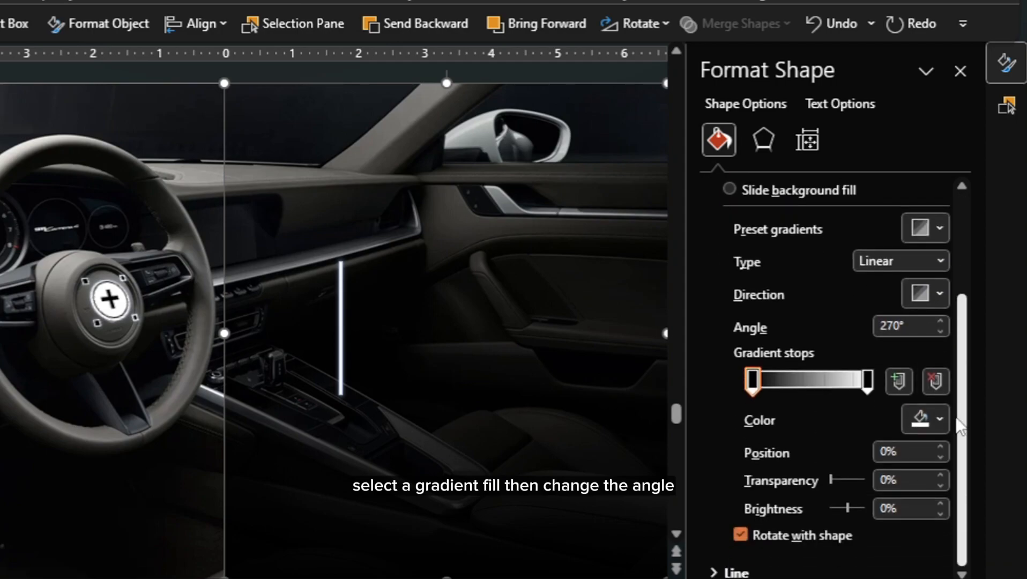
double_click(896, 328)
text(180)
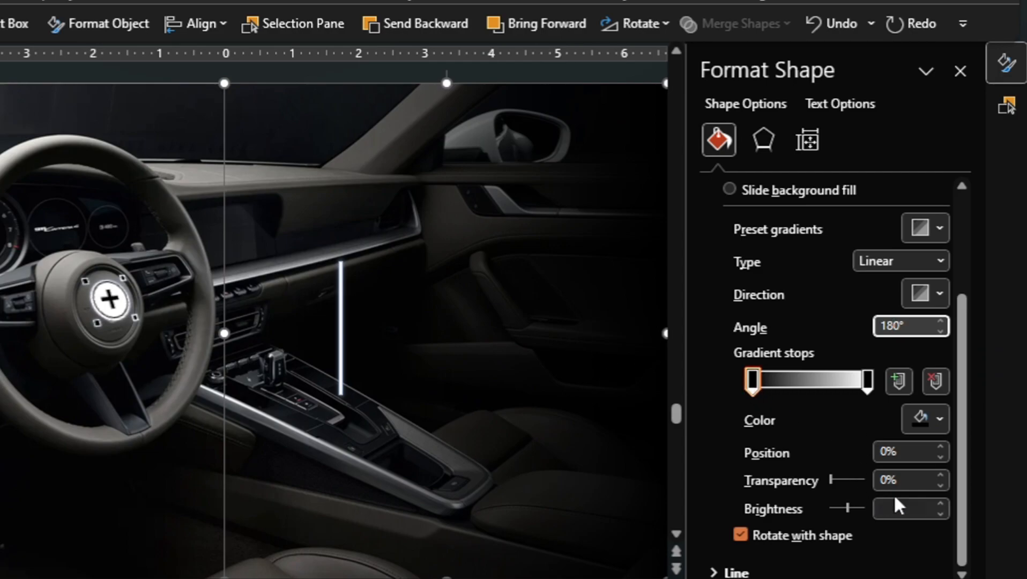
click(867, 380)
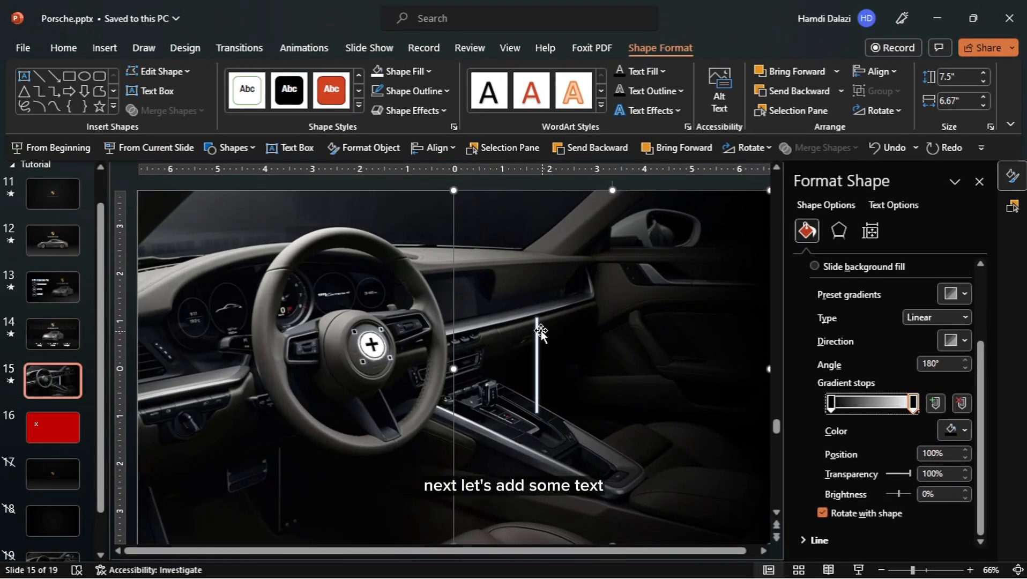
key(Escape)
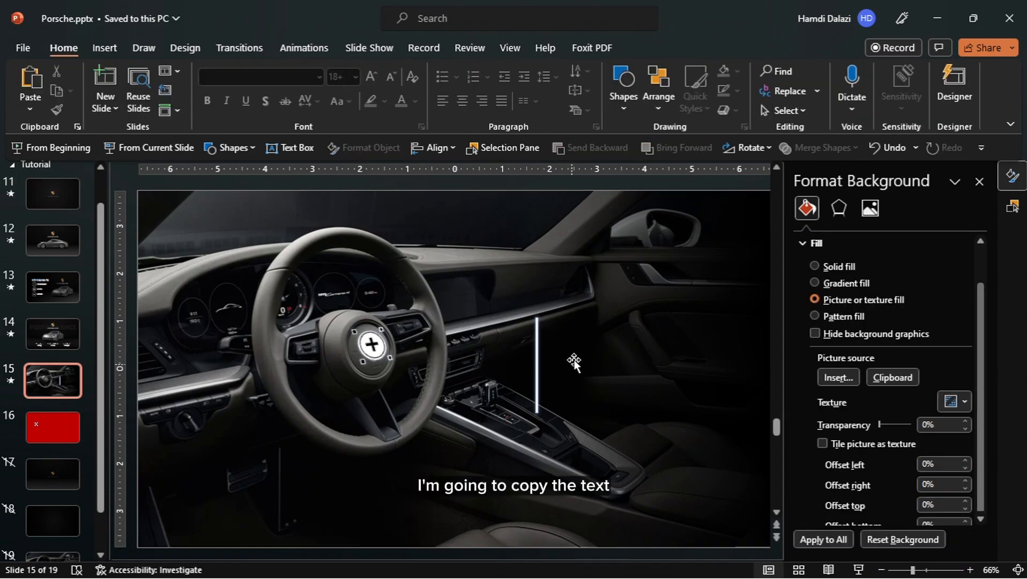
Step: Copy the "Adrenaline at the push of a button" text box from slide 5 and paste it onto slide 15
scroll(105, 284, up, 10)
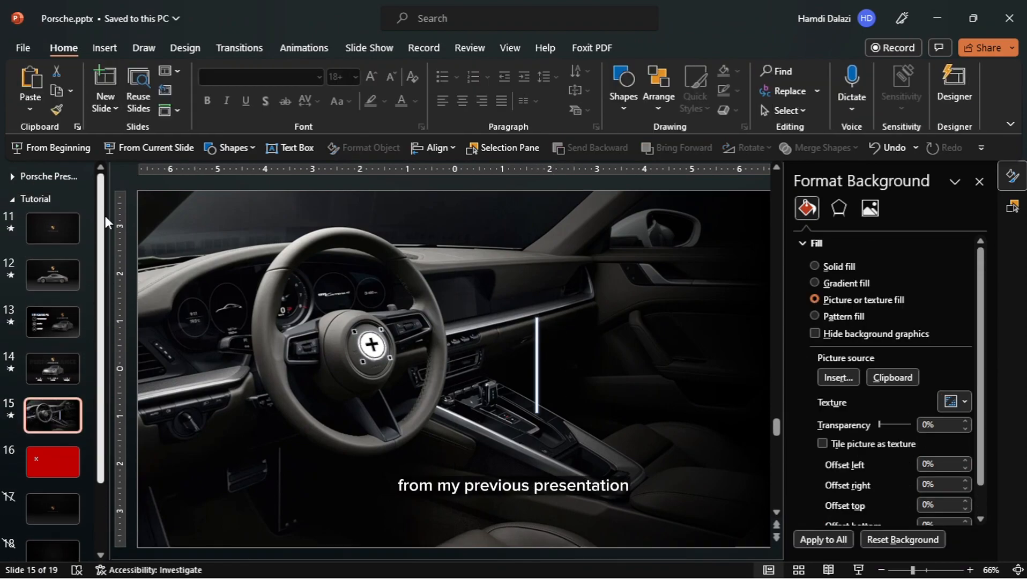
click(52, 396)
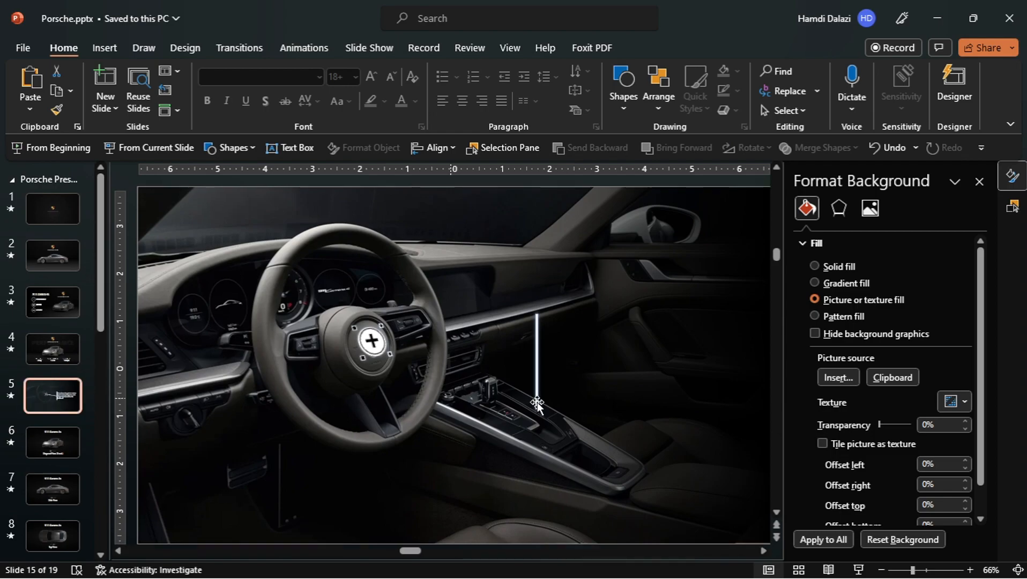
click(583, 368)
key(ctrl+c)
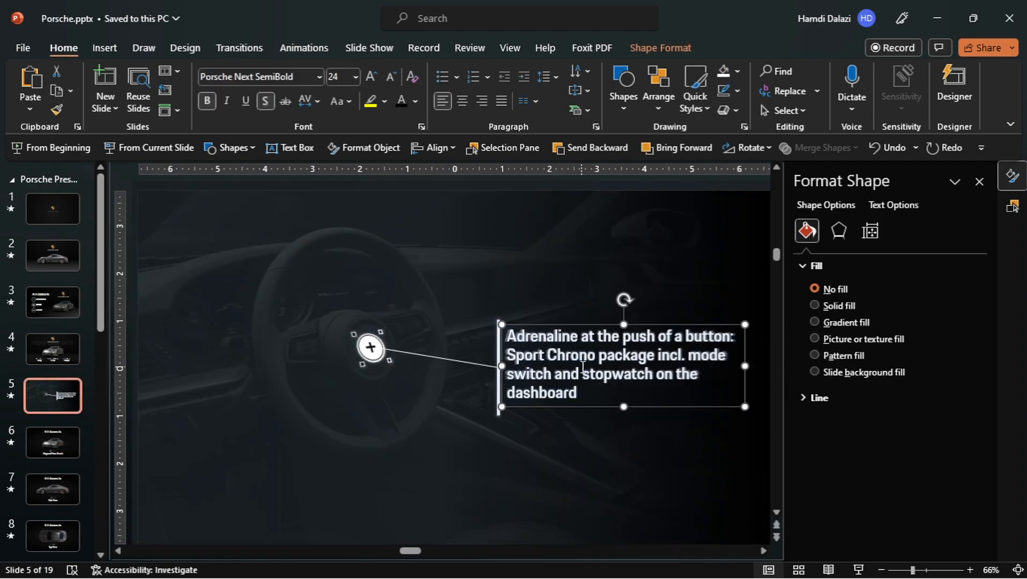
click(17, 174)
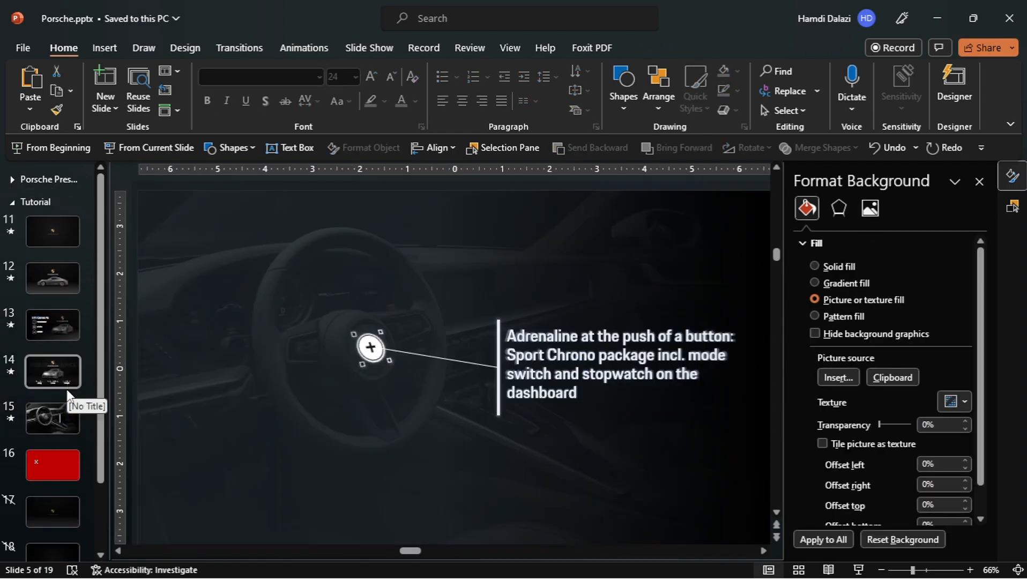
click(63, 410)
key(ctrl+v)
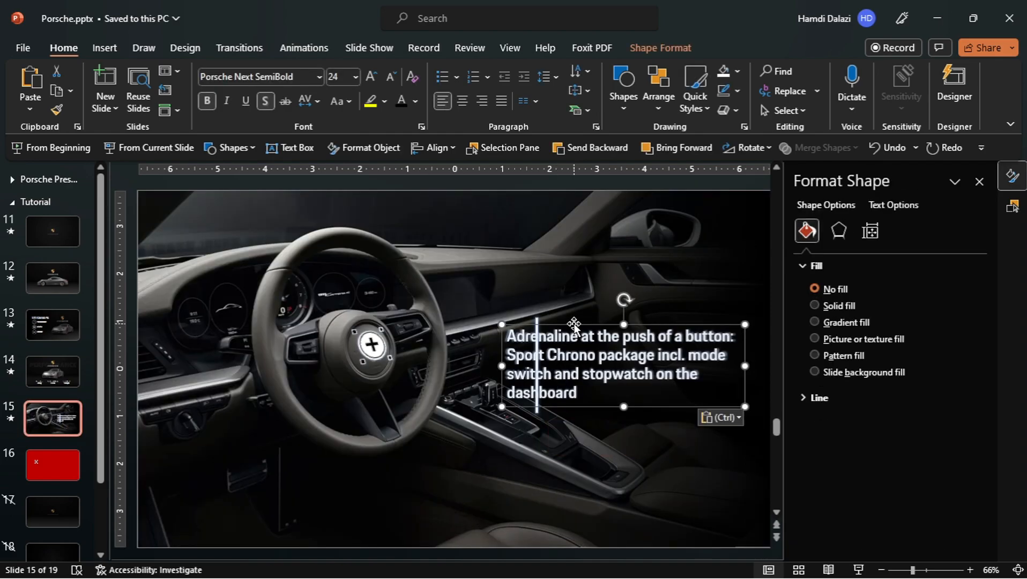
Step: Move the thin white vertical rectangle so it stands just left of the pasted text
click(537, 321)
ctrl+scroll(537, 321, up, 4)
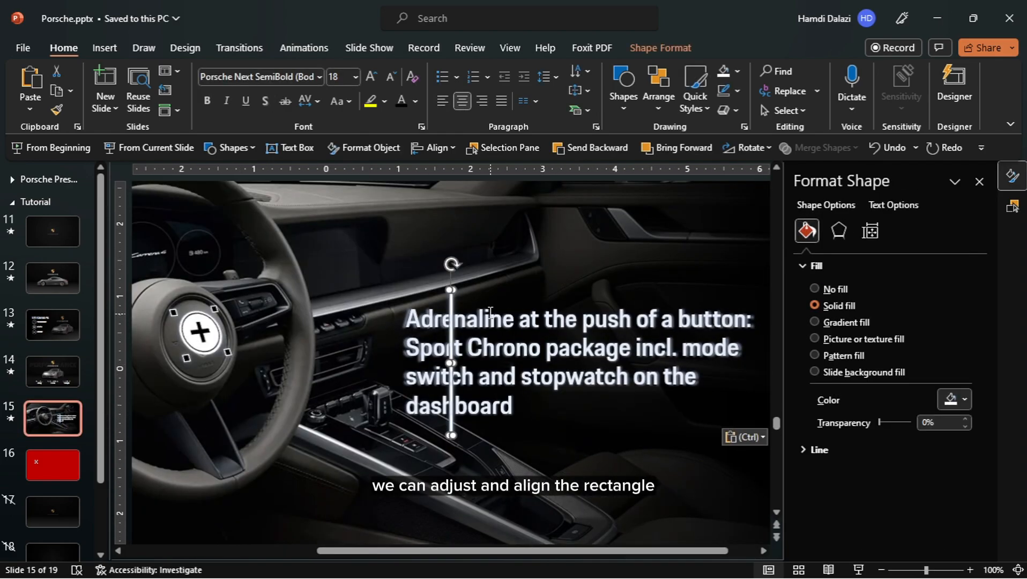
drag(453, 307, 393, 309)
key(Left)
key(Left)
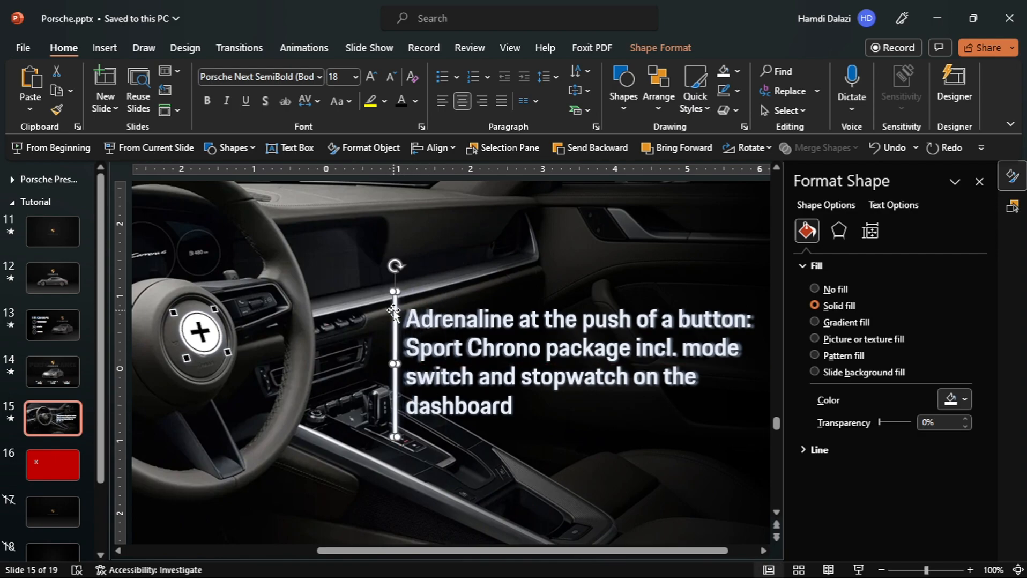
key(Right)
key(Escape)
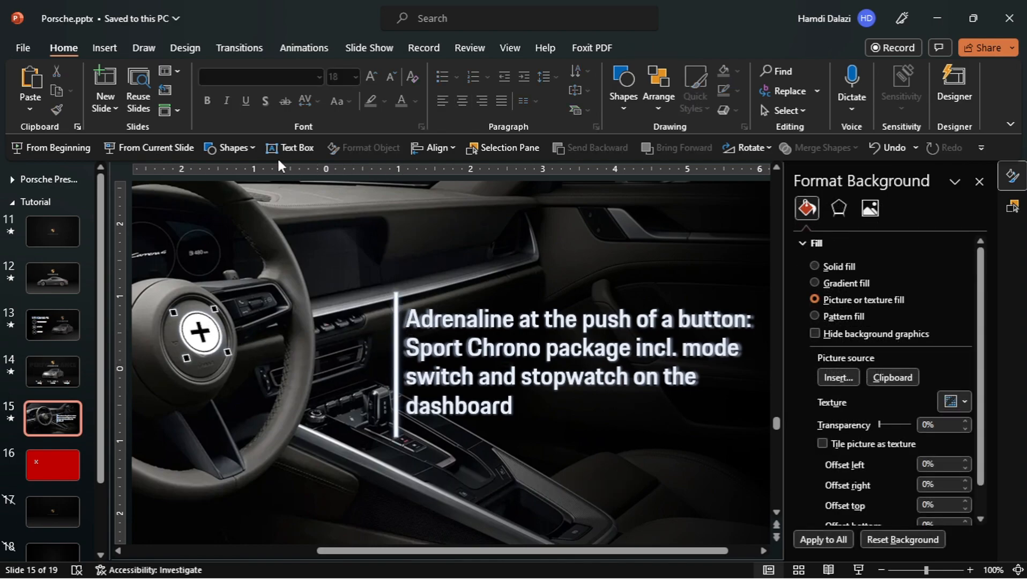
Step: Draw a straight line from the middle of the white vertical bar to the plus-sign marker on the steering wheel
click(246, 150)
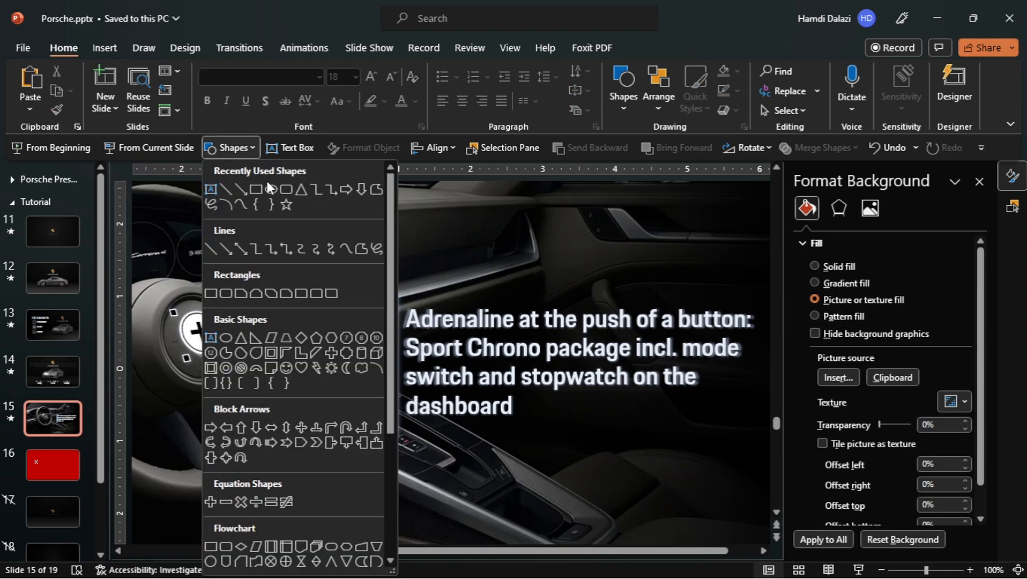
click(227, 194)
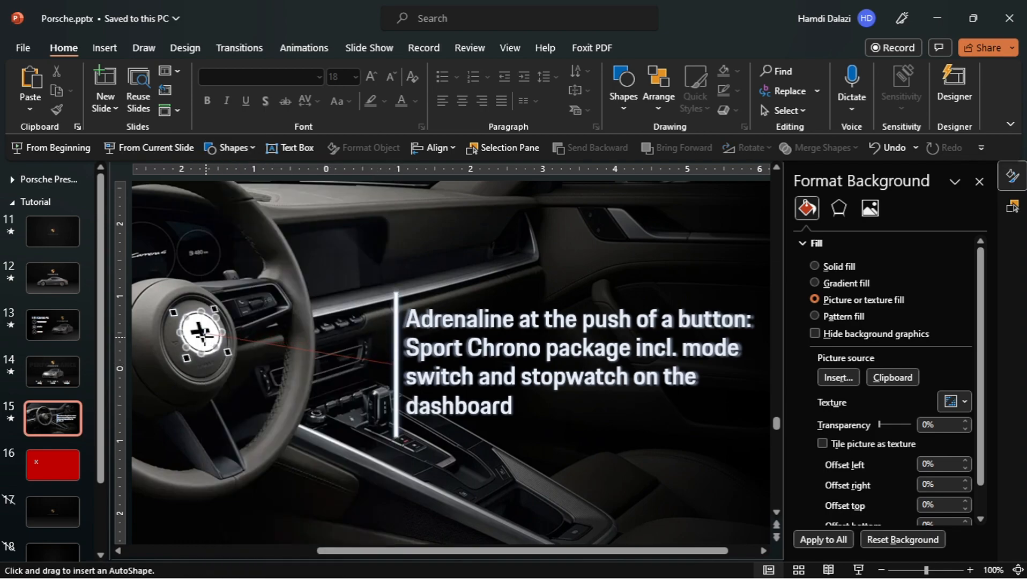
drag(201, 333, 201, 333)
Step: Set the connecting line's colour to white and its weight to 1 pt
click(436, 105)
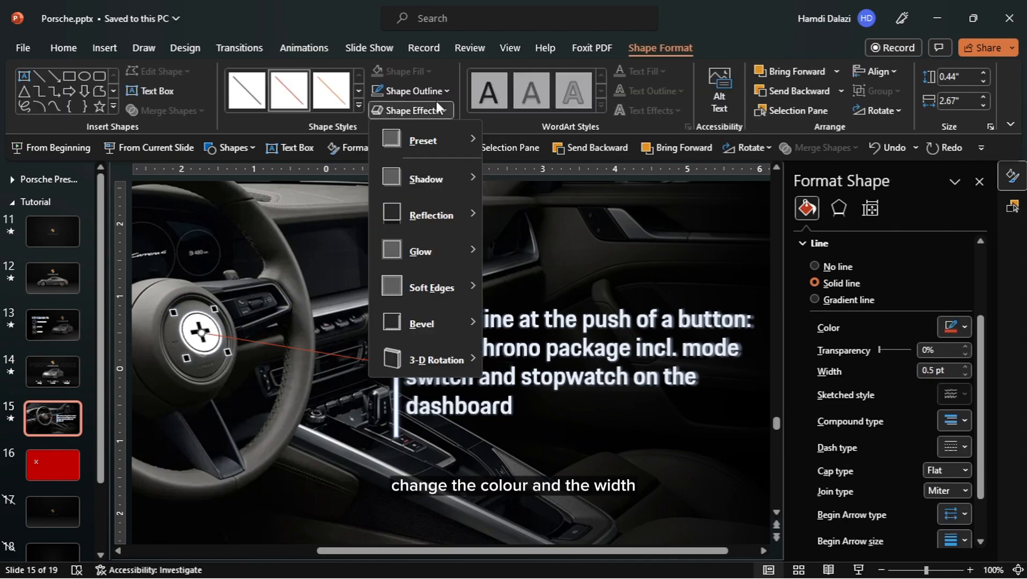
click(434, 91)
click(377, 129)
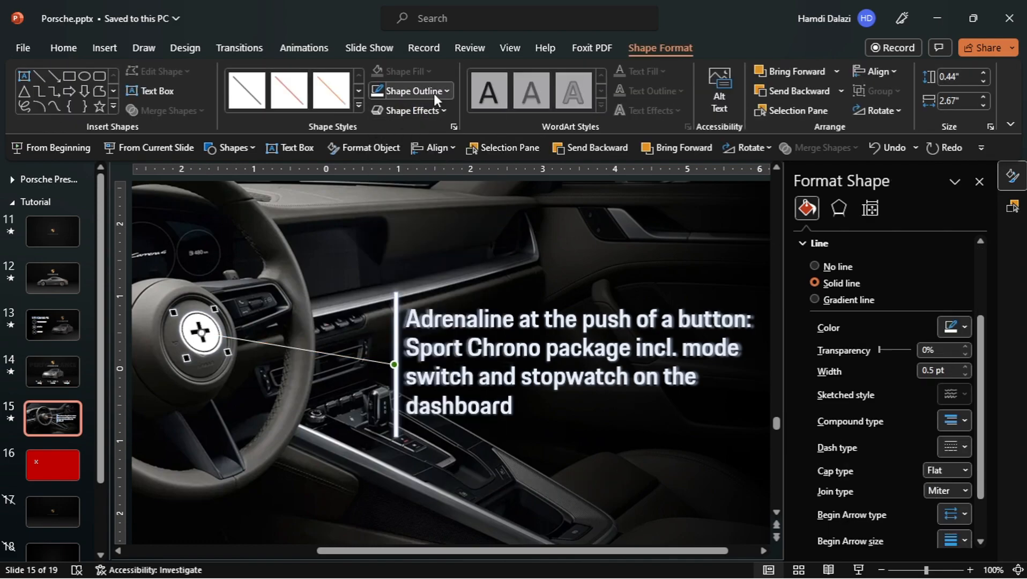
click(433, 92)
mouse_move(479, 365)
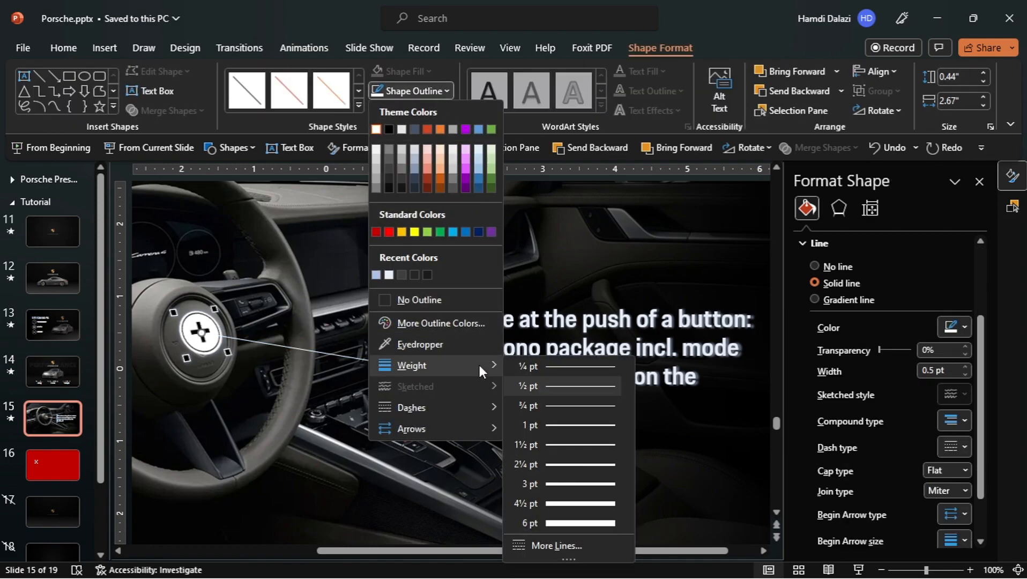
click(561, 425)
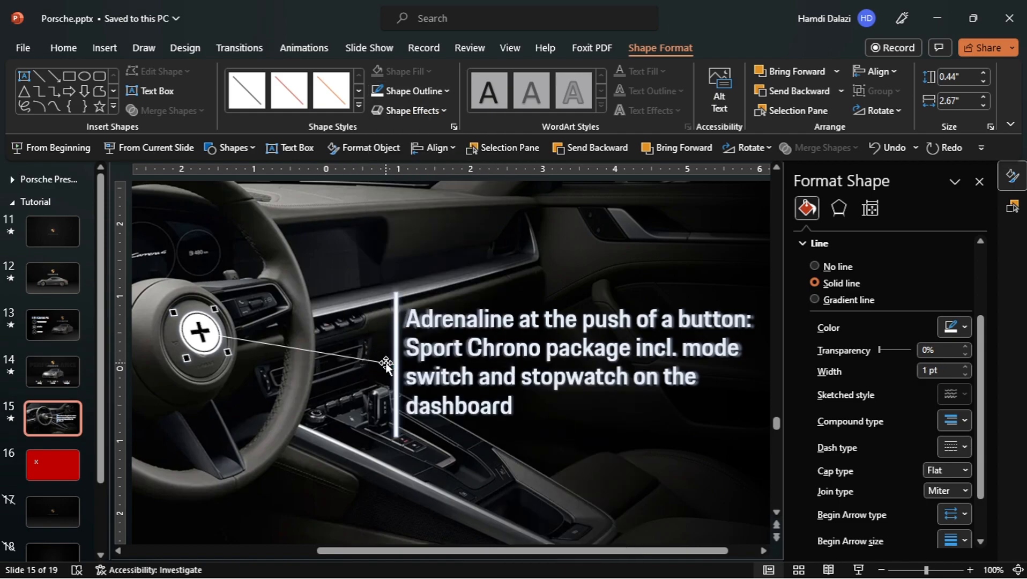
key(Escape)
Step: Send the white connecting line to the back so it lies behind the plus-sign marker
scroll(417, 360, down, 5)
click(403, 357)
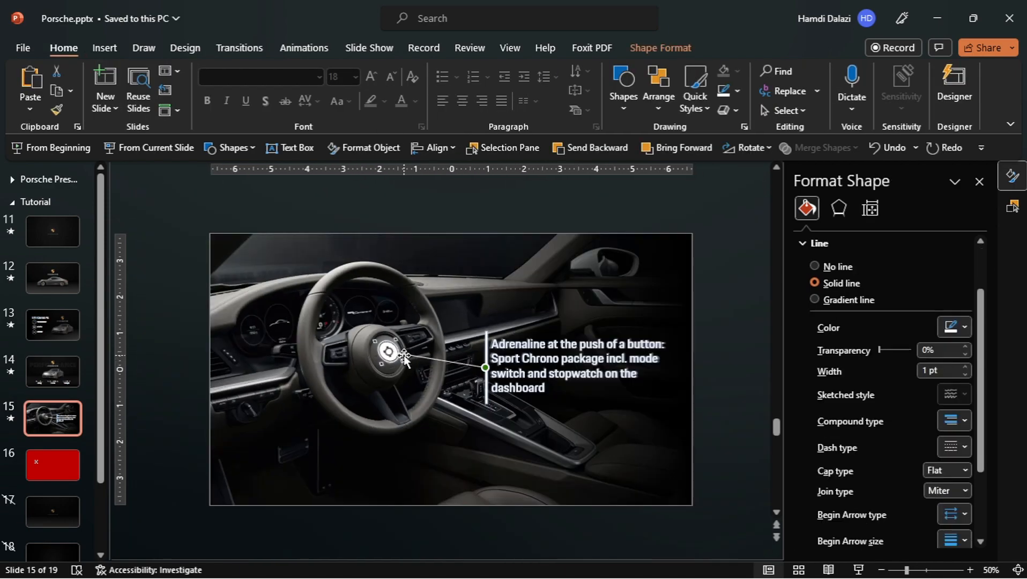
scroll(404, 357, up, 7)
key(Escape)
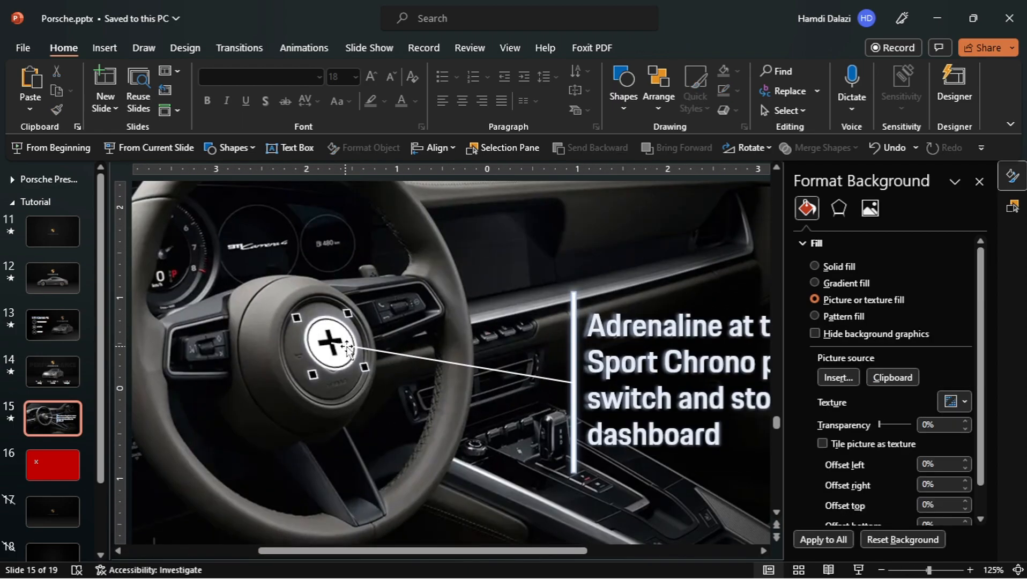
click(375, 351)
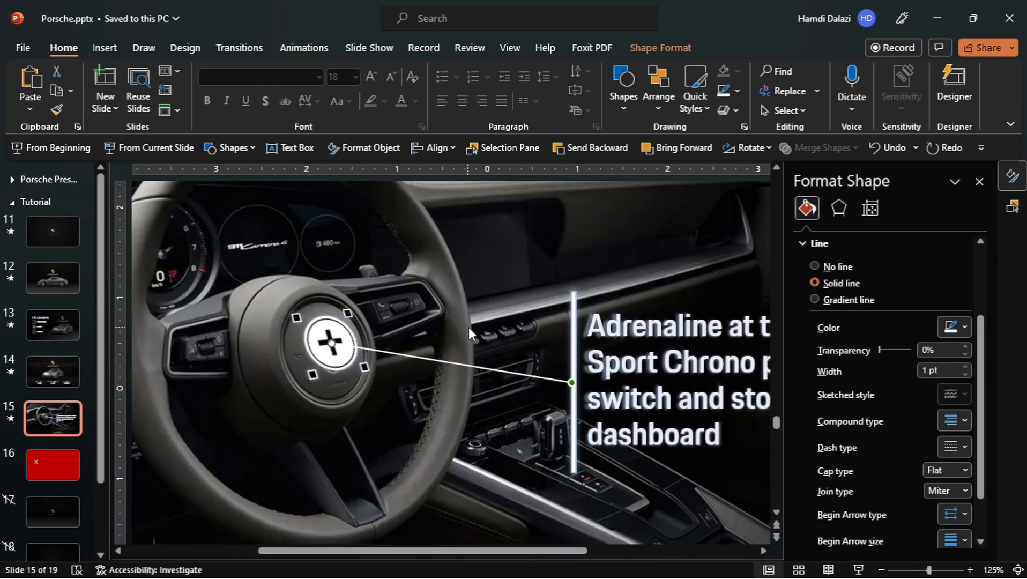
click(669, 48)
click(840, 91)
click(831, 132)
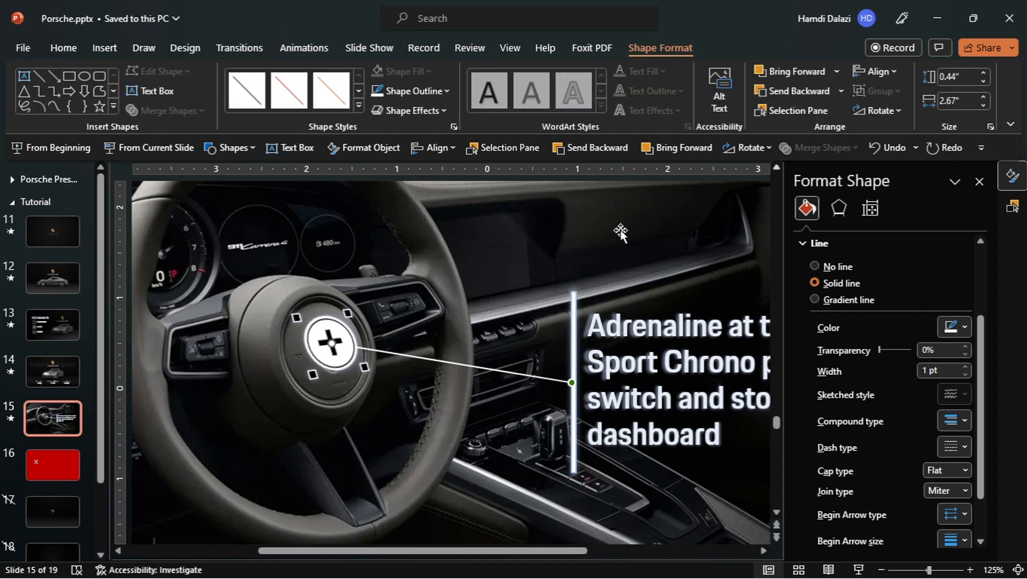
click(343, 357)
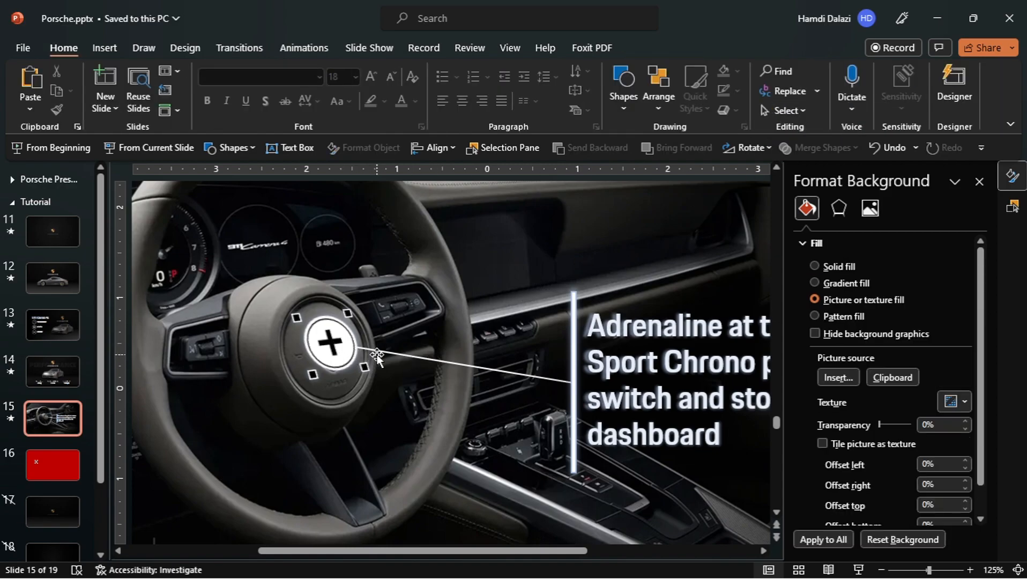
Step: Show the list of objects on the slide and unhide 3D Model 1
scroll(377, 356, down, 6)
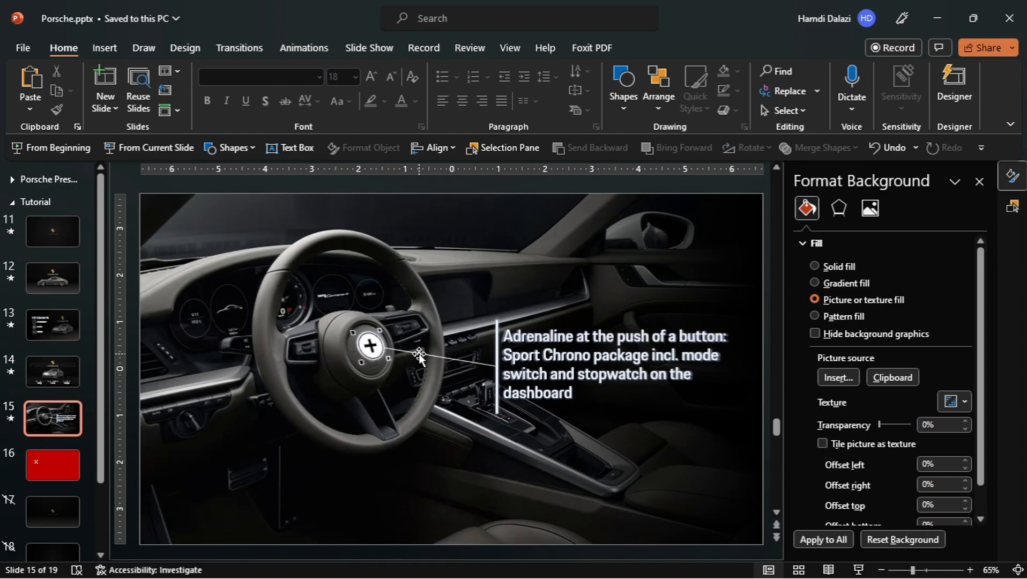
scroll(419, 355, down, 3)
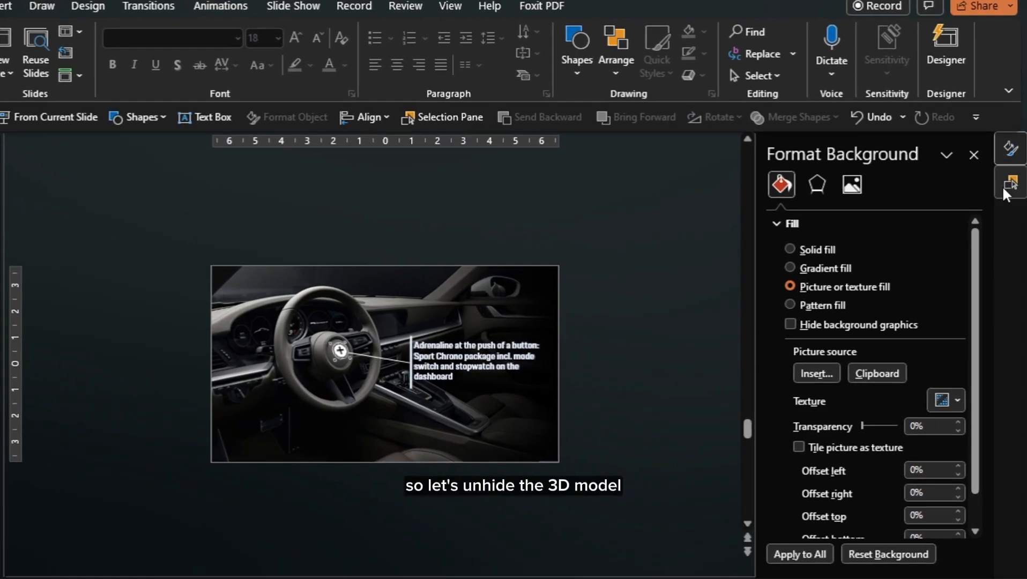
click(1012, 207)
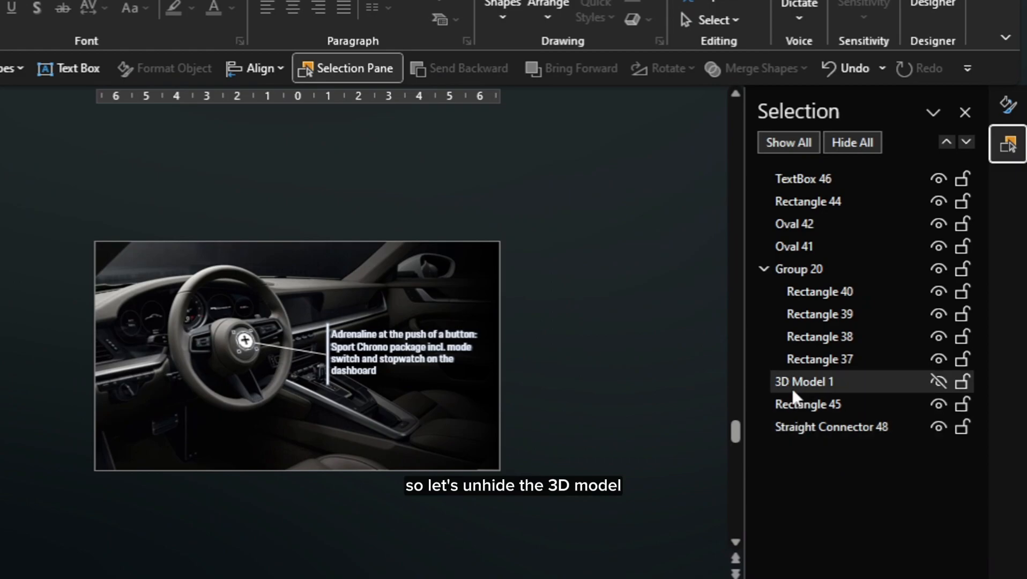
click(934, 377)
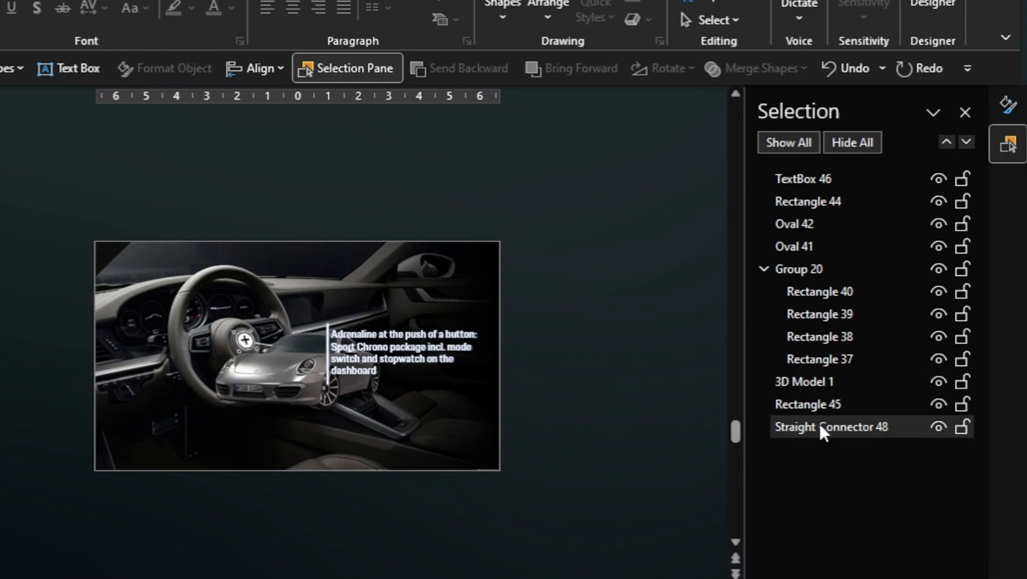
Step: Hide every object on the slide except the 3D car model, including the callout text, markers, rectangles and straight connector
click(934, 403)
click(937, 269)
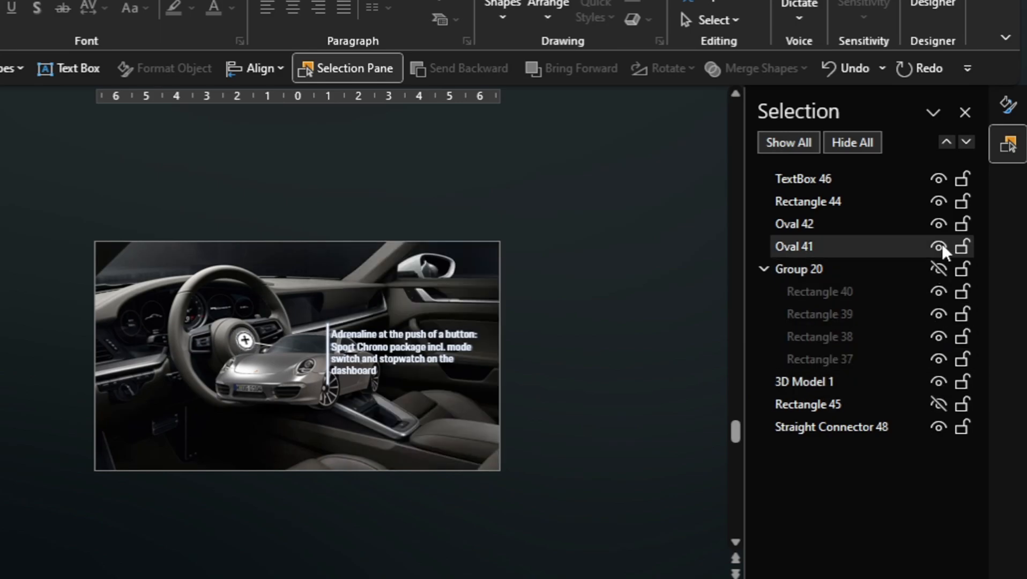
click(937, 246)
click(938, 223)
click(937, 201)
click(937, 179)
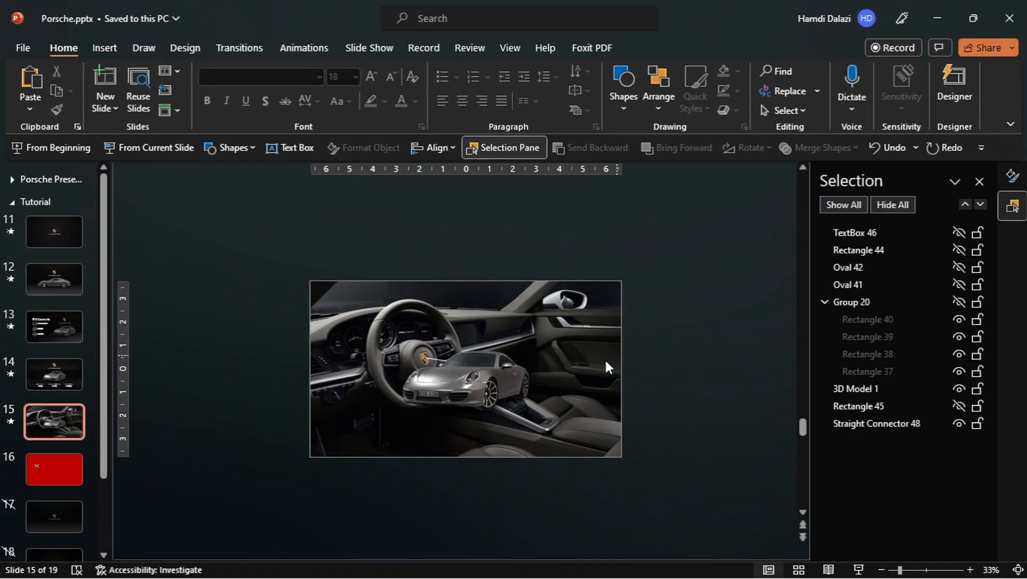
click(480, 388)
scroll(480, 387, up, 3)
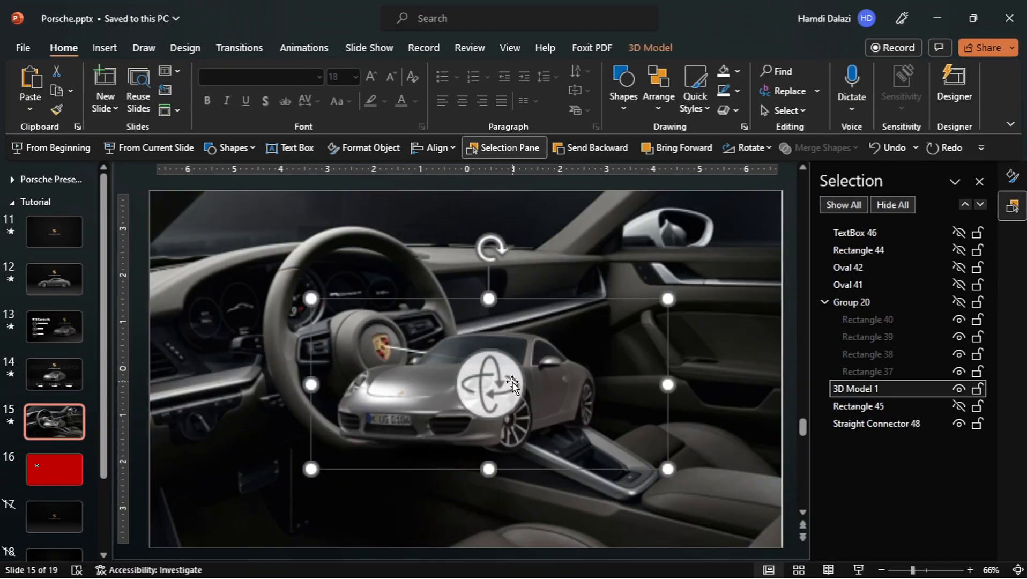
click(959, 424)
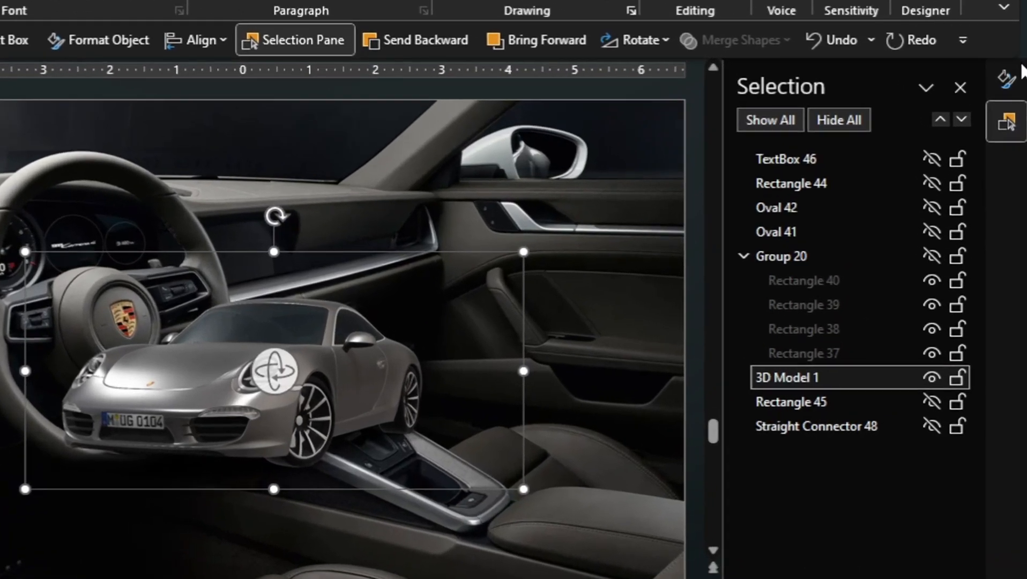
Step: Set the 3D car model's rotation to X 174.4°, Y 308.4° and Z 184.4°
click(1011, 175)
click(815, 131)
click(846, 128)
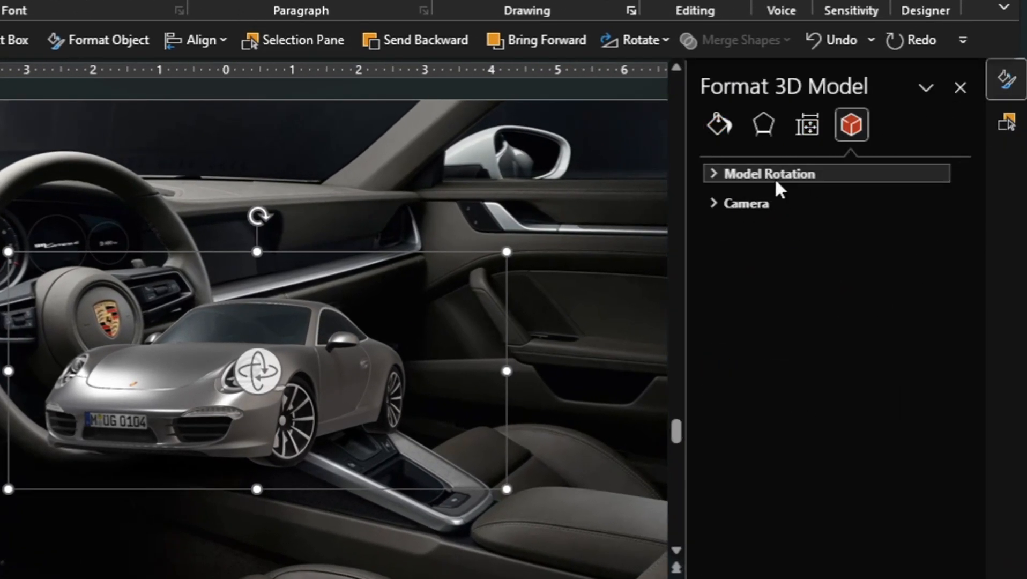
click(715, 171)
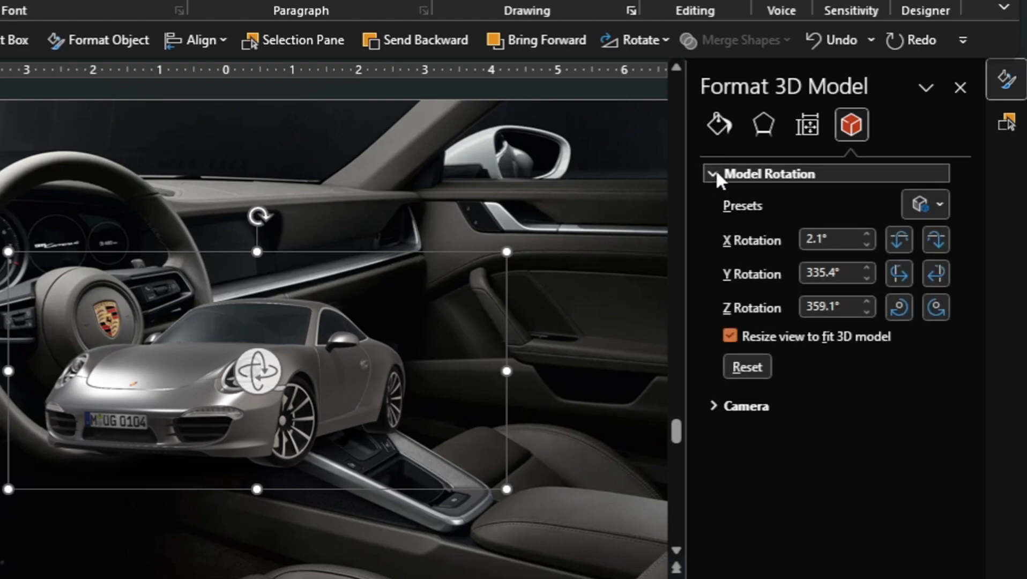
click(811, 239)
text(174)
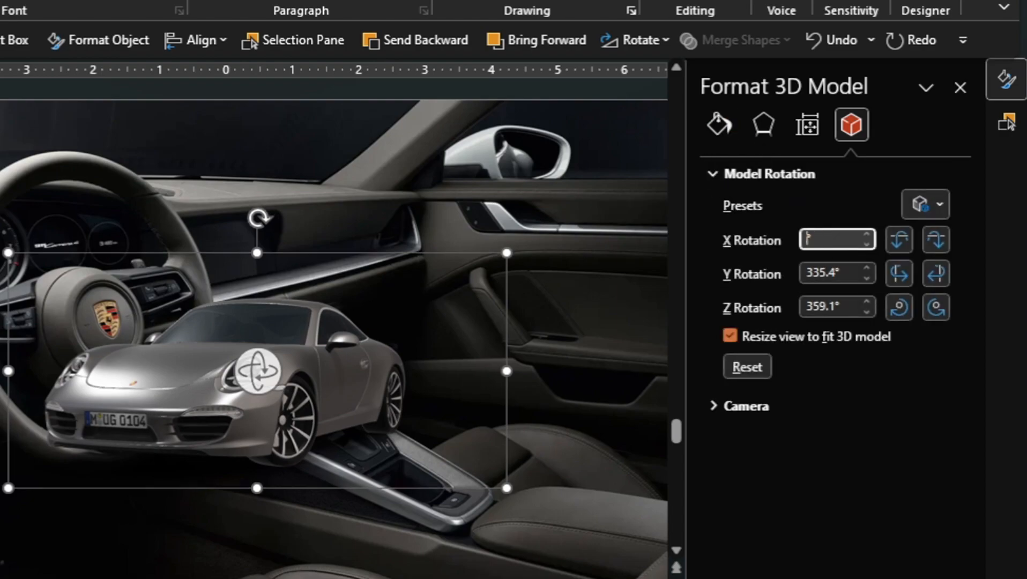
text(.4)
key(Tab)
text(3)
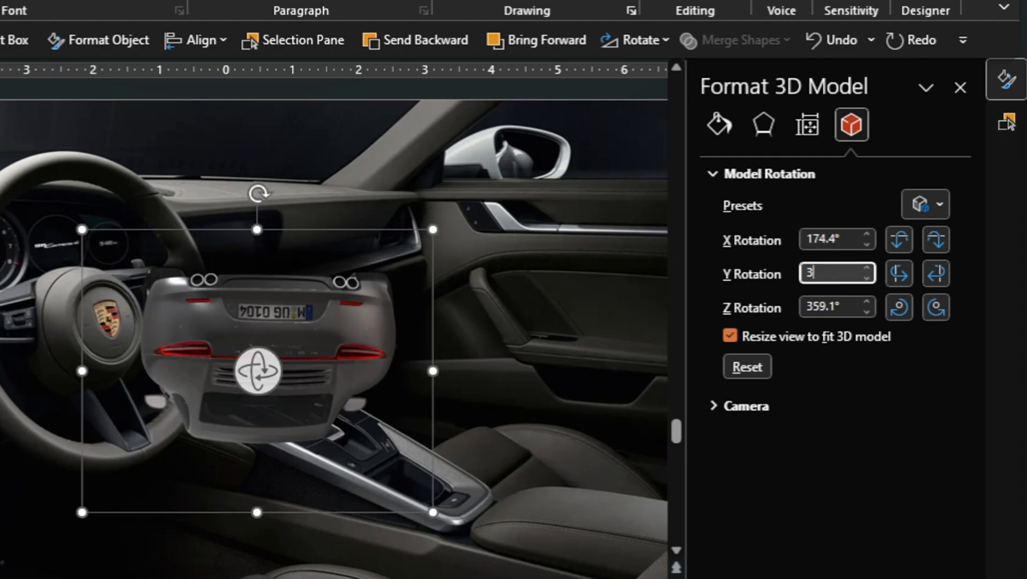
text(08.4)
click(831, 309)
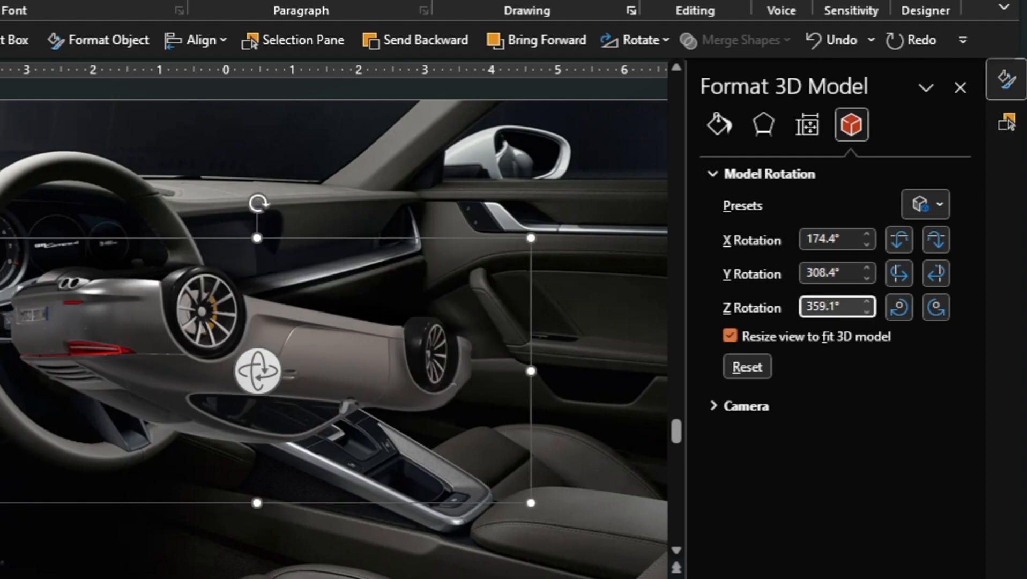
text(184.4)
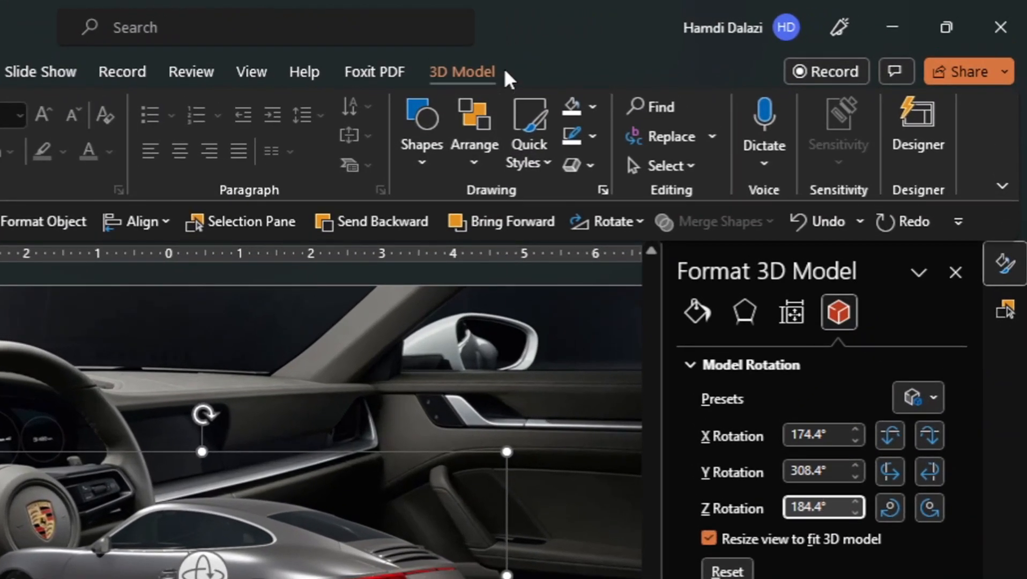
Step: Set the 3D car model's width to 300 inches
click(665, 48)
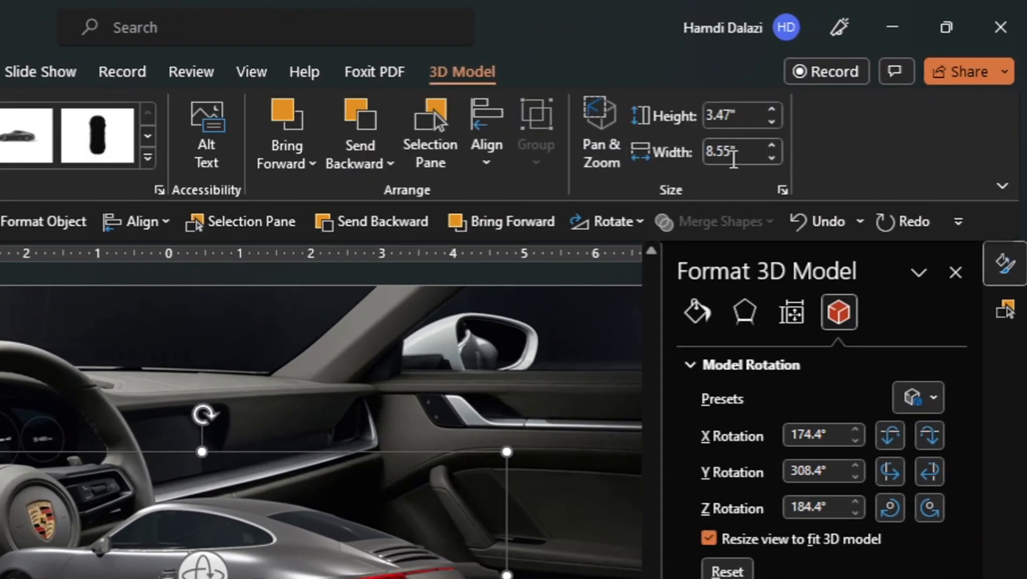
click(733, 158)
text(300)
key(Return)
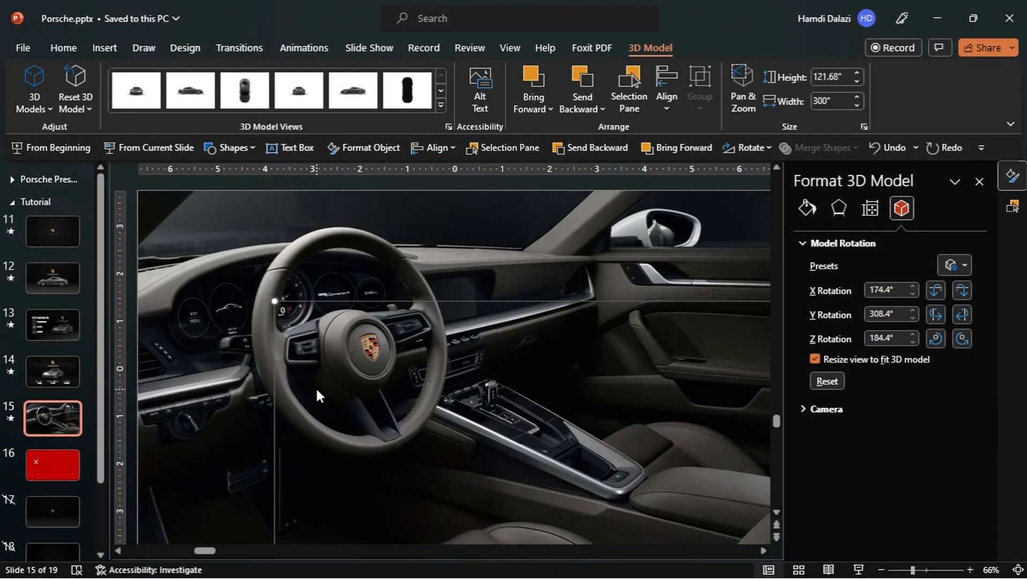
Step: Move the enlarged 3D car so that its dark front side window covers the whole slide
scroll(370, 366, down, 6)
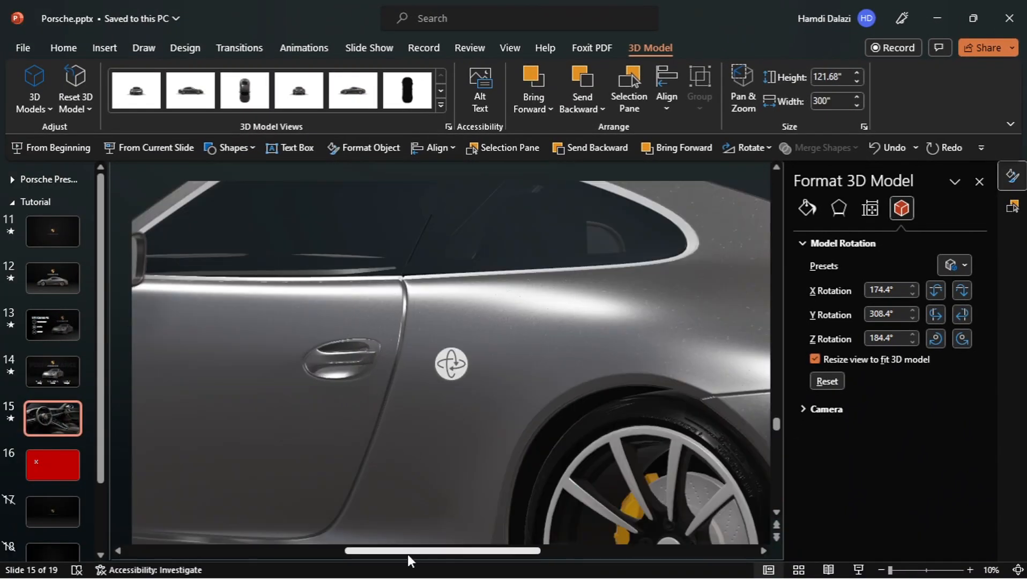
drag(408, 555, 276, 554)
click(778, 167)
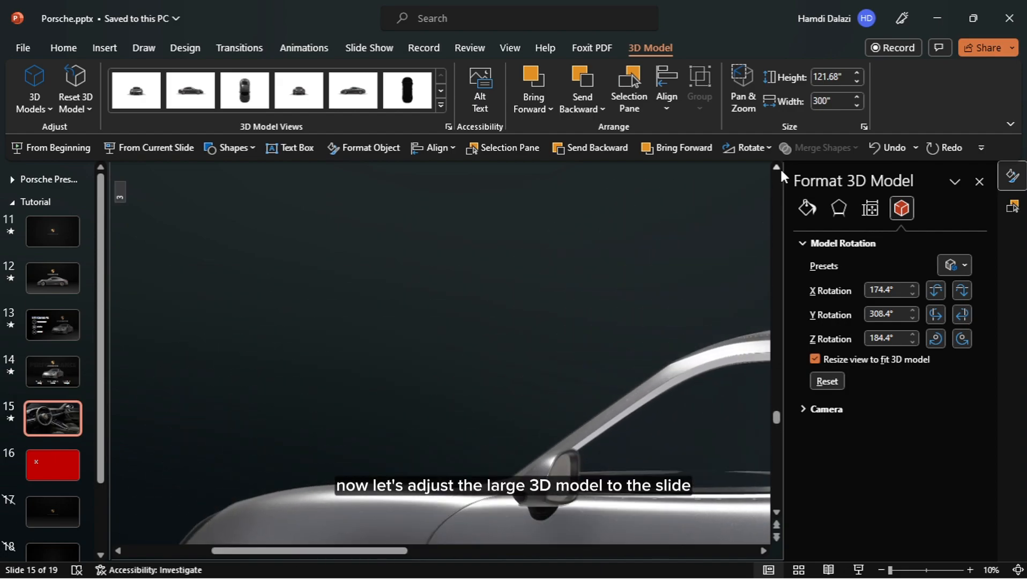
drag(357, 551, 242, 557)
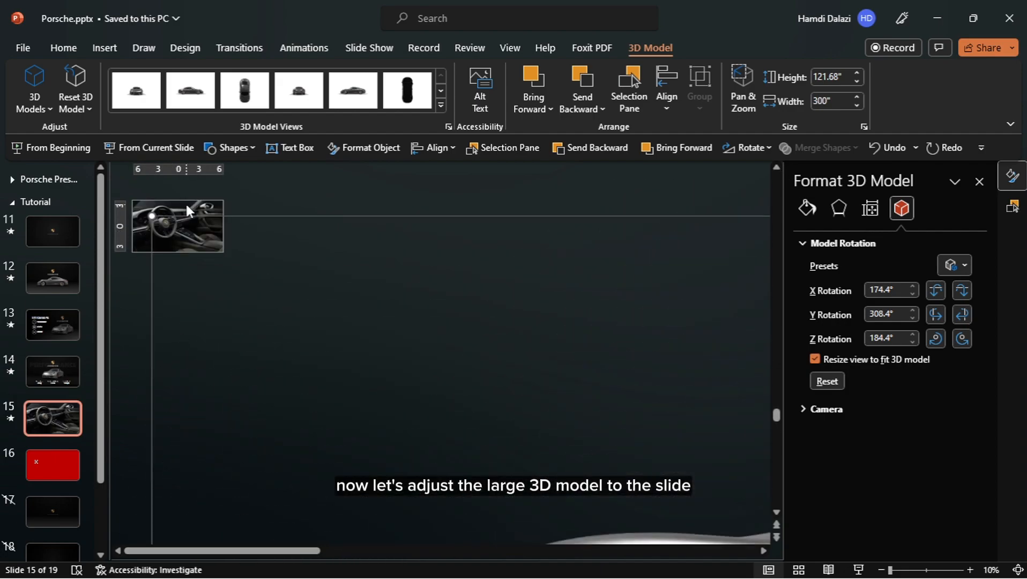
drag(326, 219, 128, 219)
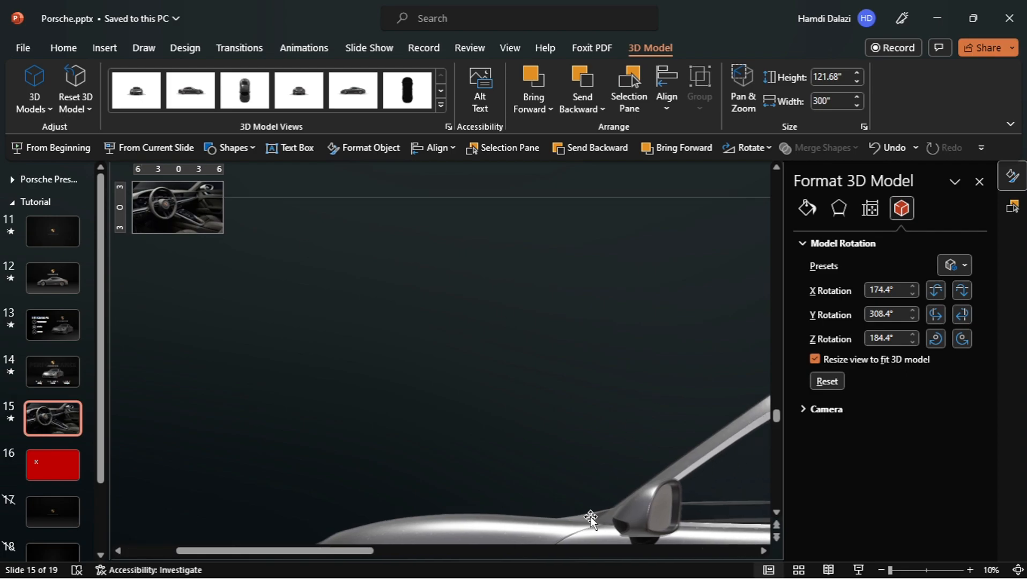
drag(588, 518, 224, 295)
drag(291, 320, 195, 321)
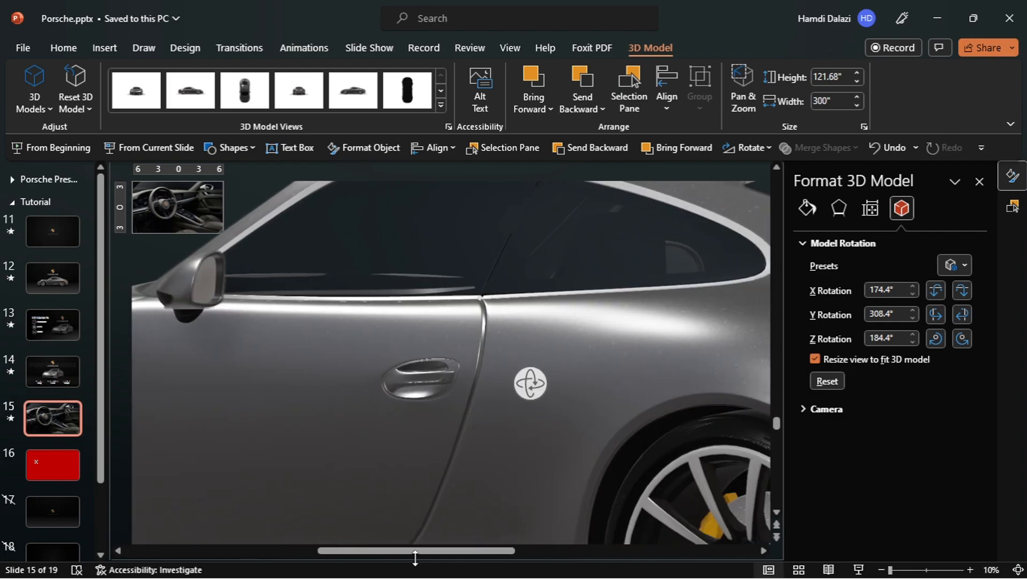
drag(410, 551, 337, 553)
drag(489, 400, 311, 380)
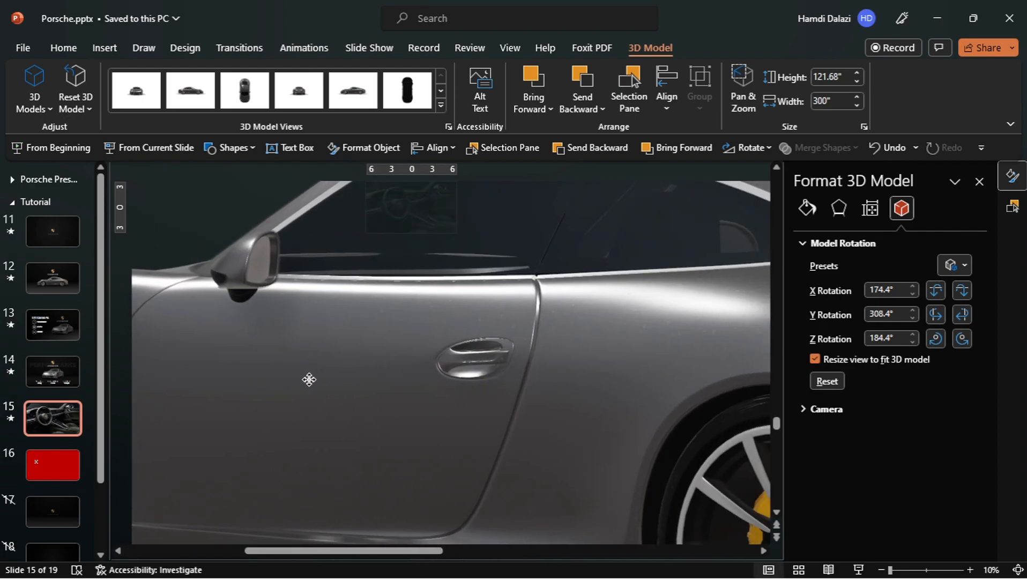
click(777, 168)
click(777, 168)
click(776, 168)
mouse_move(436, 405)
mouse_down()
mouse_move(461, 391)
mouse_move(469, 398)
mouse_move(446, 397)
mouse_up()
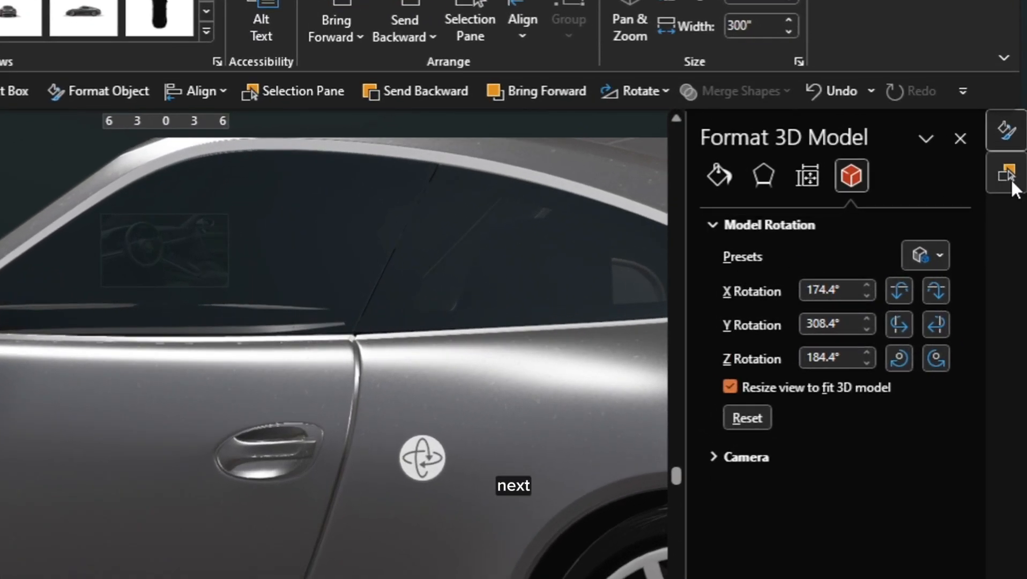
Step: Unhide all the hidden objects on the slide, including the straight connector, rectangles, ovals, group and text box
click(1007, 175)
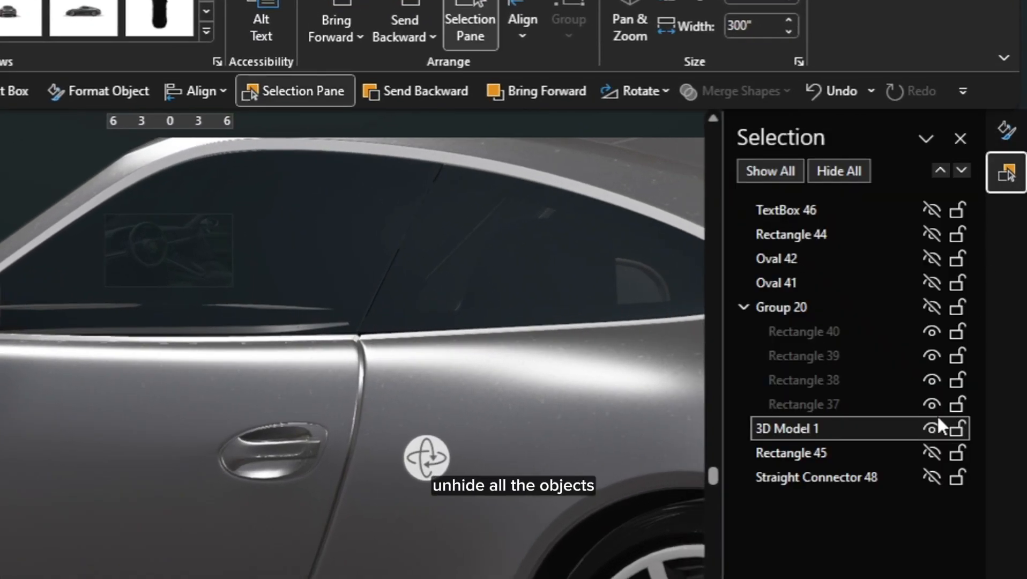
click(931, 477)
click(931, 307)
click(931, 283)
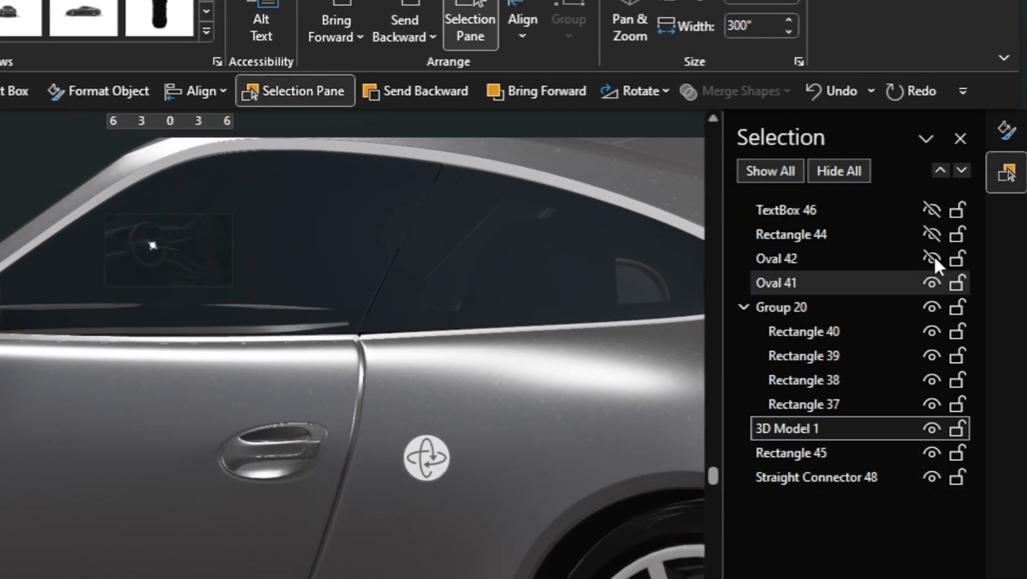
click(931, 258)
click(931, 235)
click(931, 209)
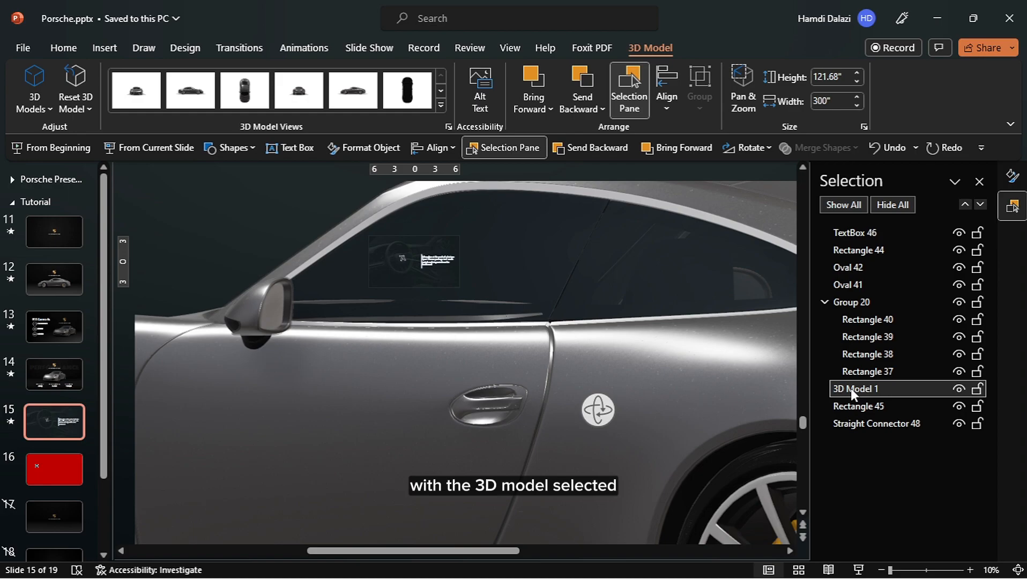
Step: Apply the Fade exit animation to the 3D car model
click(310, 47)
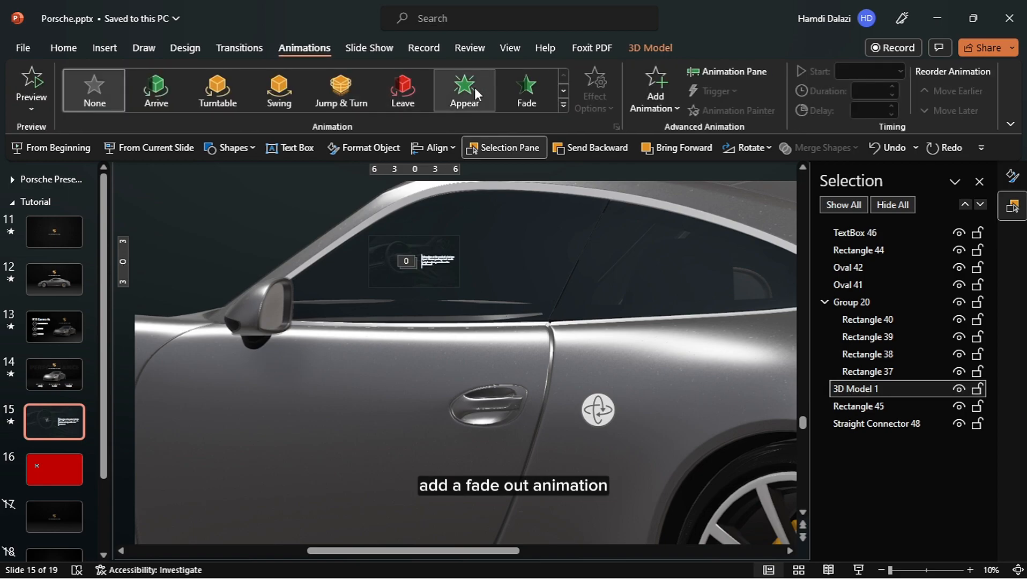
click(563, 106)
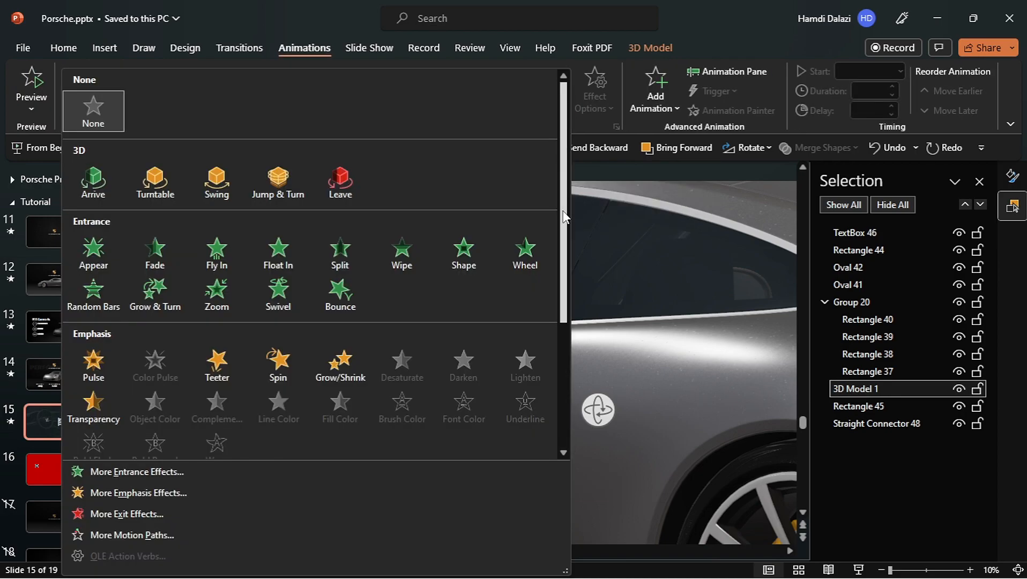
scroll(562, 256, down, 2)
drag(562, 256, 558, 321)
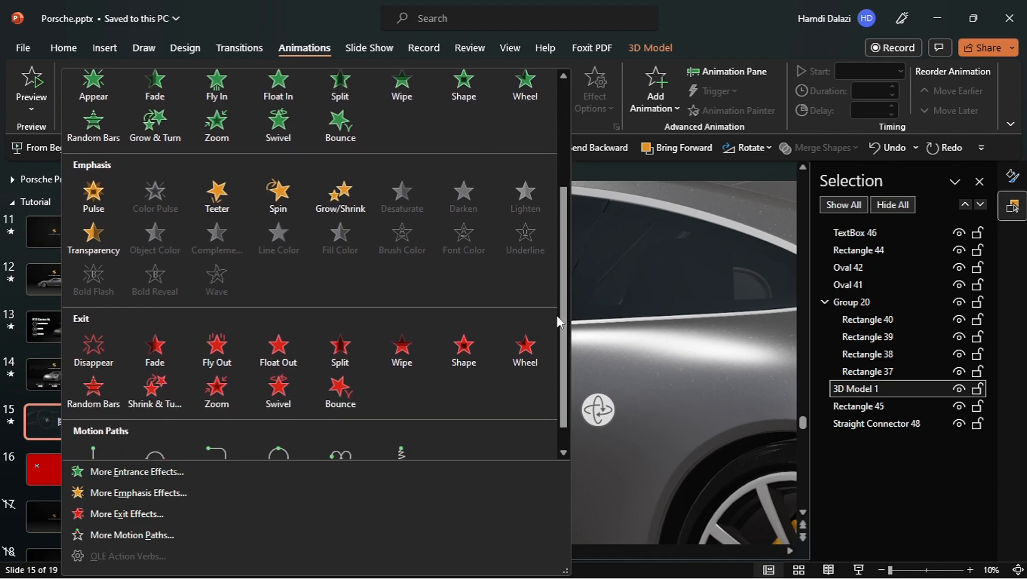
click(166, 367)
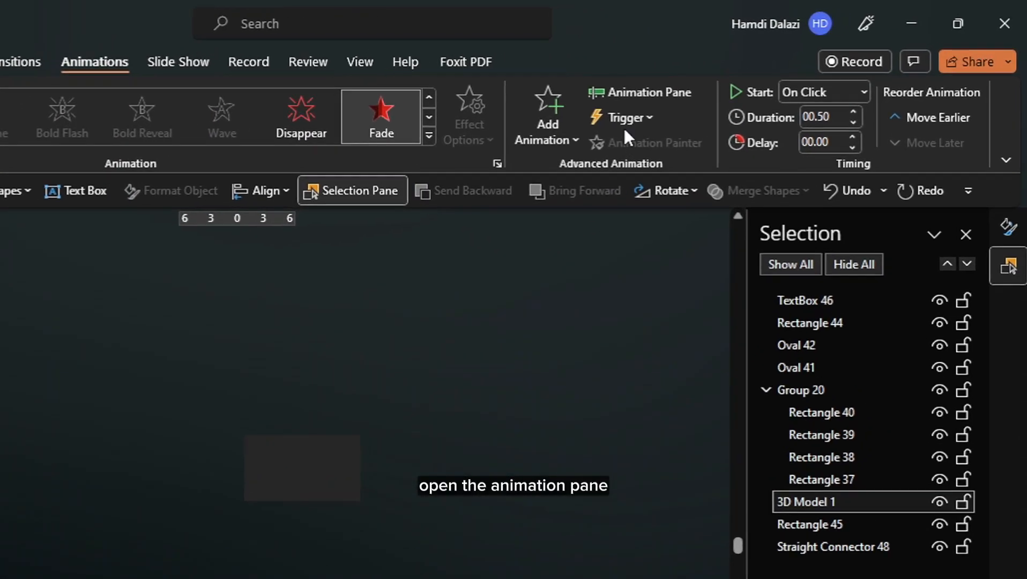
Step: Show the slide's animation list and delete both animations of the callout text box
click(729, 72)
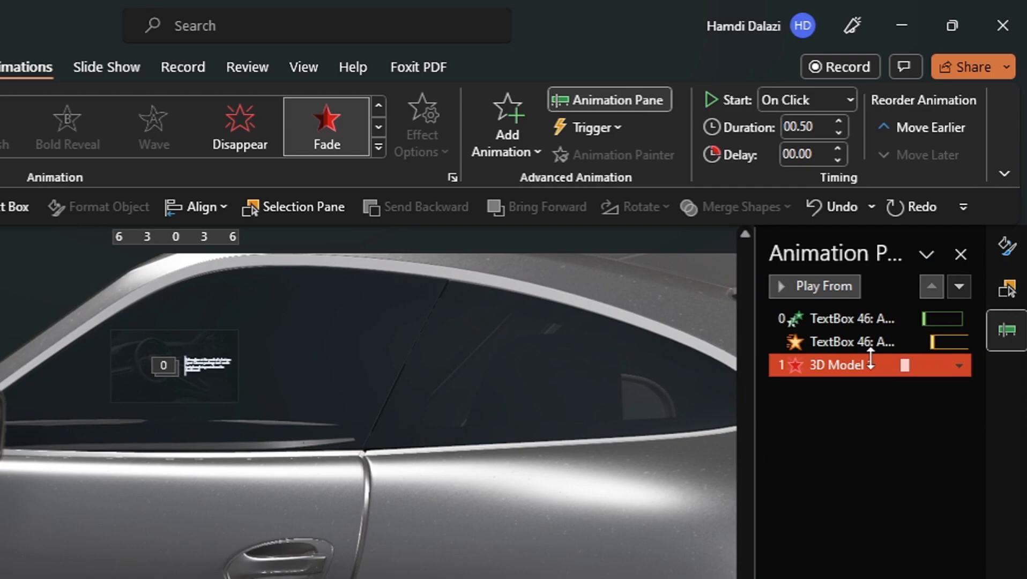
click(860, 319)
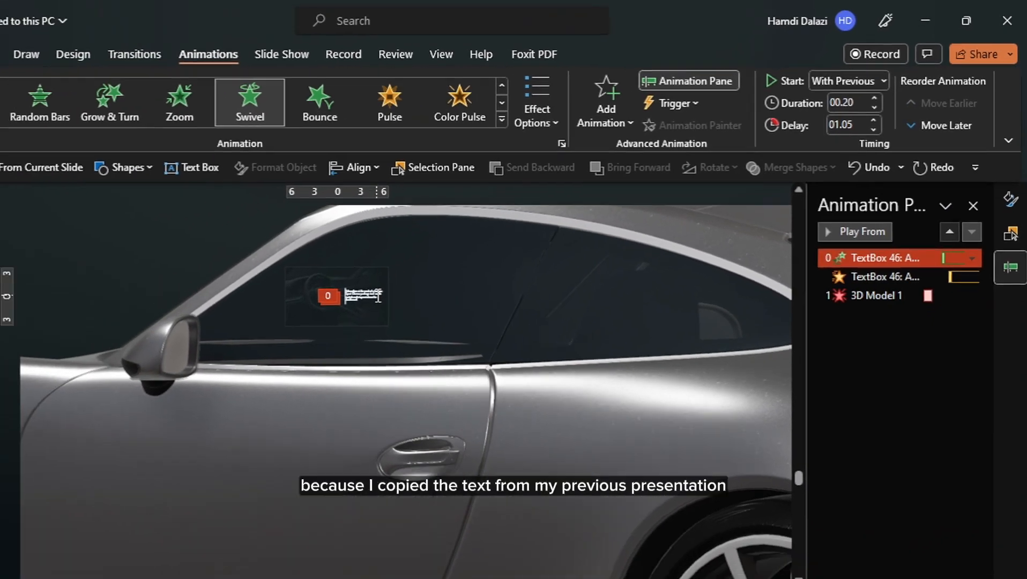
click(379, 296)
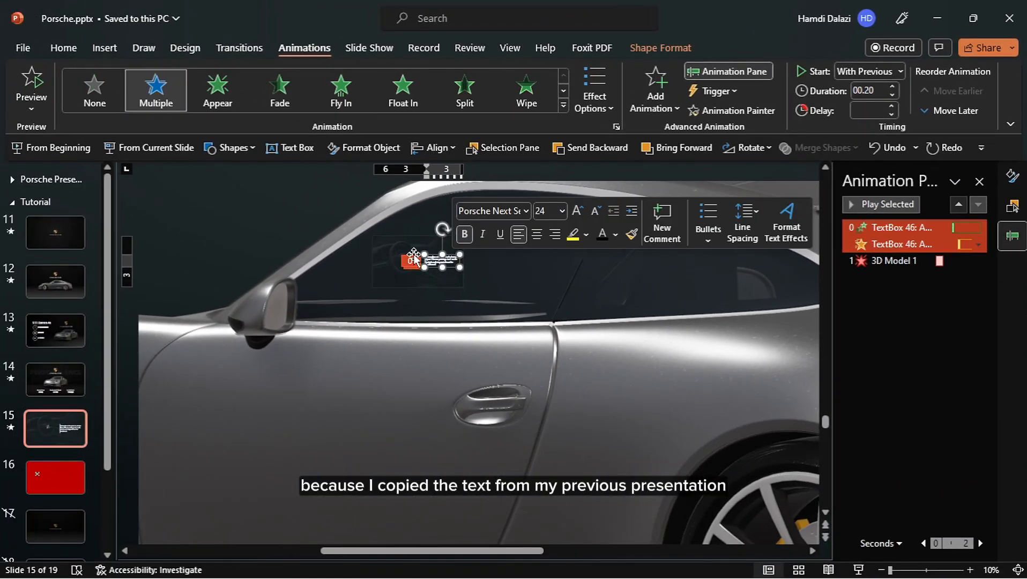
scroll(424, 264, up, 5)
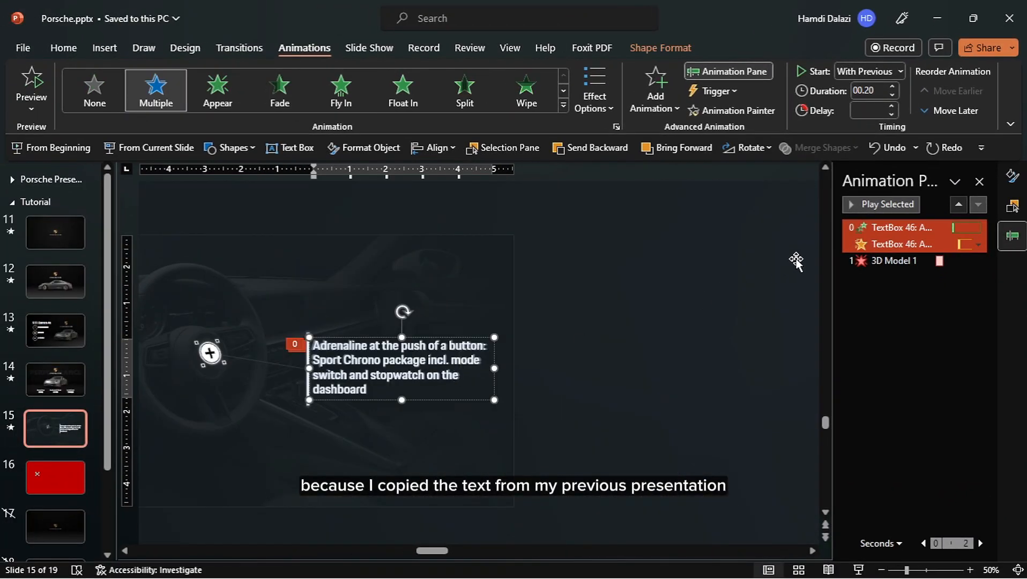
click(889, 227)
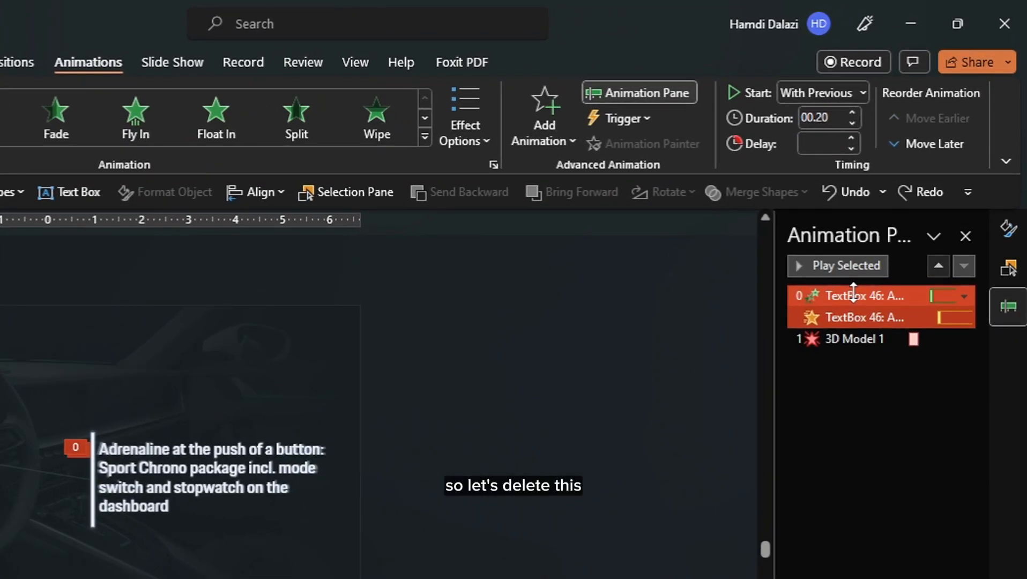
key(Delete)
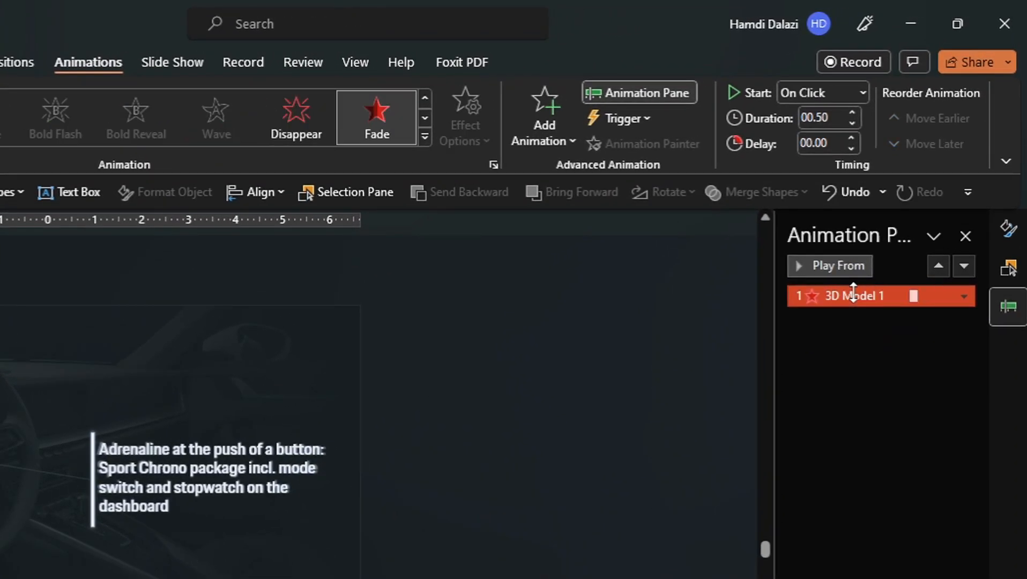
Step: Set the 3D car model's Fade exit animation to start With Previous
scroll(610, 393, down, 3)
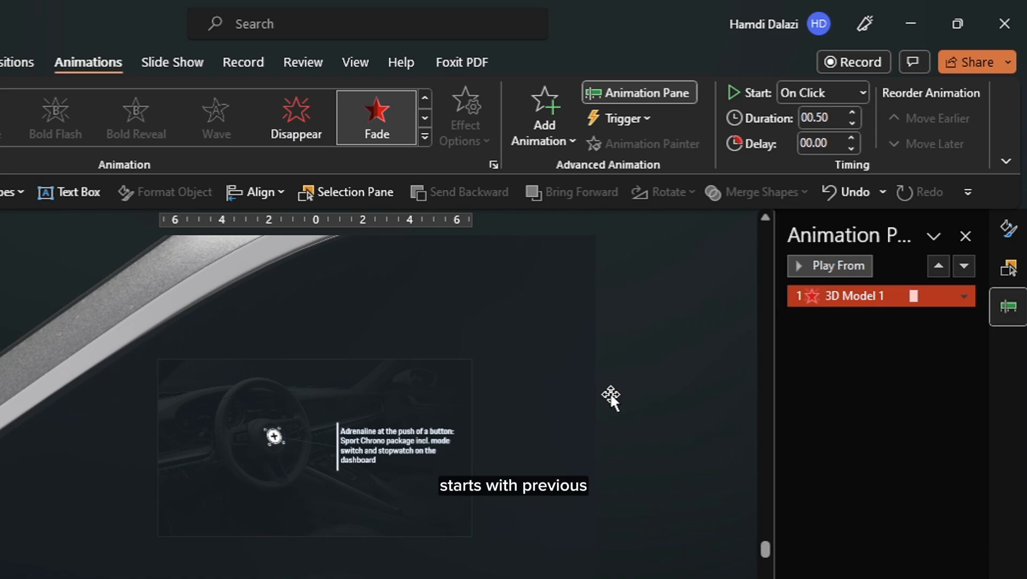
click(863, 92)
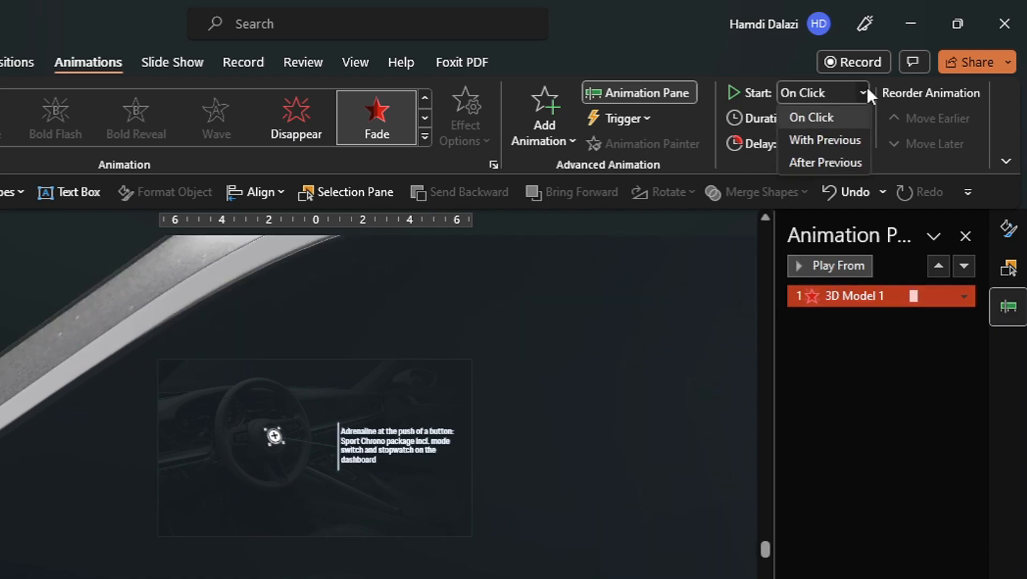
click(847, 138)
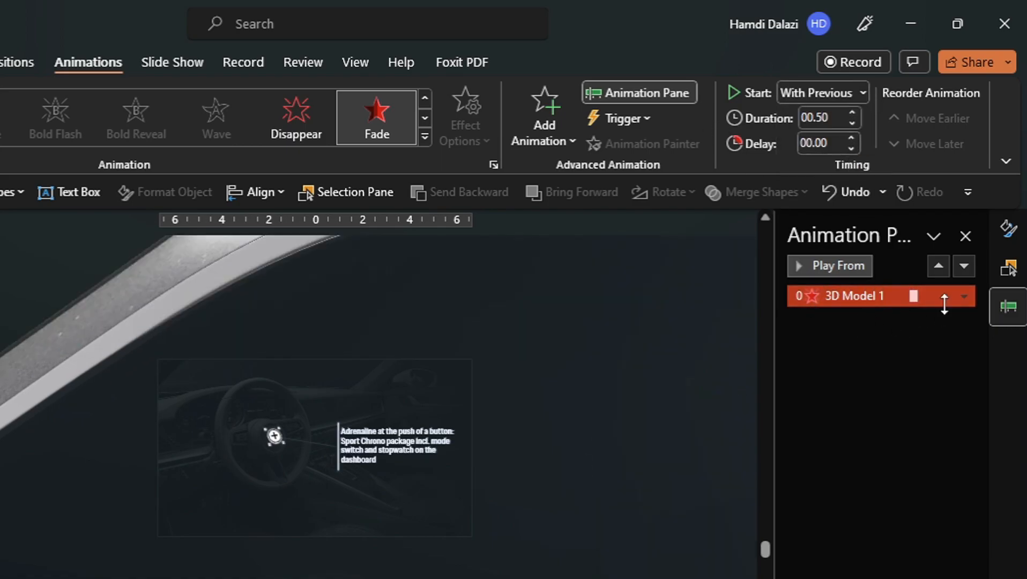
Step: Hide the 3D car model on the slide so the interior scene can be worked on
click(1006, 268)
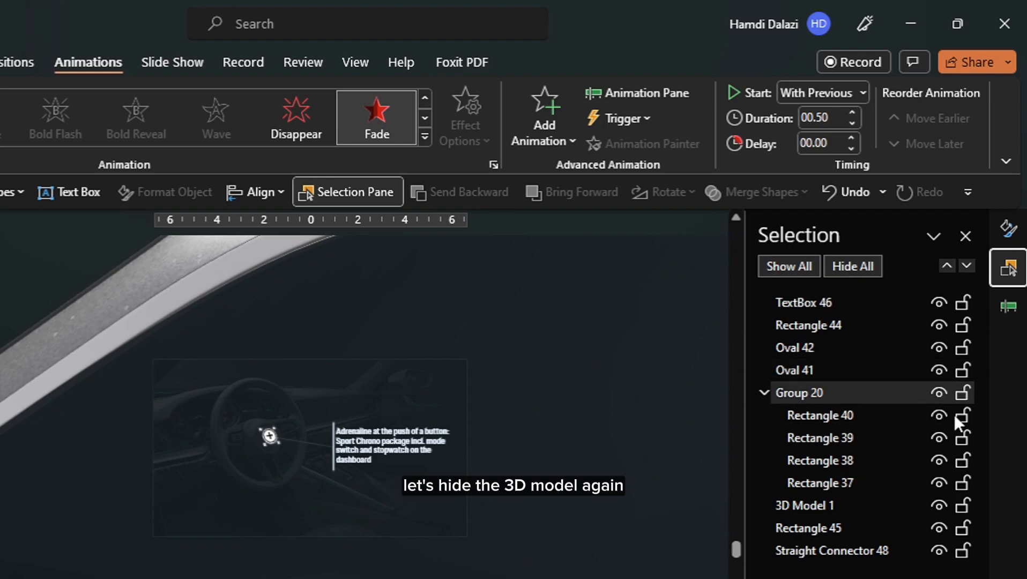
click(938, 505)
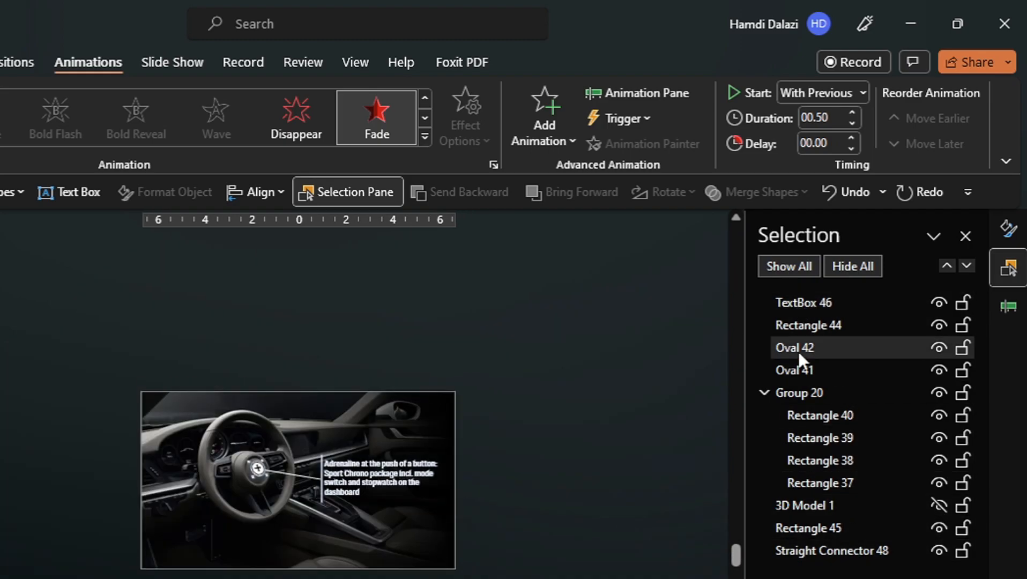
scroll(468, 435, up, 3)
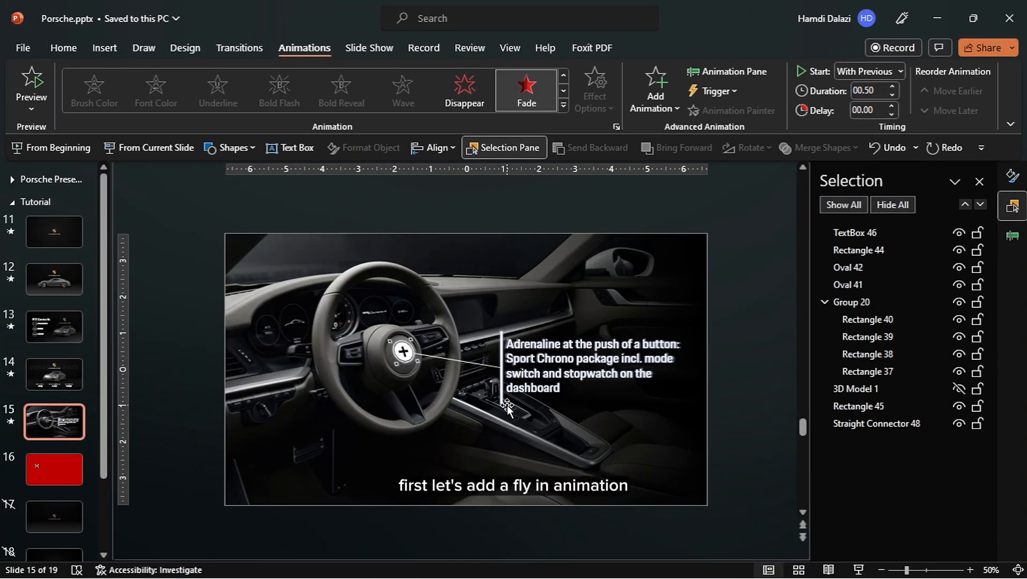
Step: Apply a Fly In entrance from the right to the dark gradient rectangle and set it to start With Previous
click(632, 455)
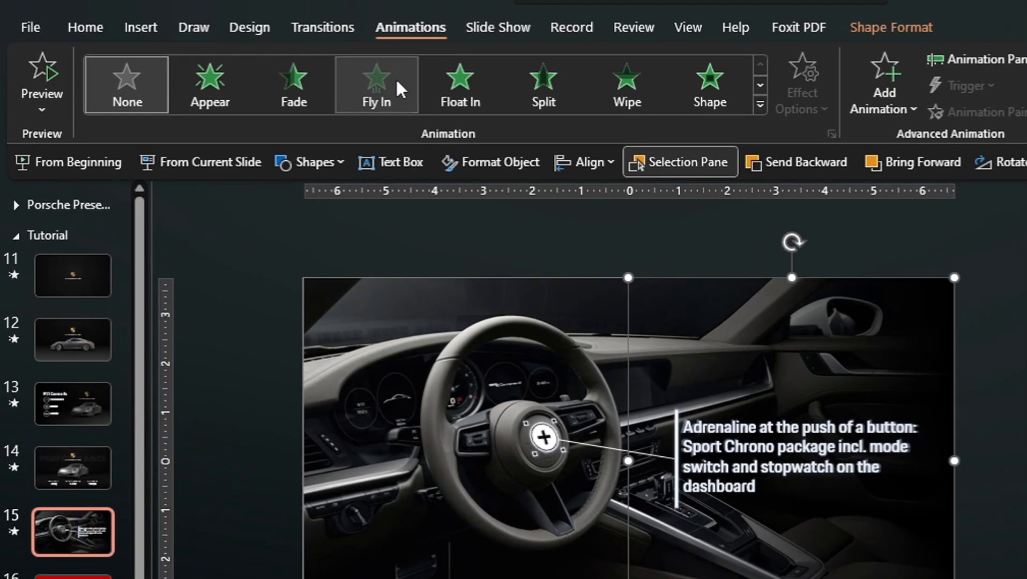
click(279, 89)
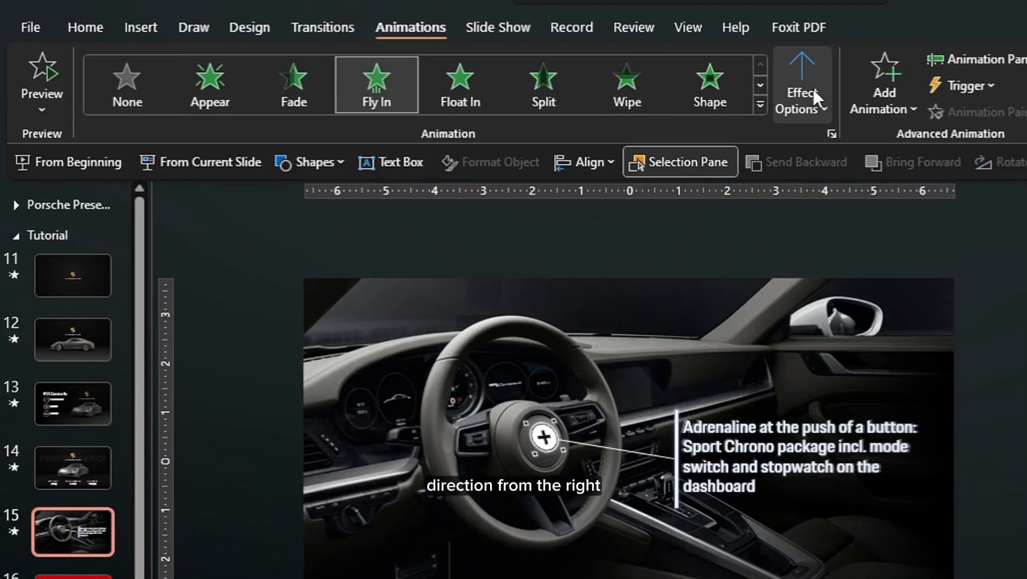
click(813, 89)
click(894, 474)
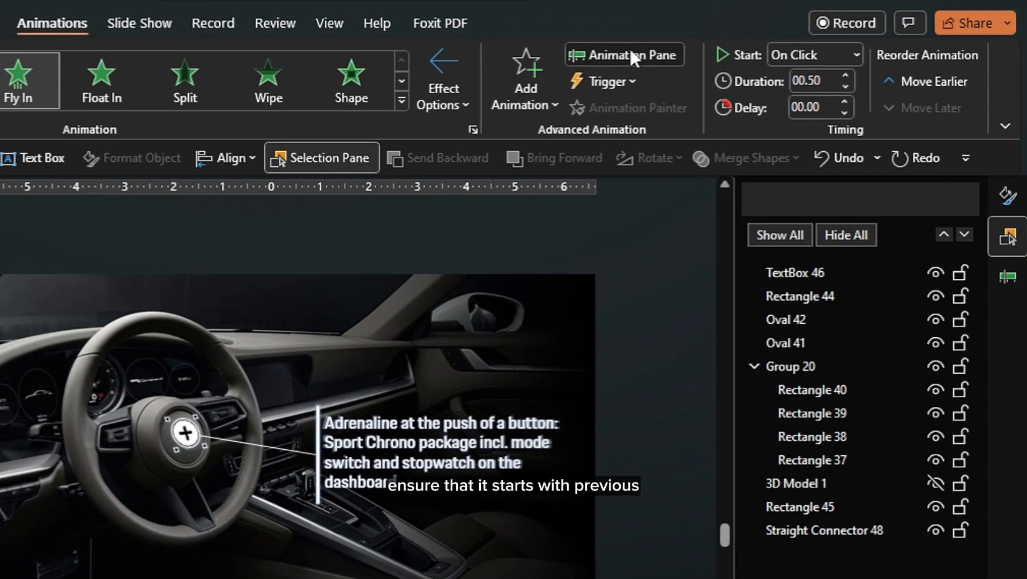
click(630, 53)
right_click(853, 276)
click(869, 302)
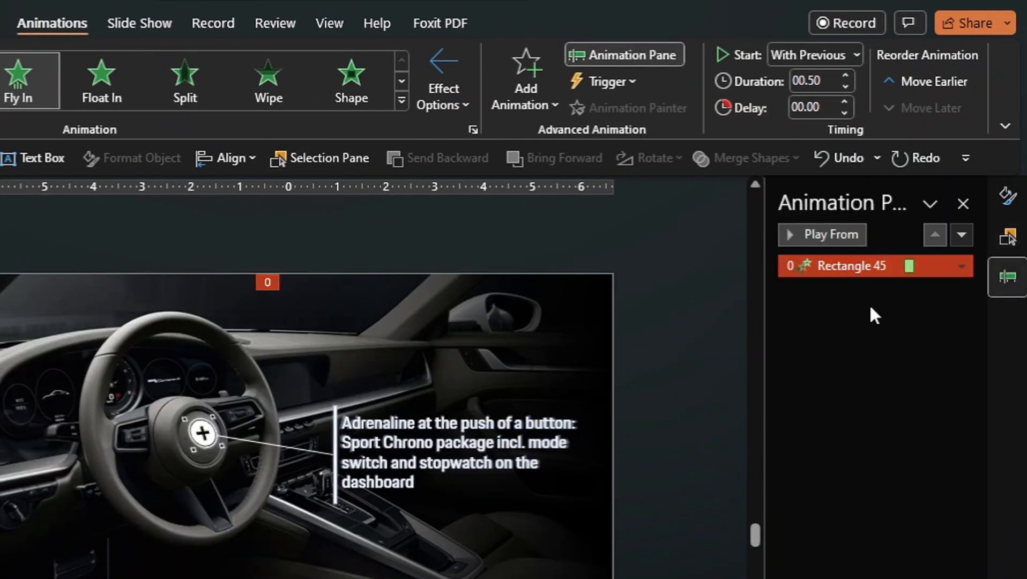
Step: Apply the Swivel entrance animation to the grouped small rectangles around the steering-wheel marker (Group 20)
click(1008, 235)
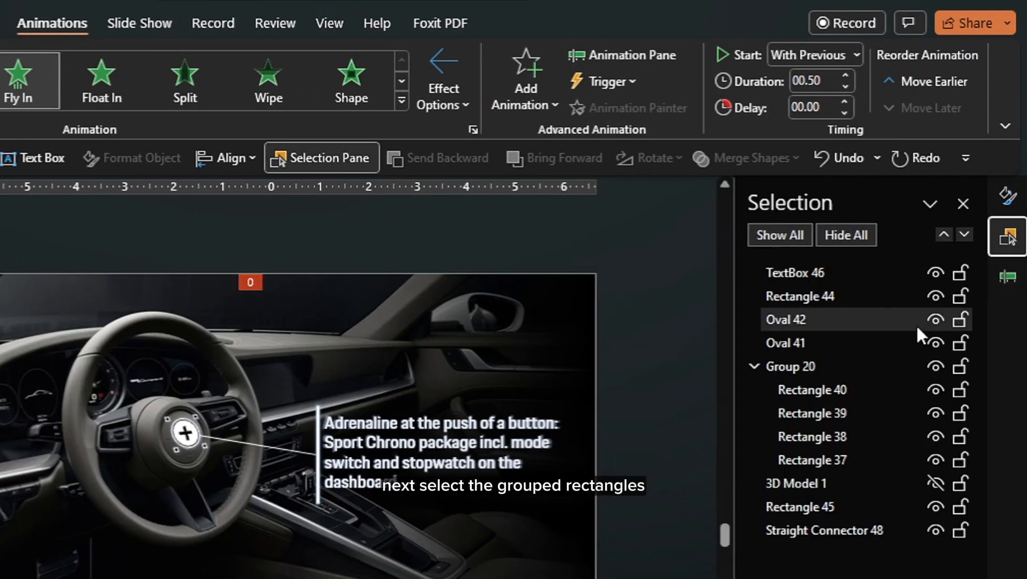
click(847, 368)
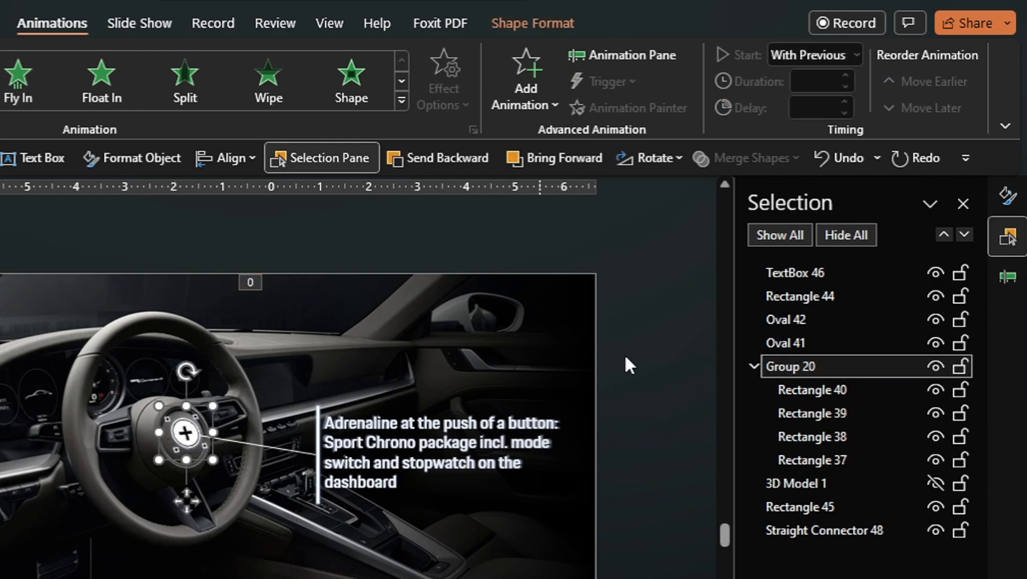
click(401, 100)
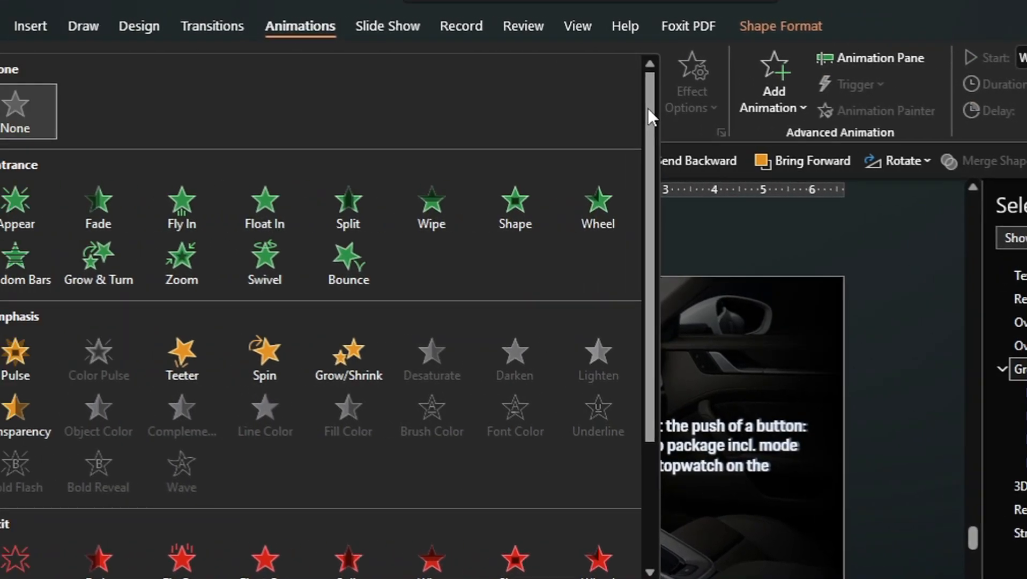
click(268, 272)
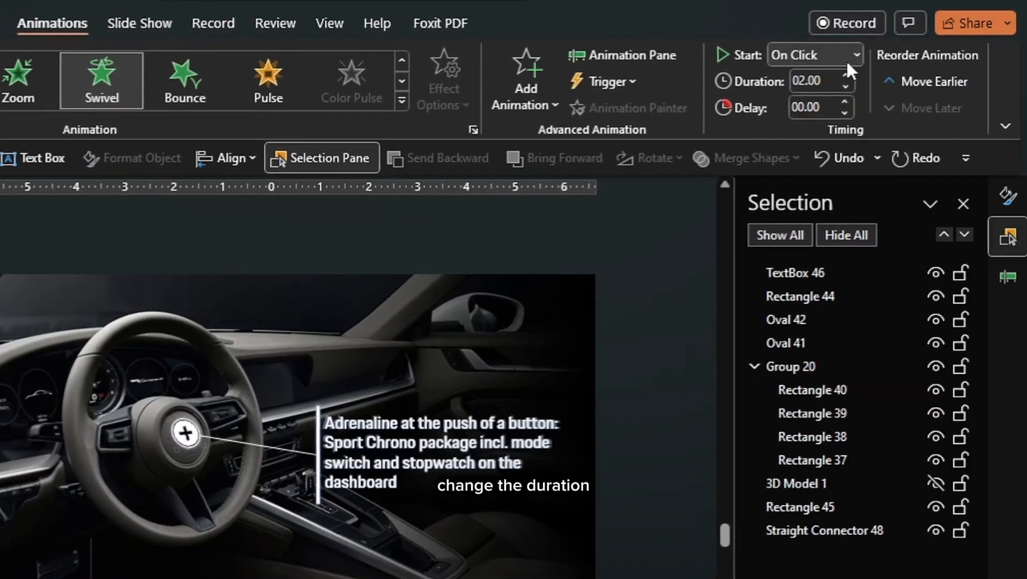
Step: Set the rectangle group's Swivel animation to a 0.20 second duration, starting With Previous
click(829, 80)
text(0.2)
key(Return)
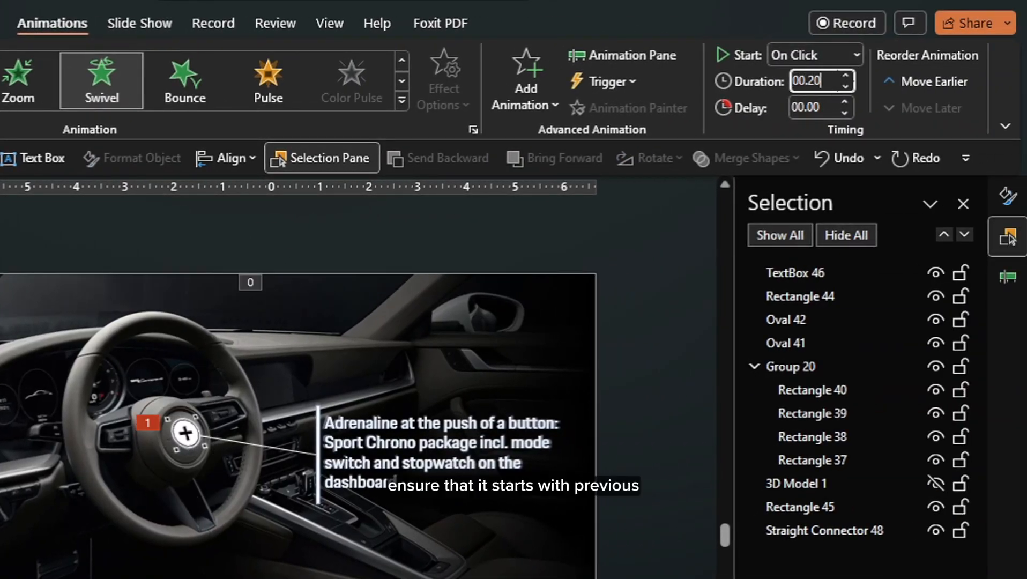
click(857, 55)
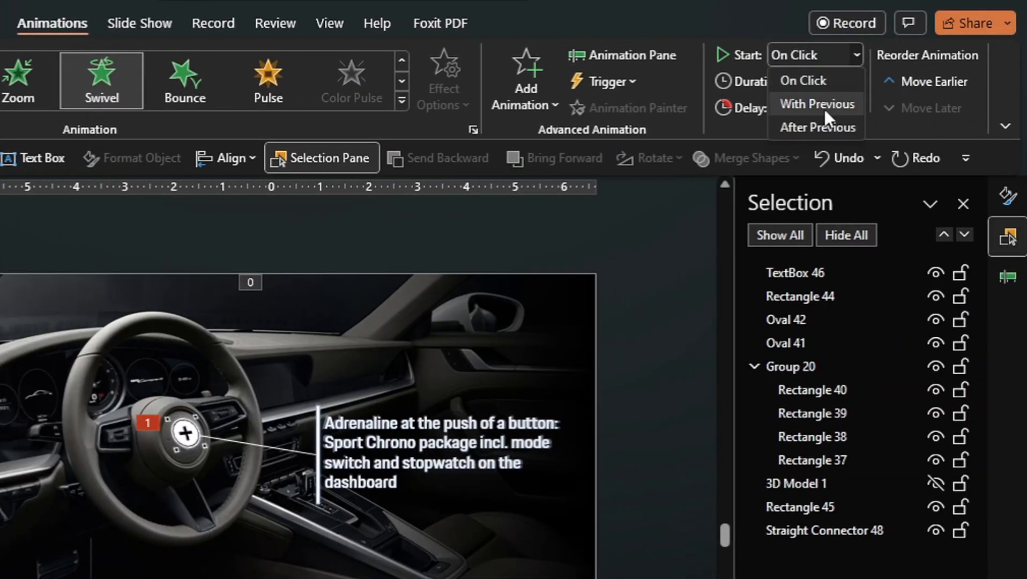
click(796, 104)
click(1018, 284)
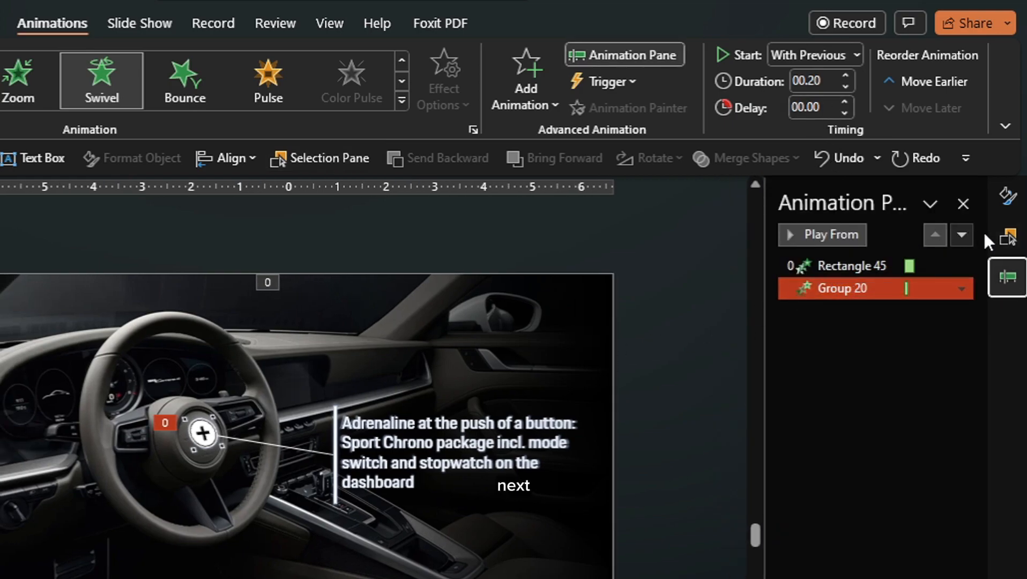
Step: Apply the Swivel entrance animation to the marker circle Oval 41 on the steering wheel
click(1008, 236)
click(807, 343)
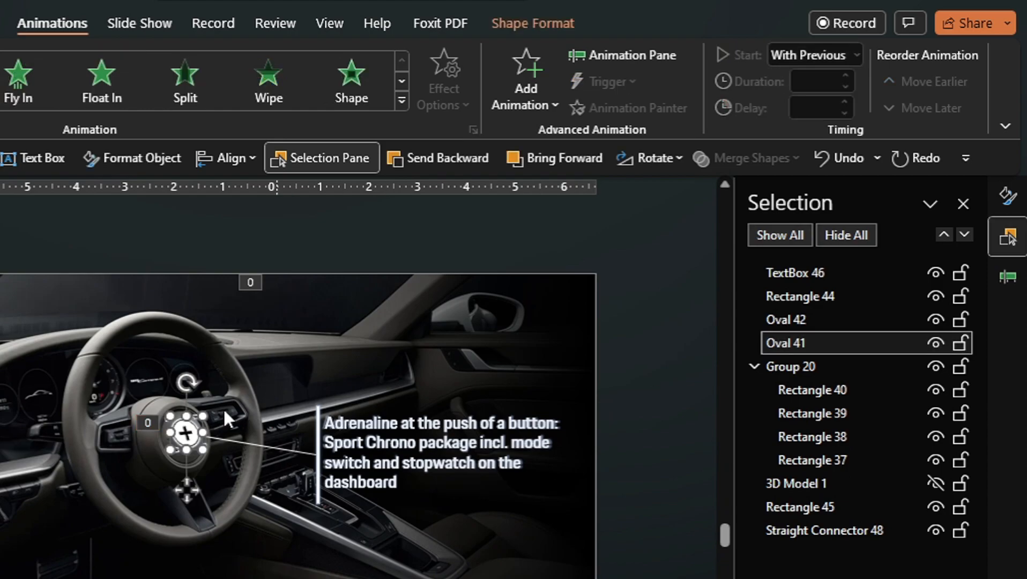
scroll(186, 433, up, 2)
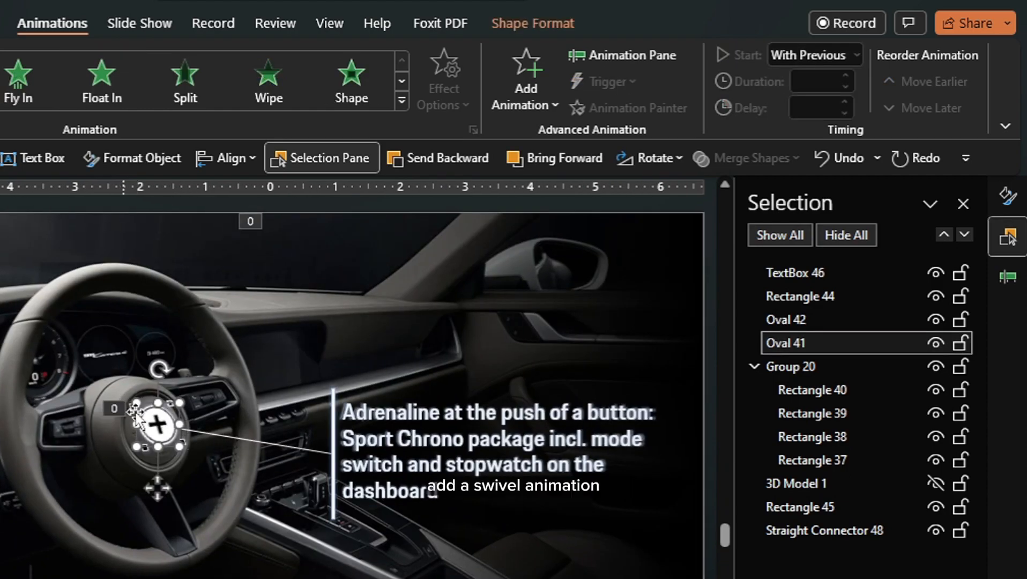
click(398, 101)
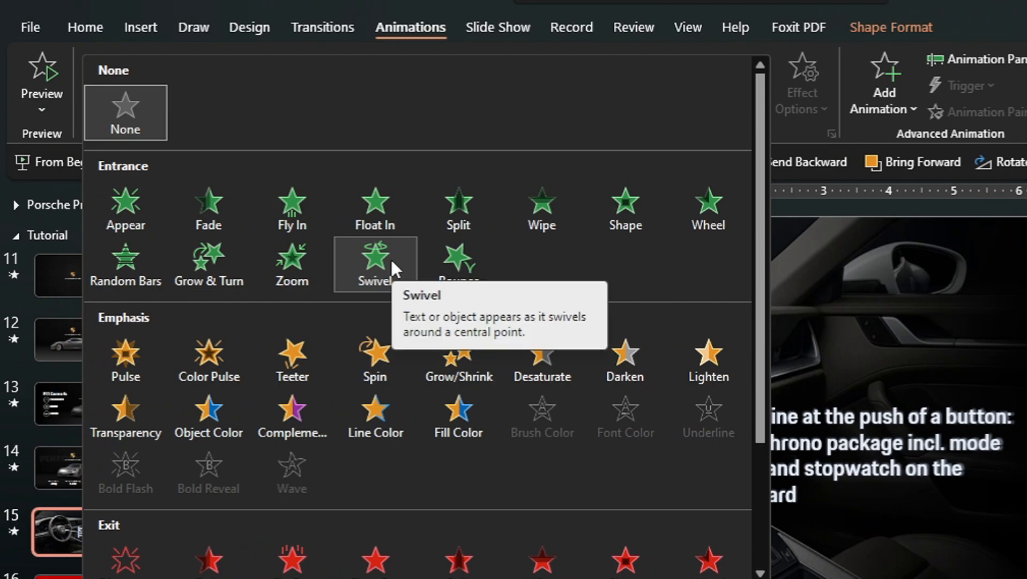
click(391, 258)
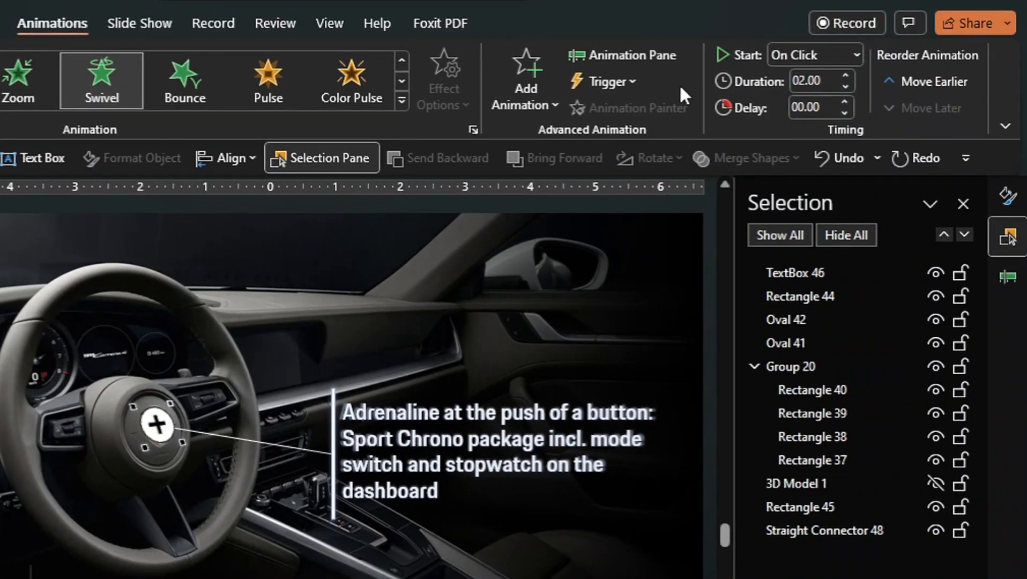
Step: Set Oval 41's Swivel animation to a 0.20 second duration, starting With Previous
click(828, 83)
key(BackSpace)
text(00.20)
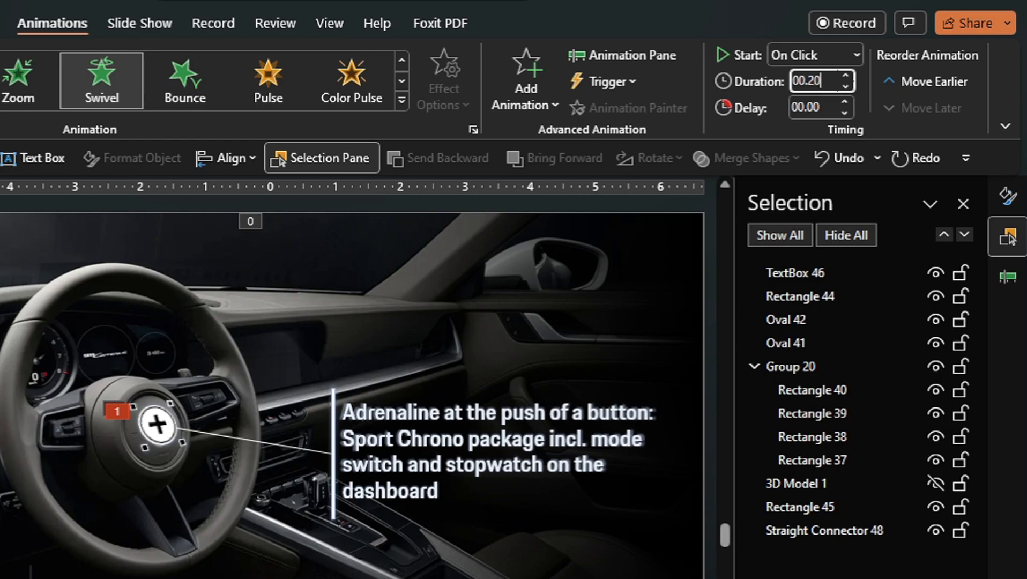
click(856, 54)
click(839, 107)
Step: Give Oval 41's Swivel animation a delay of 0.20 seconds and show the slide's animation list
click(839, 102)
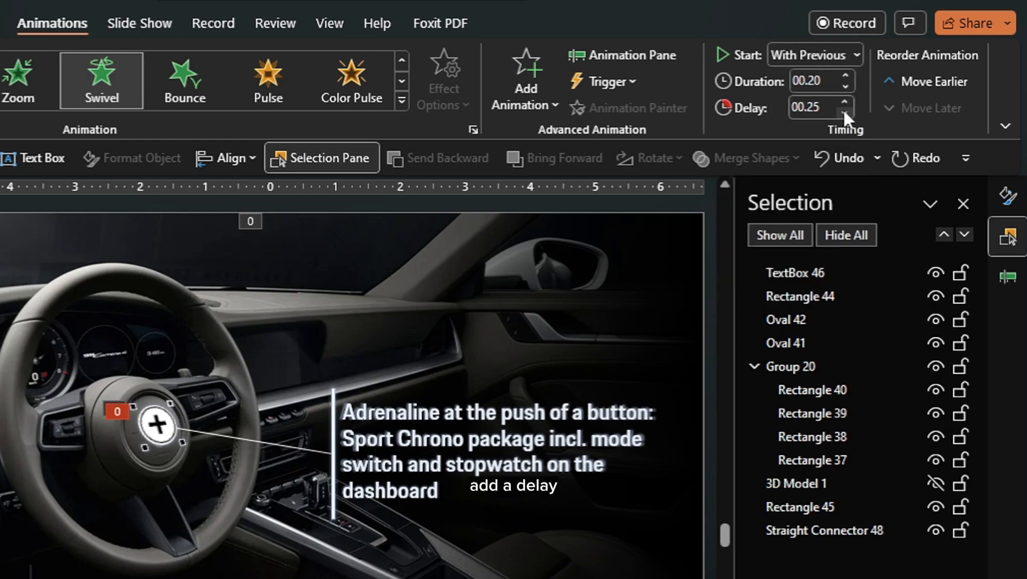
click(844, 111)
click(827, 110)
text(00.0)
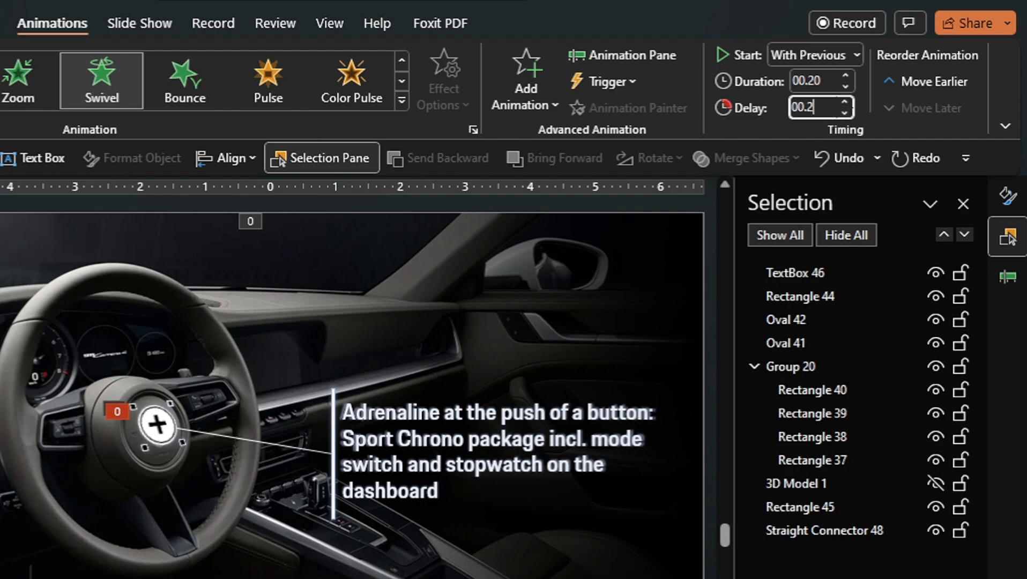
text(0)
click(1008, 276)
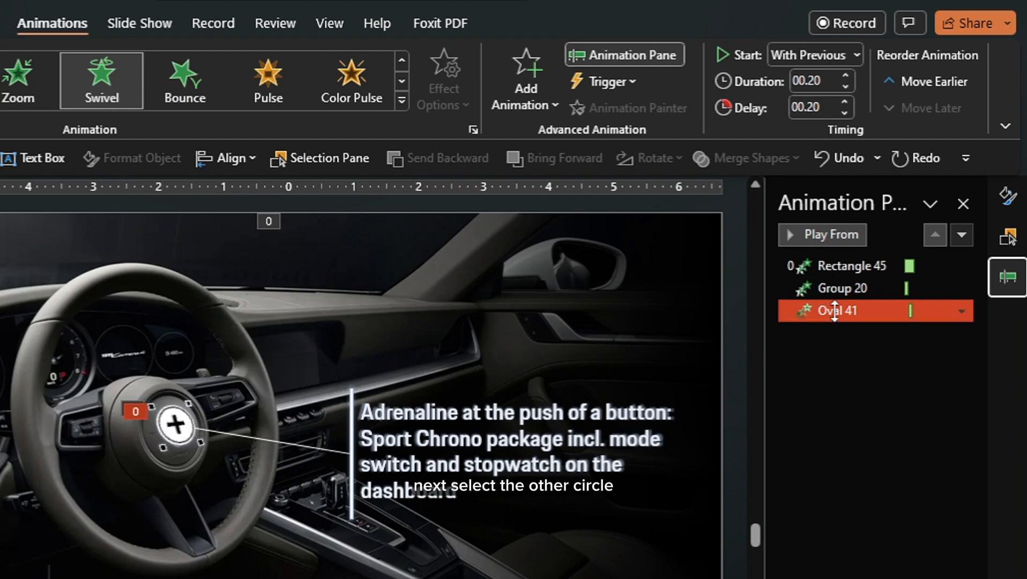
Step: Apply the Swivel entrance animation to the circle containing the plus sign
click(181, 429)
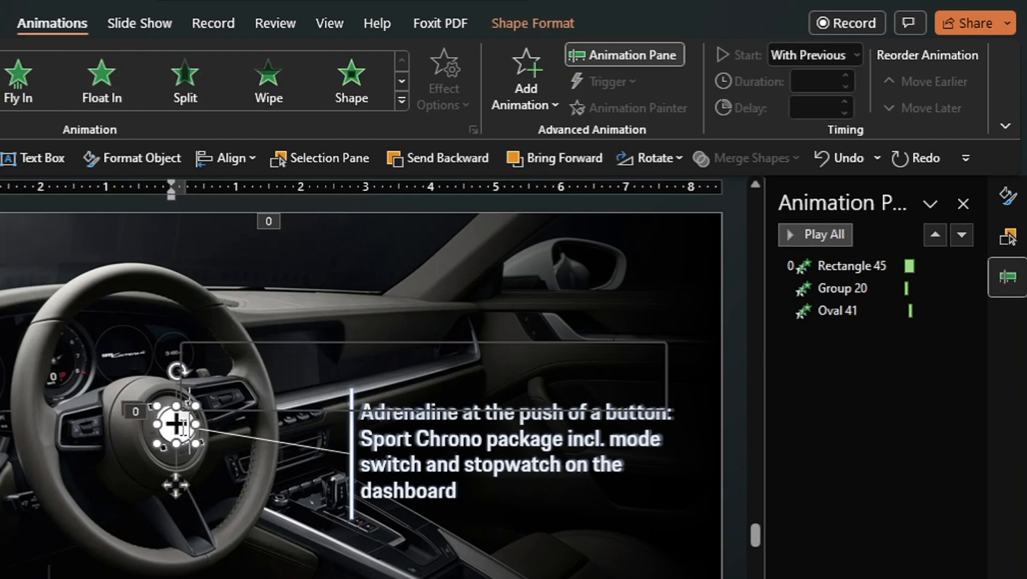
click(399, 100)
click(394, 279)
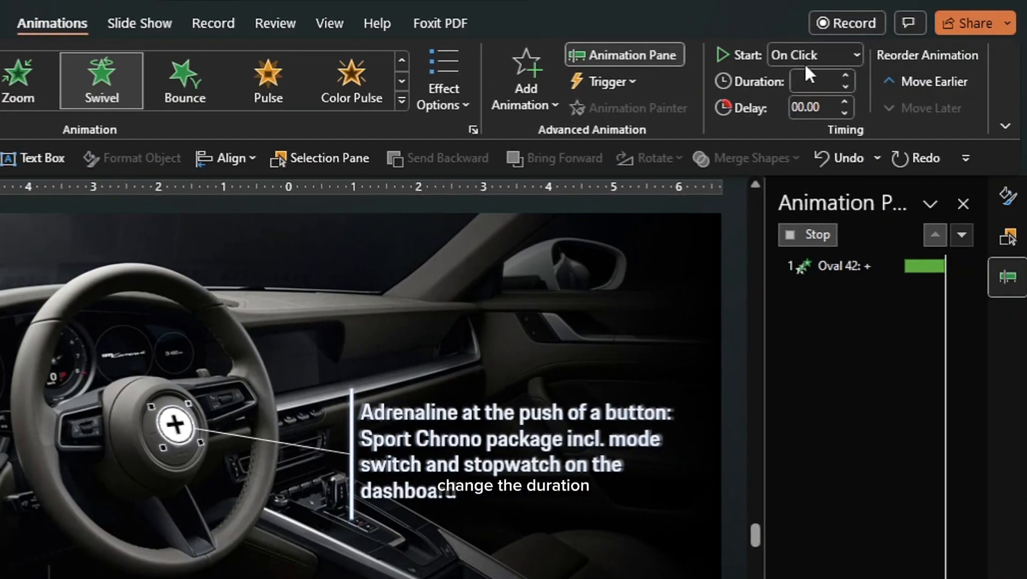
Step: Set the plus circle's Swivel animation to 0.20 seconds duration and 0.40 seconds delay, starting With Previous
click(820, 82)
key(BackSpace)
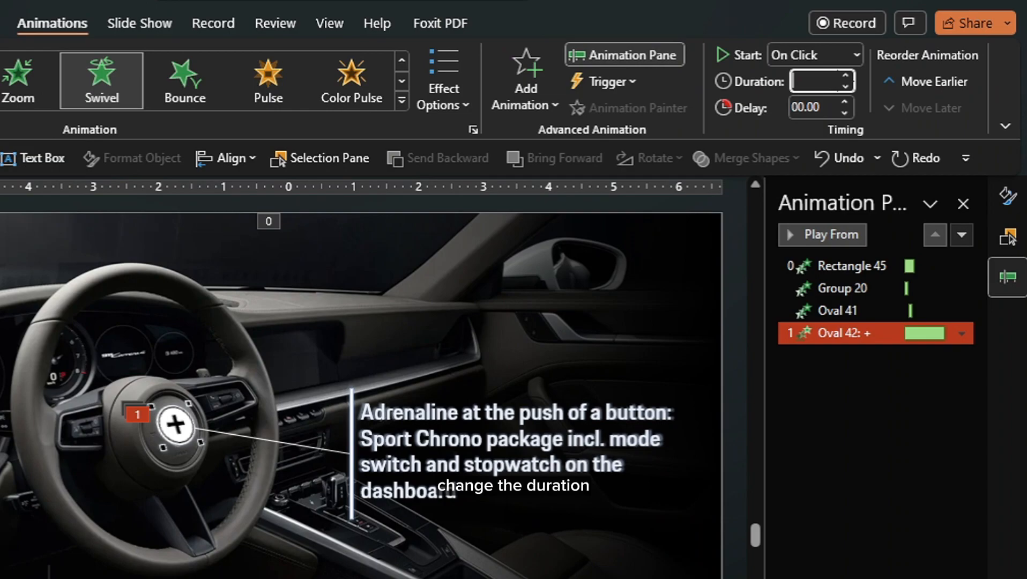
text(00.20)
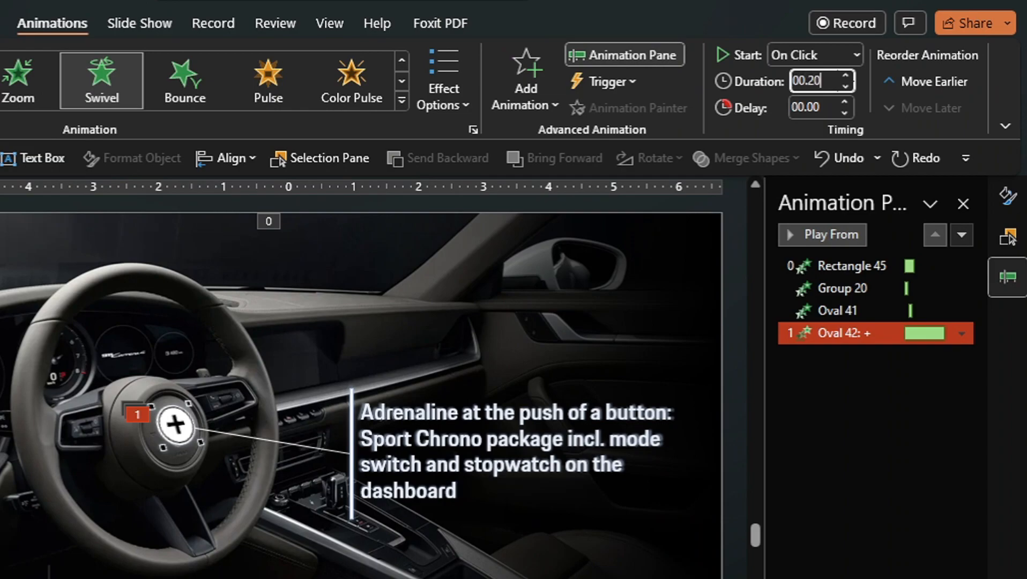
click(857, 55)
click(830, 103)
click(830, 105)
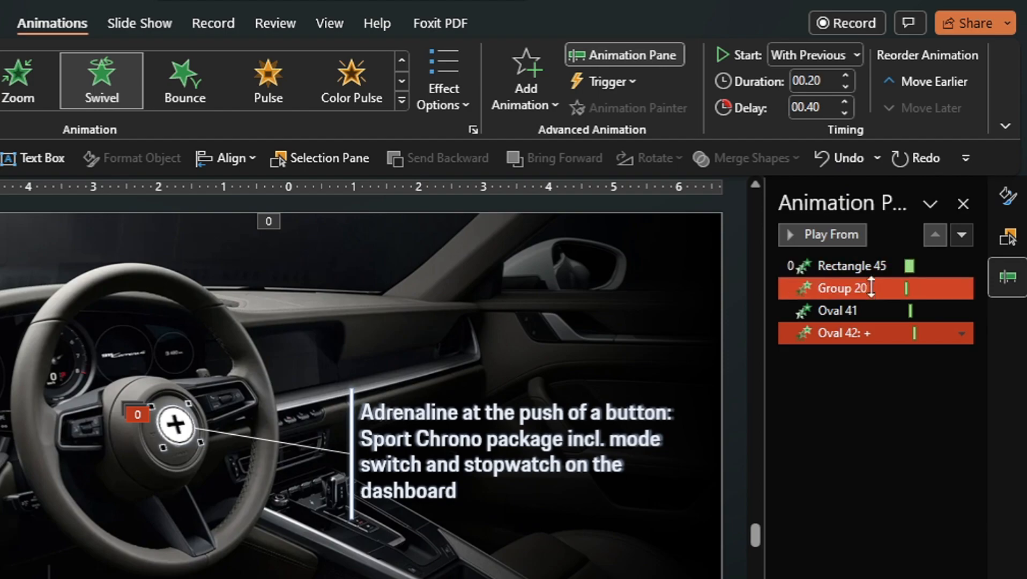
Step: Change the plus circle's Swivel effect options so that its text animates by letter
right_click(870, 332)
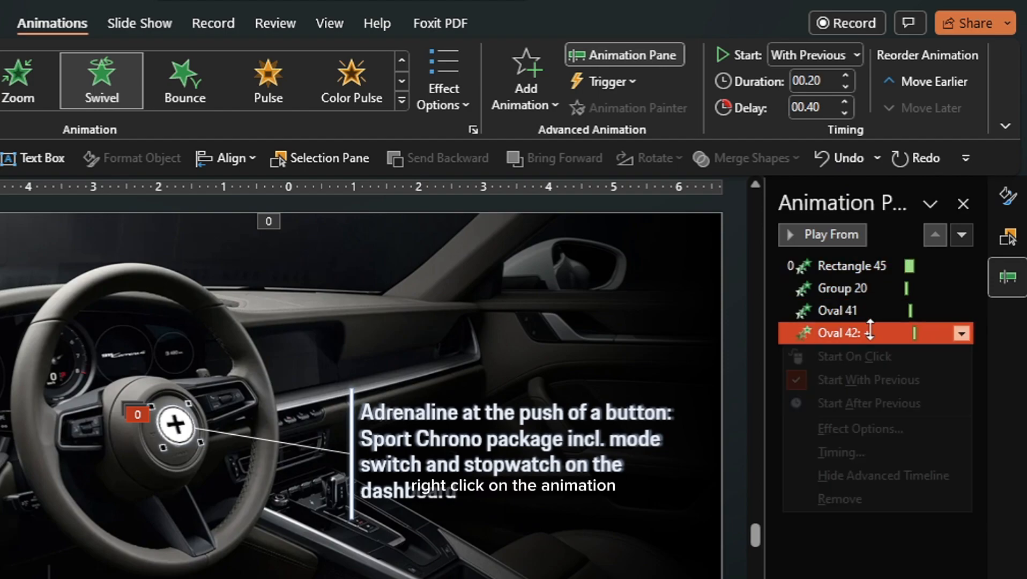
click(883, 427)
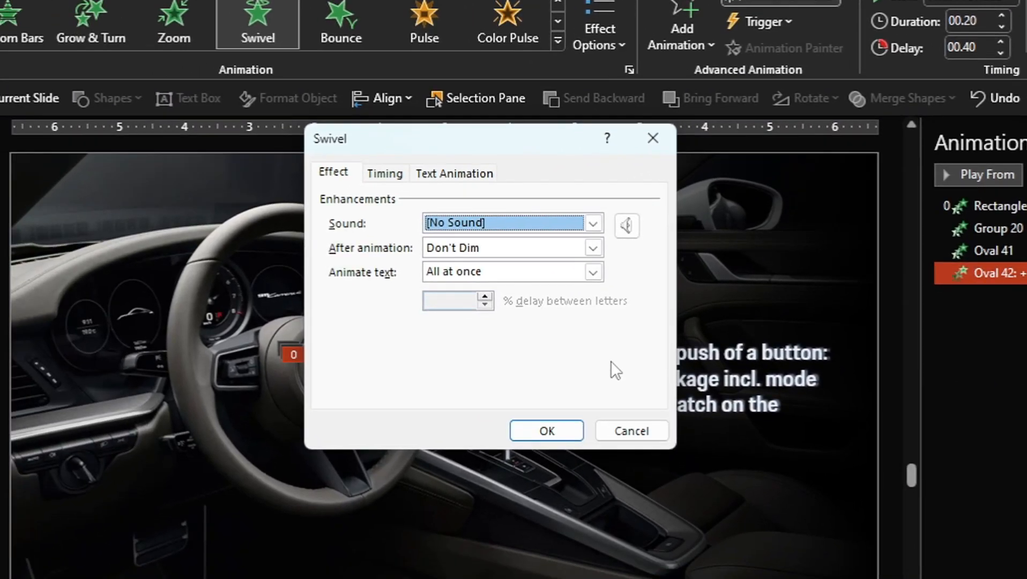
click(592, 271)
click(522, 317)
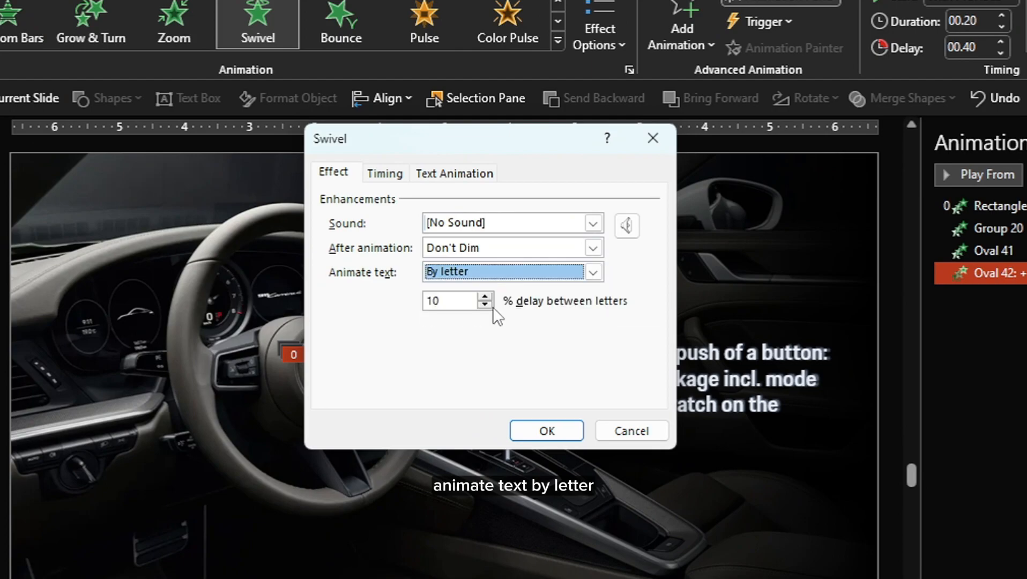
click(560, 435)
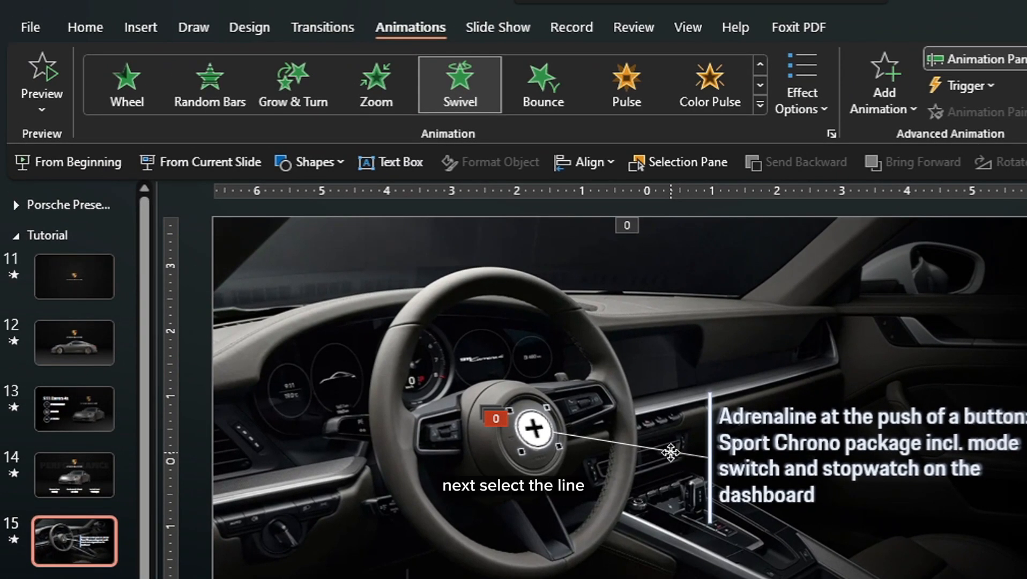
Step: Apply a Fade entrance to the callout's connector line, starting With Previous with a 0.40 second delay
click(411, 377)
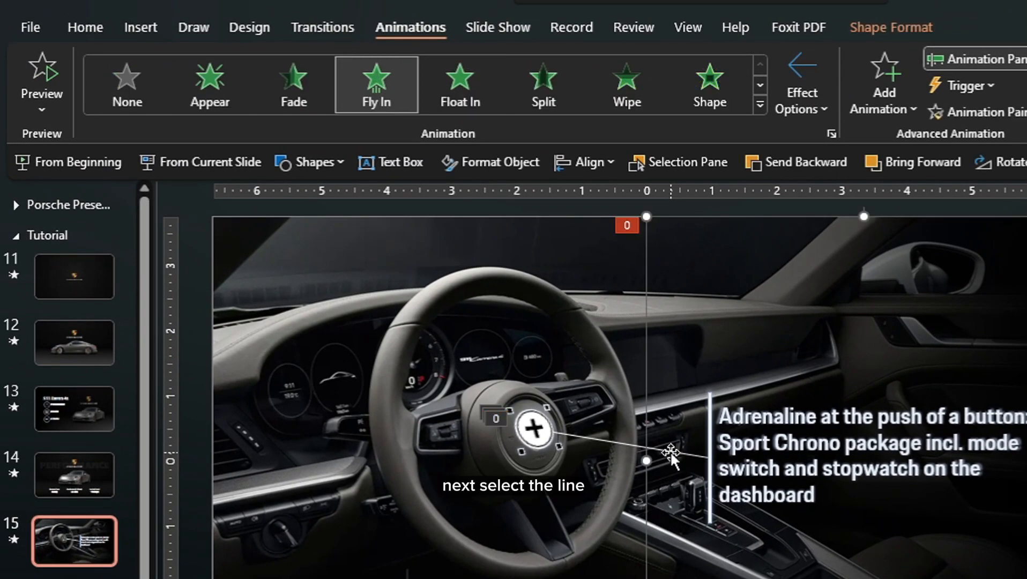
click(613, 441)
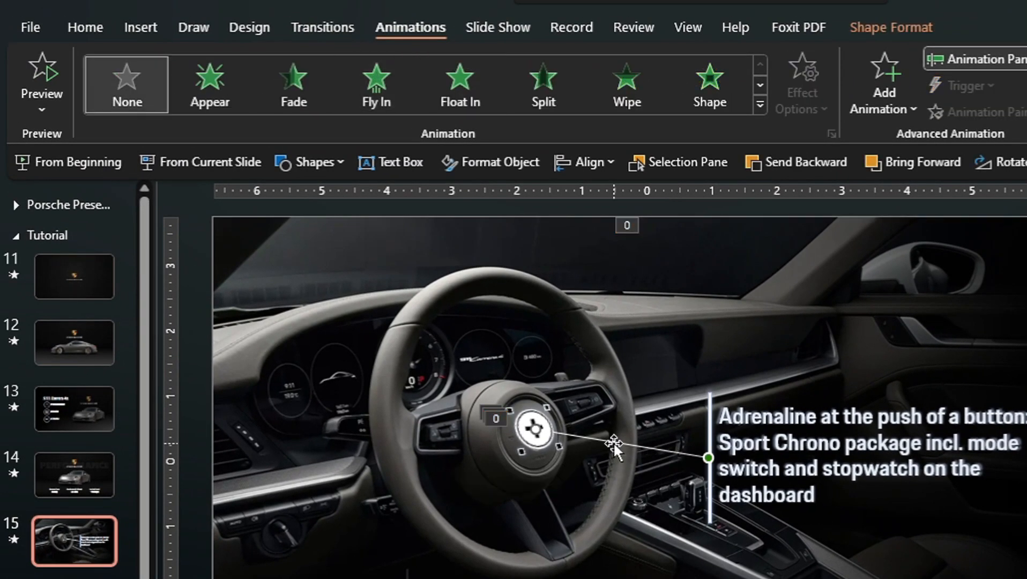
click(311, 107)
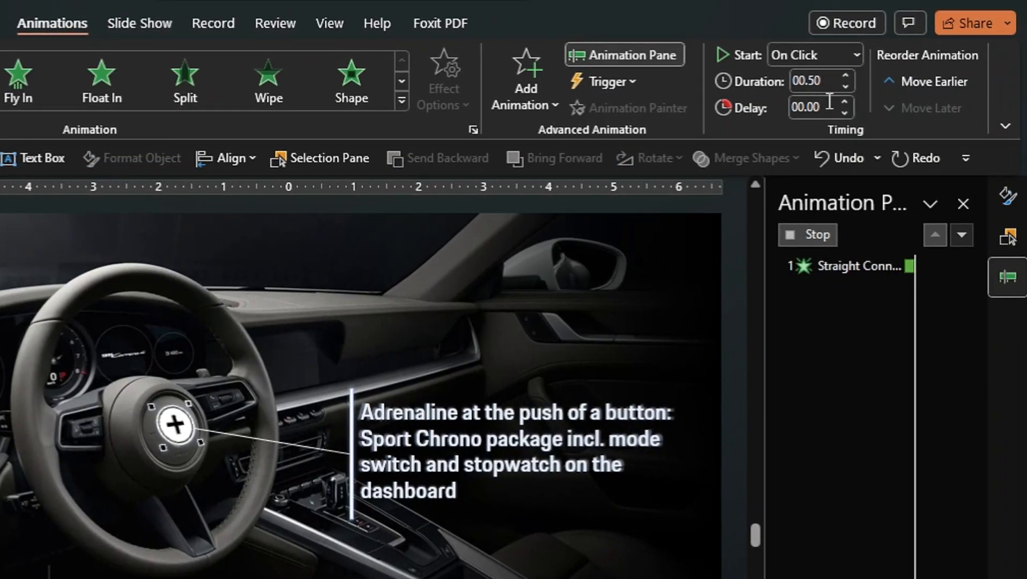
click(856, 55)
click(836, 101)
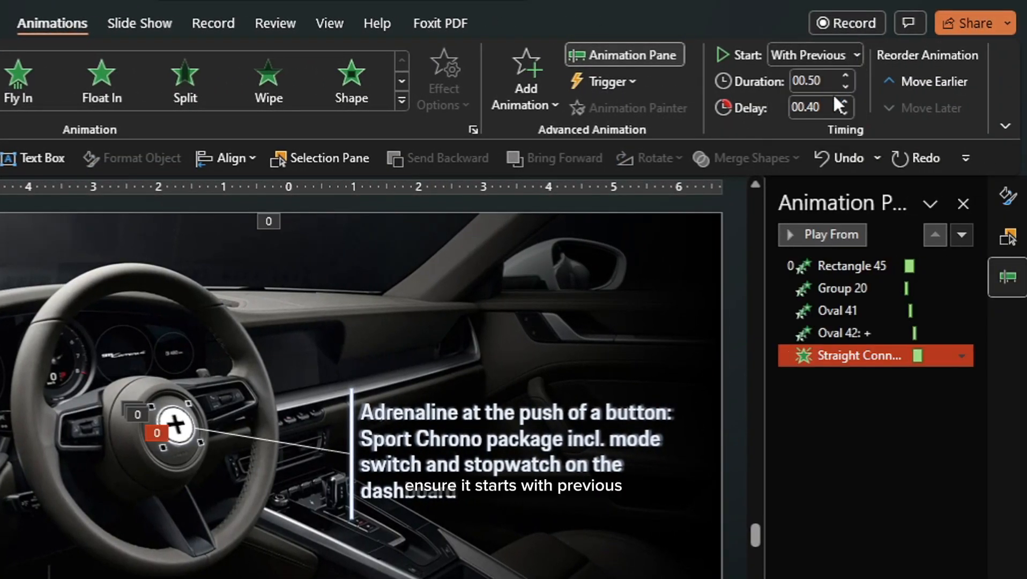
Step: Set the delay of the callout connector line's Fade entrance to 0.80 seconds
click(829, 106)
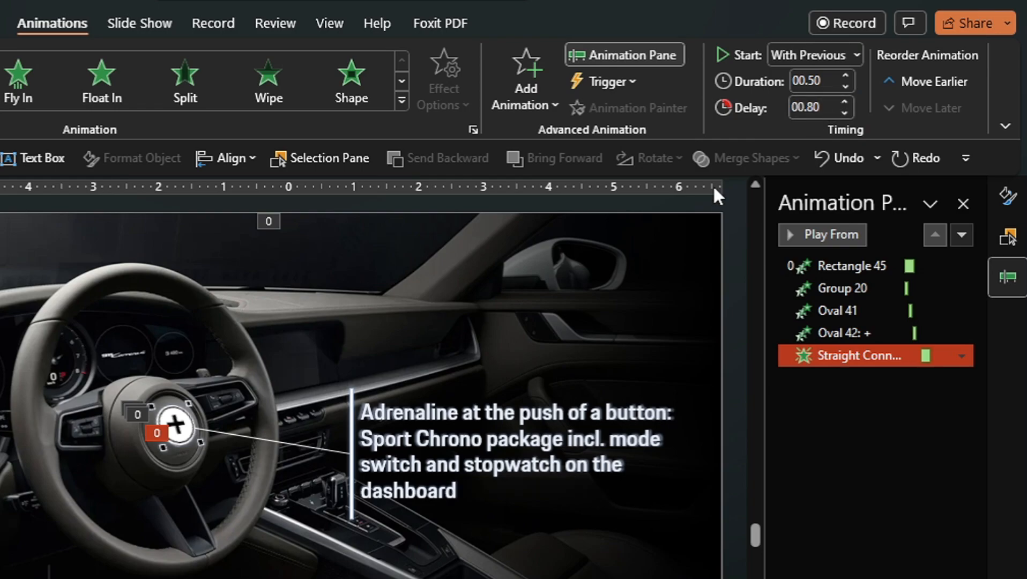
Step: Apply a Swivel entrance to the vertical bar beside the callout text, lasting 0.20 seconds, starting With Previous with a 0.85 second delay
click(350, 412)
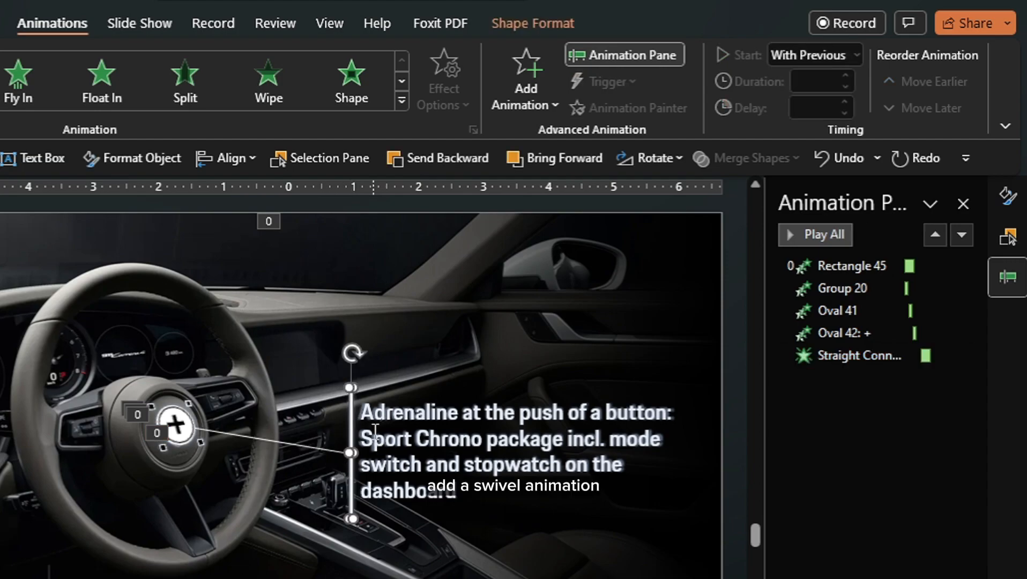
click(401, 101)
click(301, 260)
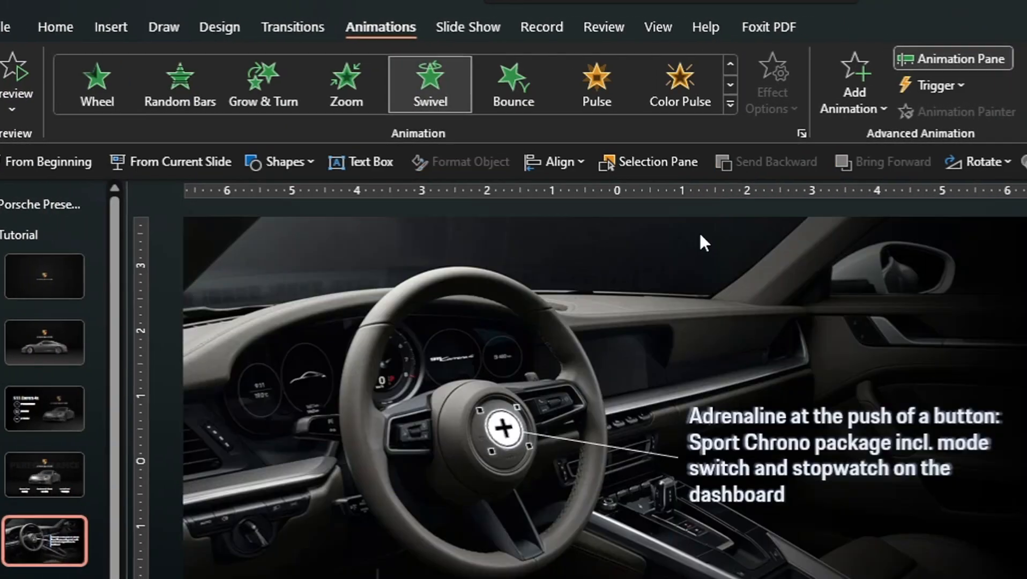
click(825, 81)
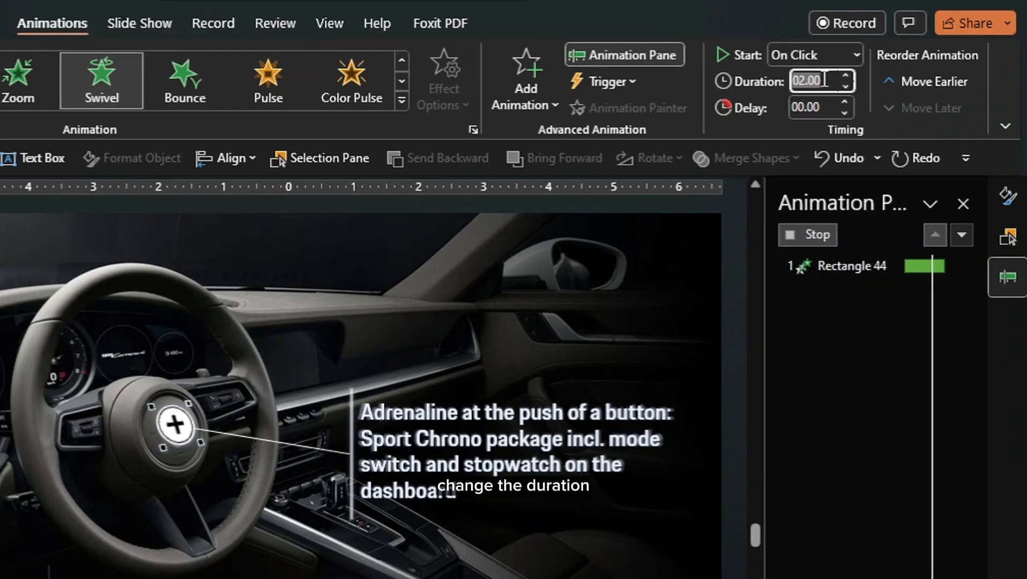
text(00.)
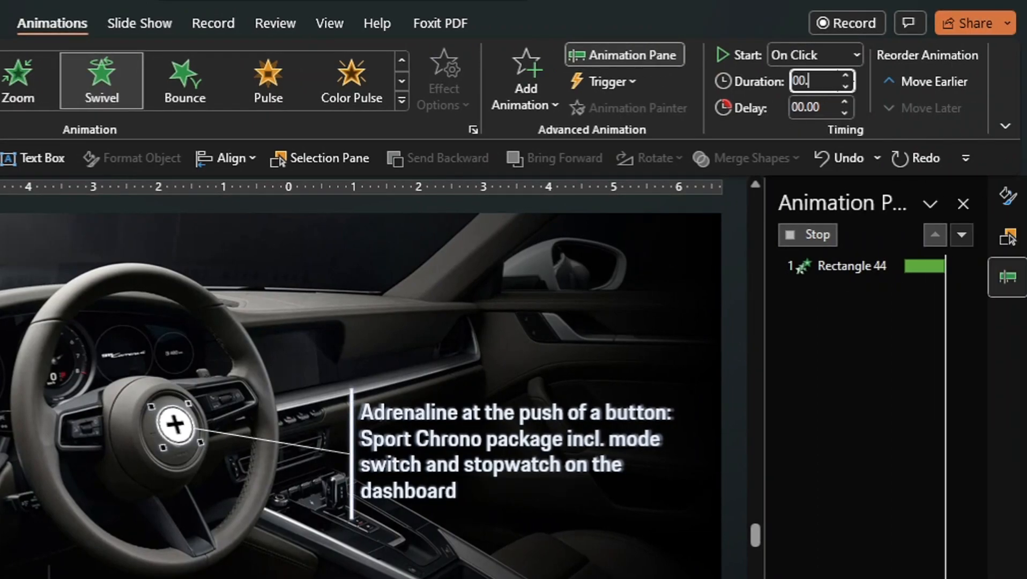
text(20)
click(860, 49)
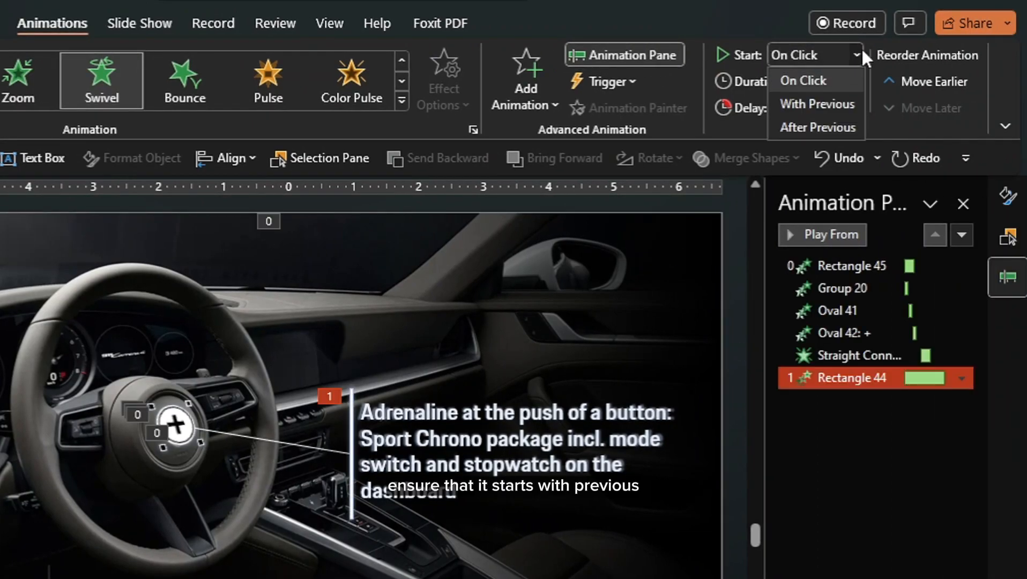
click(832, 101)
click(827, 108)
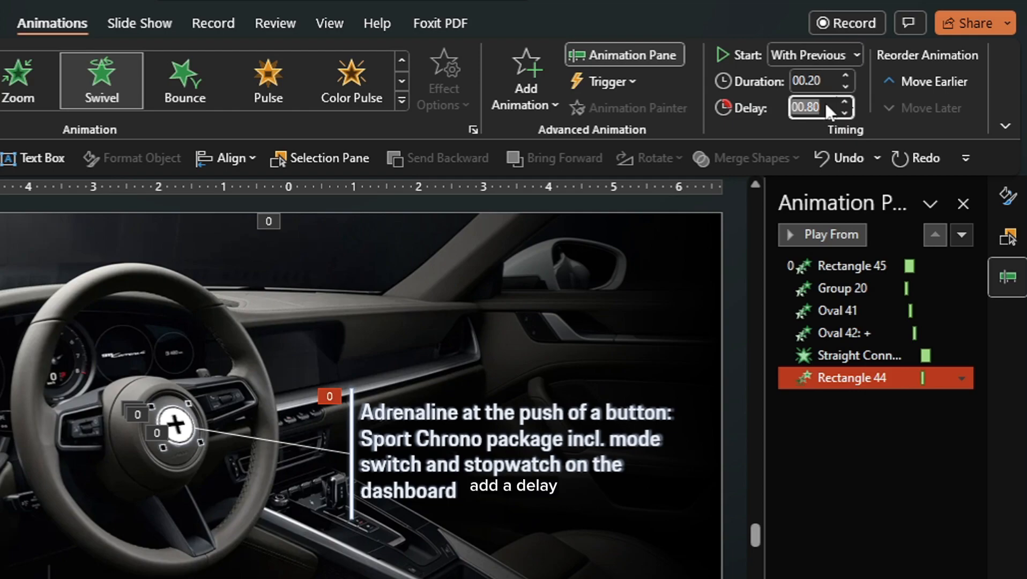
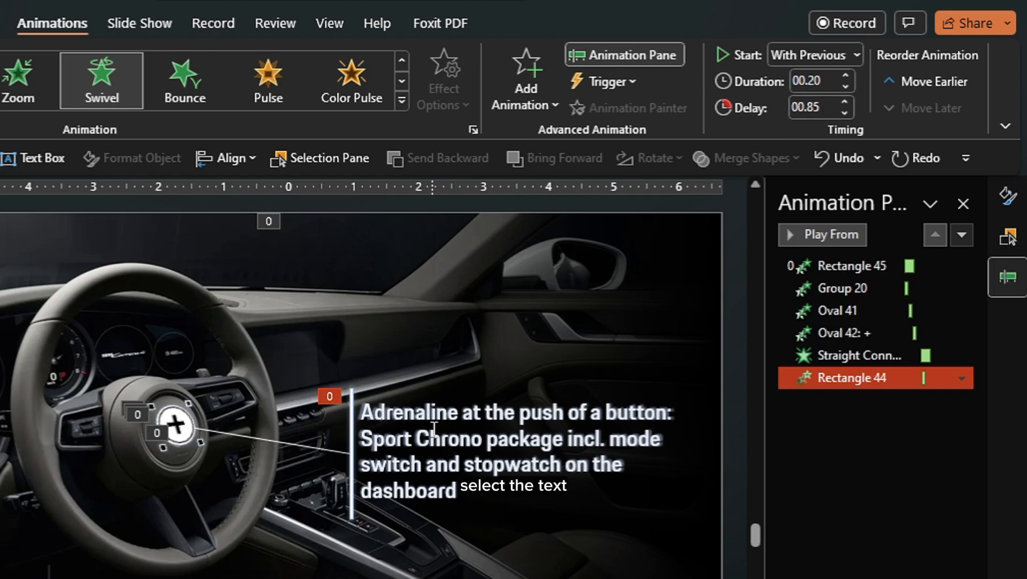
Step: Apply a Swivel entrance to the callout text box, starting With Previous with a 1.05 second delay and 0.20 second duration
click(427, 452)
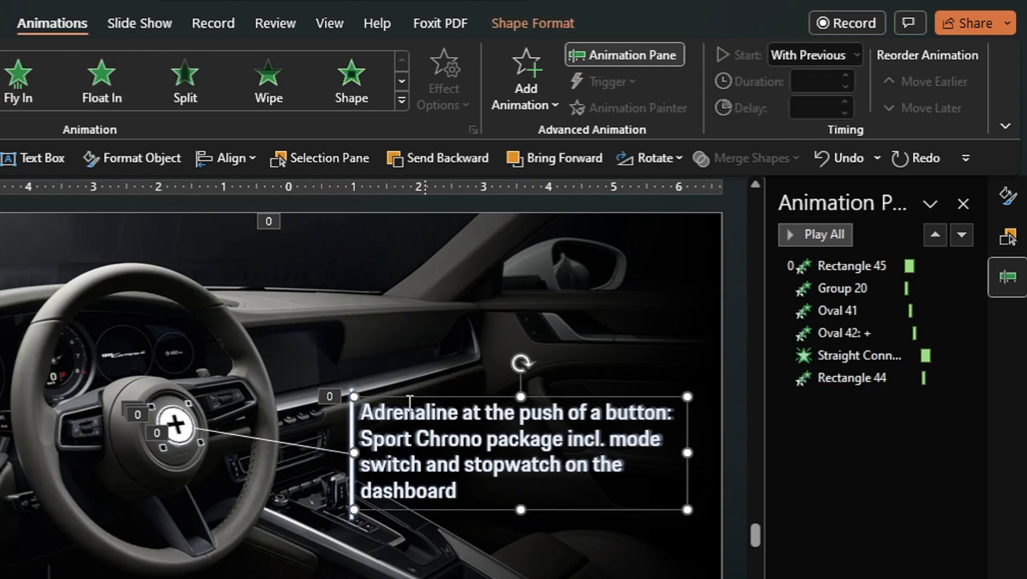
click(401, 100)
click(55, 271)
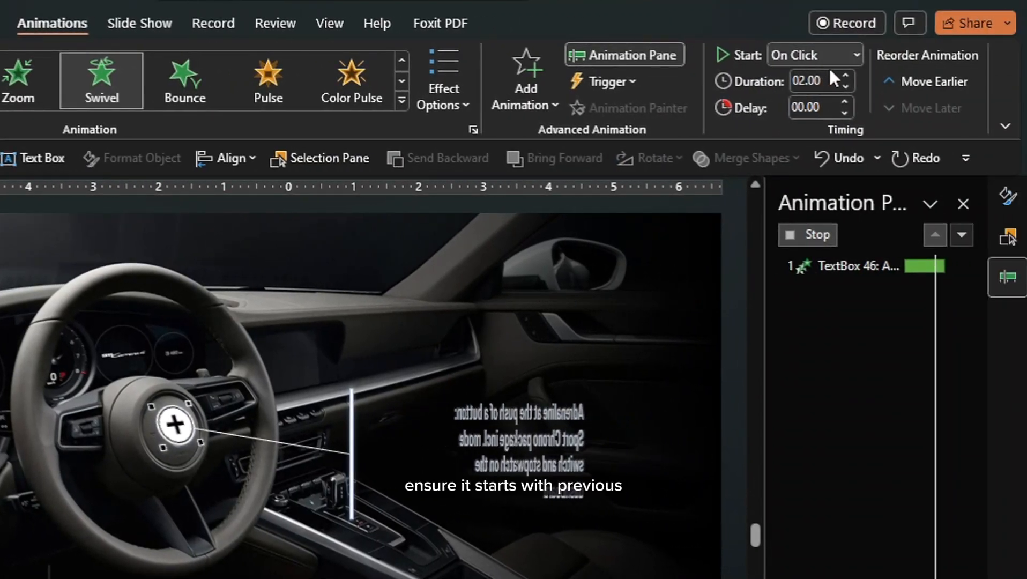
click(855, 56)
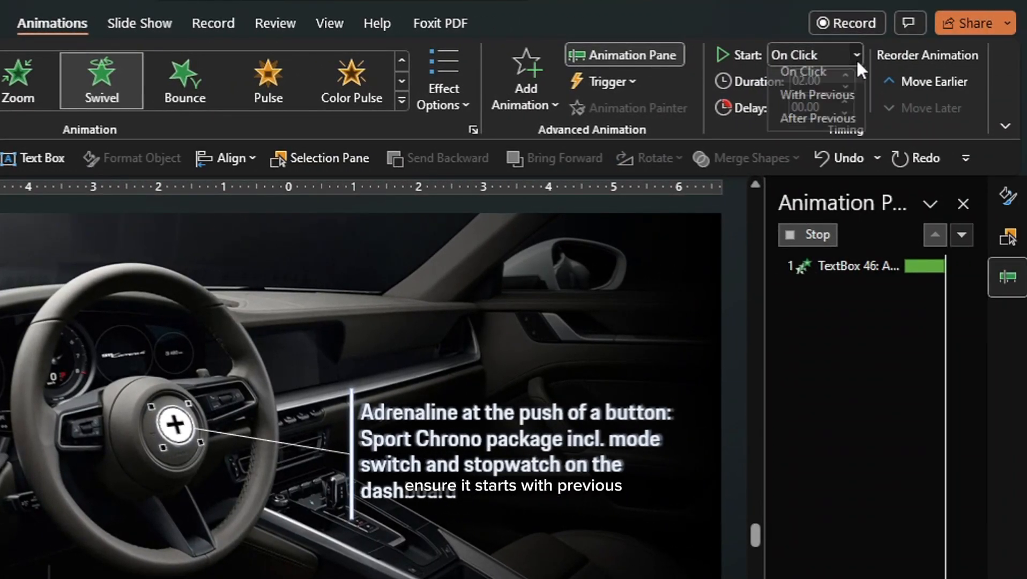
click(838, 102)
click(828, 107)
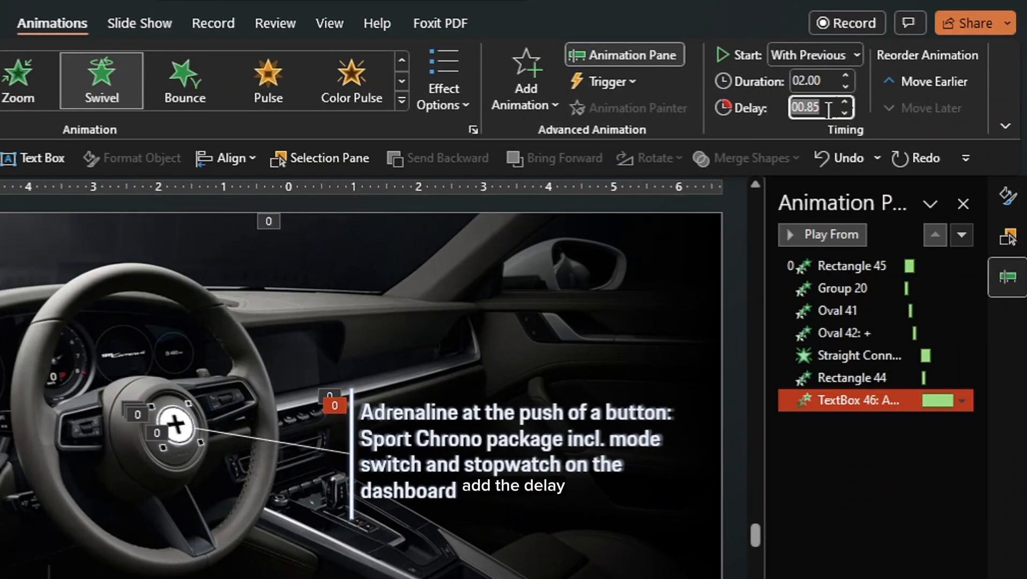
text(0)
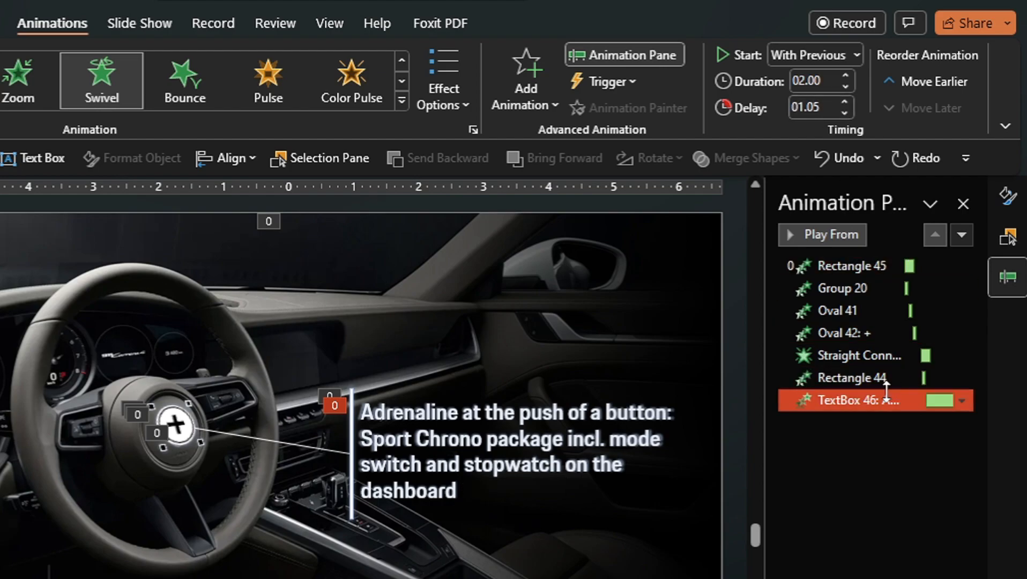
click(821, 84)
text(00)
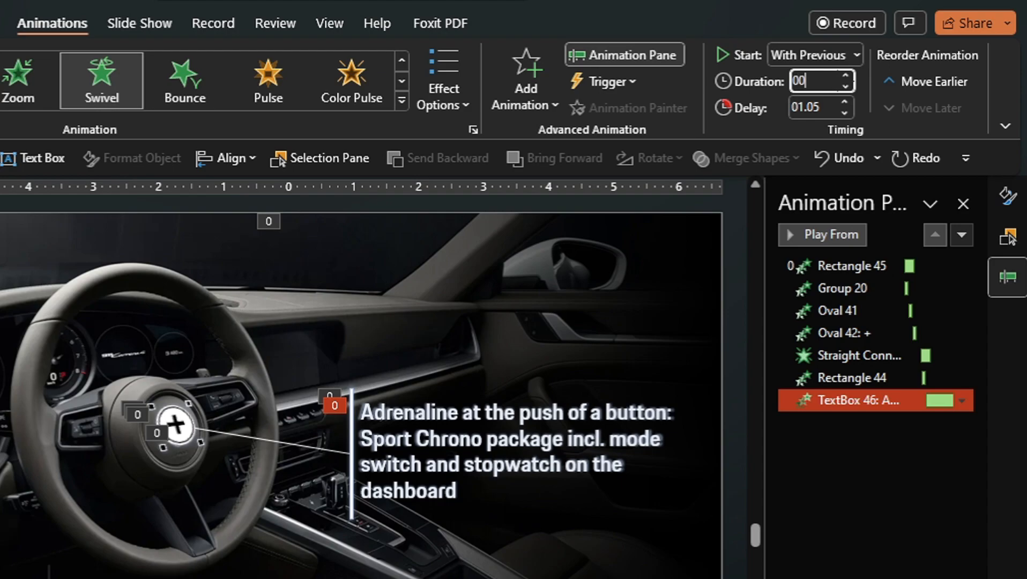
text(.20)
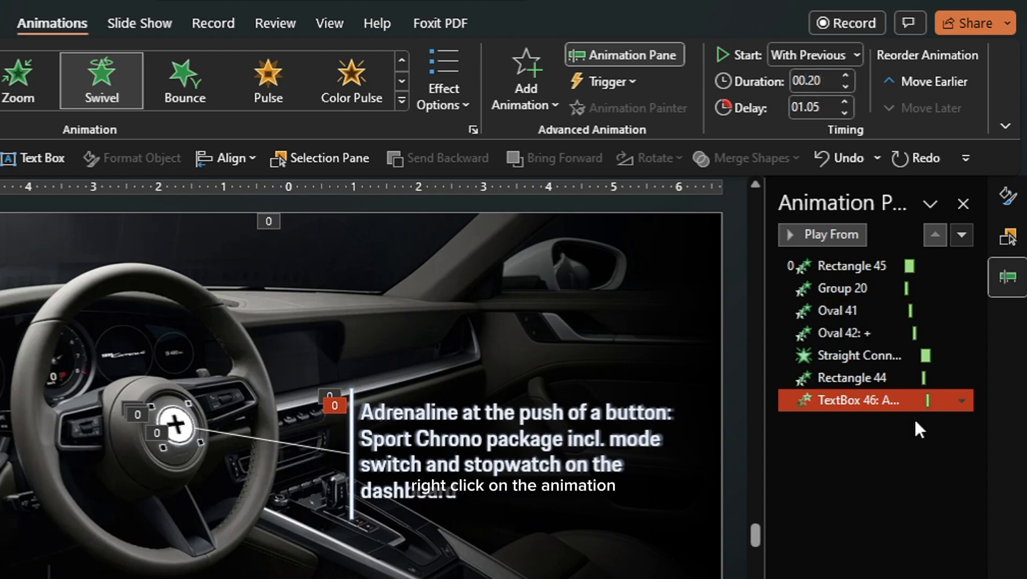
Step: Change the callout text's Swivel effect options to animate text by letter with a 10% delay between letters
right_click(906, 402)
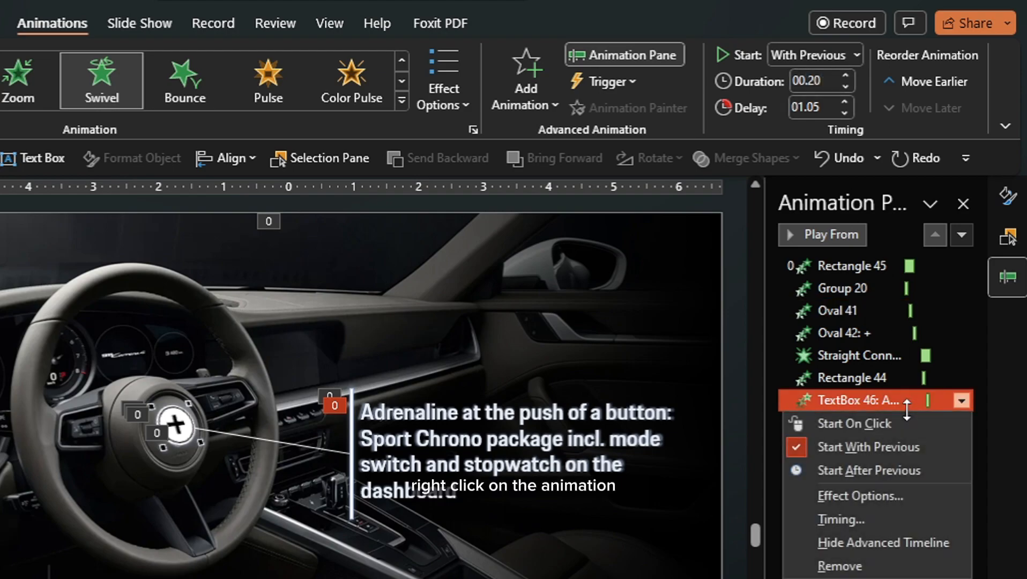
click(905, 490)
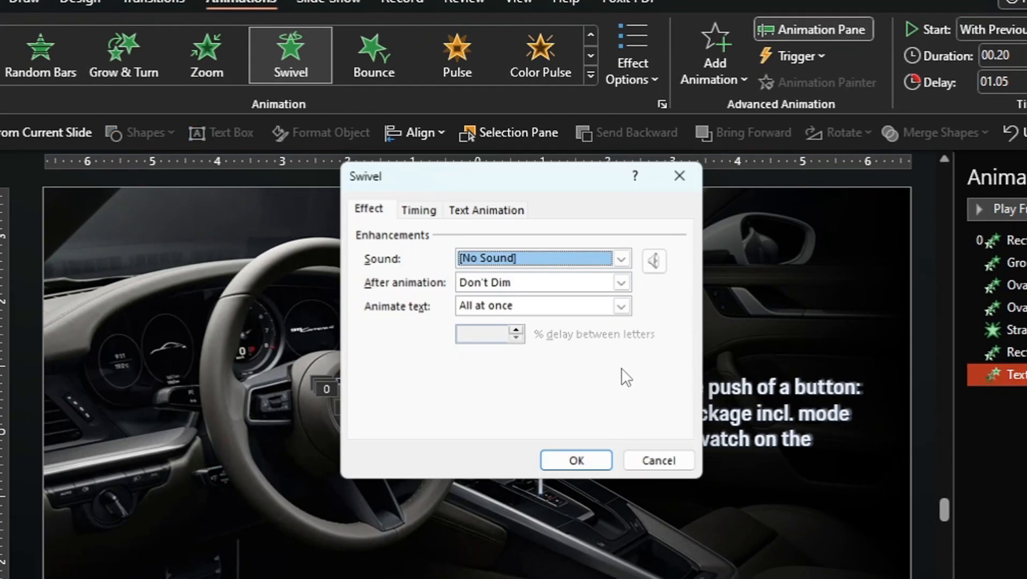
click(632, 314)
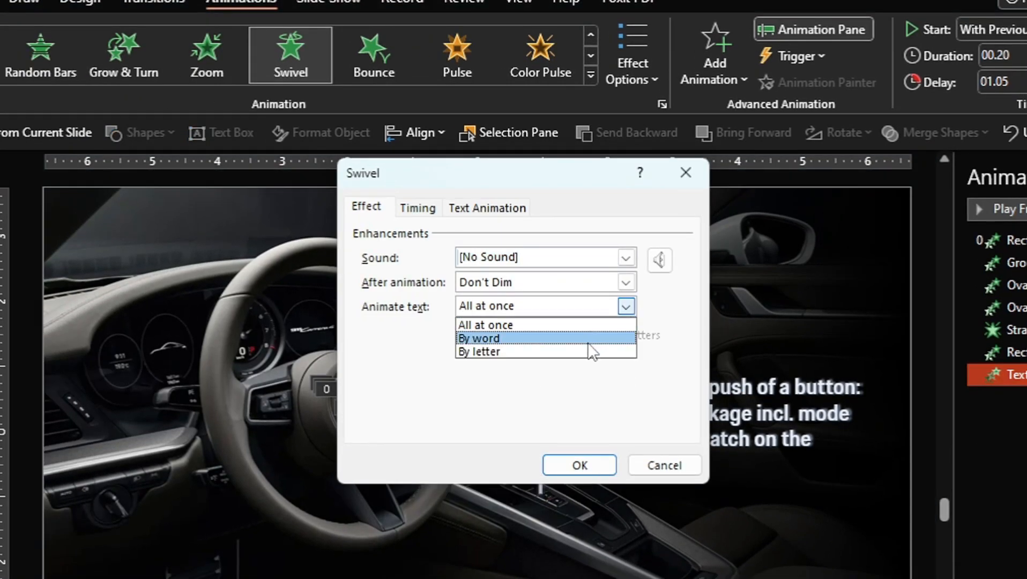
click(580, 353)
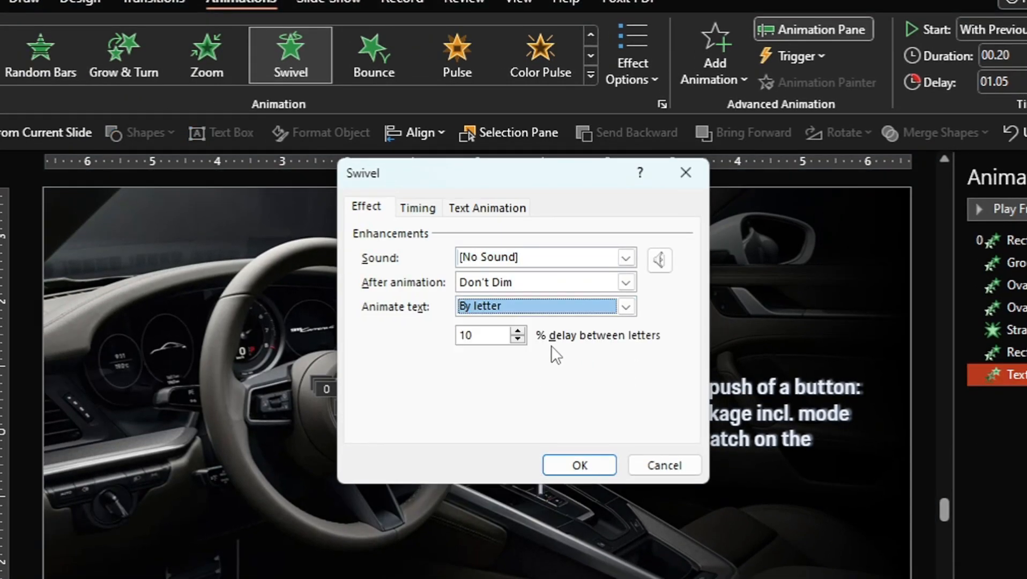
click(569, 464)
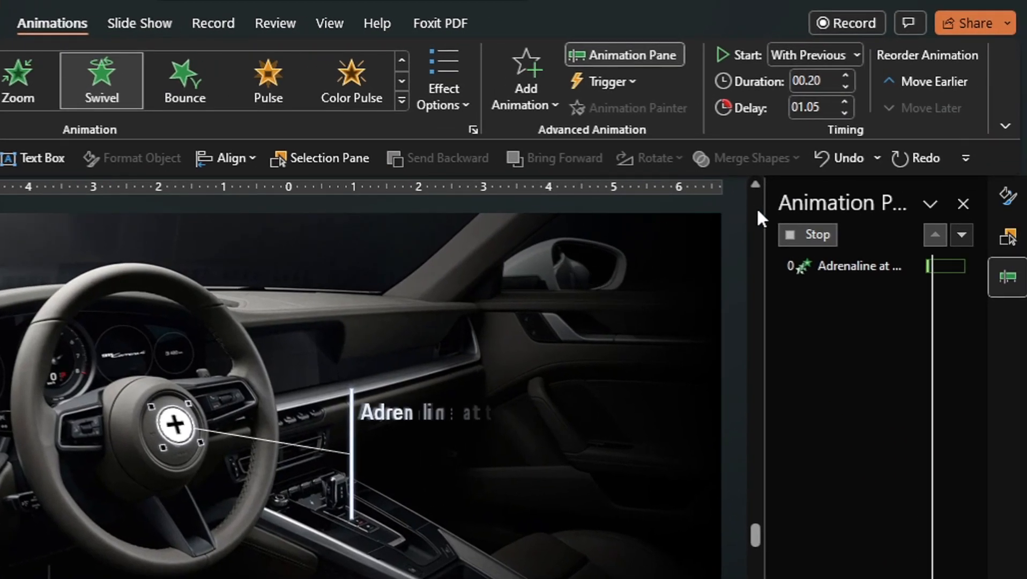
click(794, 232)
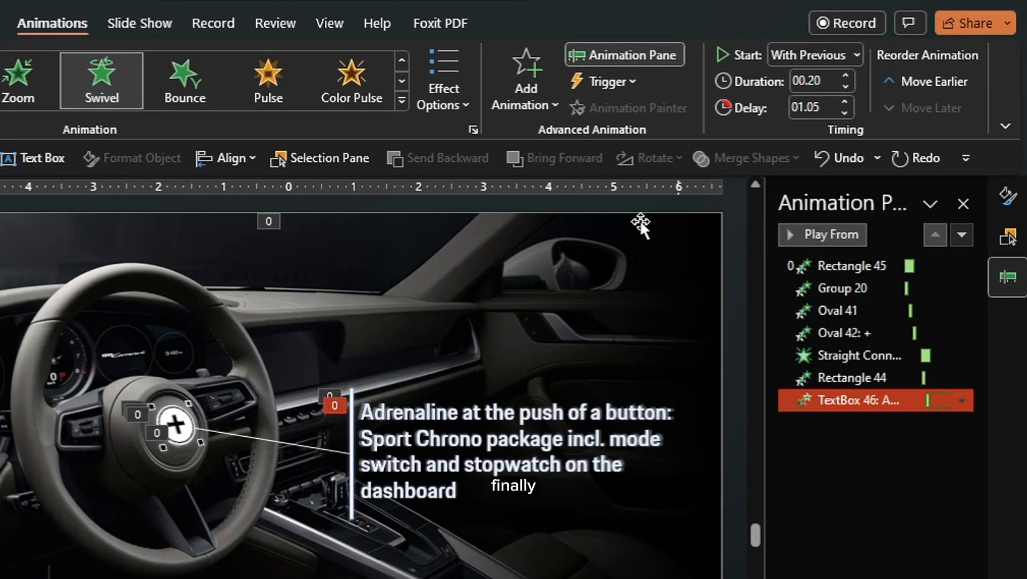
Step: Add a Pulse emphasis animation to the callout text, lasting 0.20 seconds, starting With Previous with a 1.45 second delay
click(547, 105)
click(541, 374)
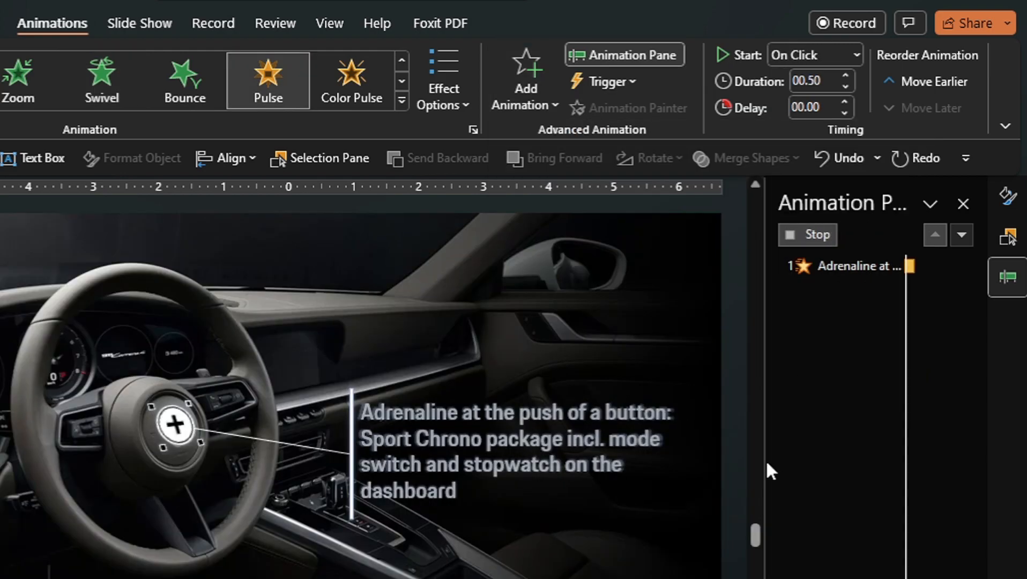
click(827, 83)
text(00)
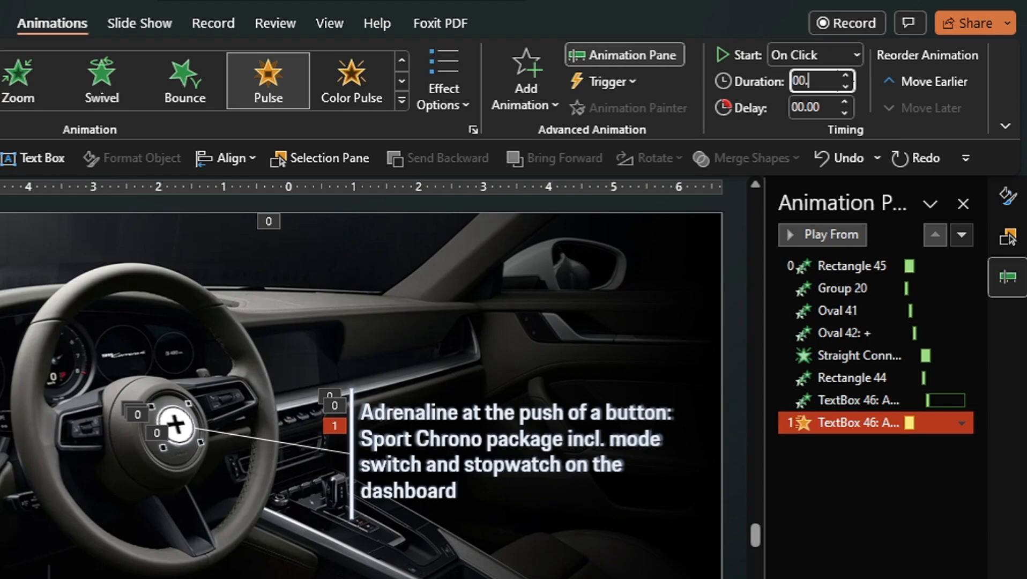
click(852, 56)
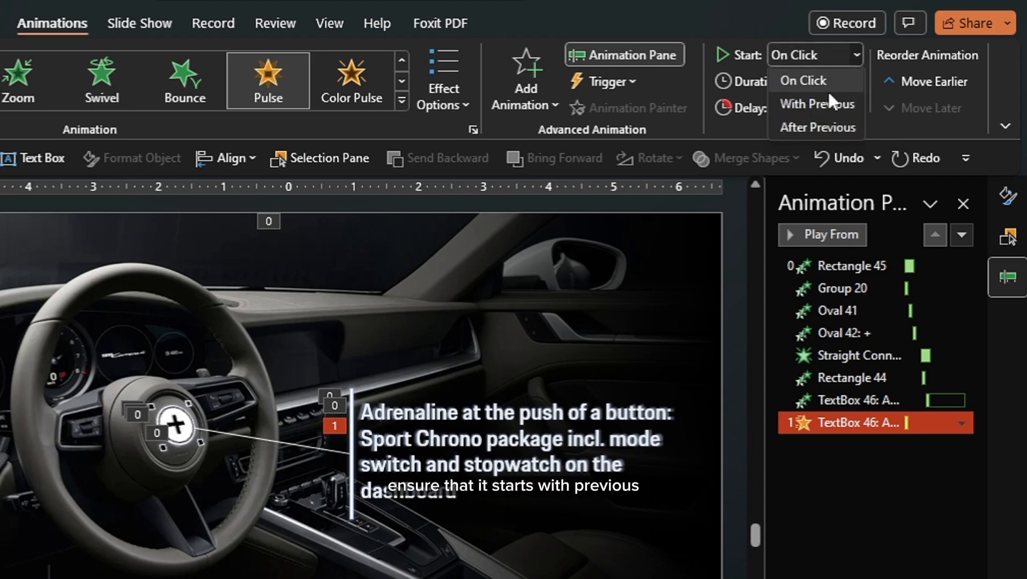
click(830, 105)
click(817, 107)
text(01.)
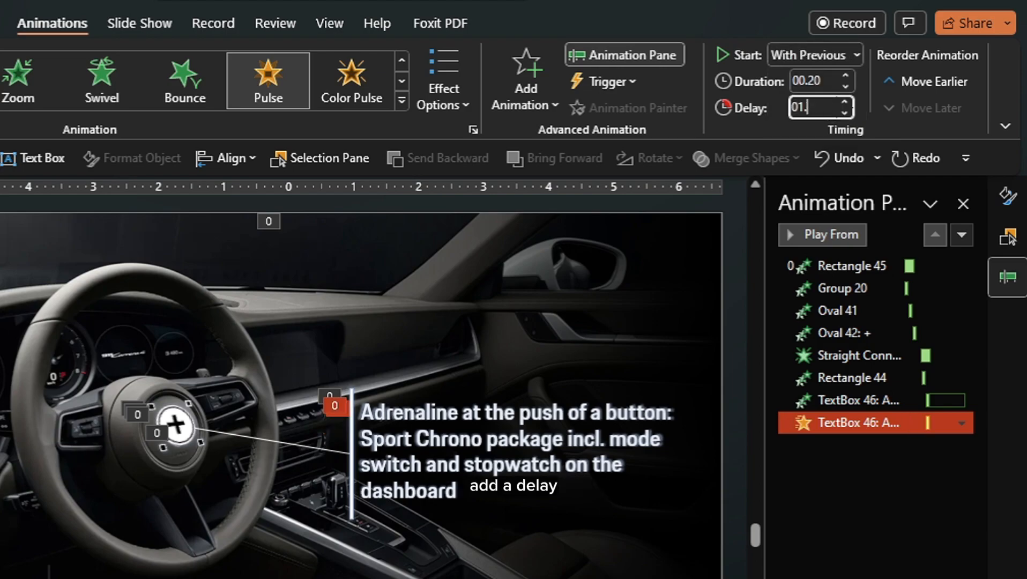
text(45)
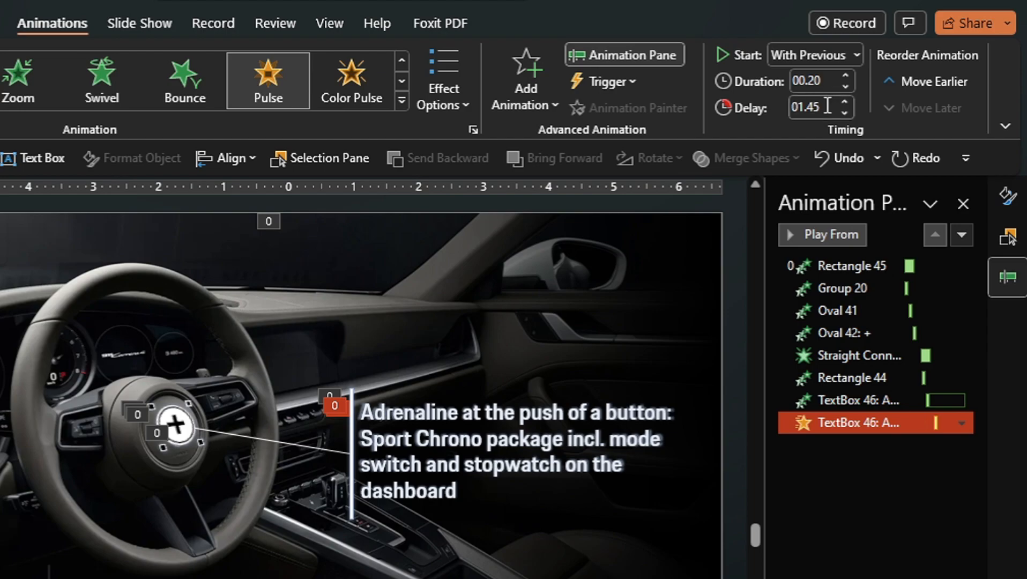
Step: Set the delay between letters to 10% in the effect options of the callout text's Pulse animation
right_click(889, 423)
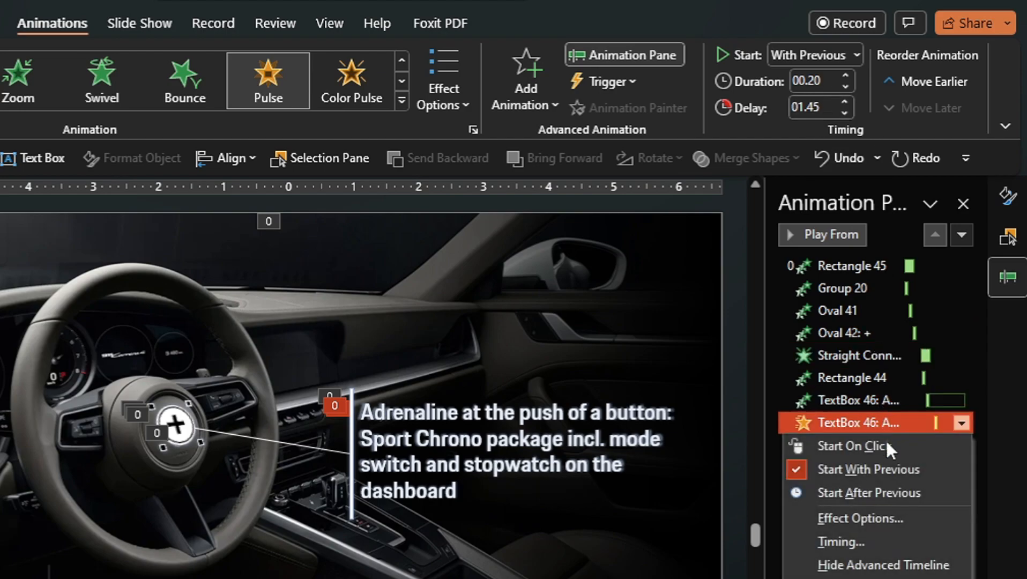
click(881, 515)
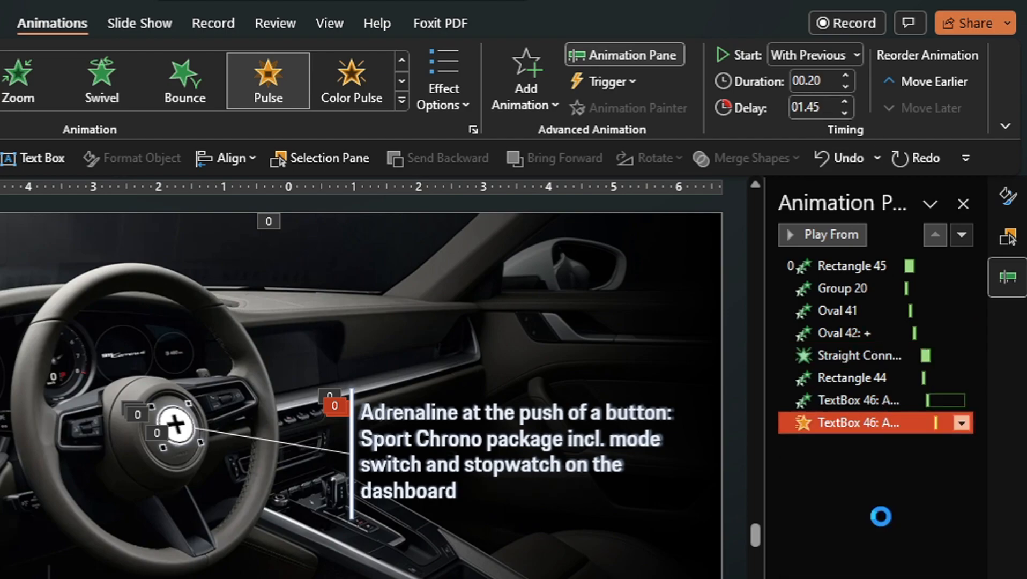
click(300, 362)
key(BackSpace)
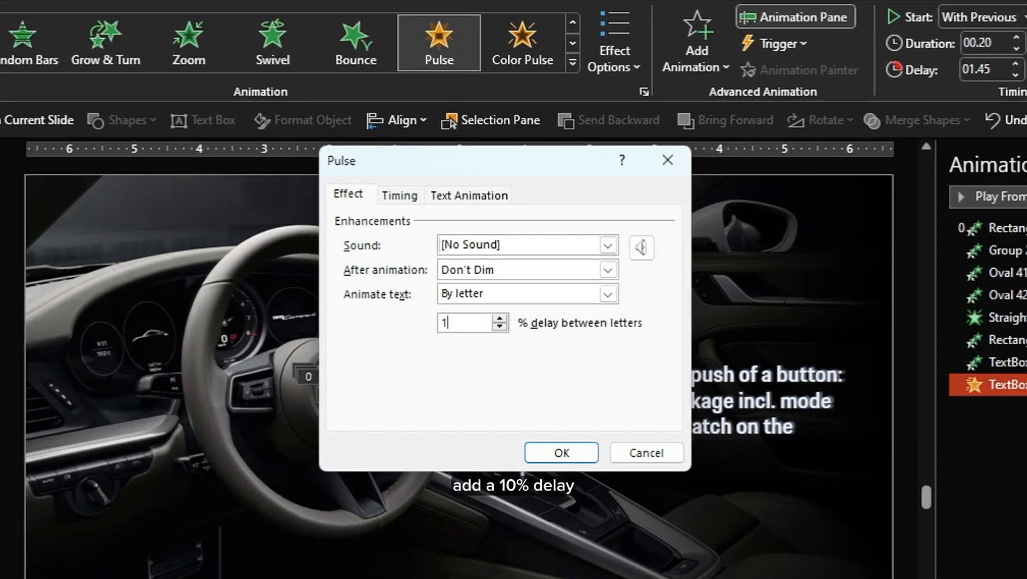
text(0)
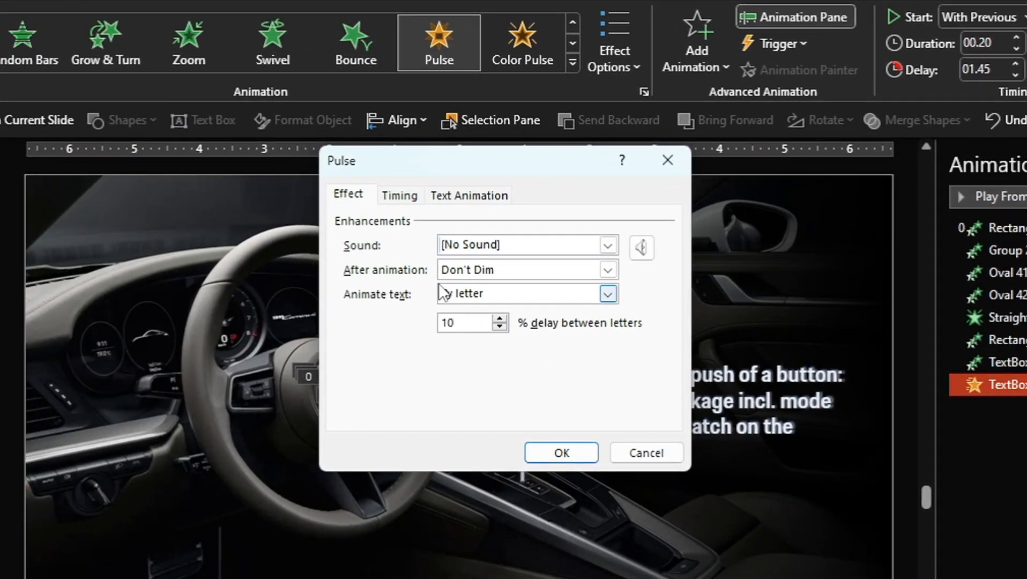
click(561, 453)
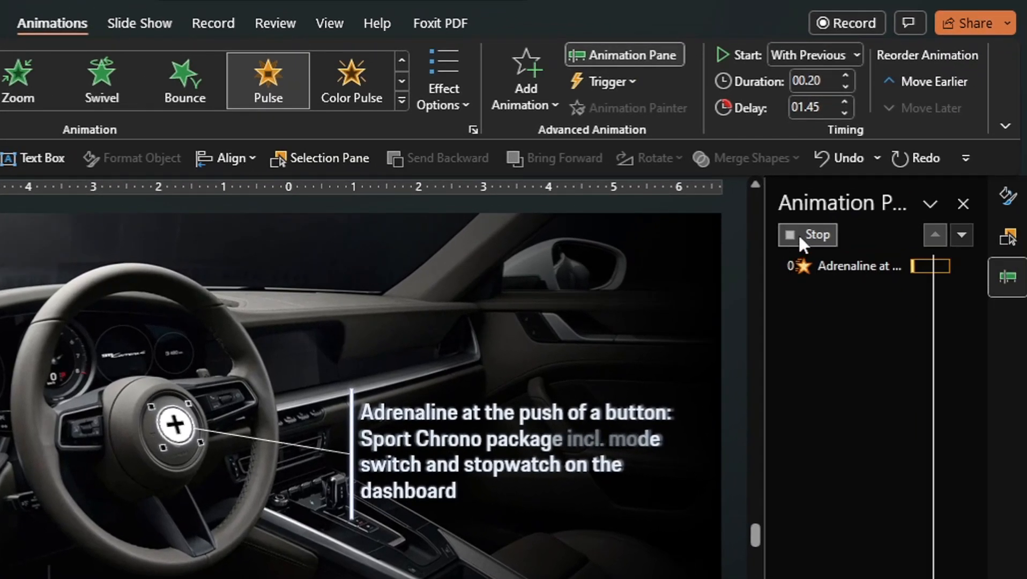
click(970, 196)
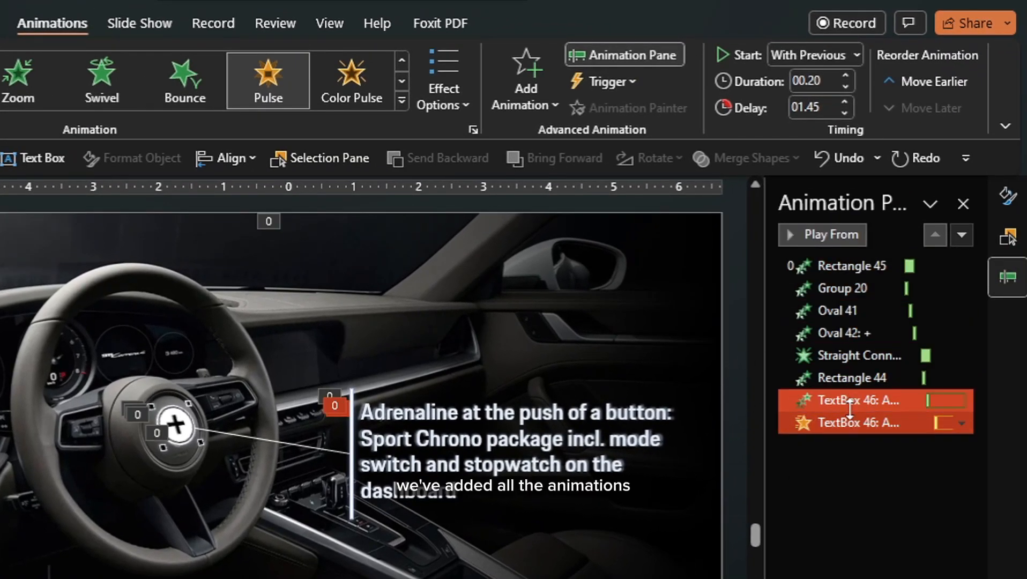
Step: Unhide the 3D car model and display the animation list to check the animation order
click(1009, 240)
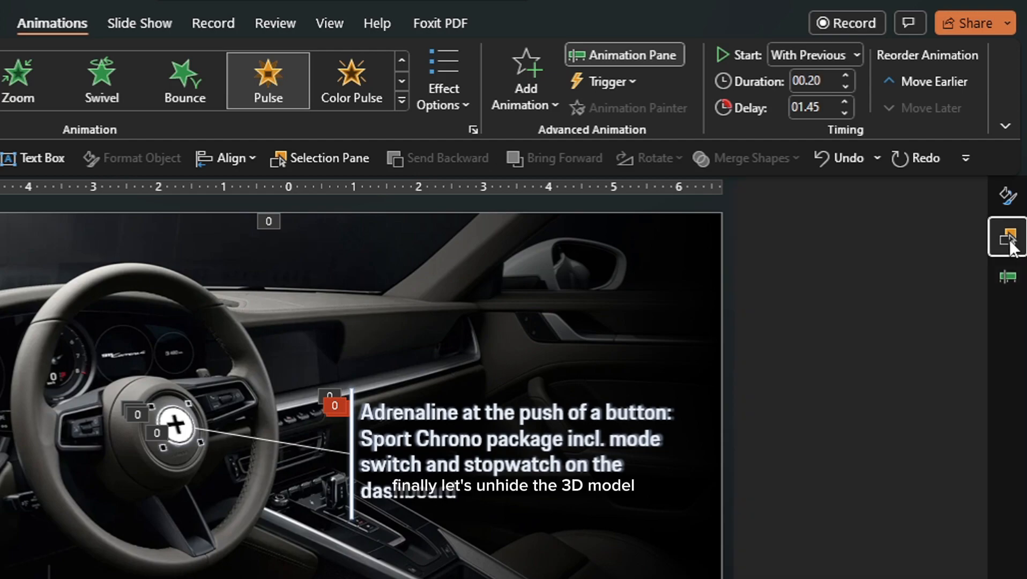
click(852, 482)
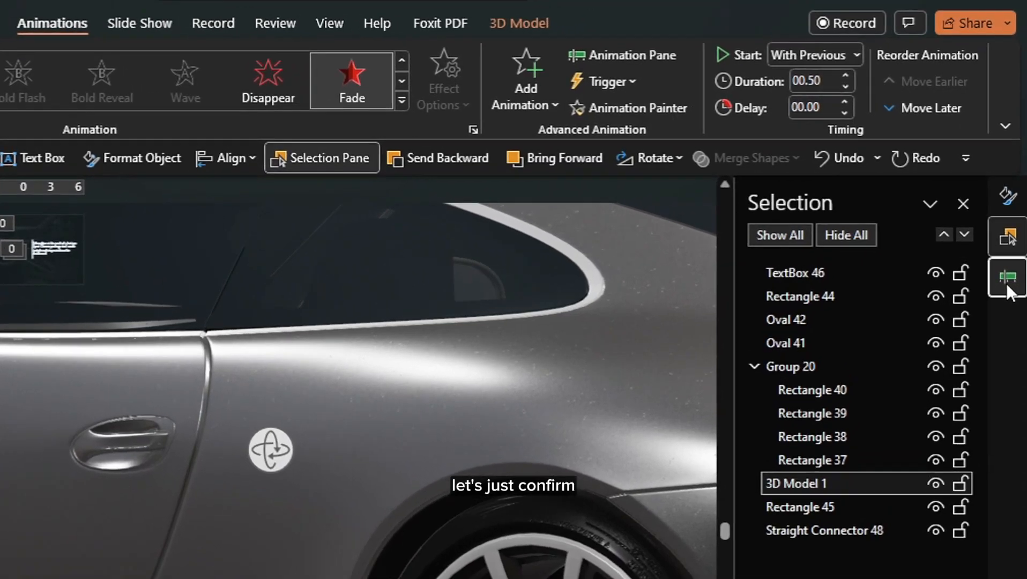
click(1006, 279)
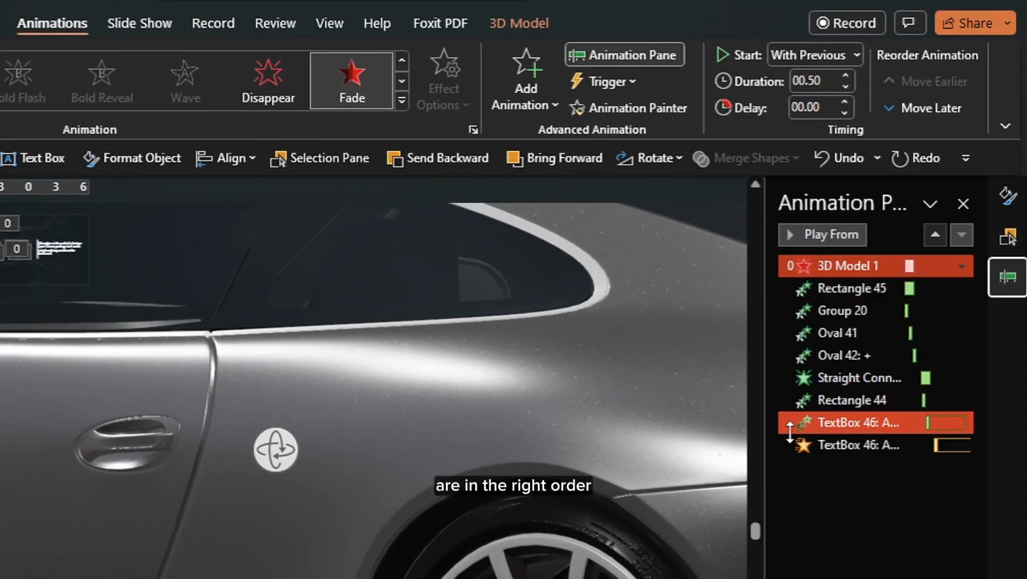
Step: Check the animation timeline in full width and preview the transition from slide 14 to the interior slide in the slide show
drag(769, 439, 619, 439)
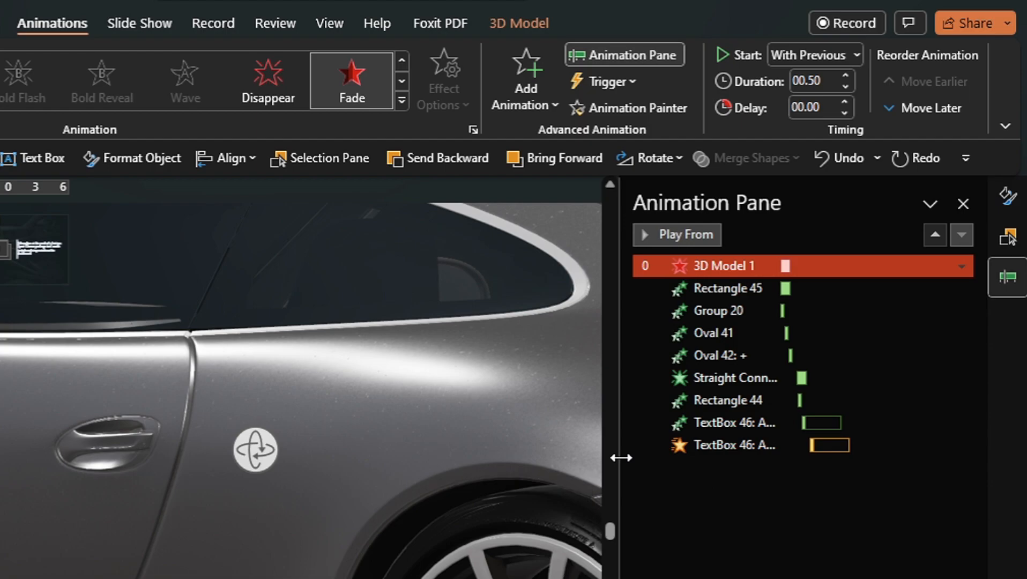
drag(620, 458, 727, 465)
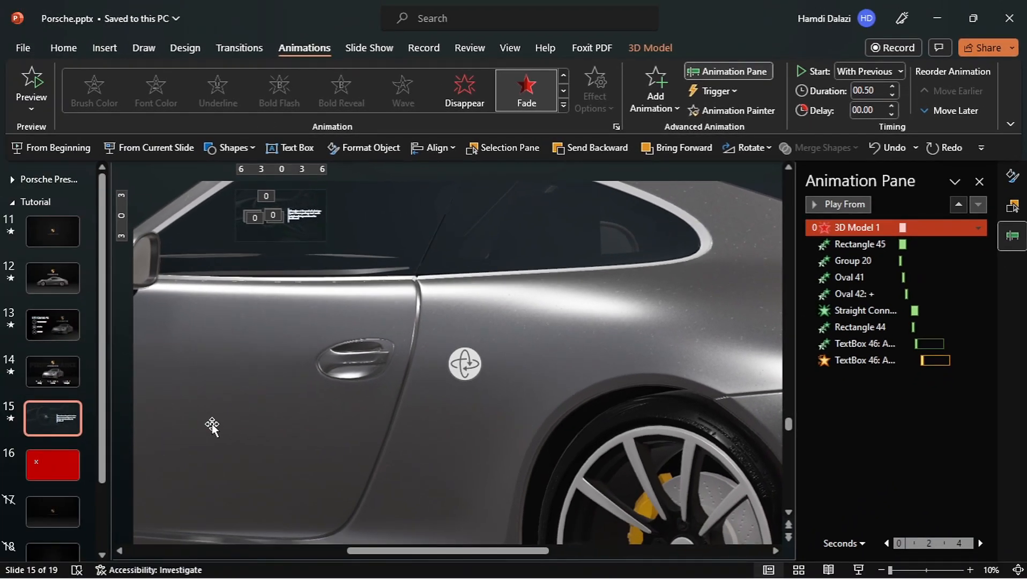
click(63, 380)
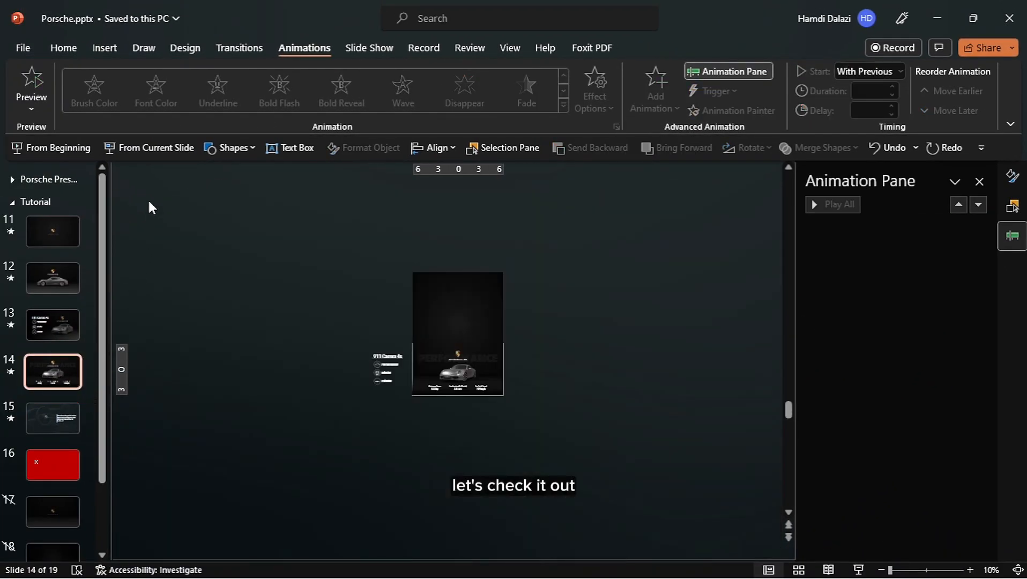
click(159, 149)
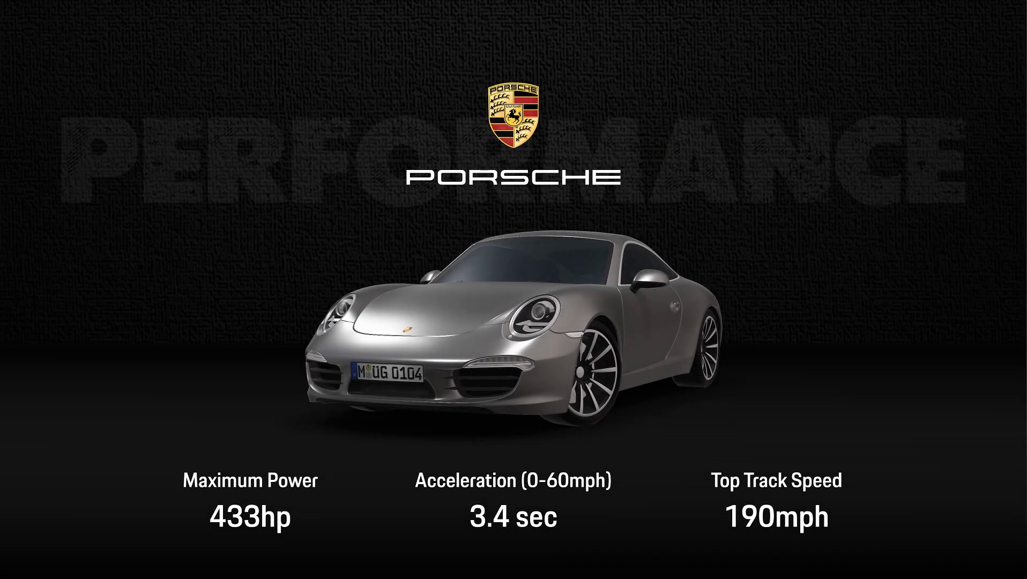
key(Right)
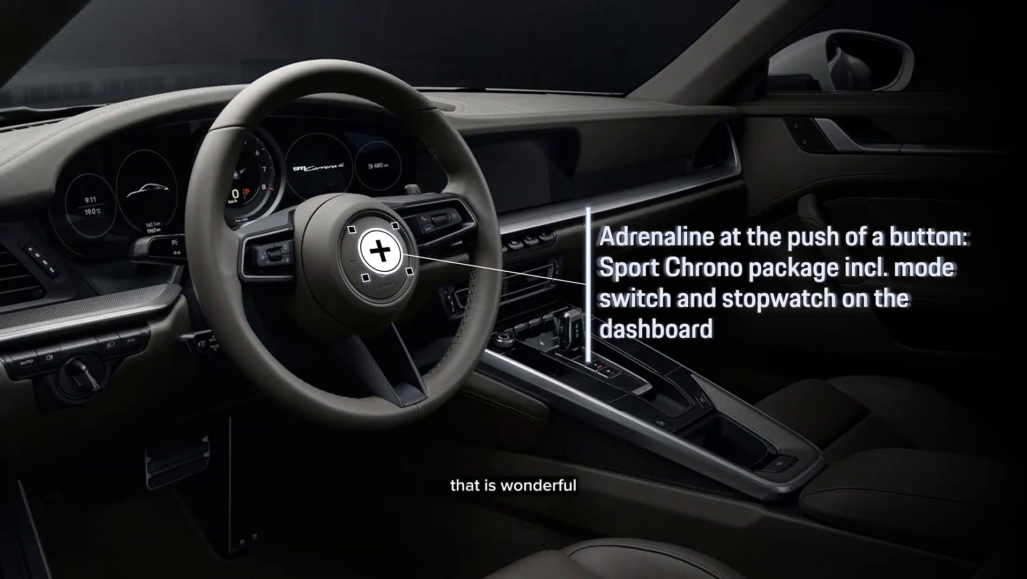
key(Escape)
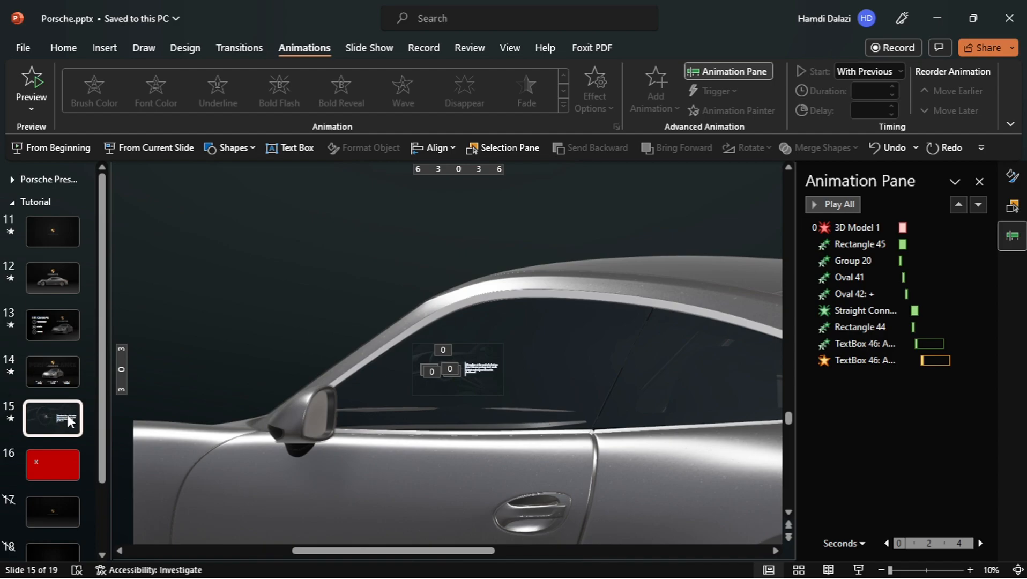
Step: Duplicate slide 14 with the performance figures and move the copy after the interior slide, to position 16
click(67, 371)
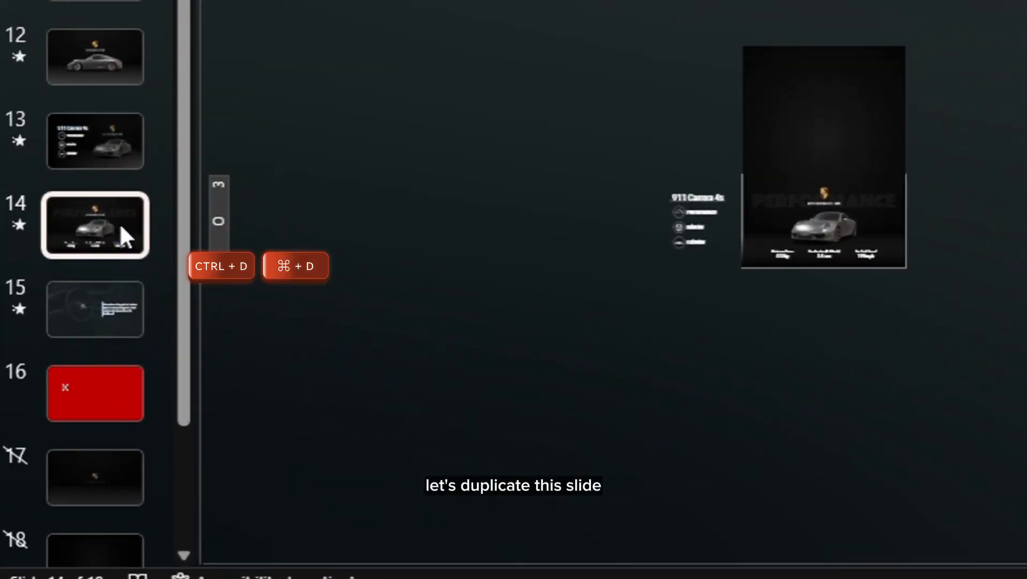
key(ctrl+d)
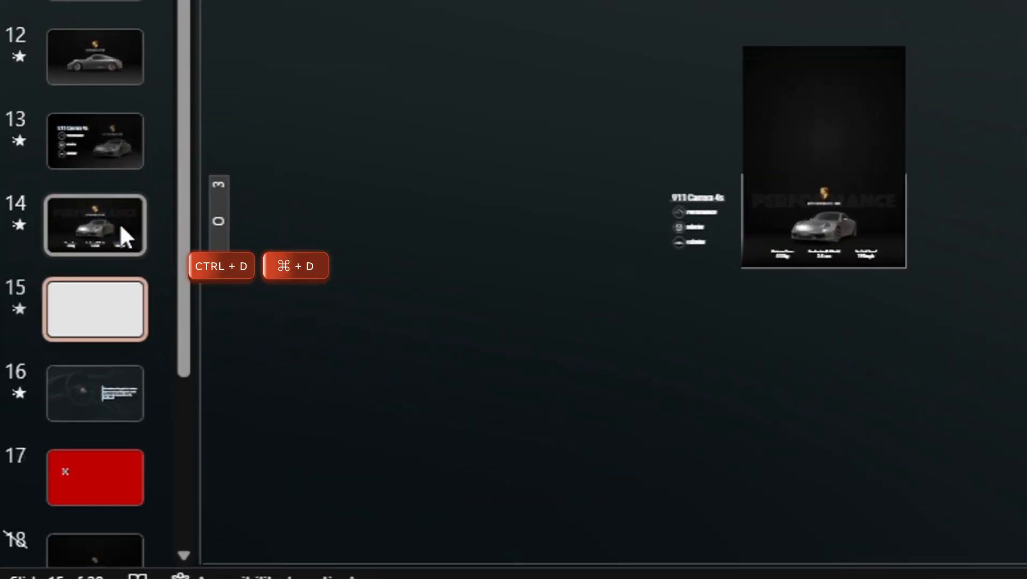
drag(101, 340, 103, 424)
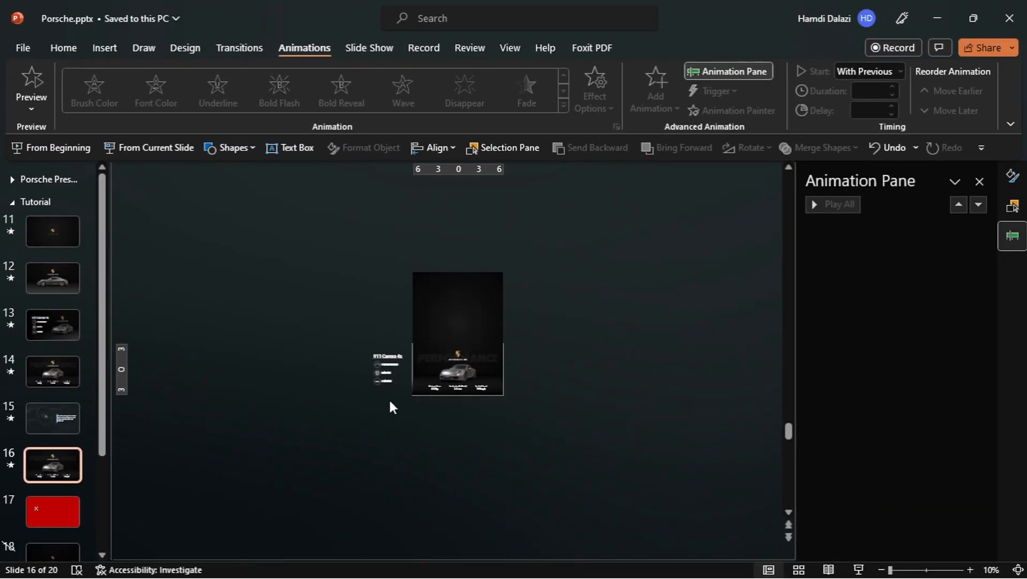
Step: Delete the 911 Carrera 4s menu group, the PERFORMANCE text and the three performance figures from slide 16
scroll(390, 407, up, 3)
click(244, 423)
click(231, 410)
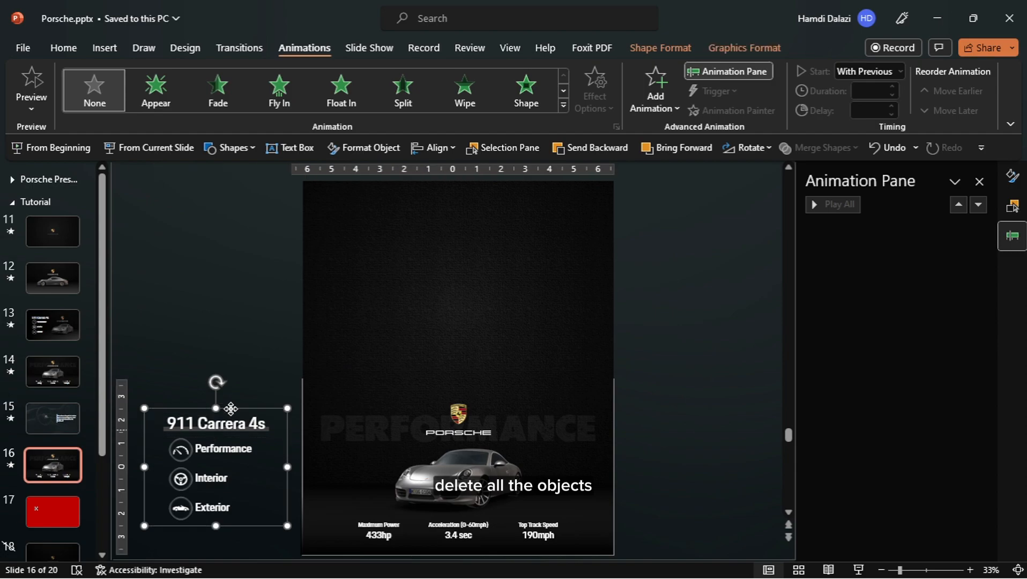
shift+click(347, 429)
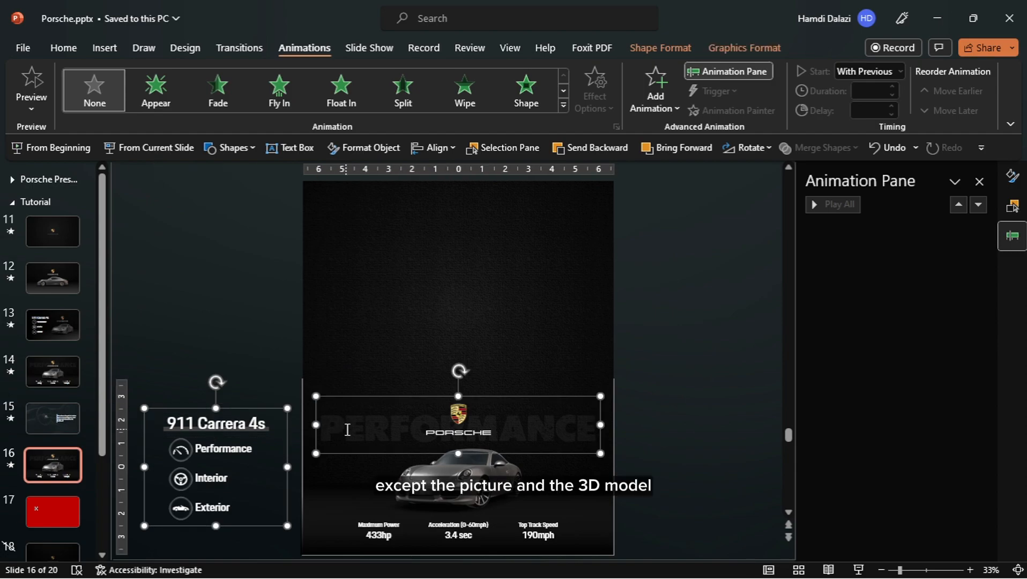
shift+click(544, 523)
shift+click(339, 492)
key(Delete)
Step: Delete the !!Porsche Logo group and !!Rectangle 7, keeping only the 3D model and the background picture
click(330, 466)
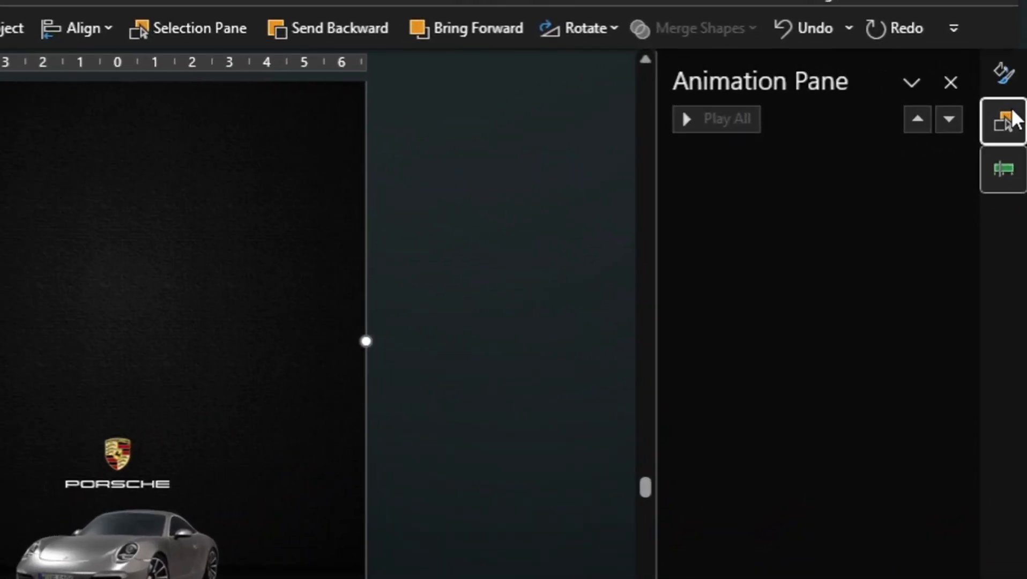
click(1012, 206)
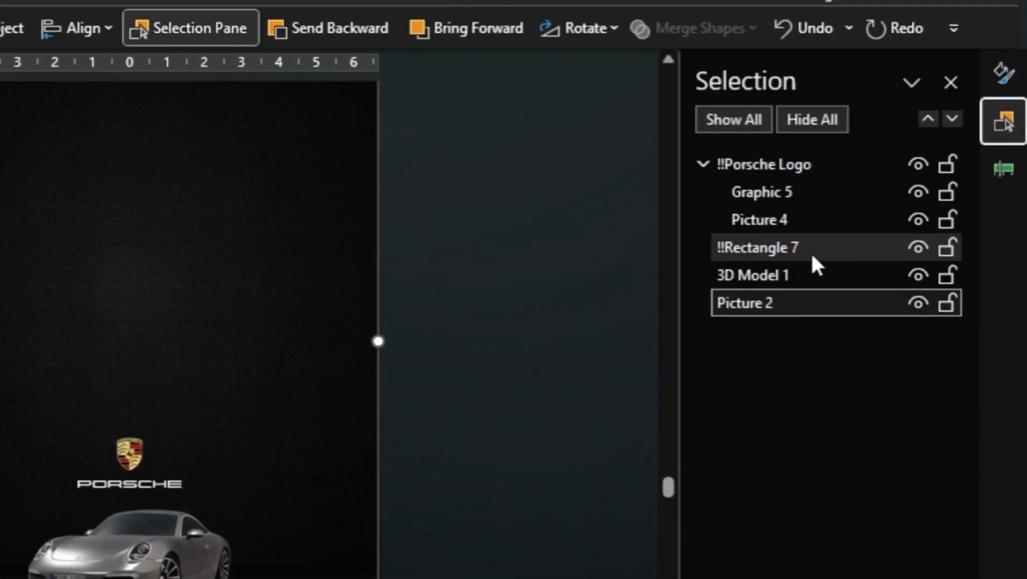
click(745, 248)
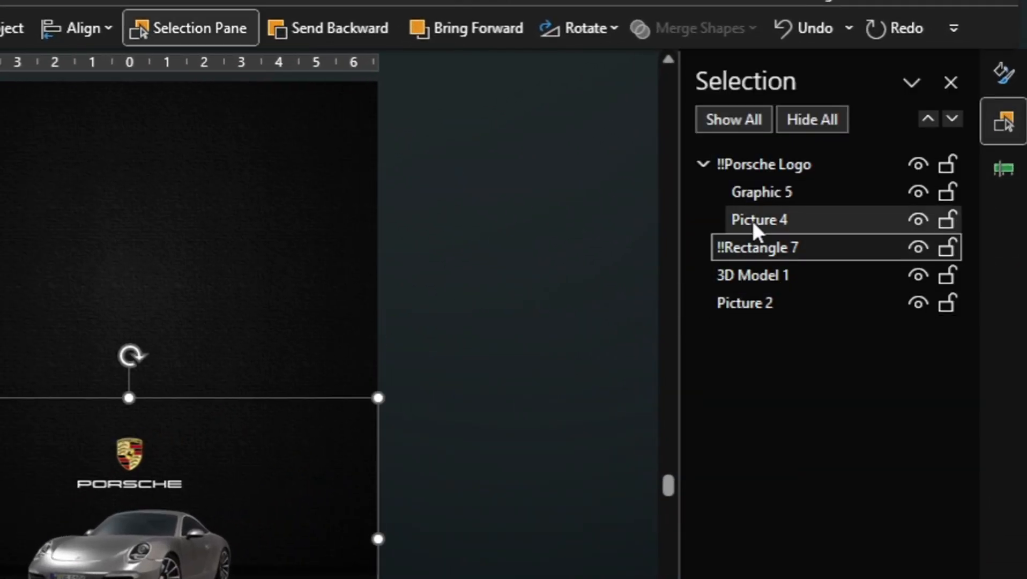
ctrl+click(769, 164)
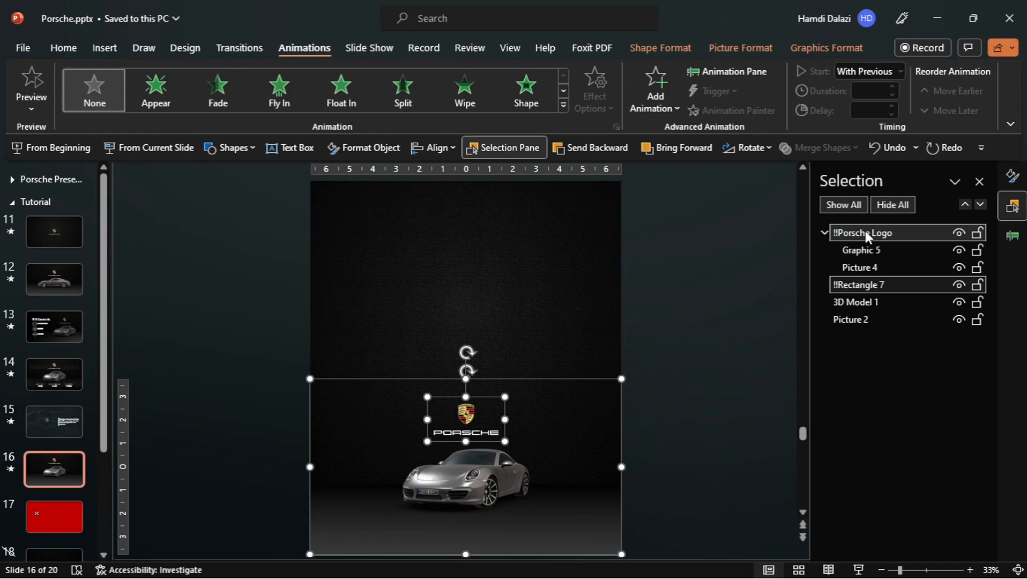
key(Delete)
Step: Move the tall background picture down so its floor lies below the slide and its plain dark area covers the slide
click(557, 378)
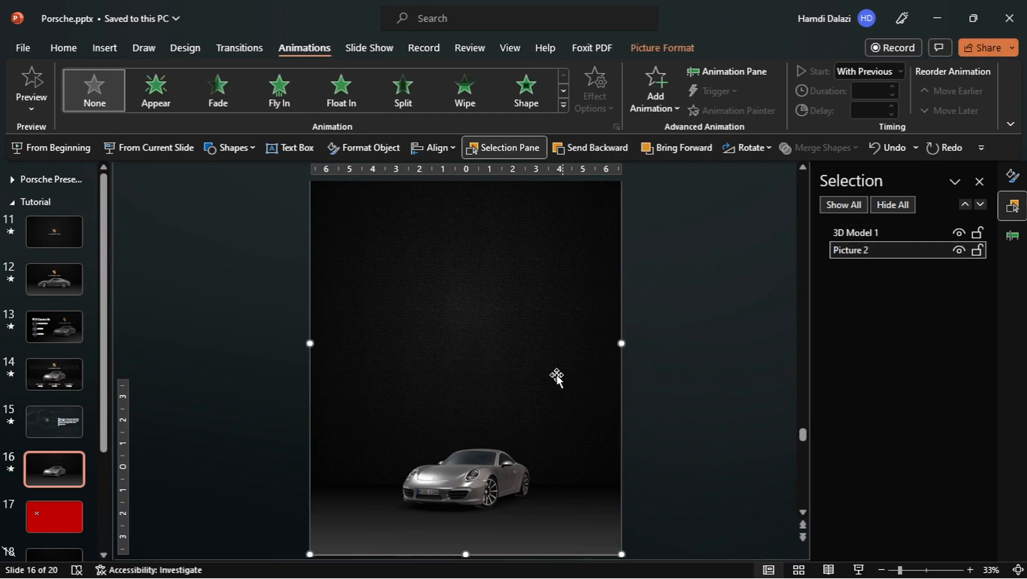
scroll(505, 385, down, 1)
scroll(505, 385, down, 2)
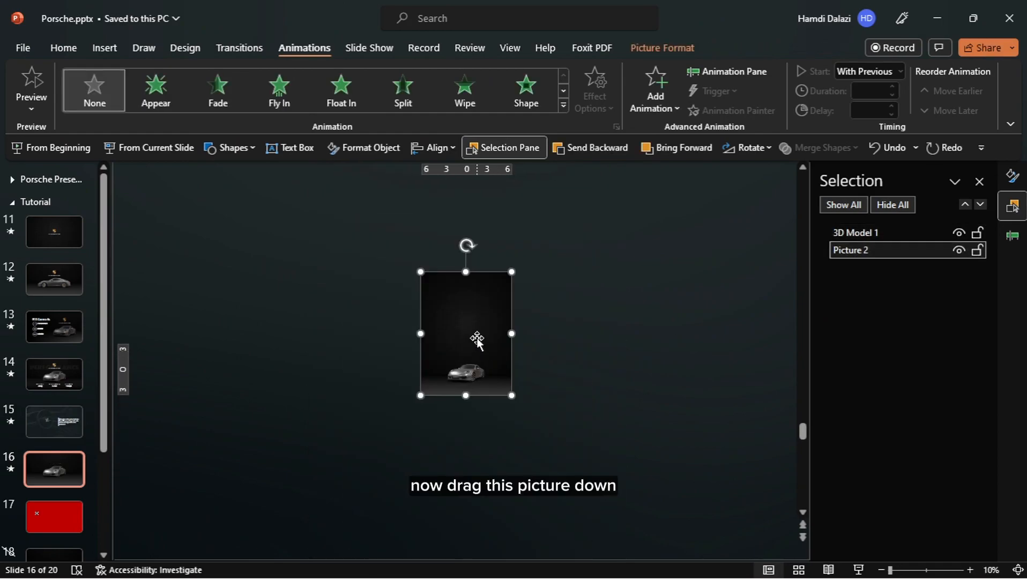
scroll(471, 330, up, 2)
drag(498, 358, 497, 434)
mouse_move(531, 335)
mouse_down()
mouse_move(532, 361)
mouse_move(532, 343)
mouse_move(543, 347)
mouse_up()
click(613, 361)
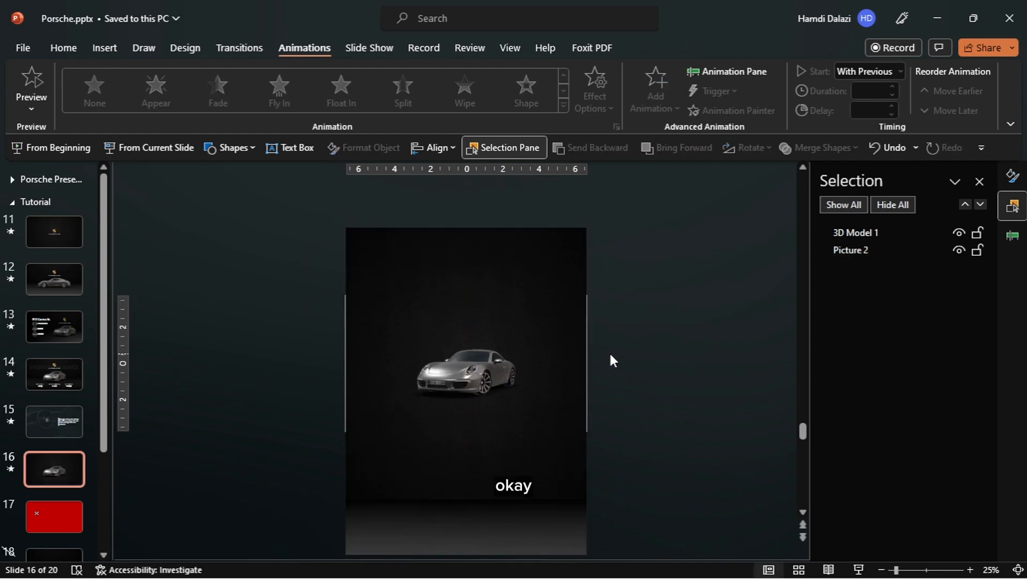
click(533, 348)
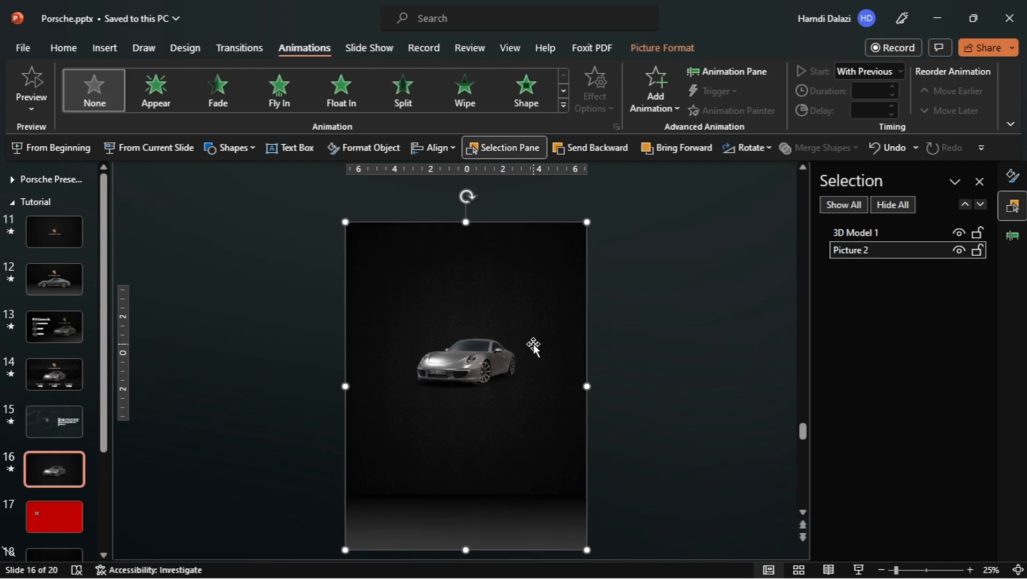
key(ctrl+z)
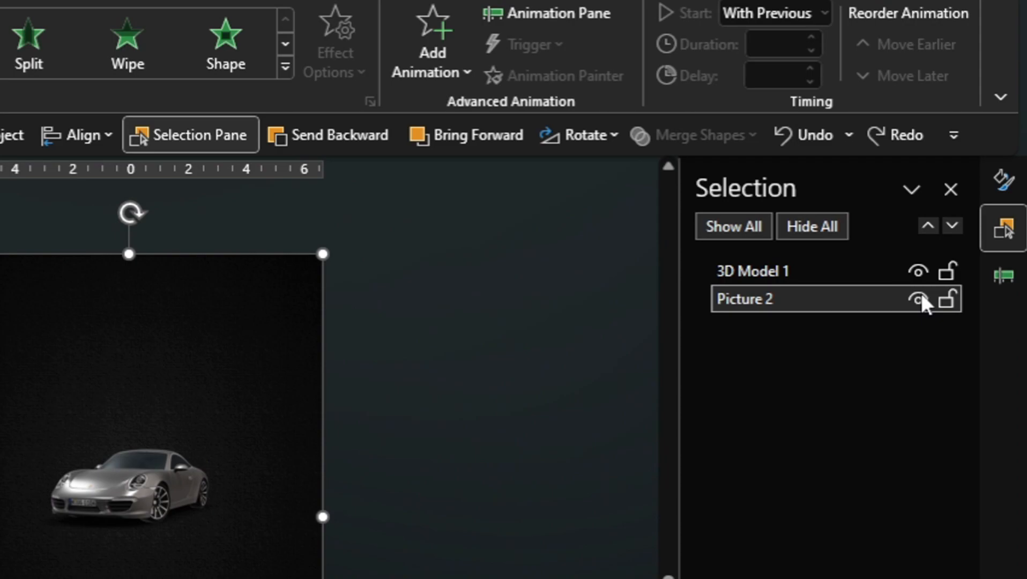
Step: Hide Picture 2 on slide 16 and copy the plain dark background picture from slide 19
click(920, 298)
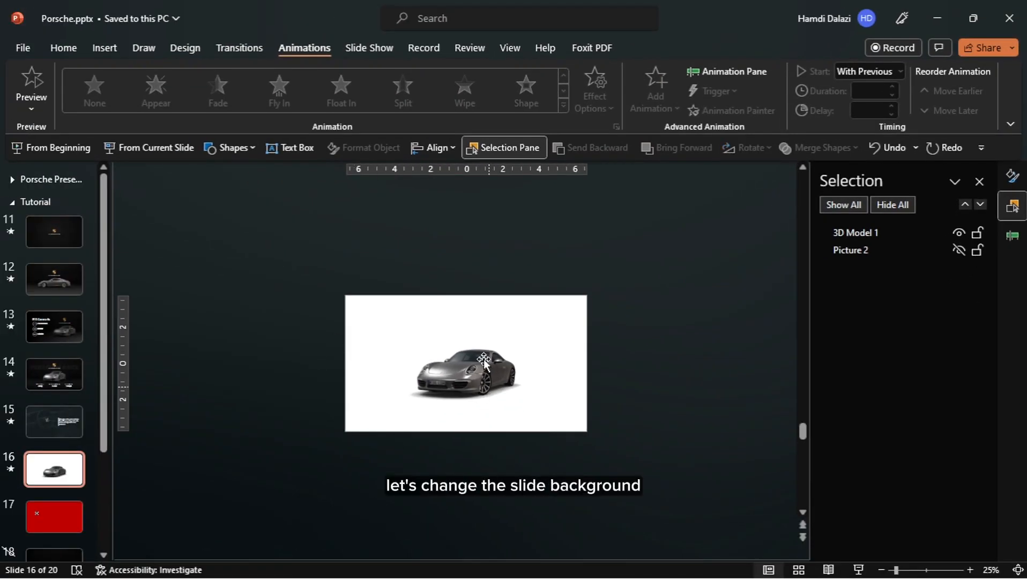
scroll(86, 482, down, 3)
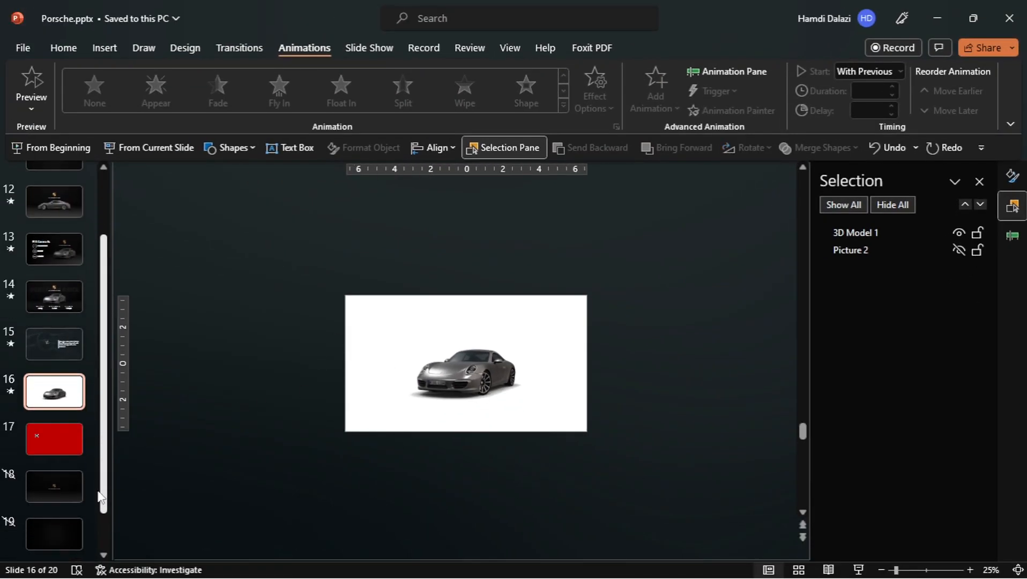
click(48, 485)
click(443, 417)
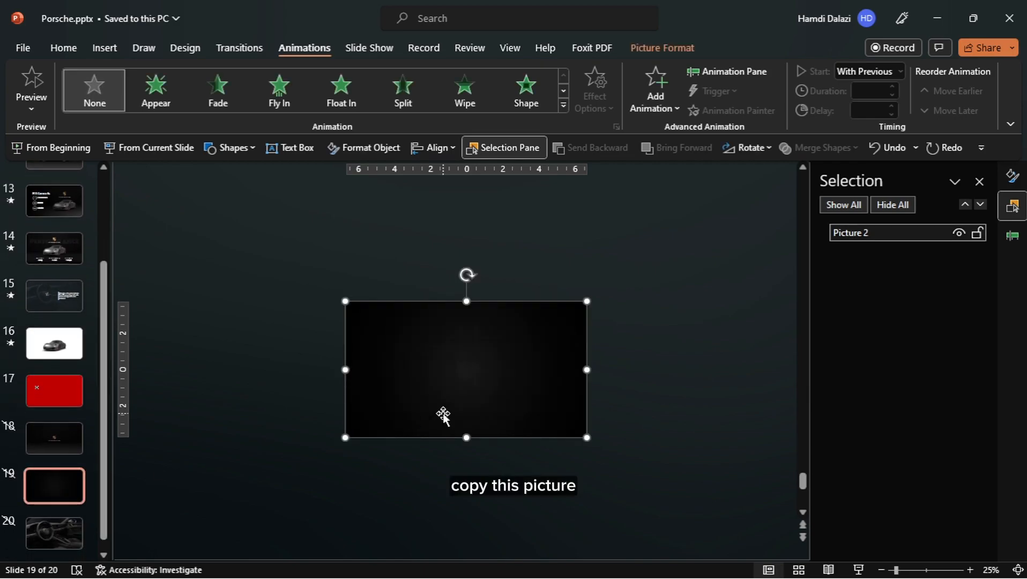
key(ctrl+c)
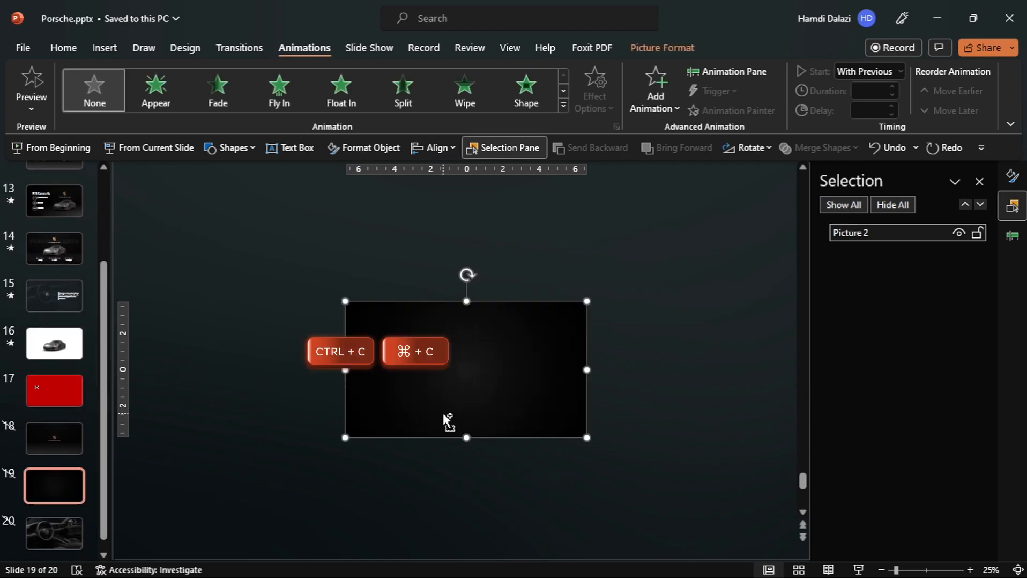
Step: Set slide 16's background to a picture fill from the clipboard and unhide Picture 2
click(80, 348)
right_click(85, 351)
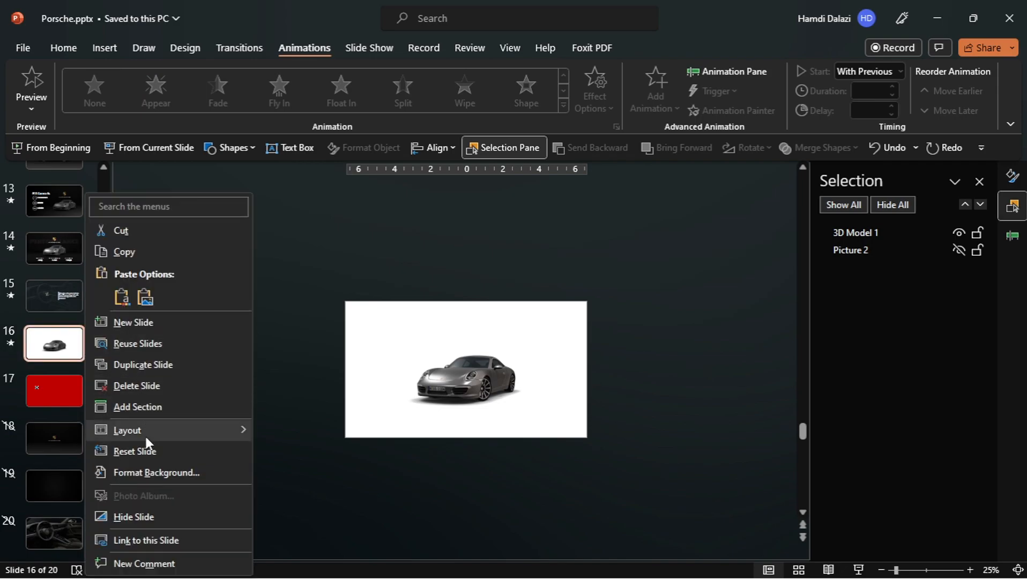
click(144, 471)
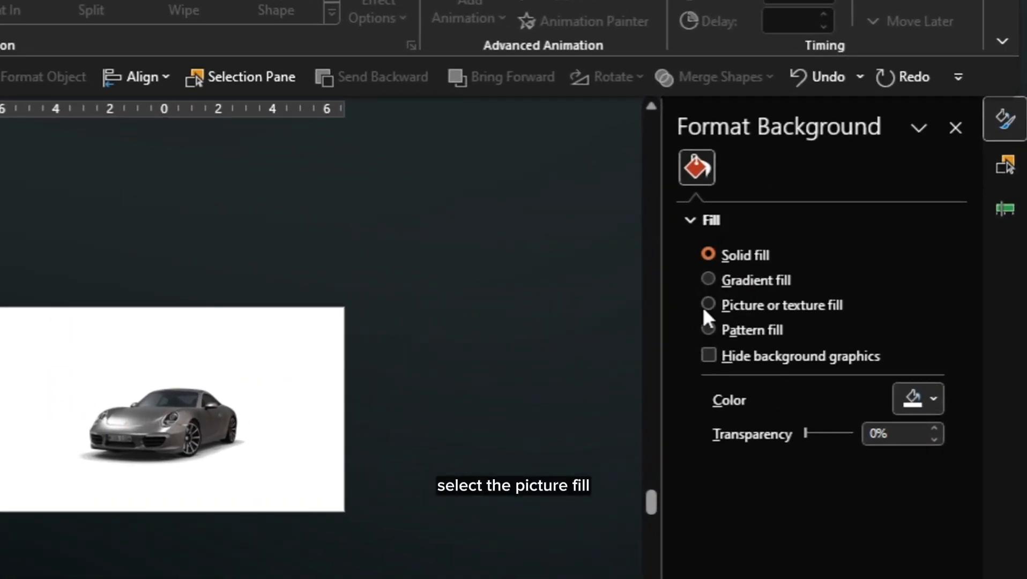
click(813, 299)
click(827, 416)
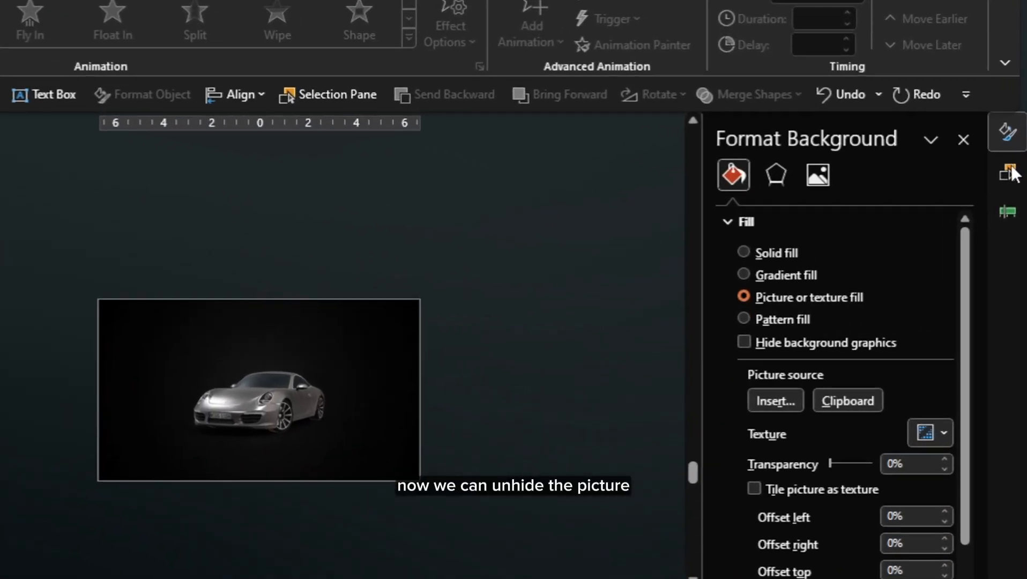
click(1013, 206)
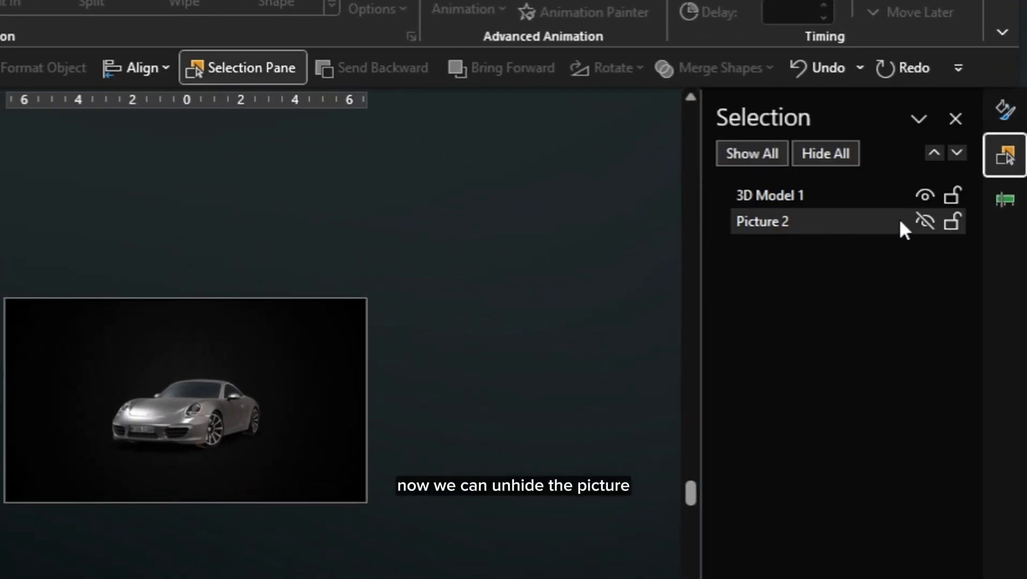
click(925, 220)
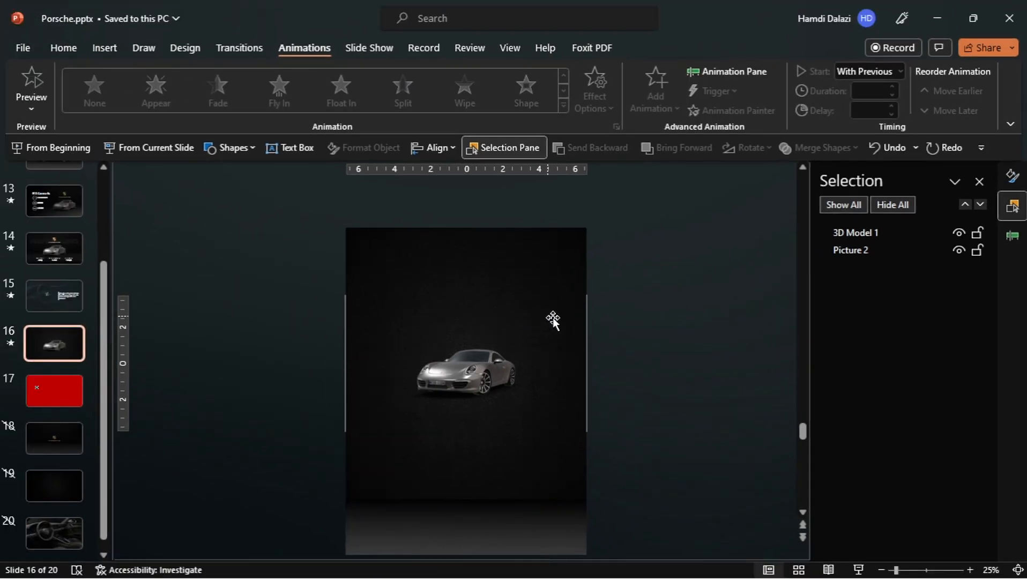
Step: Draw a 13.33" by 7.5" rectangle covering the whole slide and remove its outline
click(231, 147)
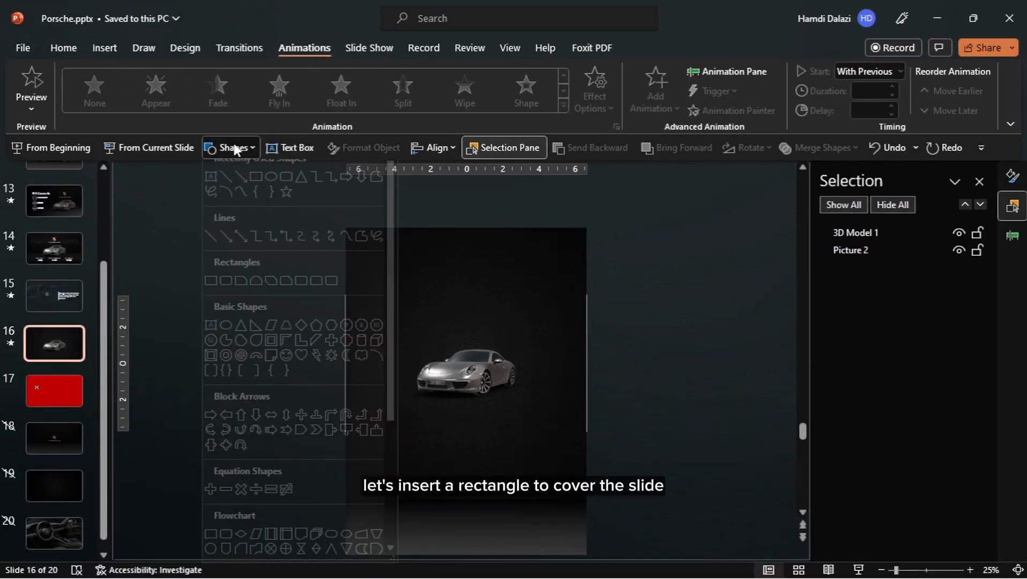
click(256, 190)
mouse_move(344, 297)
mouse_down()
mouse_move(481, 355)
mouse_move(587, 417)
mouse_move(587, 430)
mouse_up()
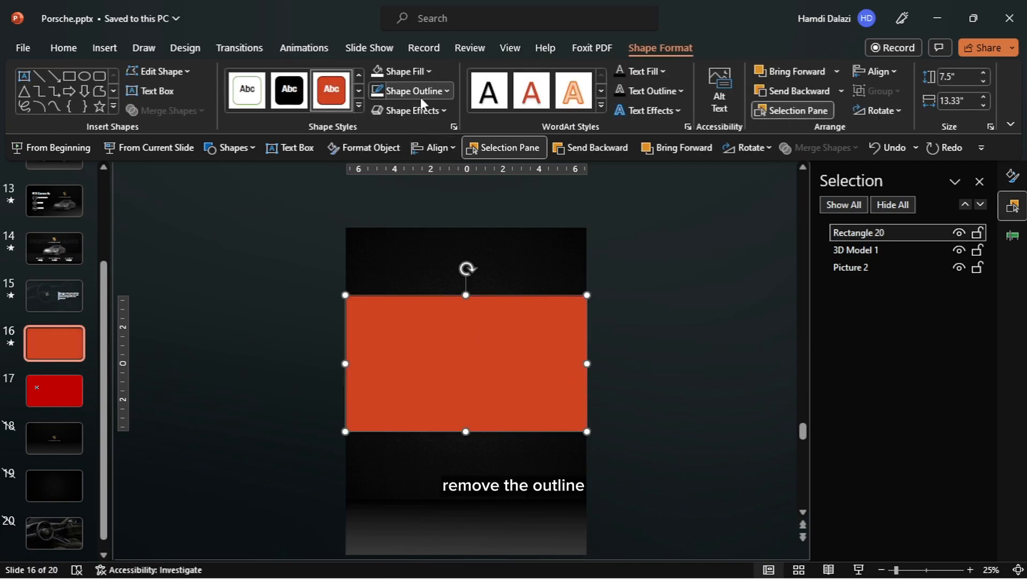
click(420, 97)
click(412, 294)
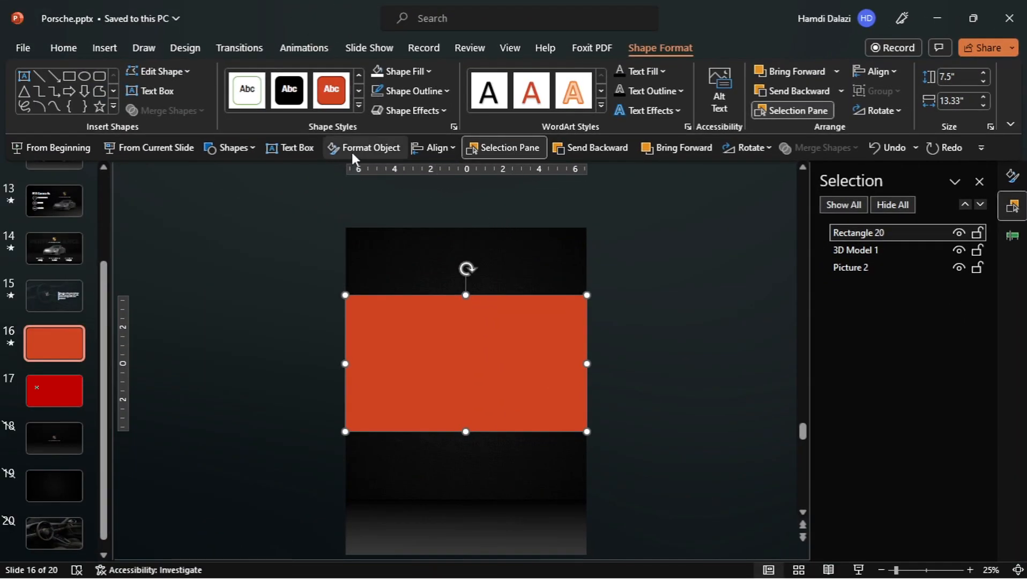
Step: Give the rectangle a linear gradient fill with an added stop at 50% and set the gradient angle to 90°
click(352, 150)
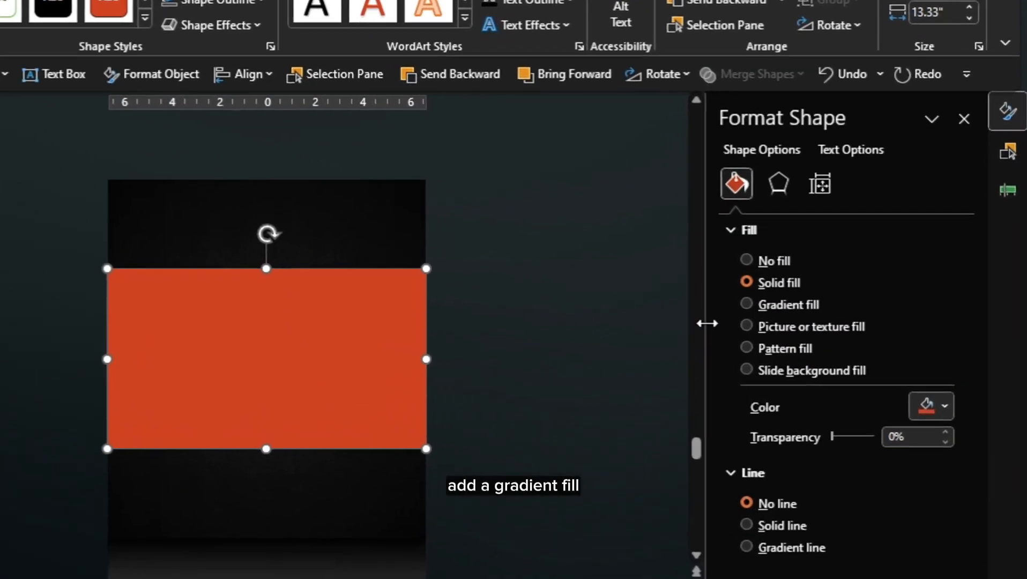
click(732, 299)
drag(958, 355, 963, 452)
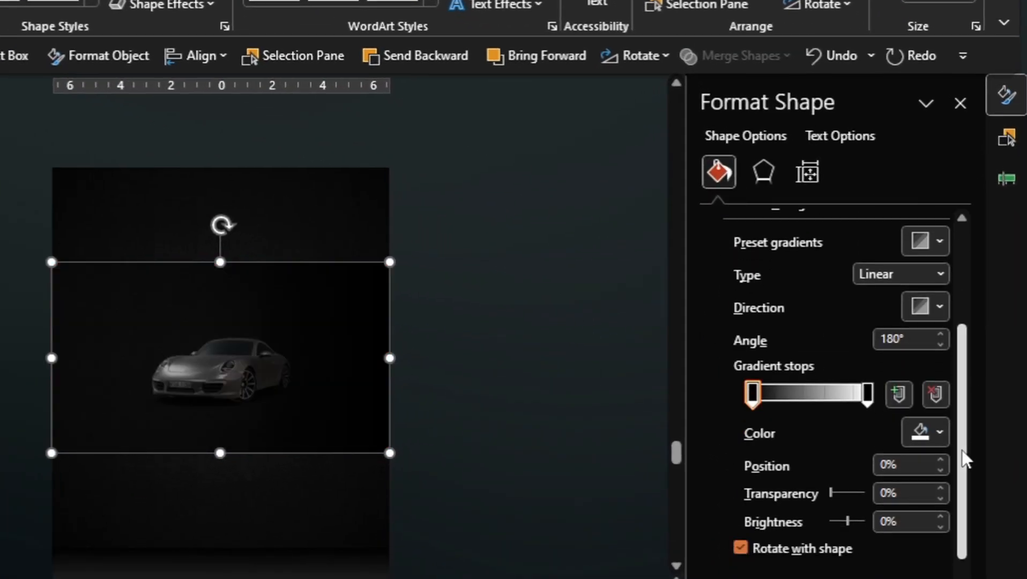
click(896, 401)
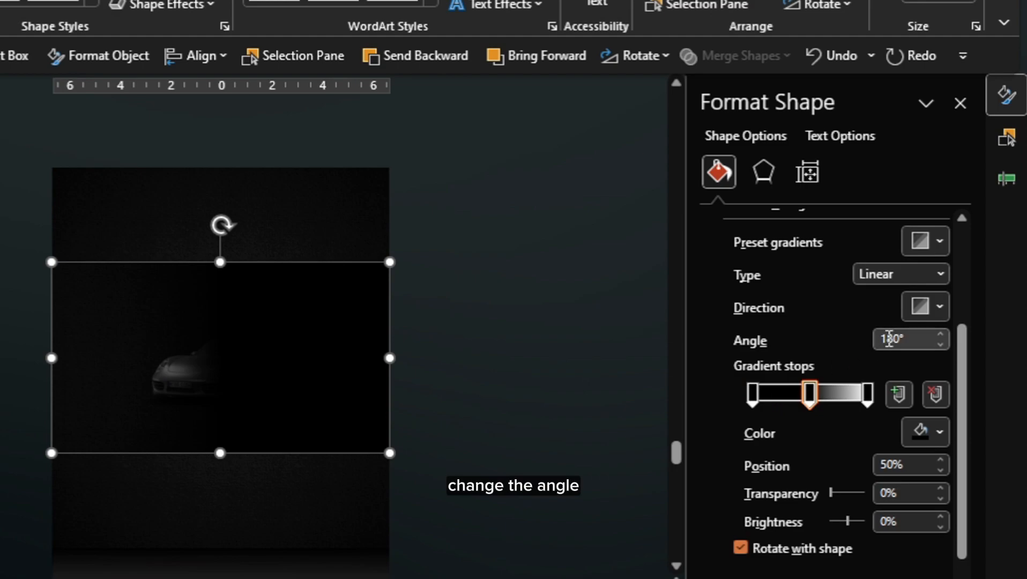
click(892, 340)
key(BackSpace)
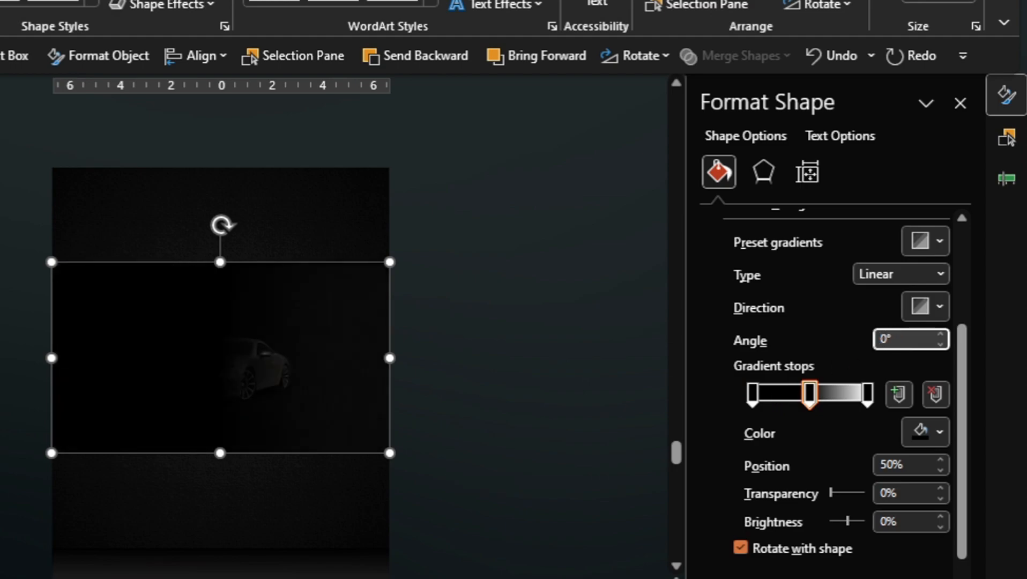
text(9)
key(Return)
Step: Set the gradient stops' transparency to 20% for the first, 100% for the middle and 20% for the last
click(752, 394)
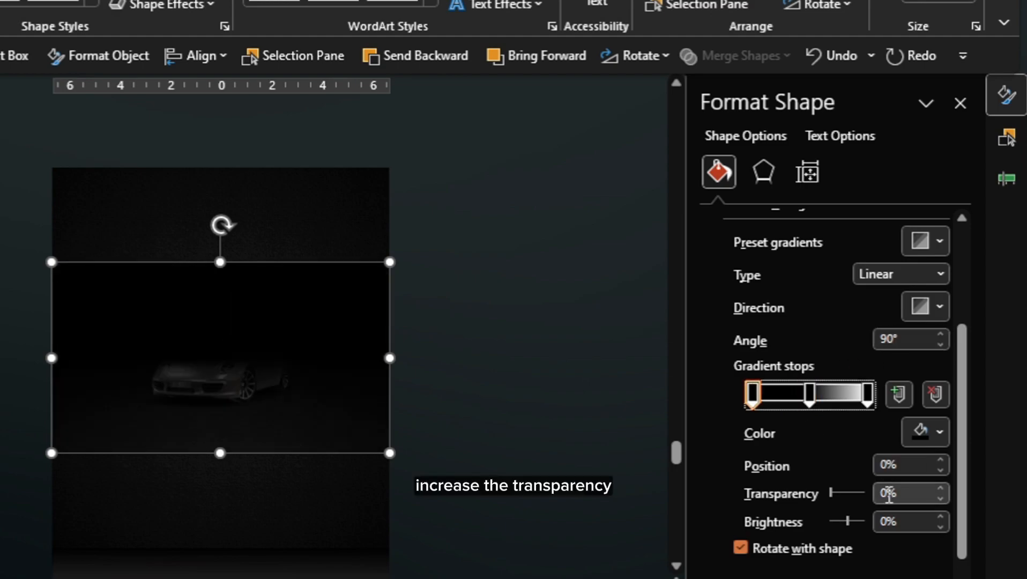
click(888, 494)
text(2)
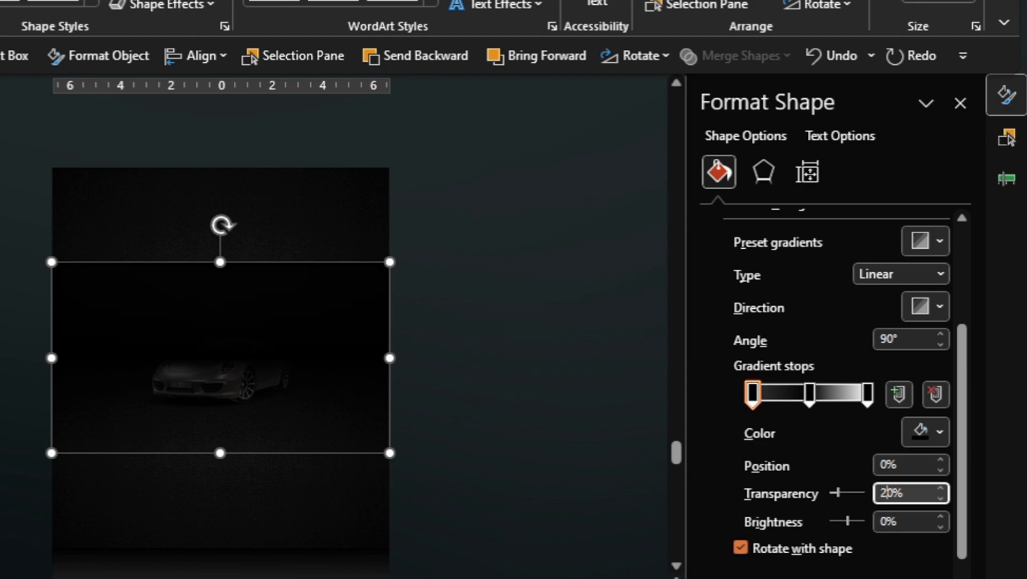
click(811, 399)
click(885, 492)
text(1)
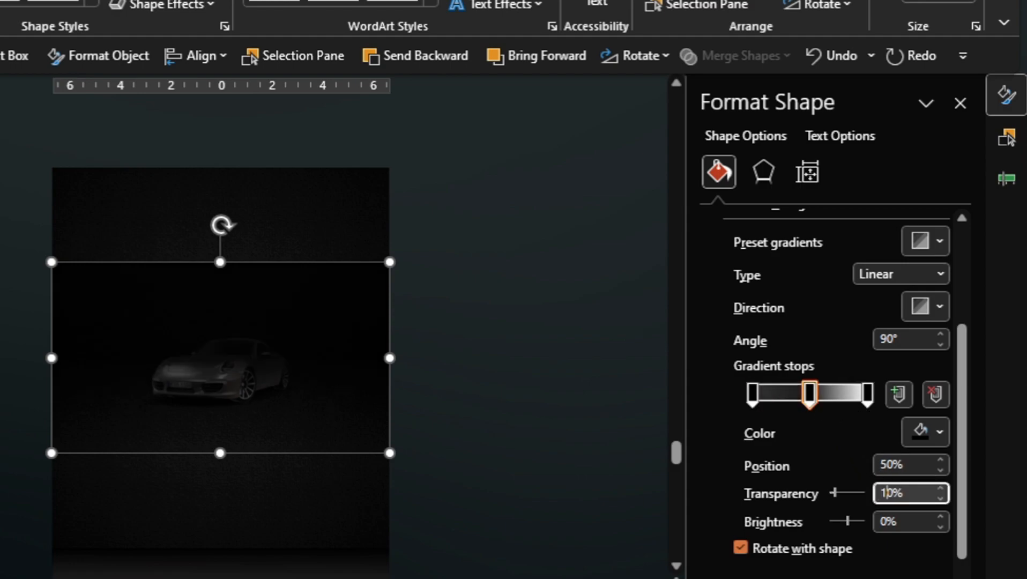
text(0)
click(868, 397)
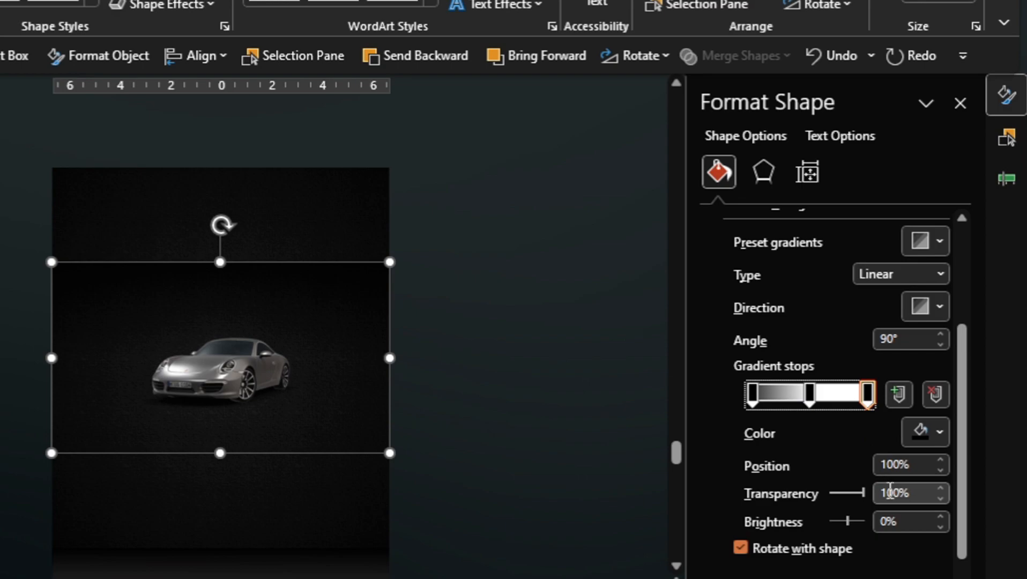
click(890, 491)
key(BackSpace)
text(2)
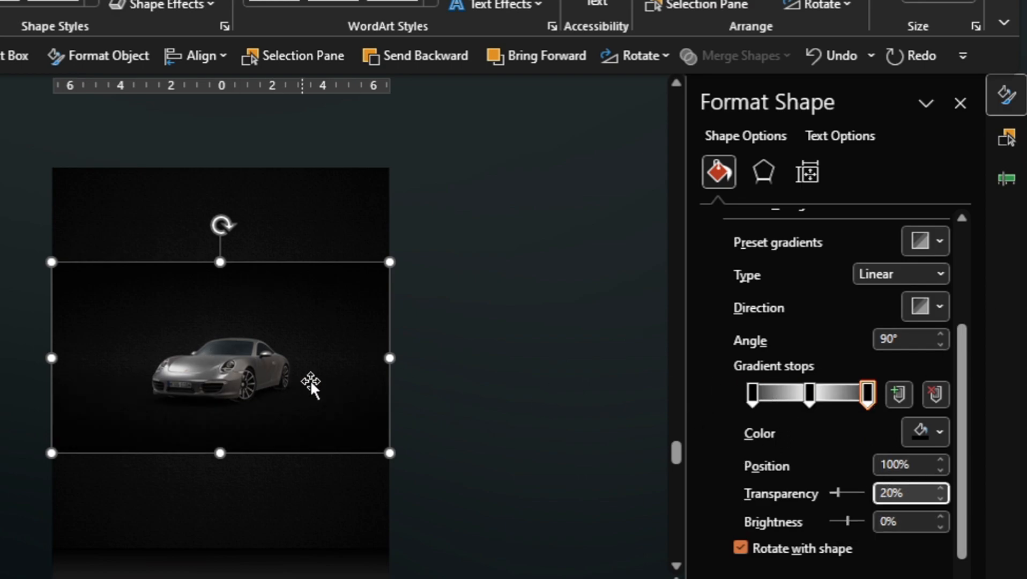
Step: Hide Rectangle 20, align the 3D car model to the vertical middle of the slide, and unhide the rectangle
click(1008, 141)
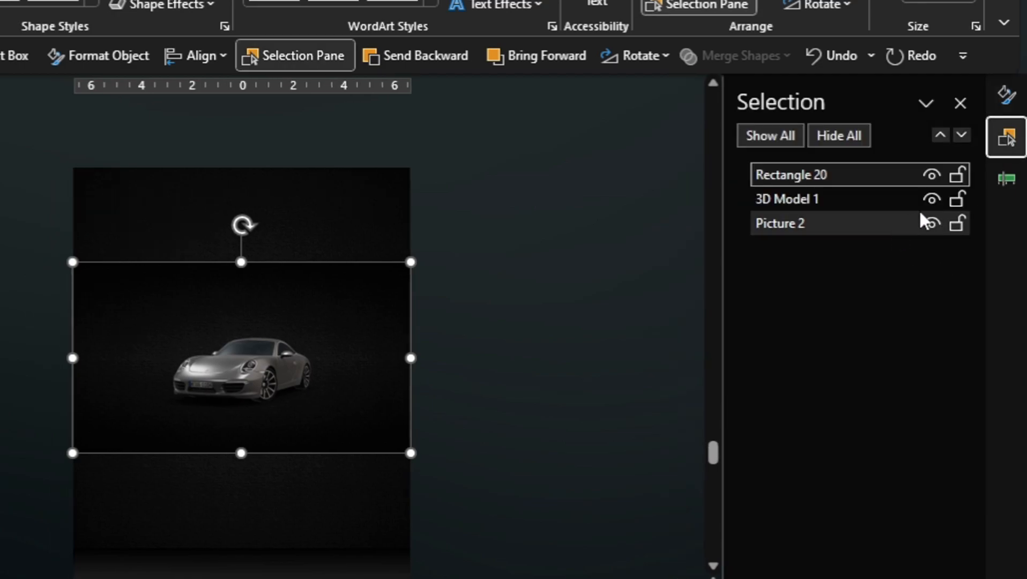
click(931, 174)
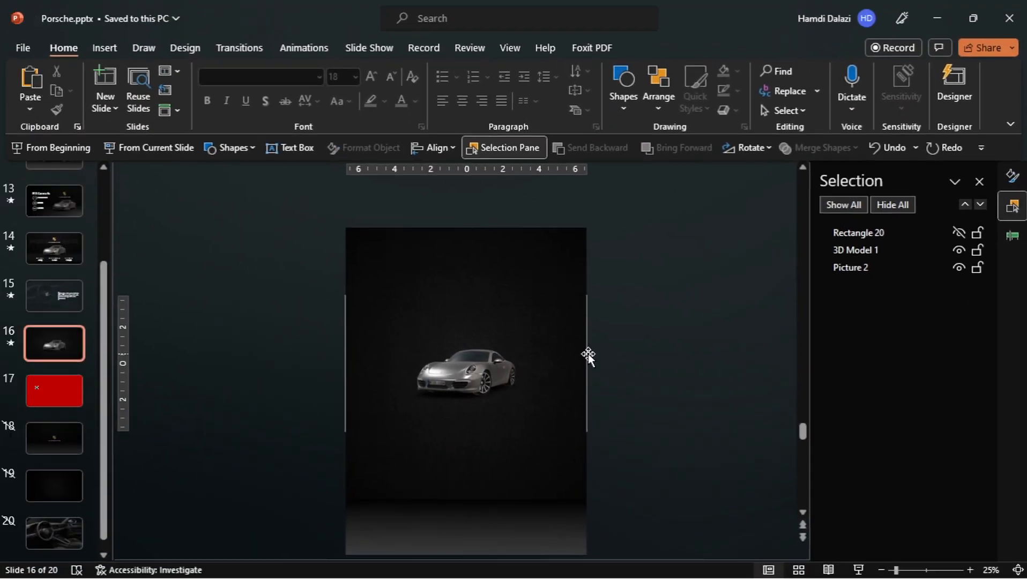
click(860, 250)
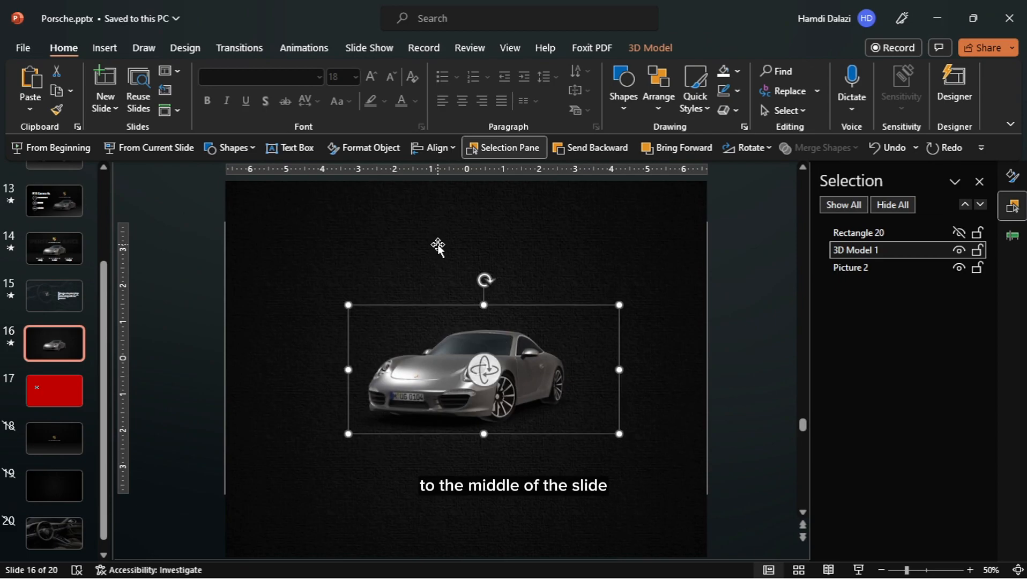
click(432, 149)
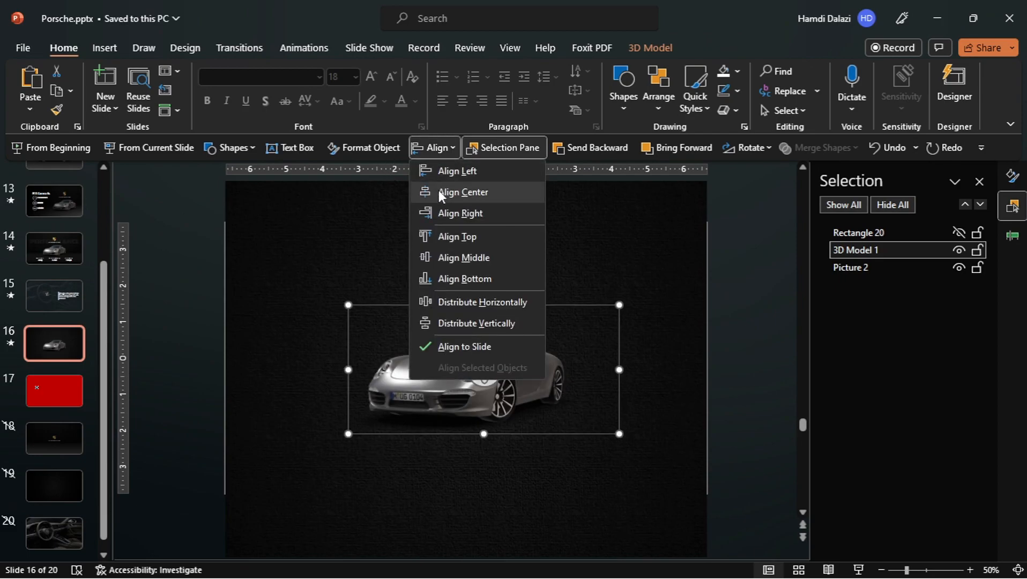
click(461, 257)
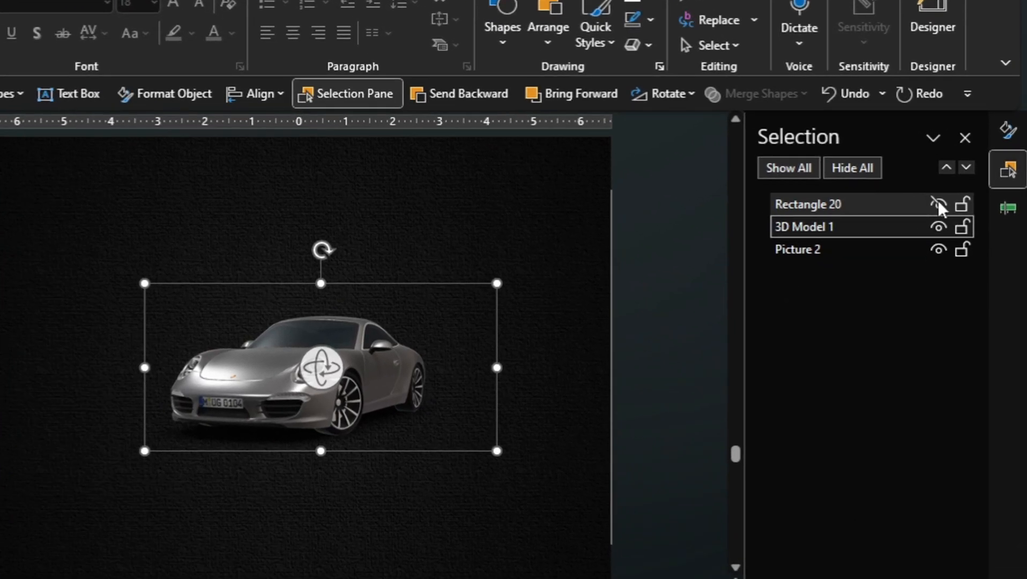
click(958, 232)
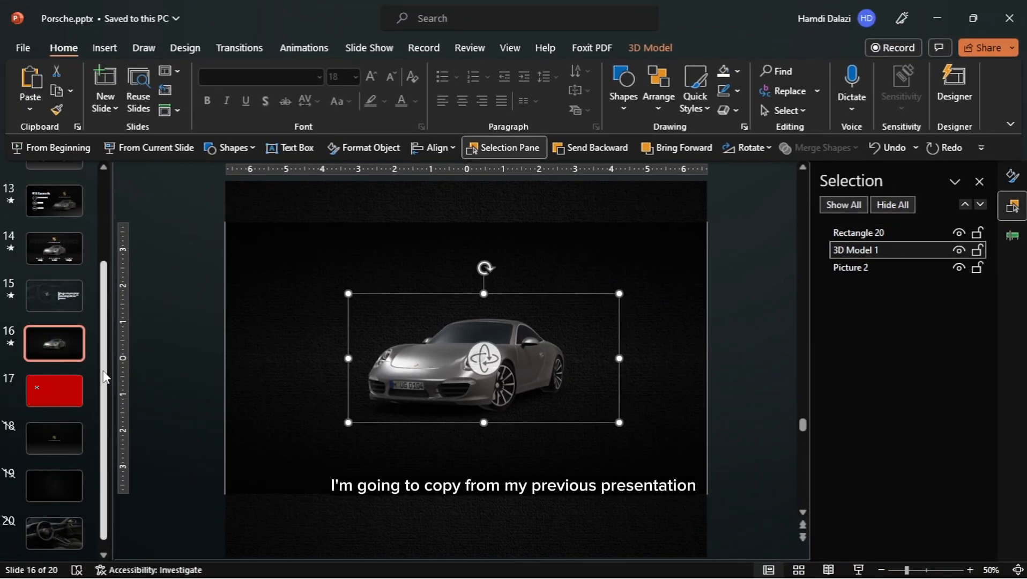
Step: Copy the "911 Carrera 4s" and "Diagonal View (Front)" text boxes from slide 6
drag(104, 377, 107, 241)
click(13, 180)
scroll(105, 287, down, 3)
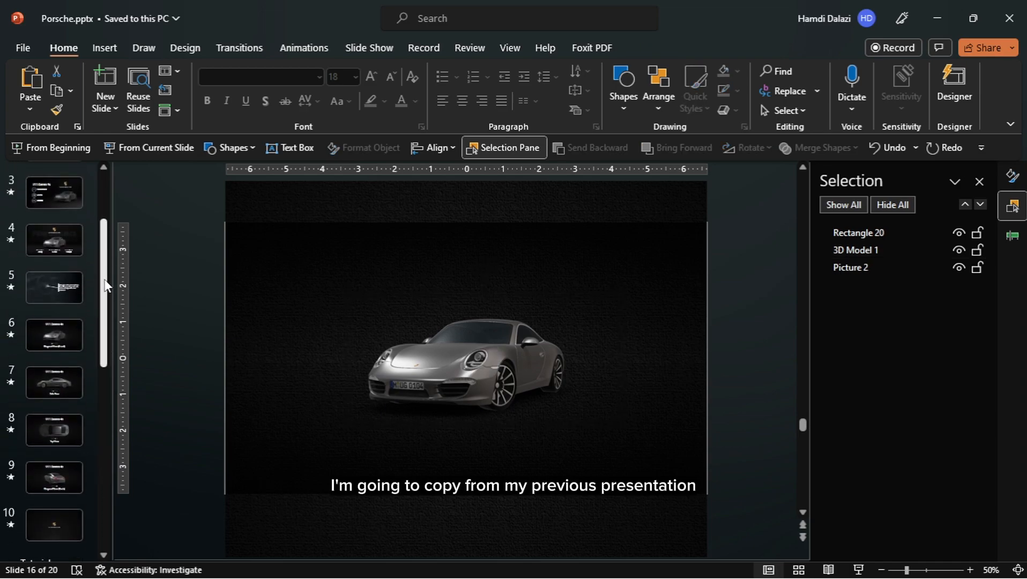
click(56, 306)
click(853, 301)
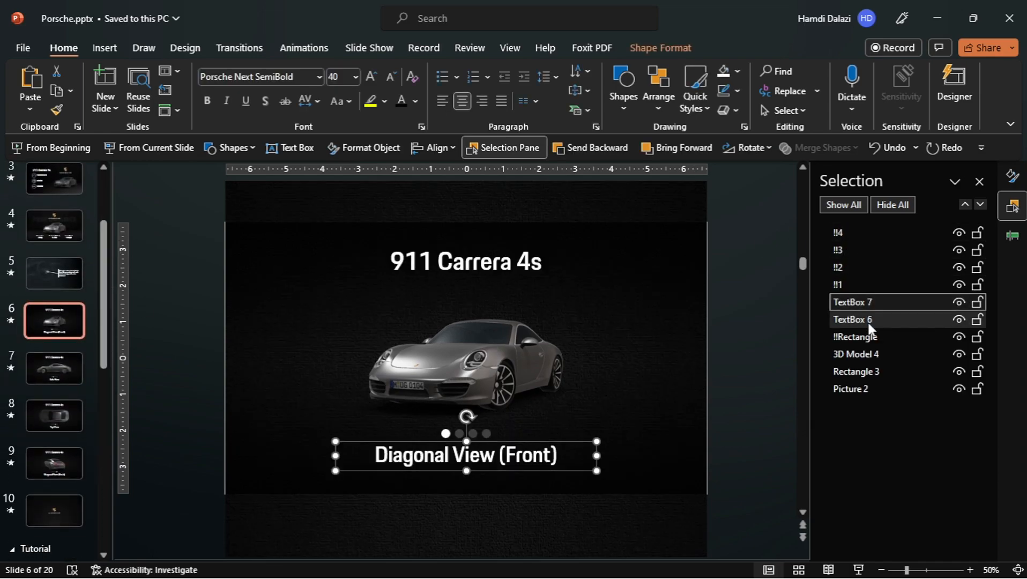
ctrl+click(855, 320)
key(ctrl+c)
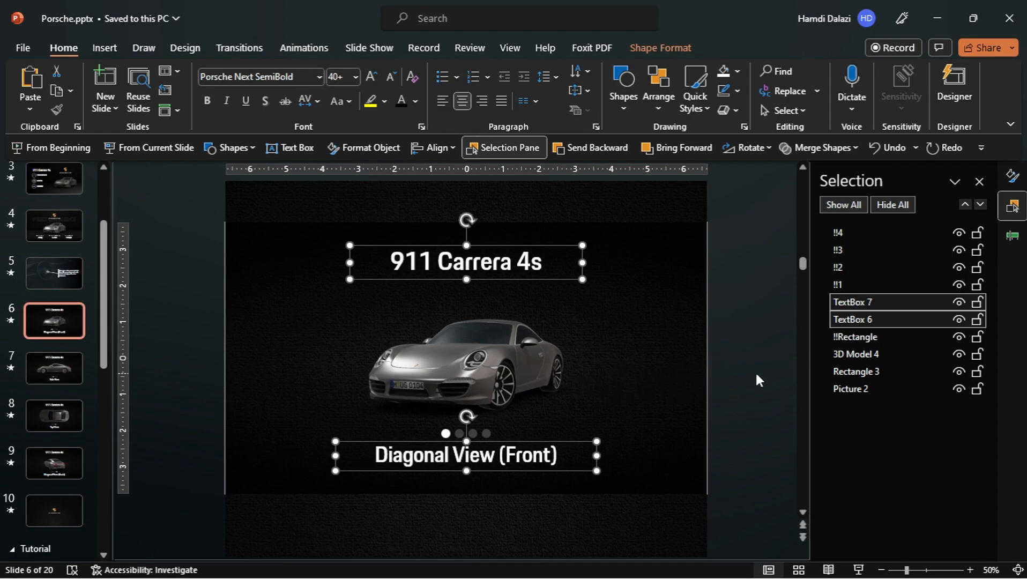
Step: Paste the copied title and view caption text boxes onto slide 16
drag(106, 258, 99, 194)
click(14, 178)
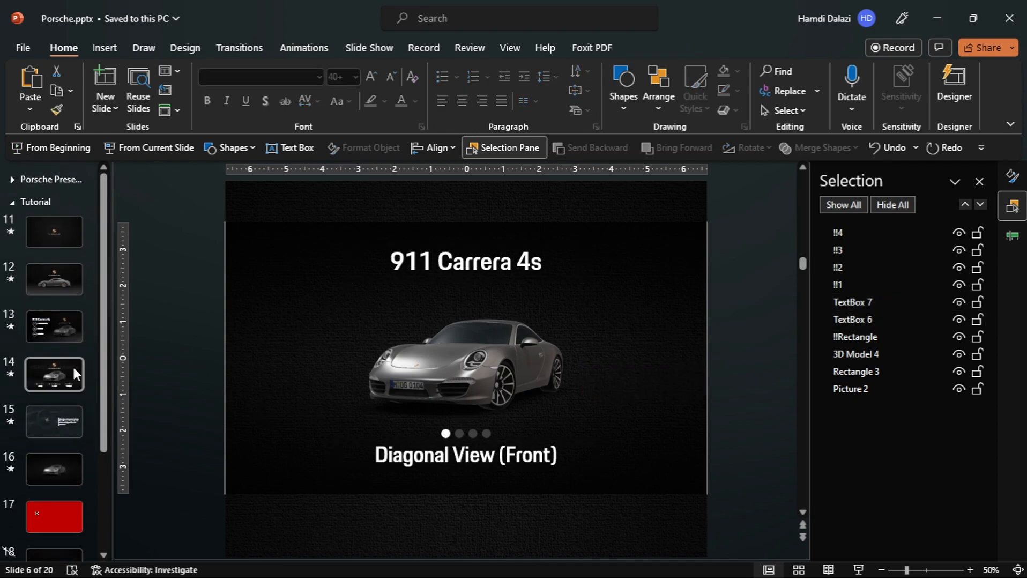
click(59, 469)
key(ctrl+v)
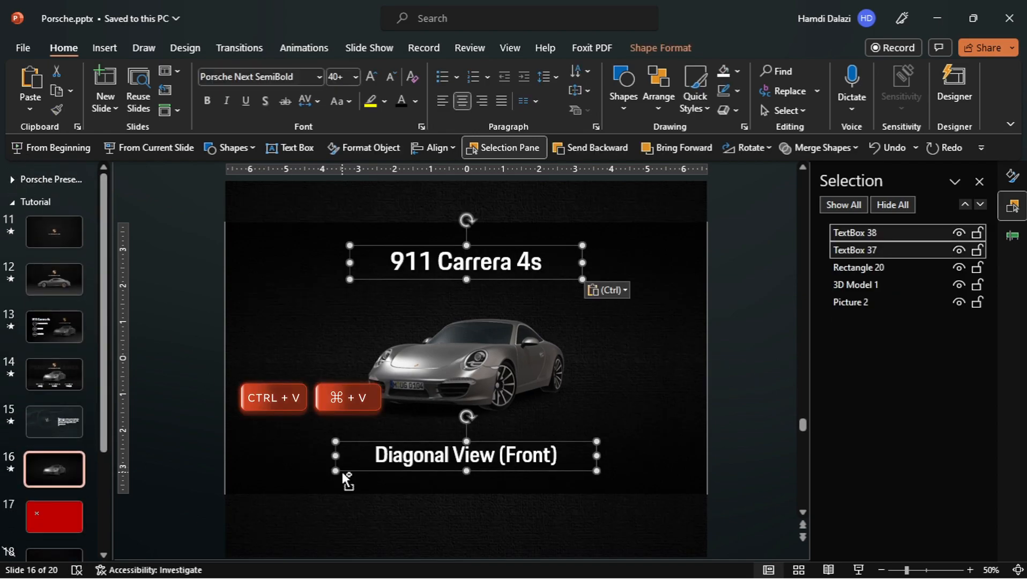
click(206, 404)
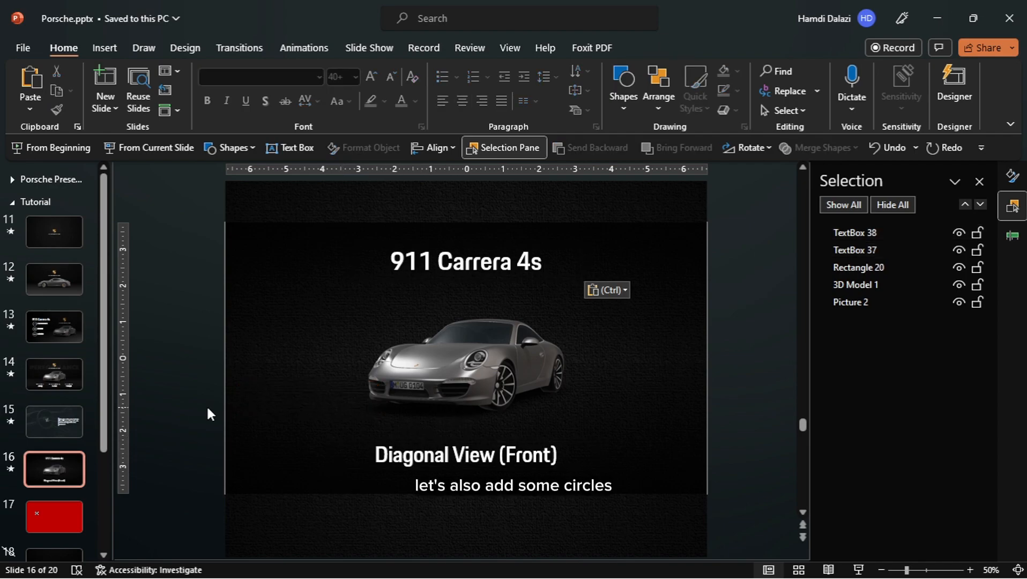
Step: Draw a 0.25" by 0.25" circle just above the "Diagonal View (Front)" caption and remove its outline
click(246, 148)
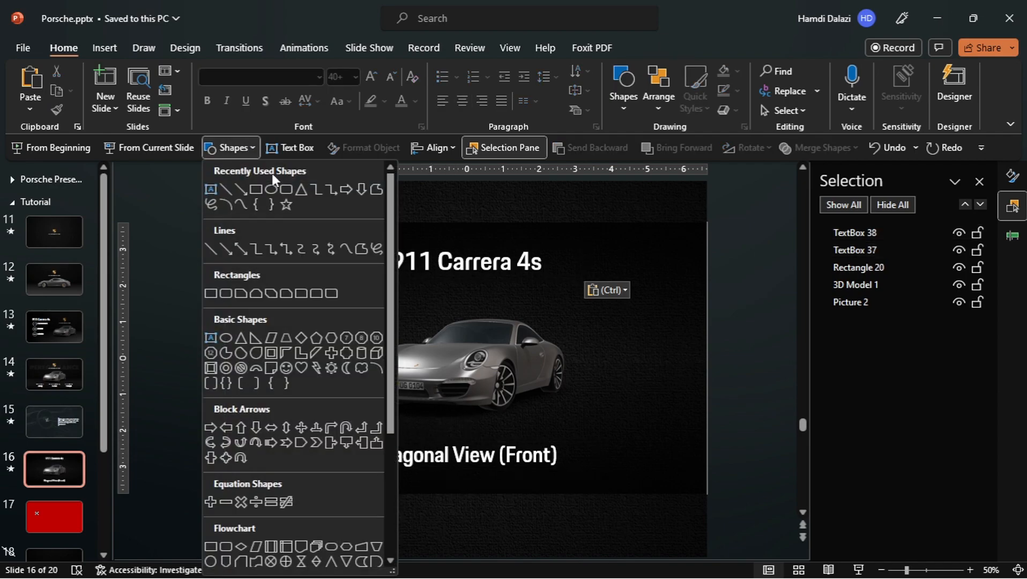
click(273, 182)
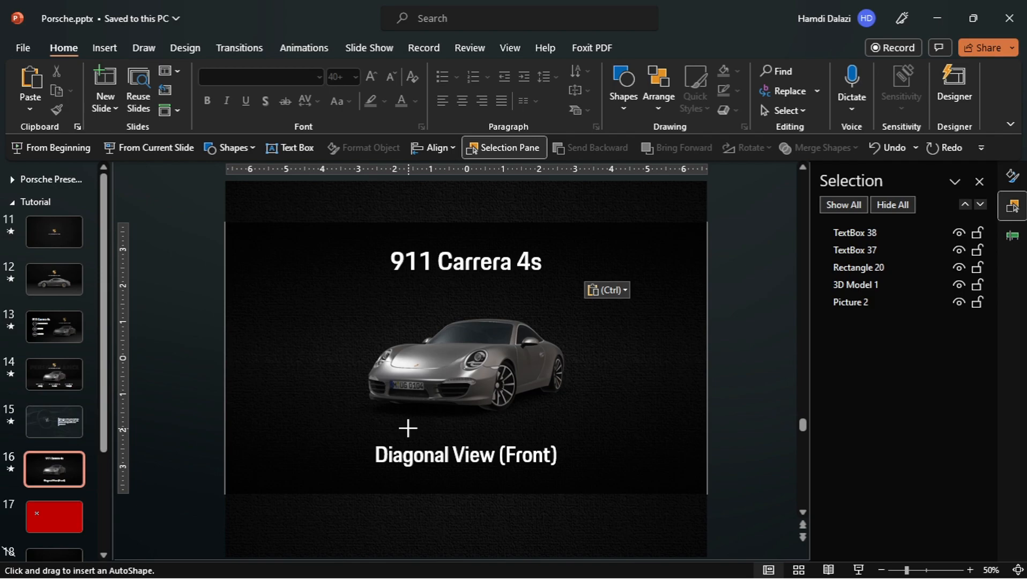
drag(407, 428, 415, 435)
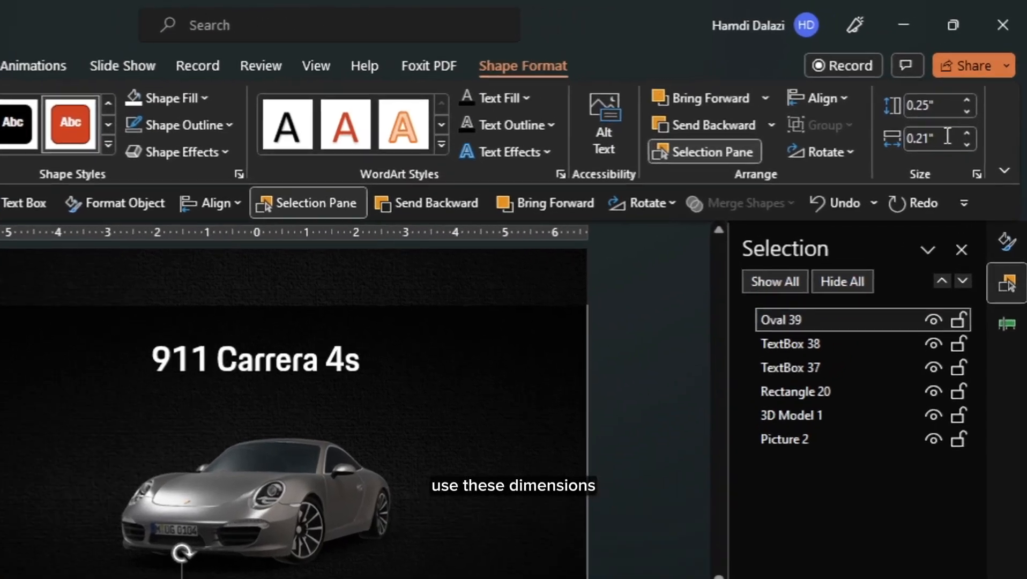
click(959, 101)
text(0.25)
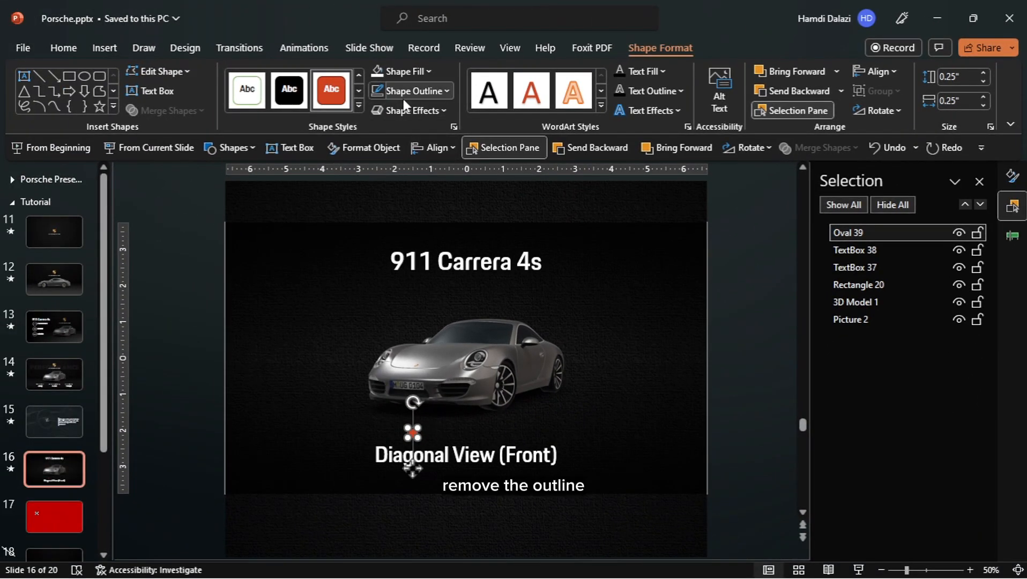
click(106, 135)
click(415, 300)
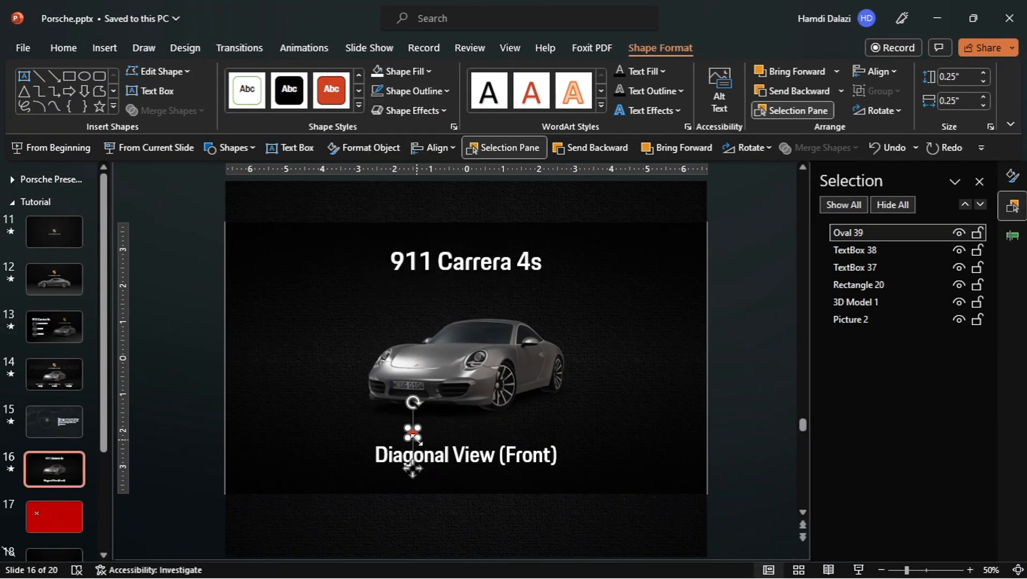
Step: Duplicate the circle three times in a row to its right and distribute all four circles horizontally
scroll(417, 439, up, 6)
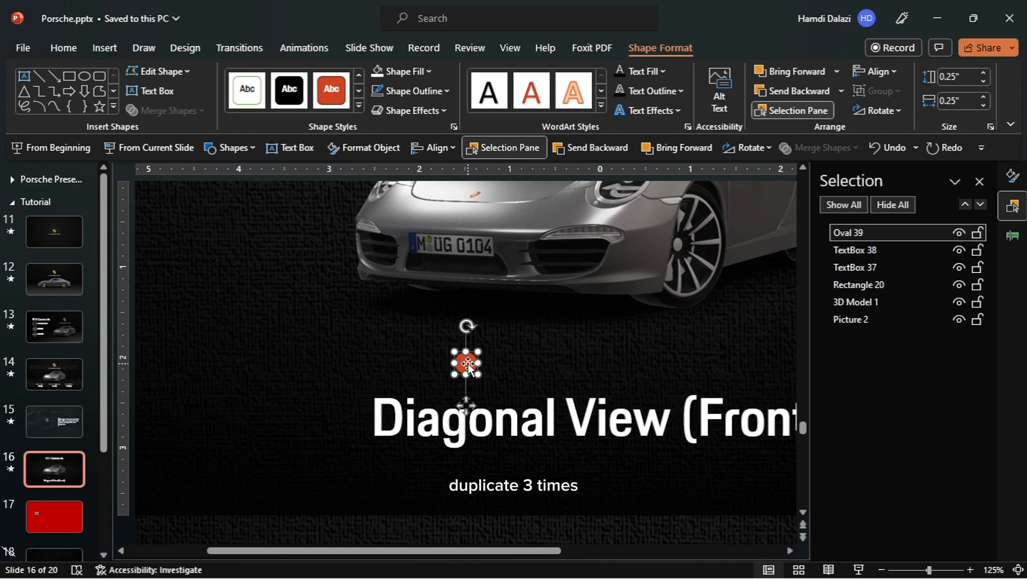
drag(468, 366, 565, 359)
shift+click(530, 362)
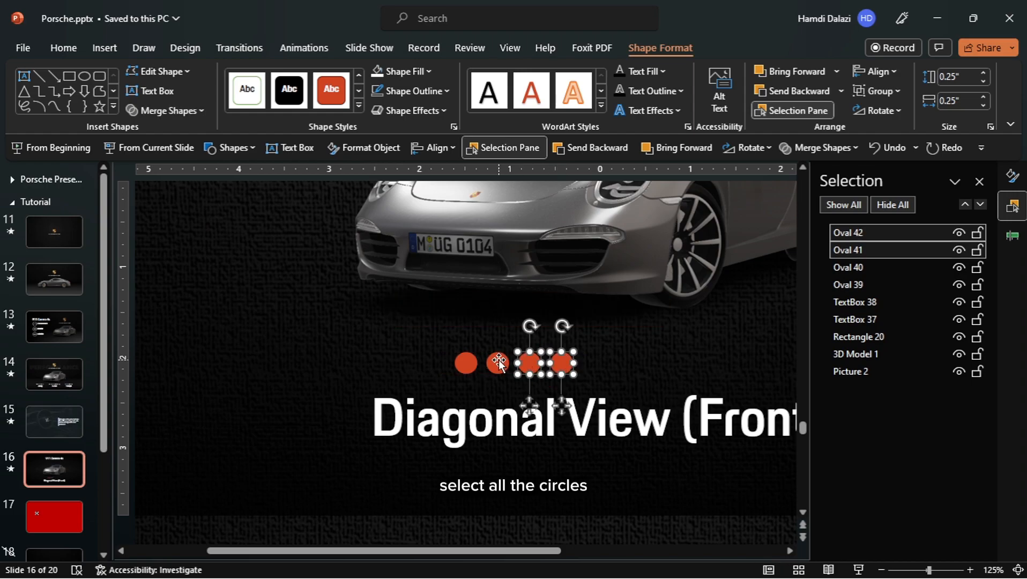
shift+click(497, 363)
shift+click(467, 363)
click(423, 149)
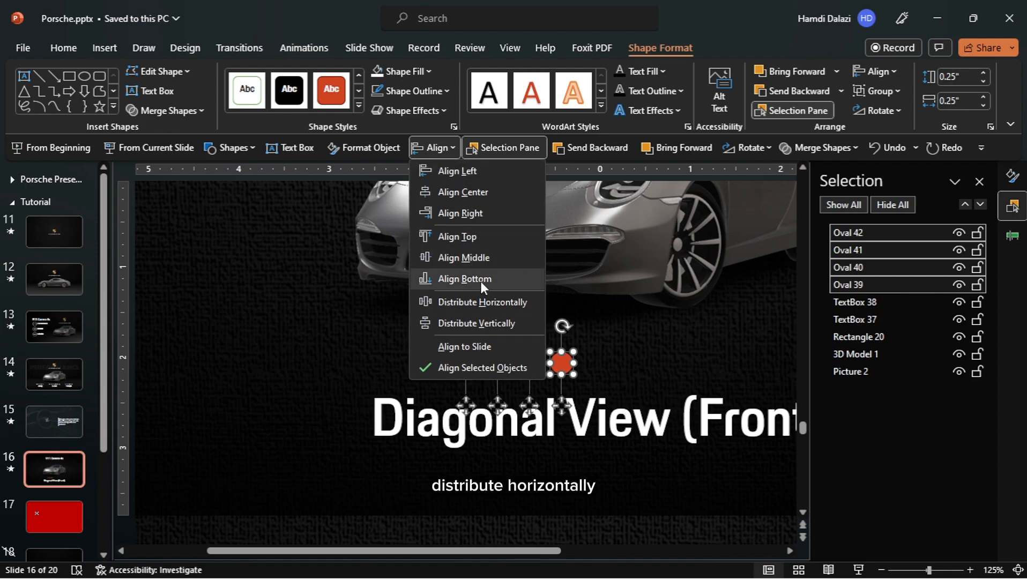
click(479, 299)
Step: Group the four circles, center the group horizontally on the slide and move it slightly down toward the caption
key(ctrl+g)
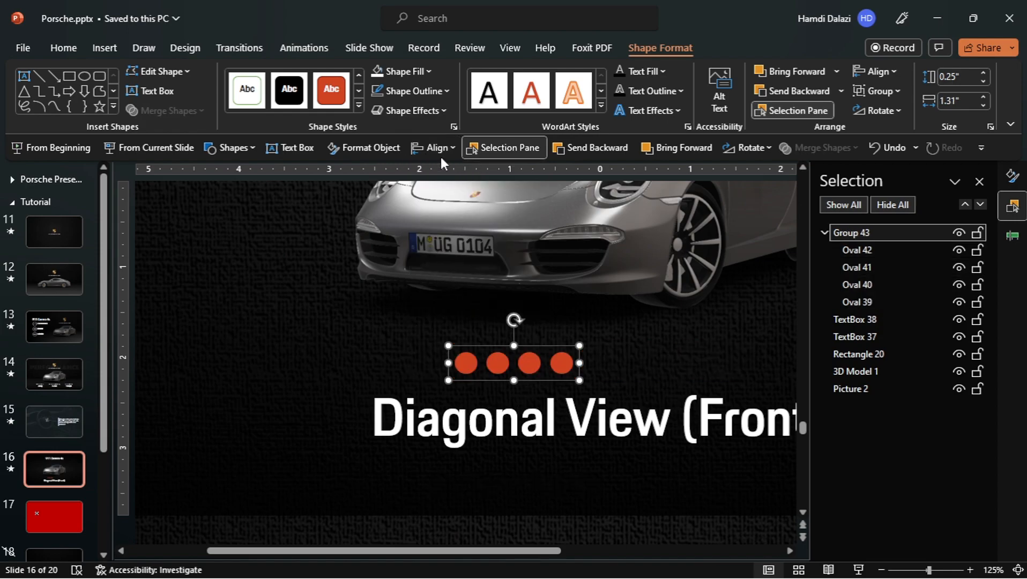
click(435, 148)
click(469, 192)
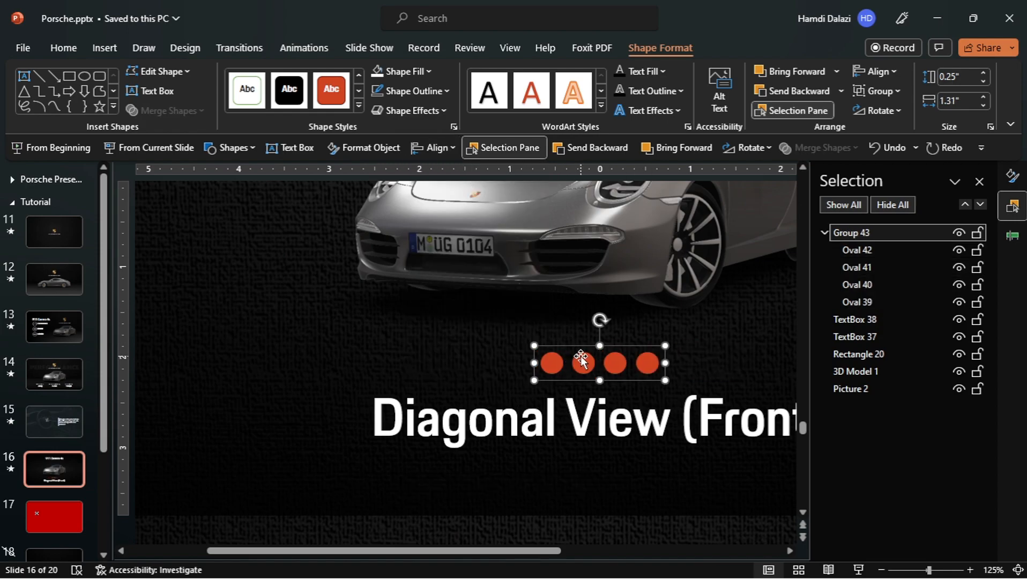
drag(610, 363, 614, 370)
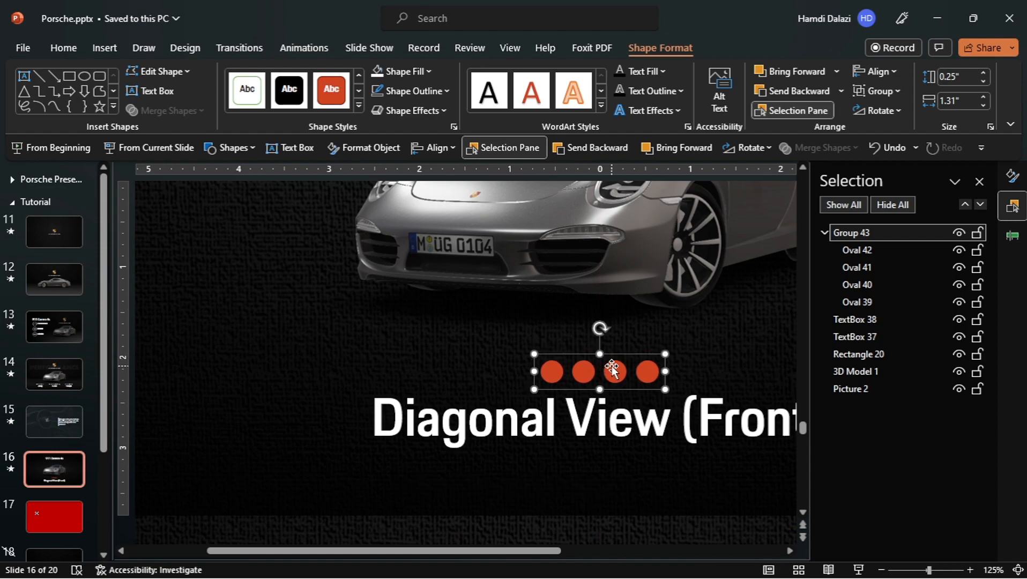
Step: Fill the circle group with dark gray and ungroup it
click(413, 70)
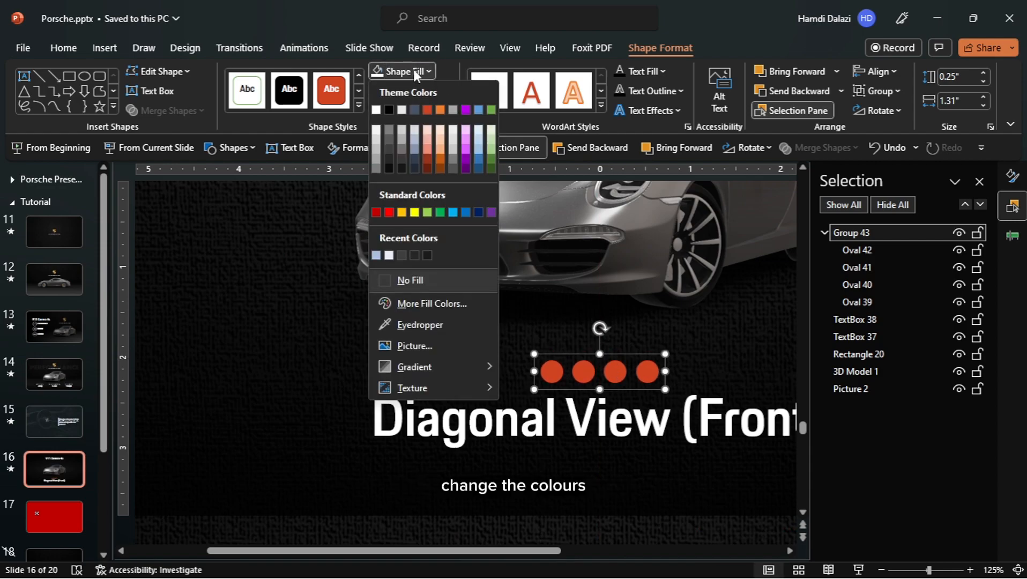
click(389, 147)
key(ctrl+shift+g)
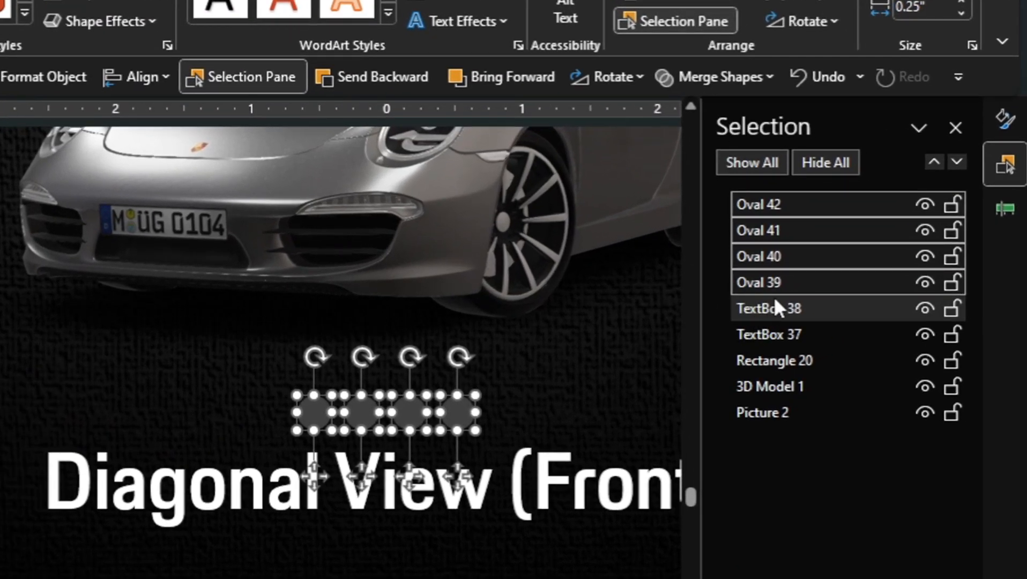
Step: Rename the first circle above the caption as !!1 and the second as !!2
click(858, 302)
click(771, 288)
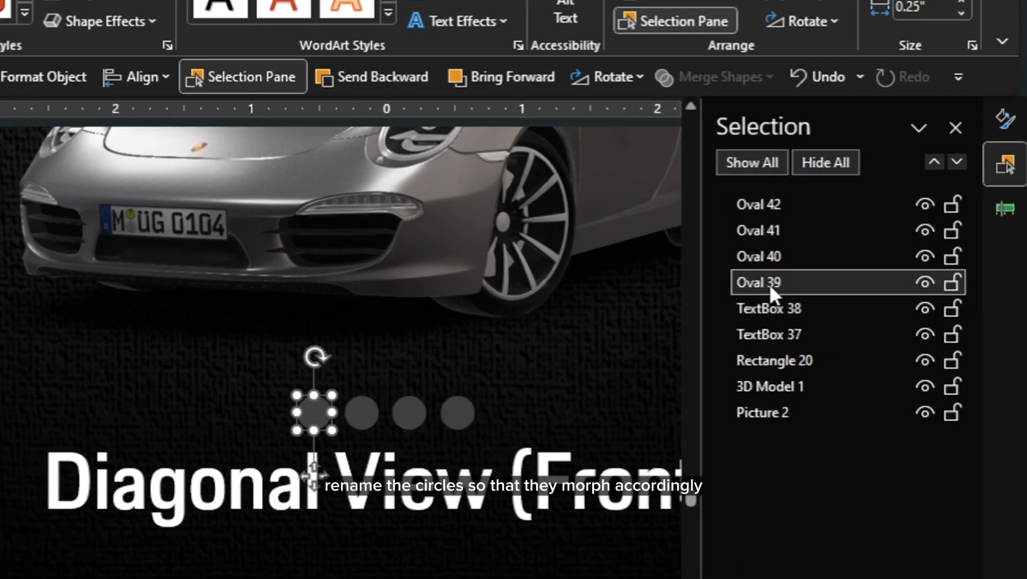
click(771, 287)
text(!!)
key(ctrl+a)
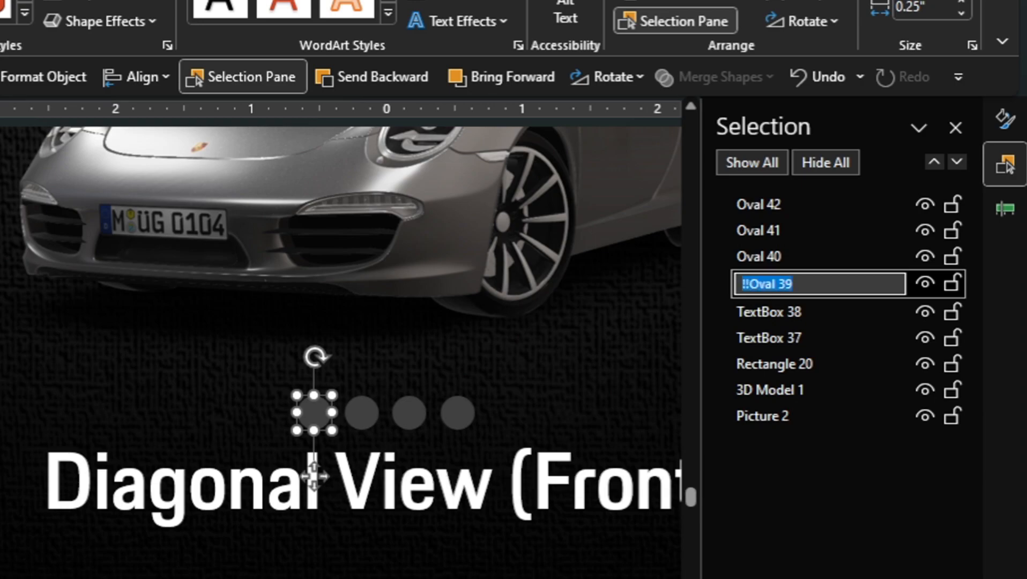
text(!!1)
double_click(773, 256)
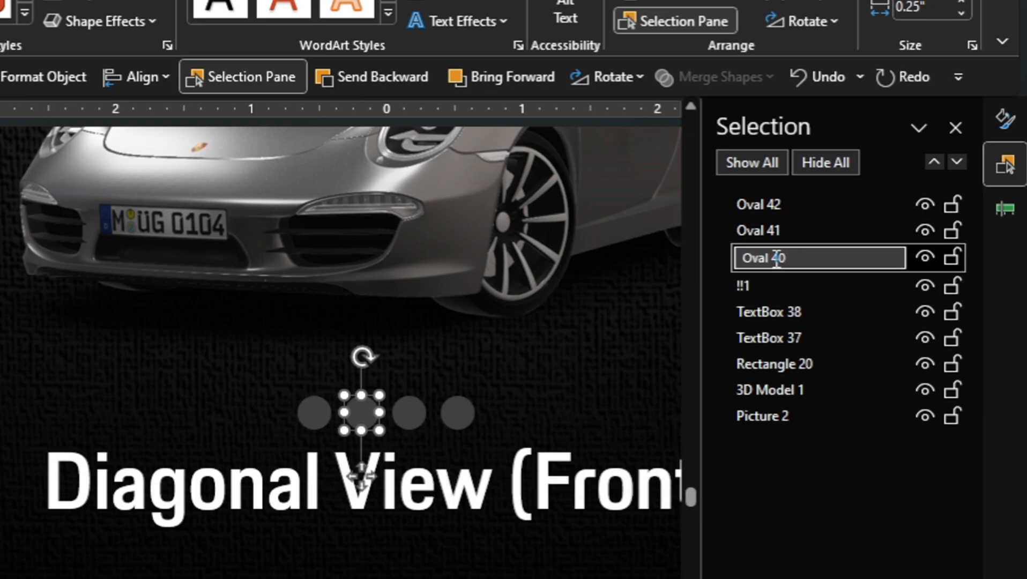
key(Return)
Step: Rename the third circle as !!3 and the fourth as !!4
double_click(755, 230)
key(ctrl+a)
text(!!3)
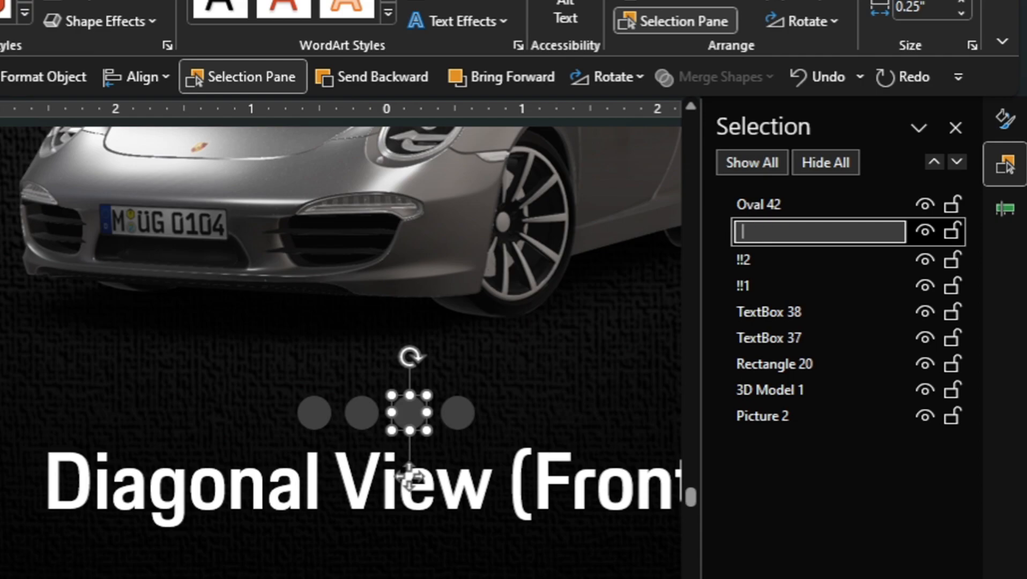
key(Return)
double_click(789, 204)
text(!!4)
key(Return)
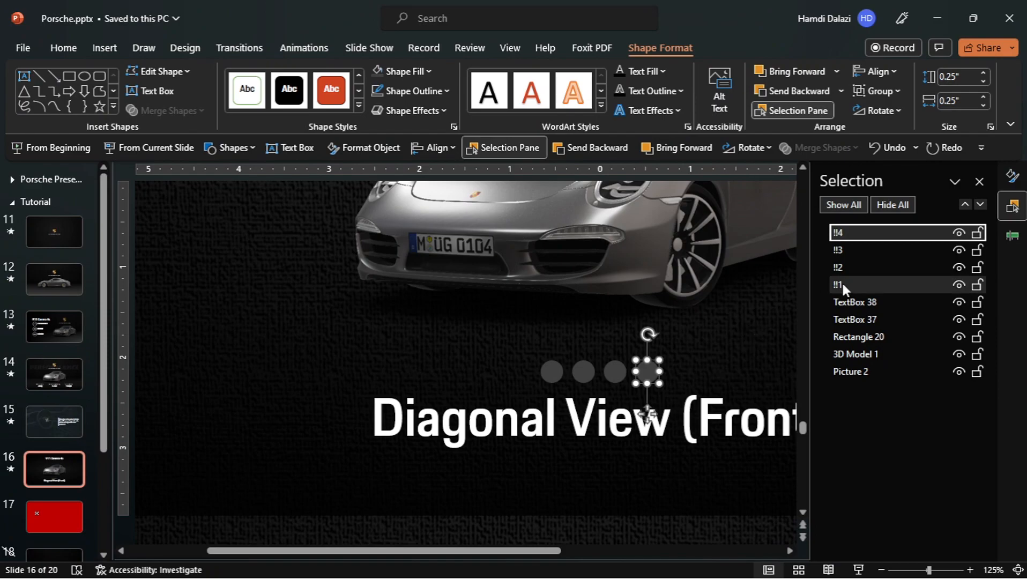
Step: Fill the first circle, !!1, with white
click(757, 279)
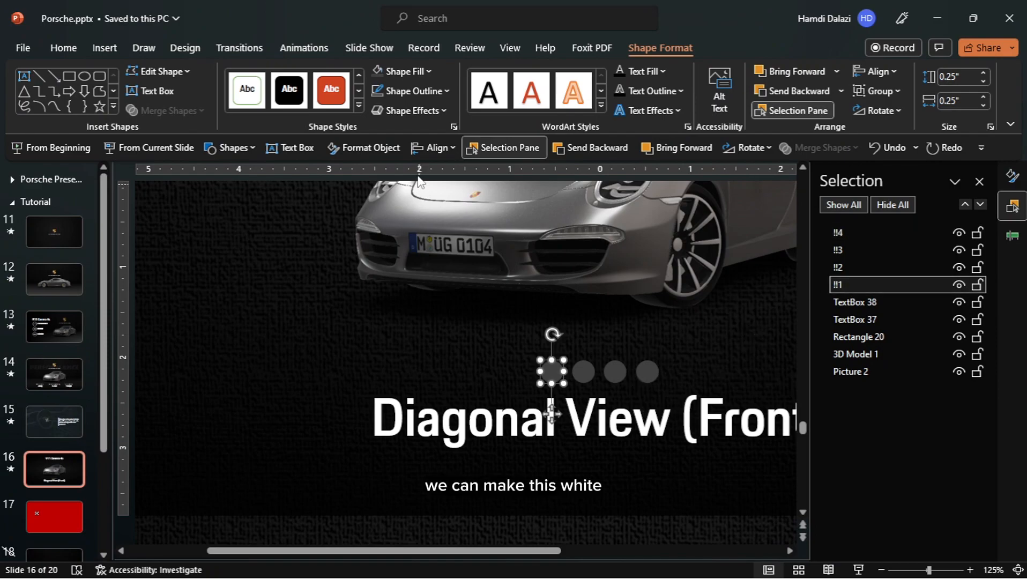
click(418, 73)
click(376, 105)
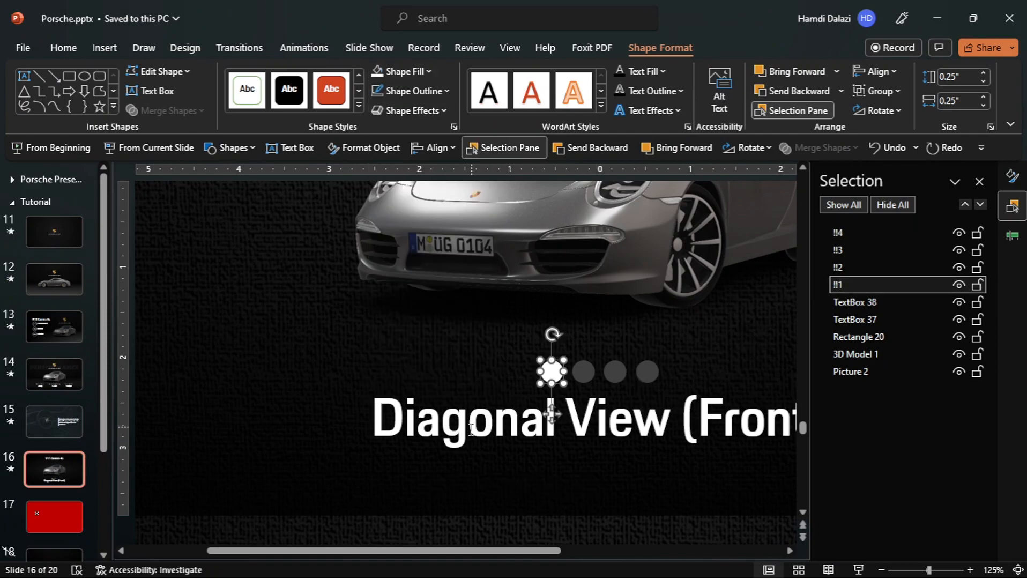
Step: Rename the gradient overlay Rectangle 20 as !!Rectangle 20
ctrl+scroll(567, 419, down, 2)
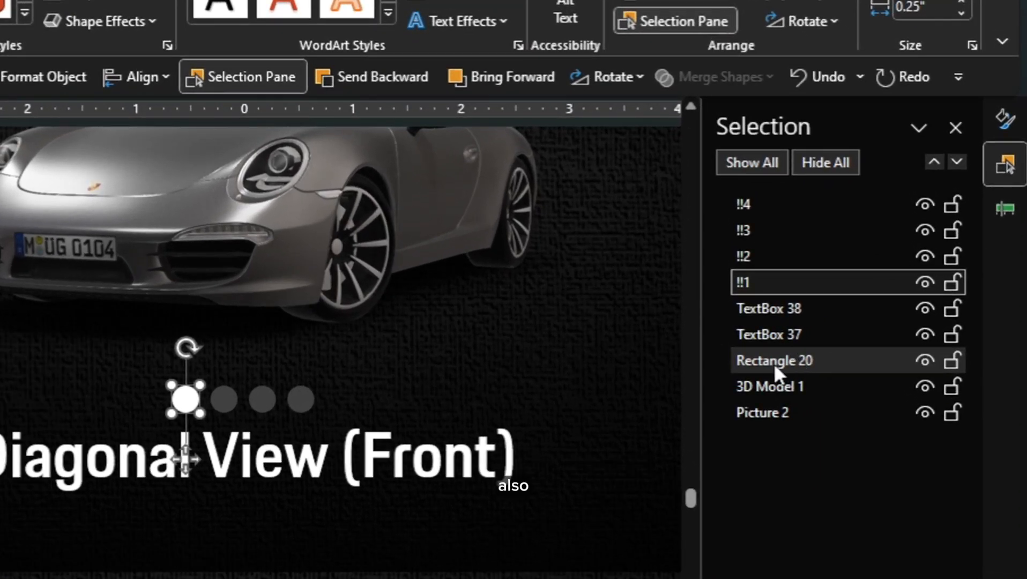
click(852, 338)
click(833, 338)
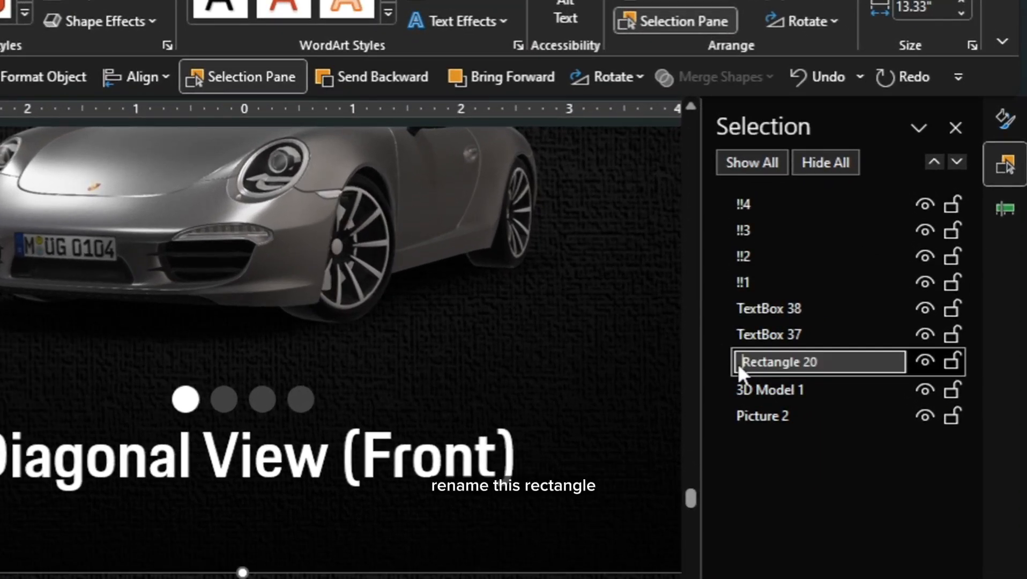
text(!!)
key(Return)
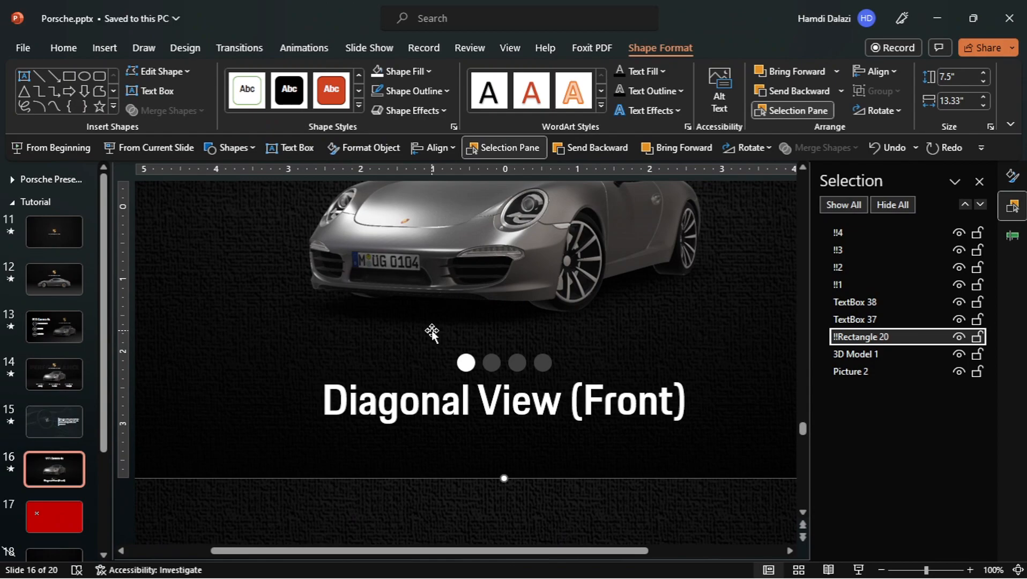
Step: Duplicate slide 16 with the diagonal front view
ctrl+scroll(427, 343, down, 3)
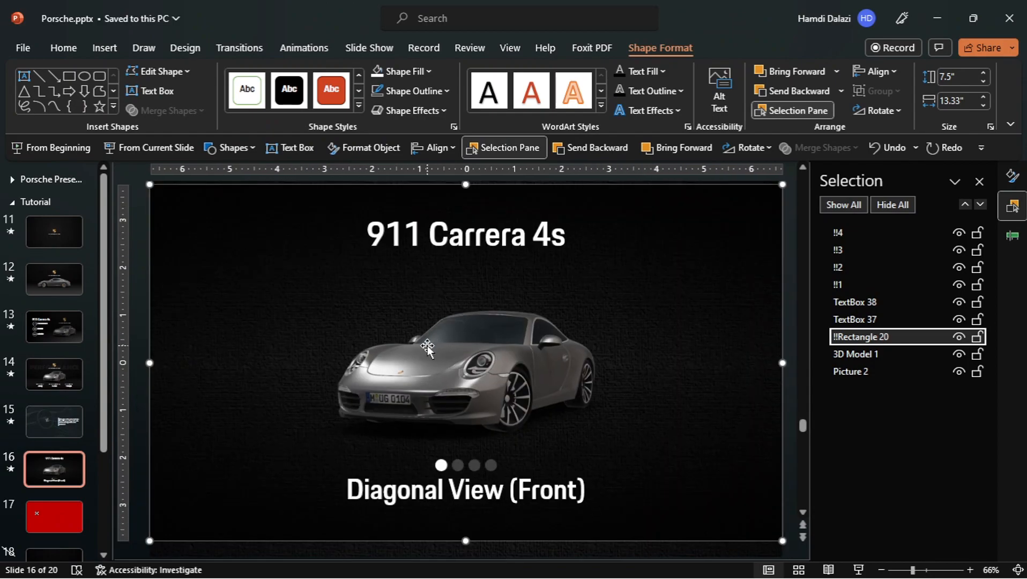
scroll(379, 364, down, 2)
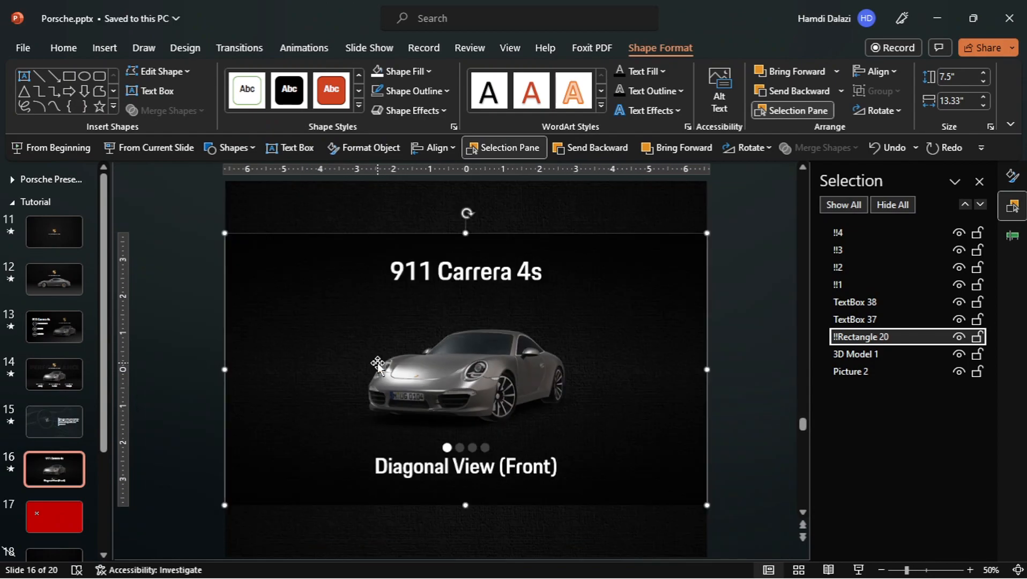
click(69, 476)
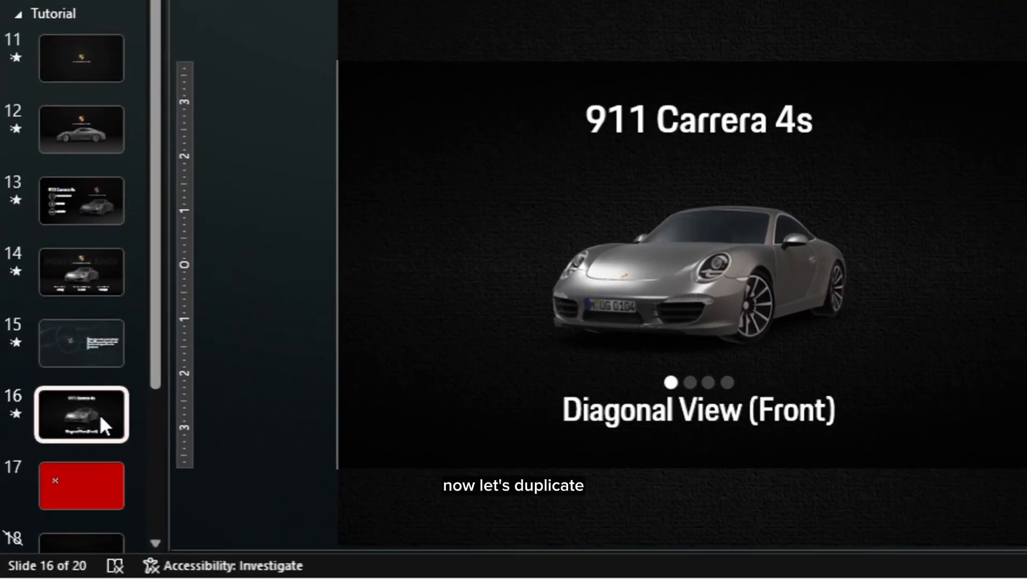
key(ctrl+d)
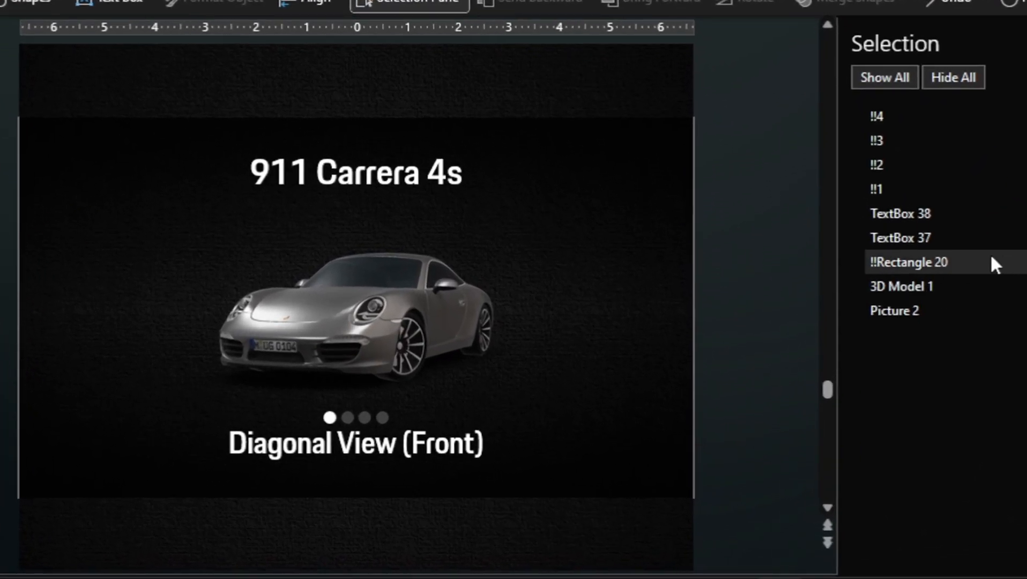
Step: On the duplicated slide, copy the first circle's white formatting to the second circle and the third circle's gray formatting to the first
click(896, 187)
scroll(348, 420, up, 4)
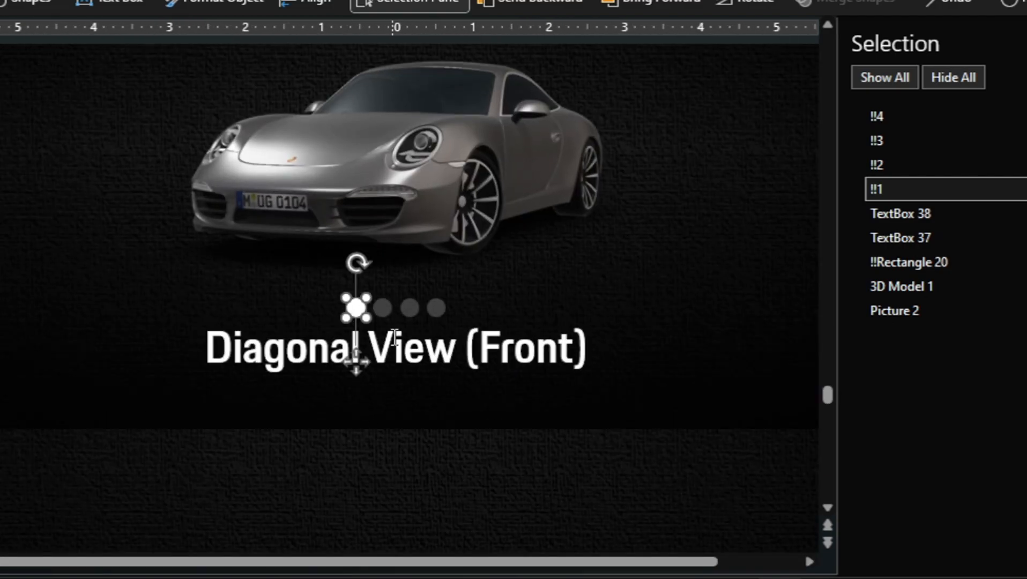
key(ctrl+shift+c)
click(877, 165)
key(ctrl+shift+v)
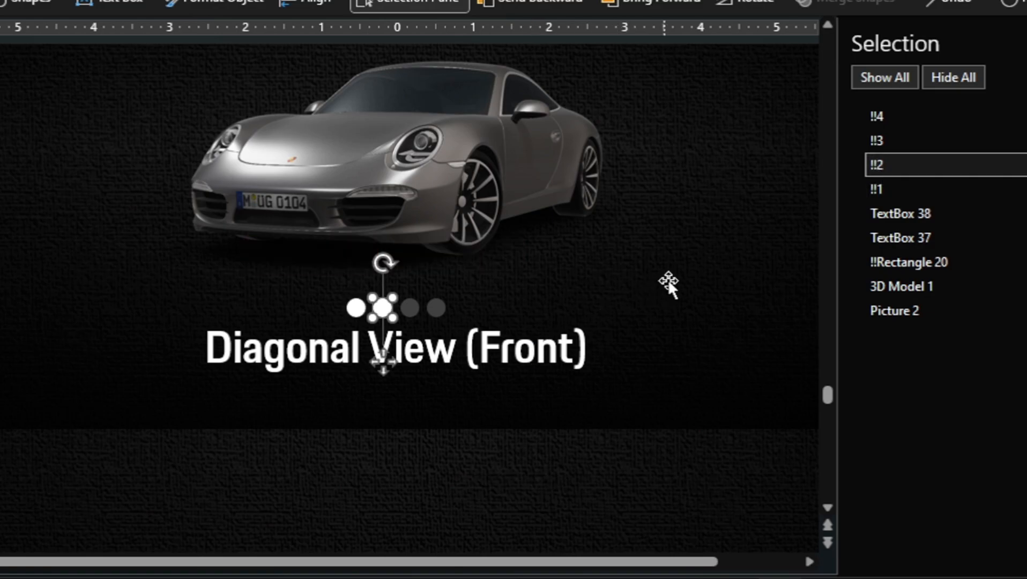
click(875, 141)
key(ctrl+shift+c)
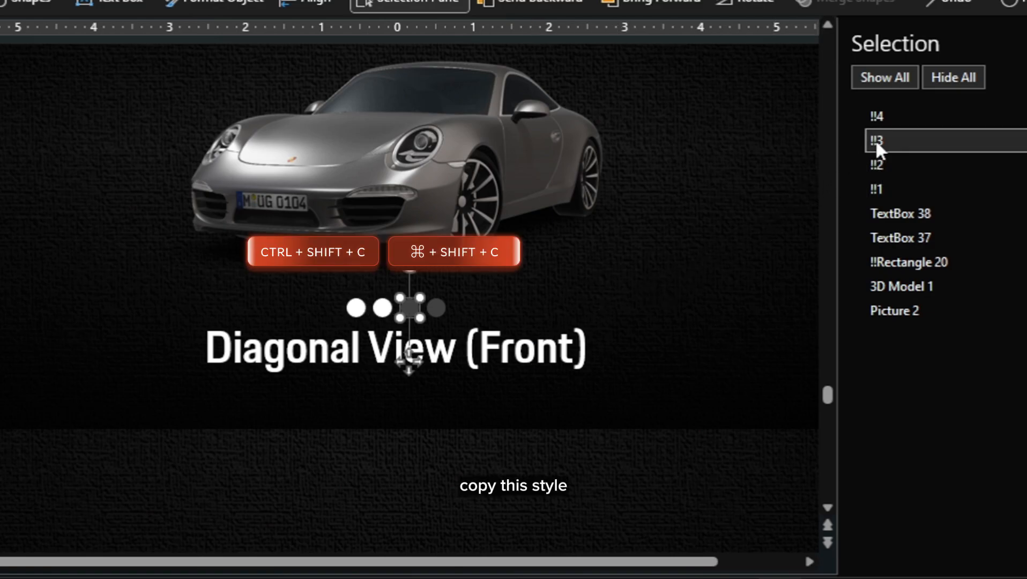
click(881, 189)
key(ctrl+shift+v)
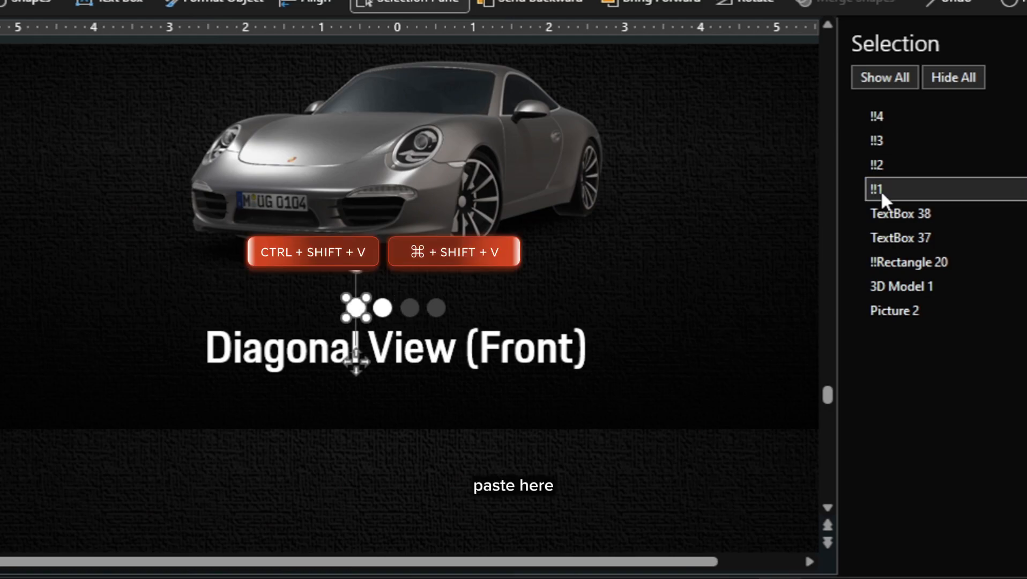
Step: Change the caption below the circles to "Side View"
drag(462, 365, 593, 362)
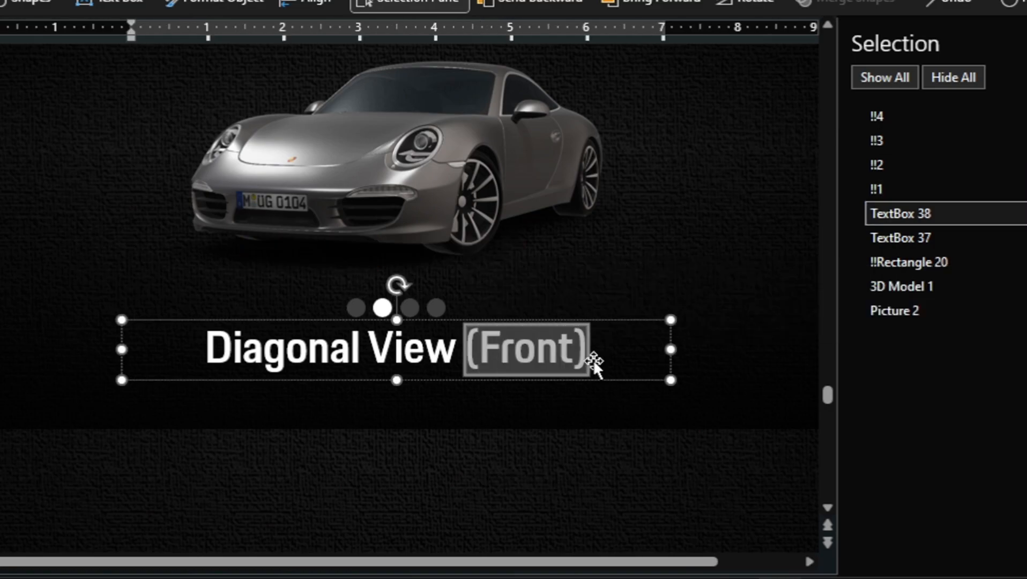
key(BackSpace)
key(BackSpace)
key(BackSpace)
text(W)
key(BackSpace)
text(w)
key(ctrl+Left)
key(BackSpace)
key(ctrl+BackSpace)
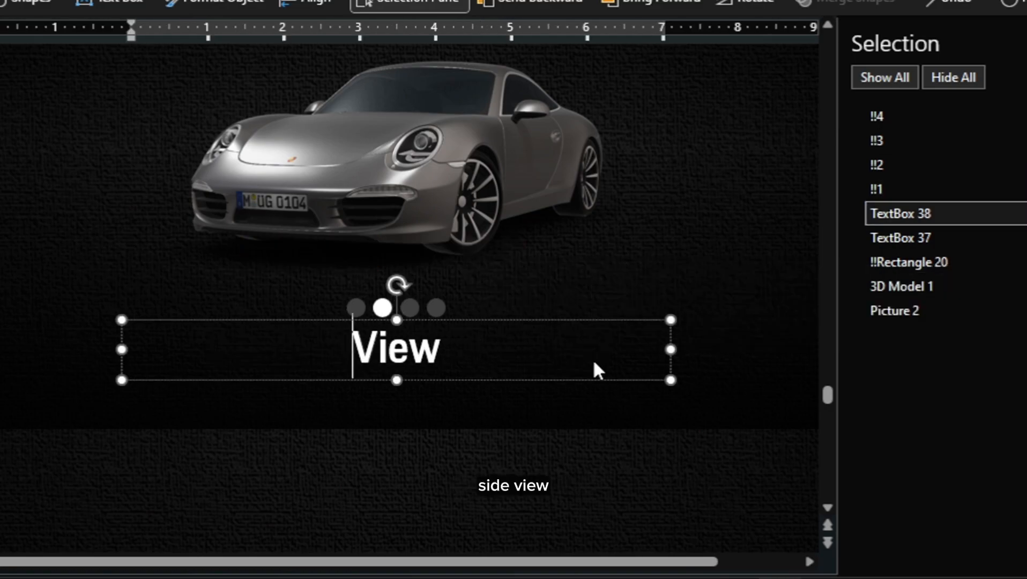
text(Side)
Step: Switch the 3D car model to the side view with its nose facing left and align it to the center and middle of the slide
click(922, 287)
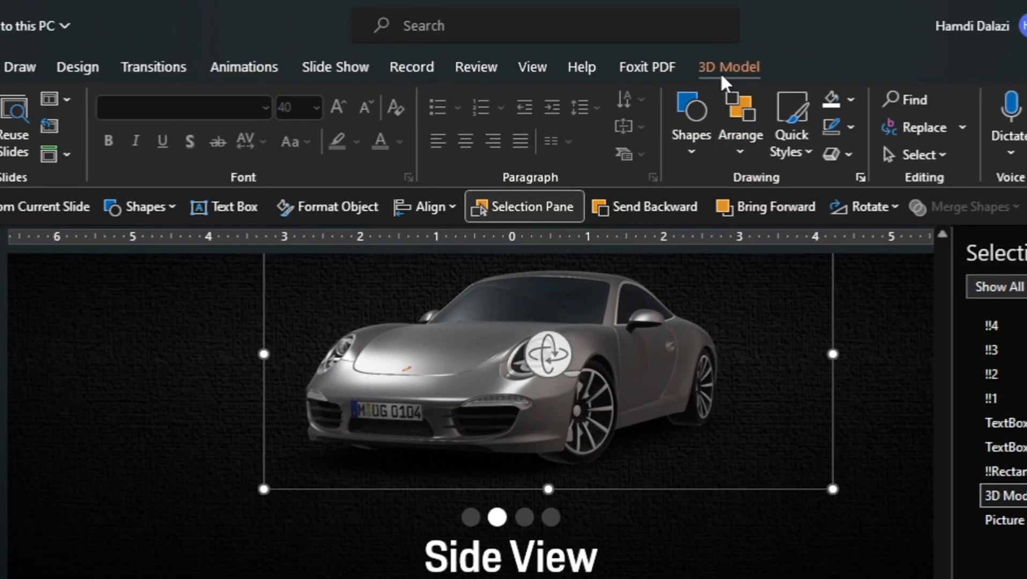
click(615, 0)
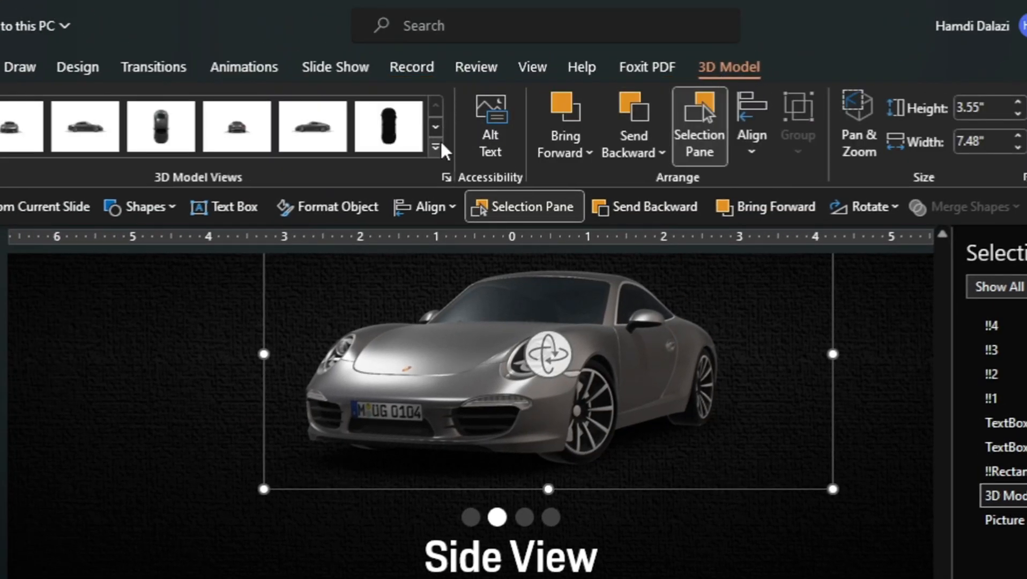
click(309, 143)
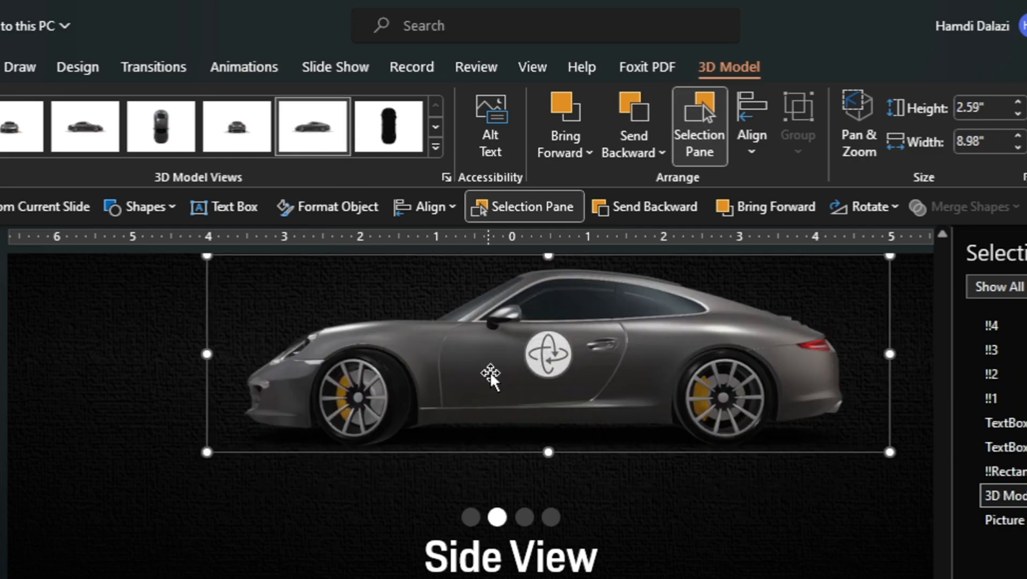
click(421, 214)
click(454, 270)
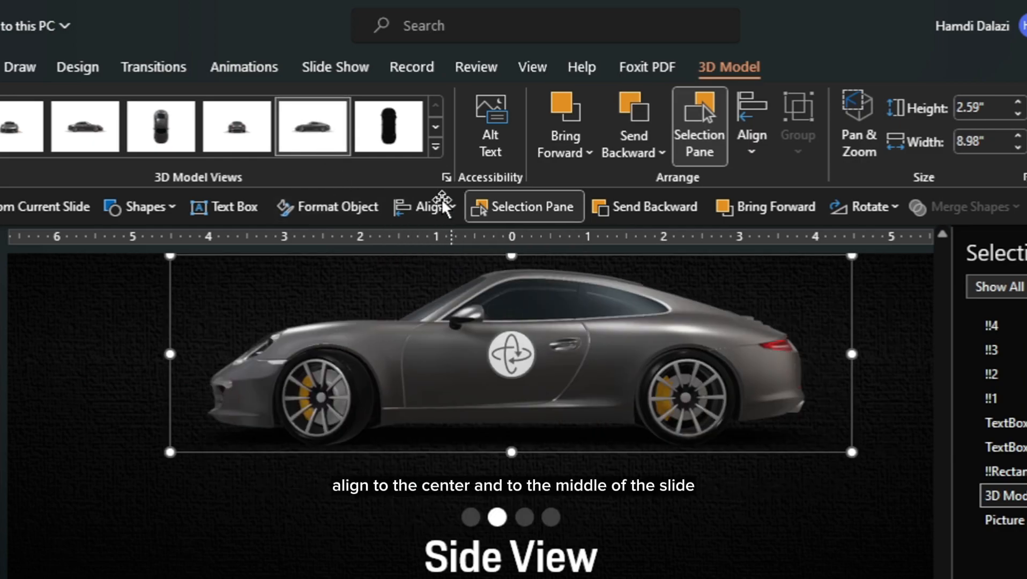
click(434, 206)
click(471, 369)
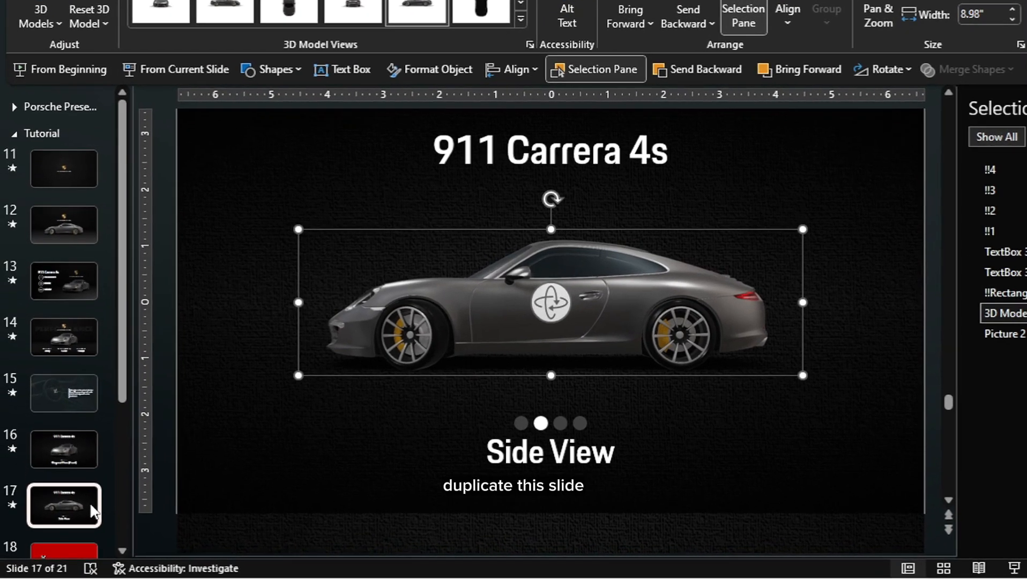
Step: Duplicate the side view slide and switch the copy's 3D car model to the top view
click(71, 522)
key(ctrl+d)
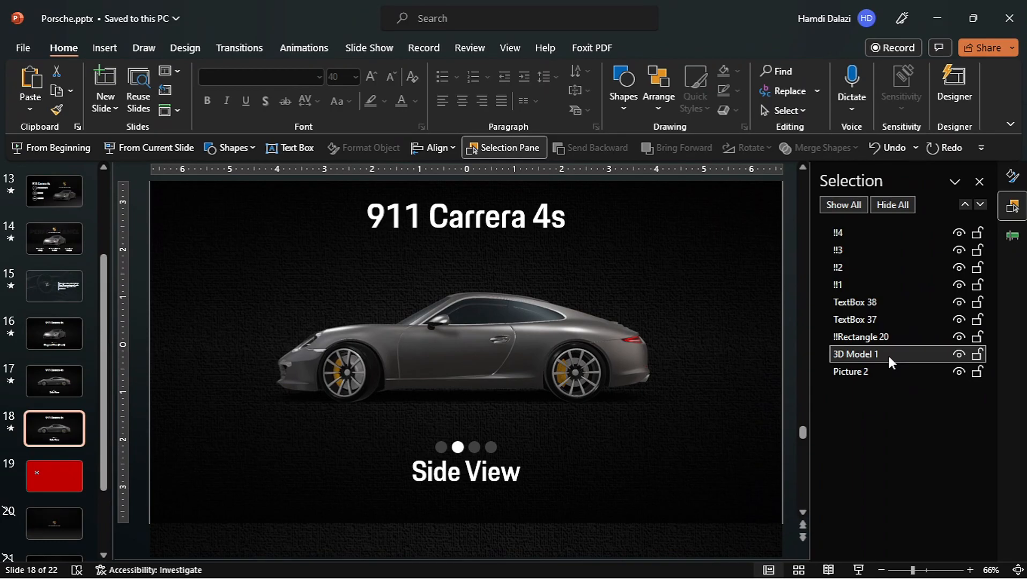
click(871, 354)
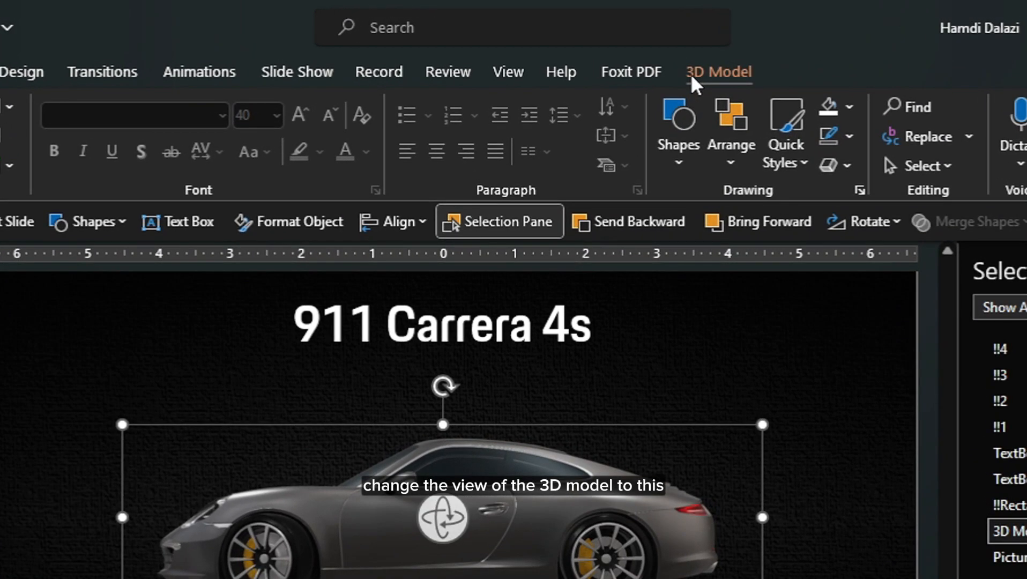
click(649, 47)
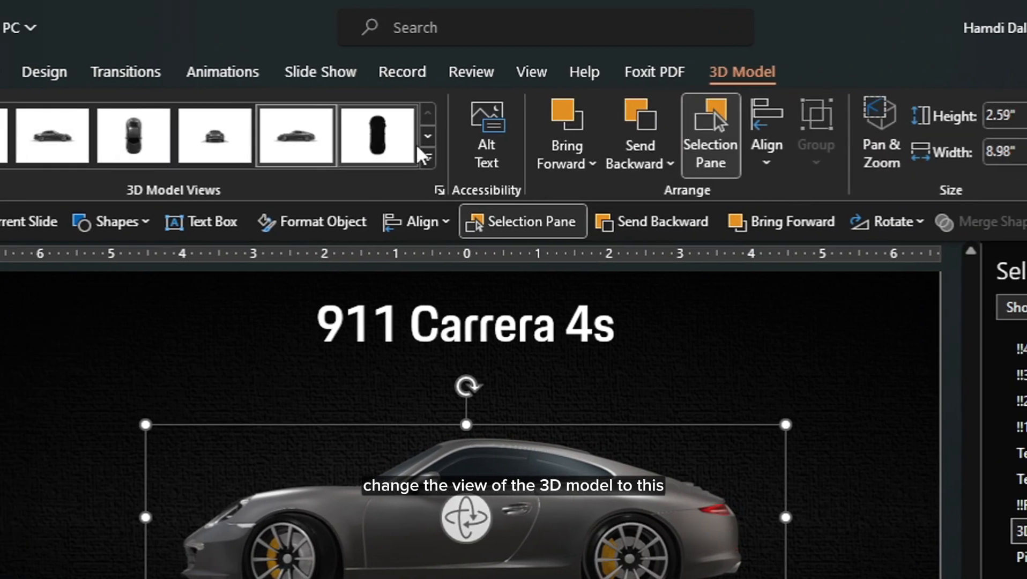
click(146, 141)
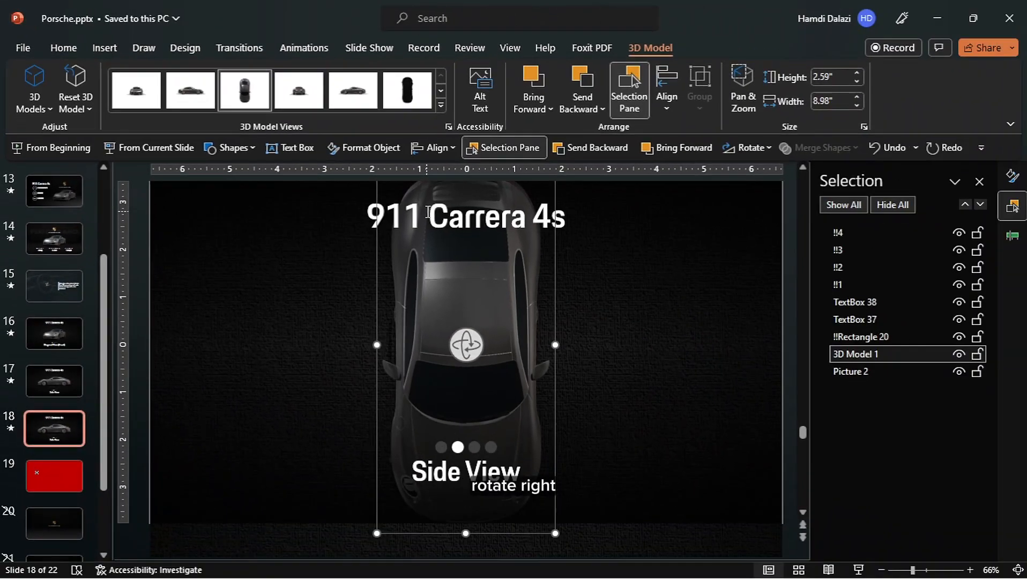
Step: Rotate the top-view car right 90° and shrink it about its center to about 6.46" high by 3.06" wide
click(747, 148)
click(759, 171)
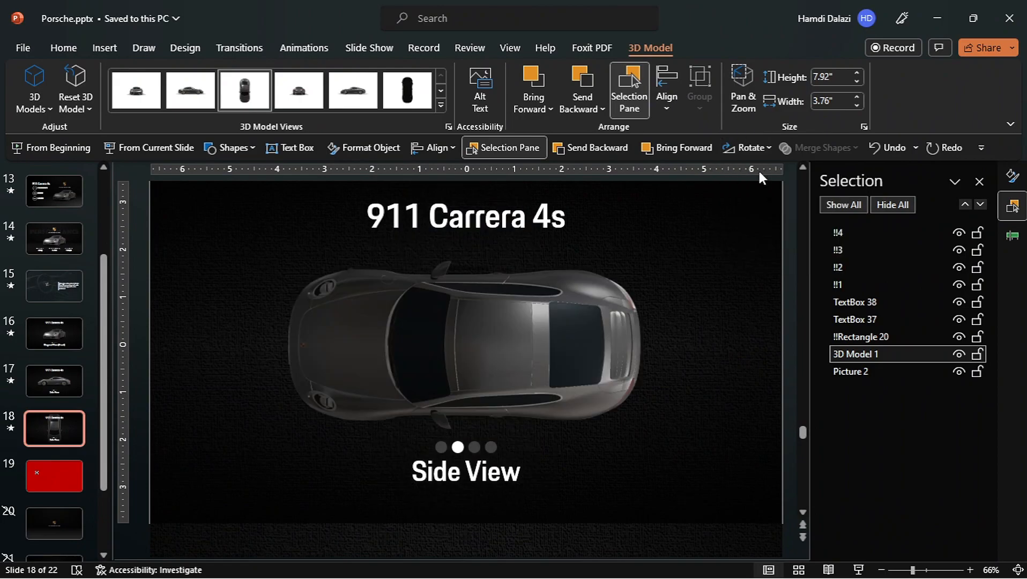
drag(650, 260, 633, 274)
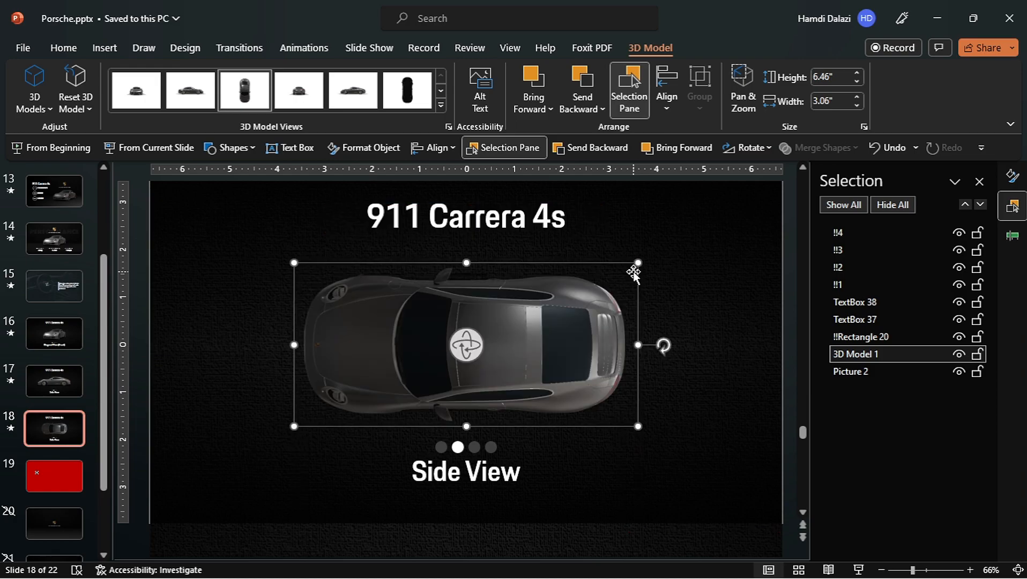
Step: Change the caption below the top-view car to "Top View"
click(461, 472)
key(BackSpace)
key(BackSpace)
text(Top)
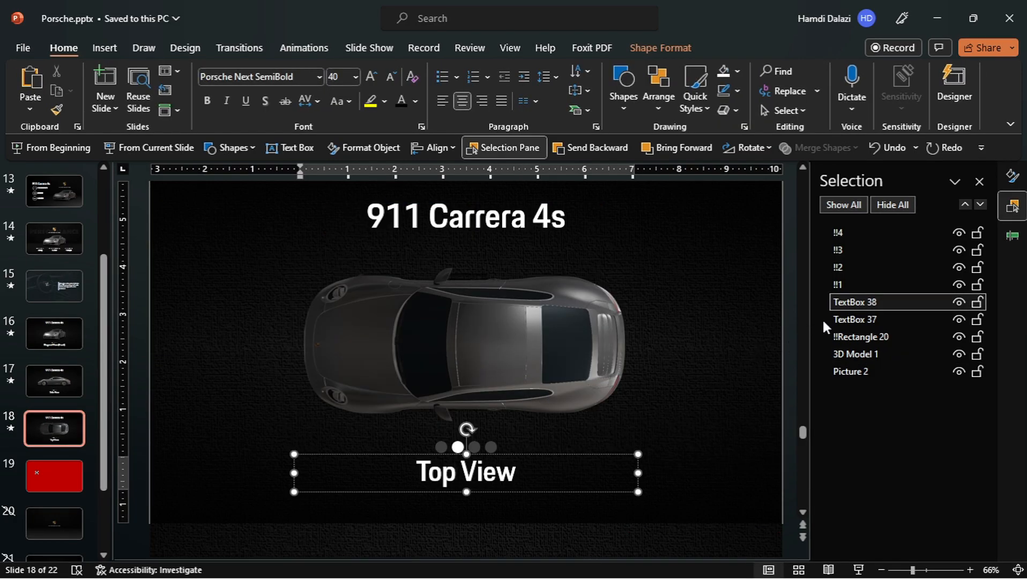
Step: Copy the white style of circle !!2 onto circle !!3, and the gray style of circle !!1 onto circle !!2
click(849, 266)
key(ctrl+shift+c)
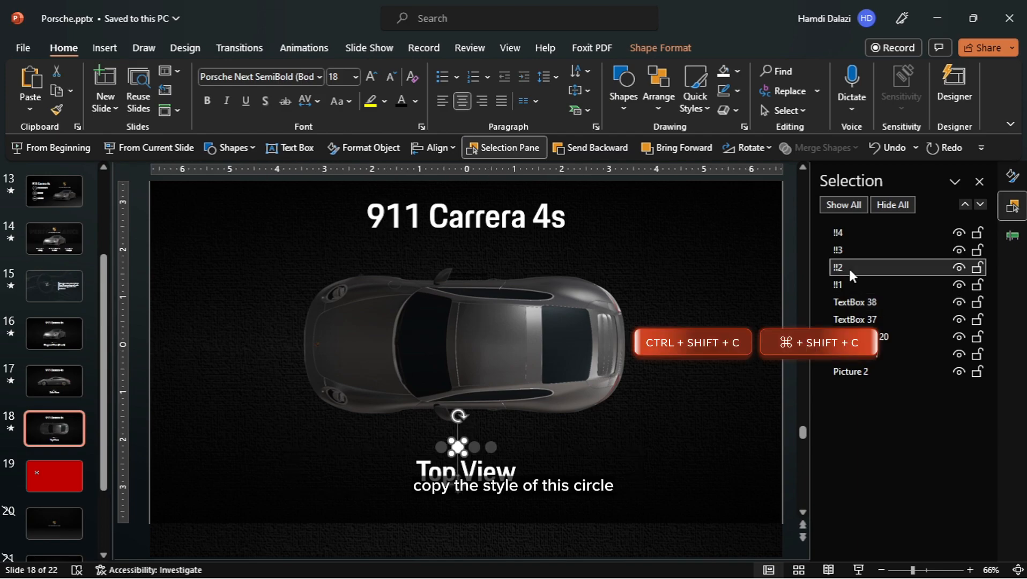
click(840, 248)
key(ctrl+shift+v)
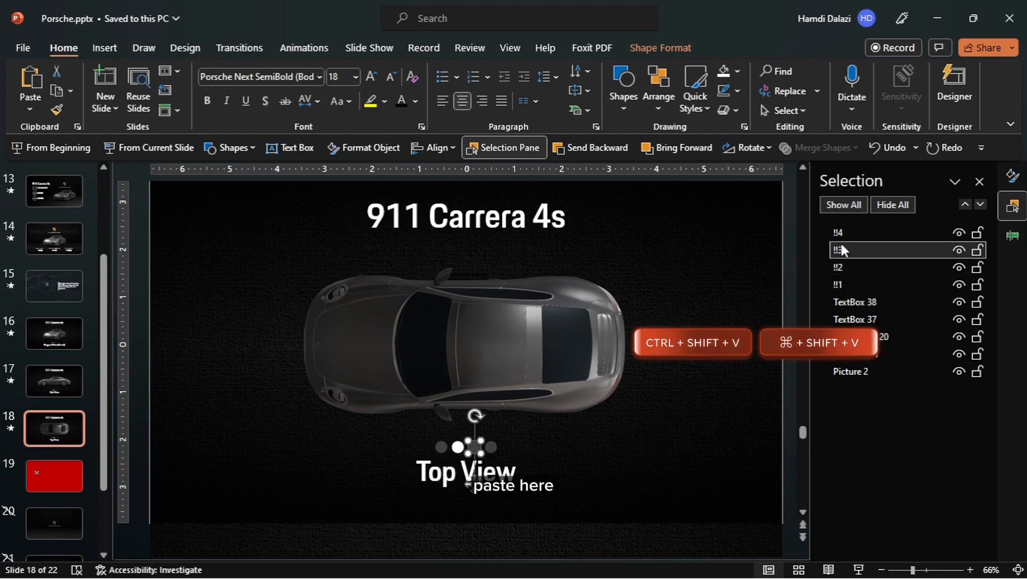
click(837, 285)
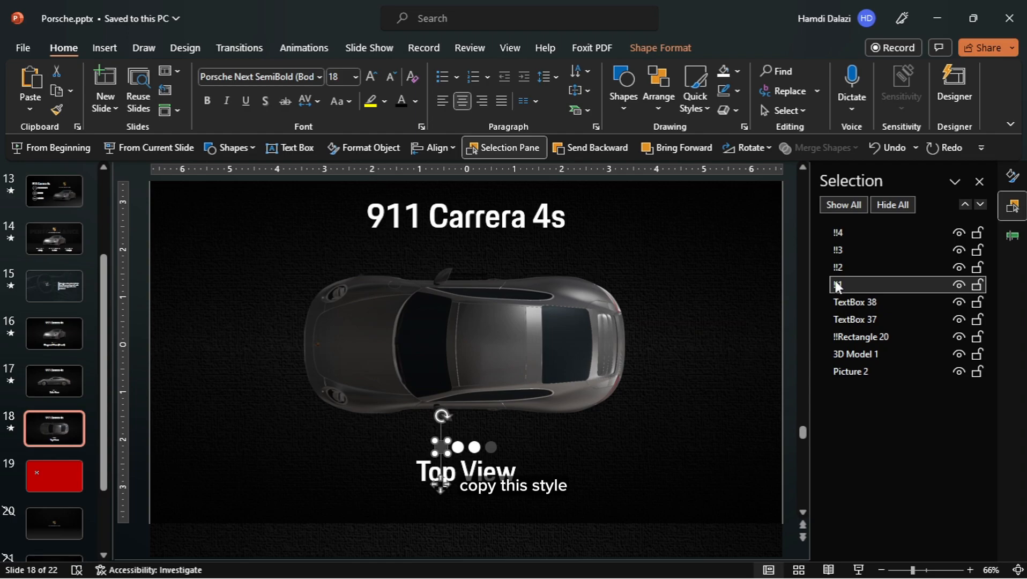
key(ctrl+shift+c)
click(839, 271)
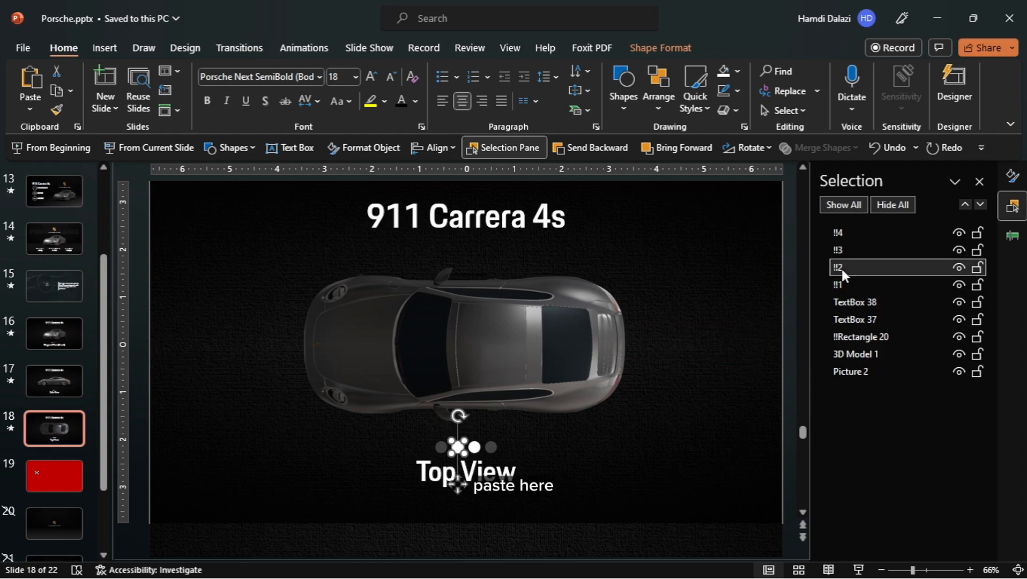
key(ctrl+shift+v)
key(Escape)
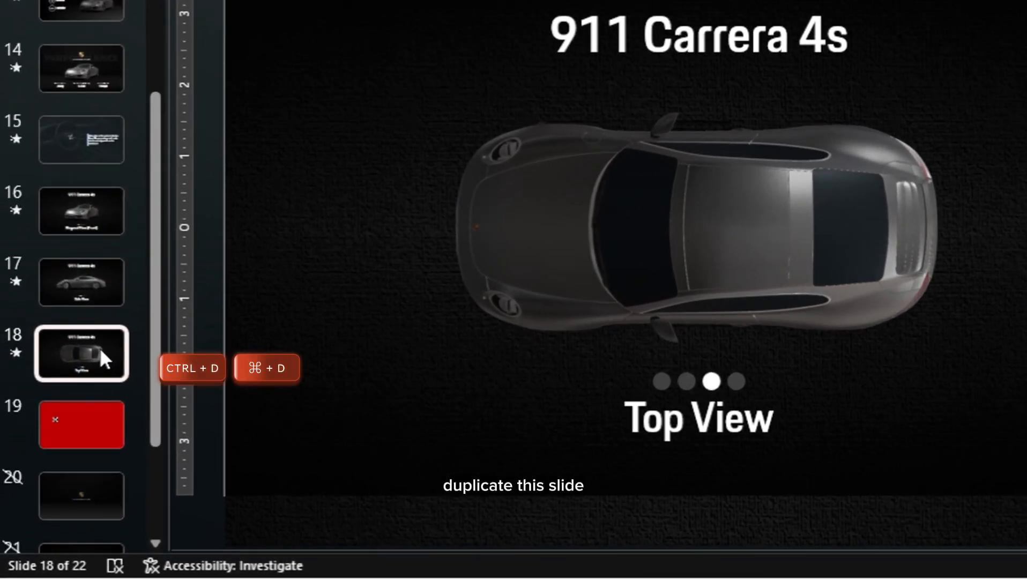
Step: Duplicate the top view slide and rotate the copy's 3D car model left 90°
key(ctrl+d)
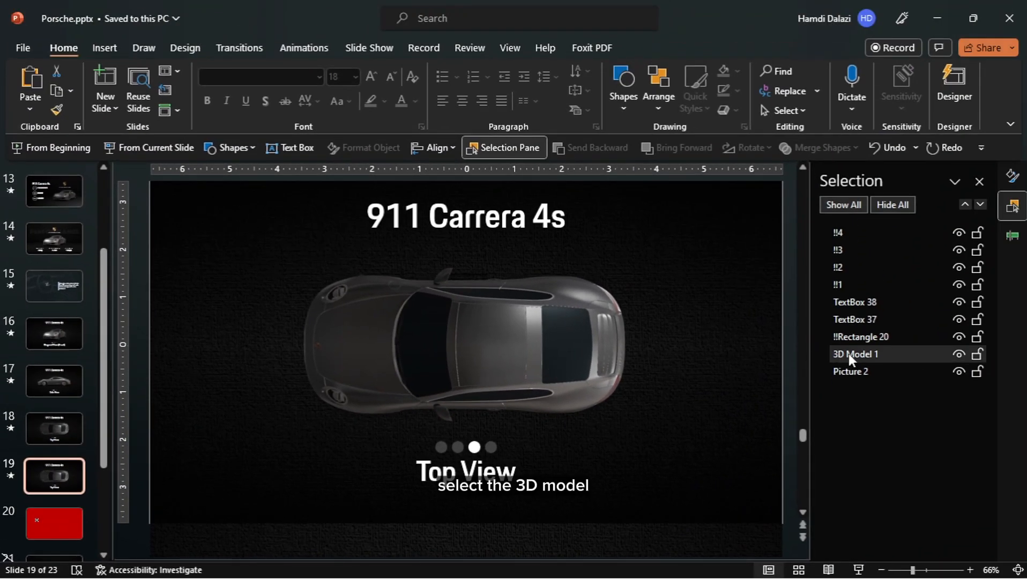
click(849, 353)
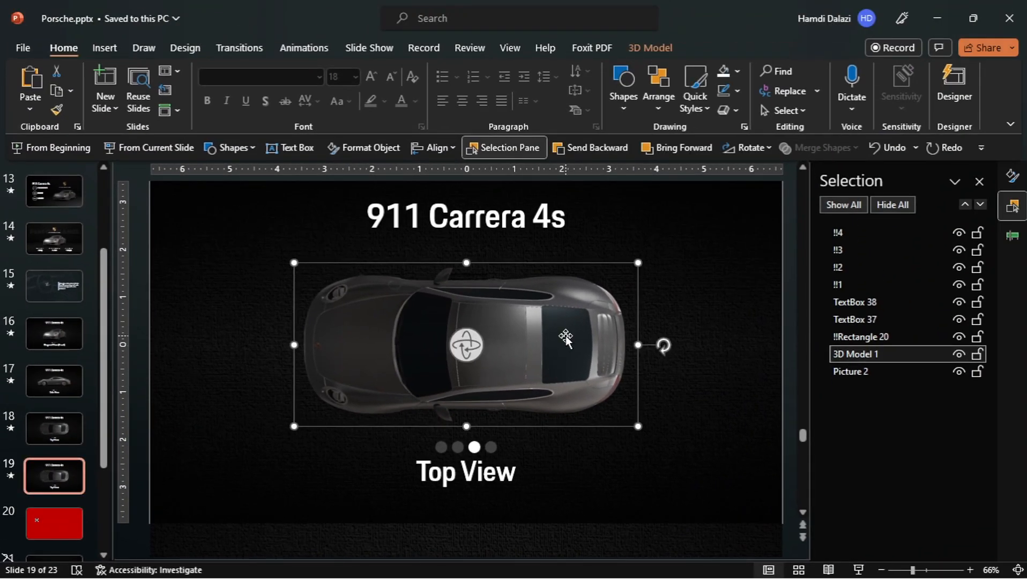
click(756, 146)
click(788, 193)
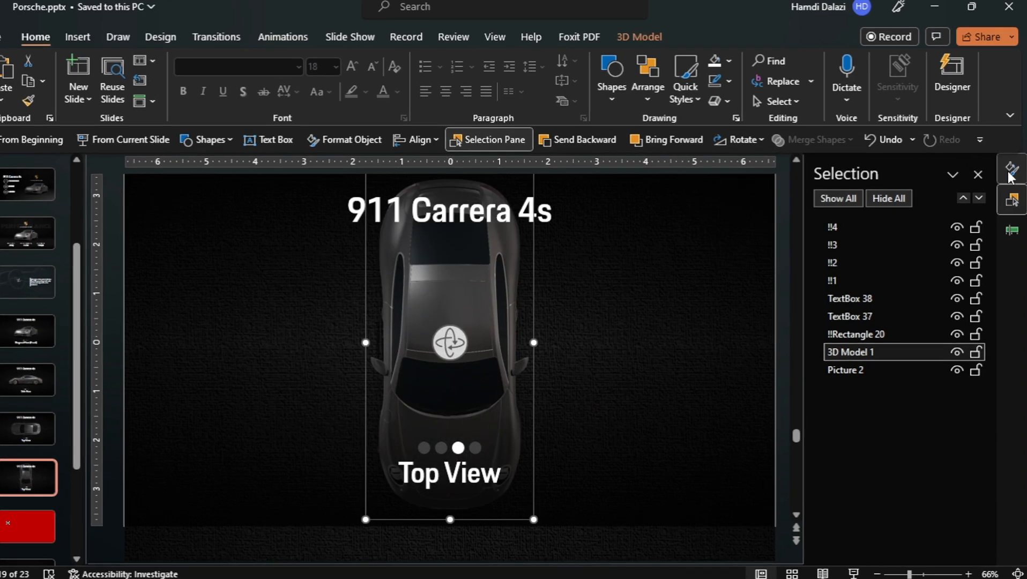
Step: Set the 3D car model's rotation to X 174.2°, Y 337° and Z 182.3° for a diagonal back view
click(1013, 175)
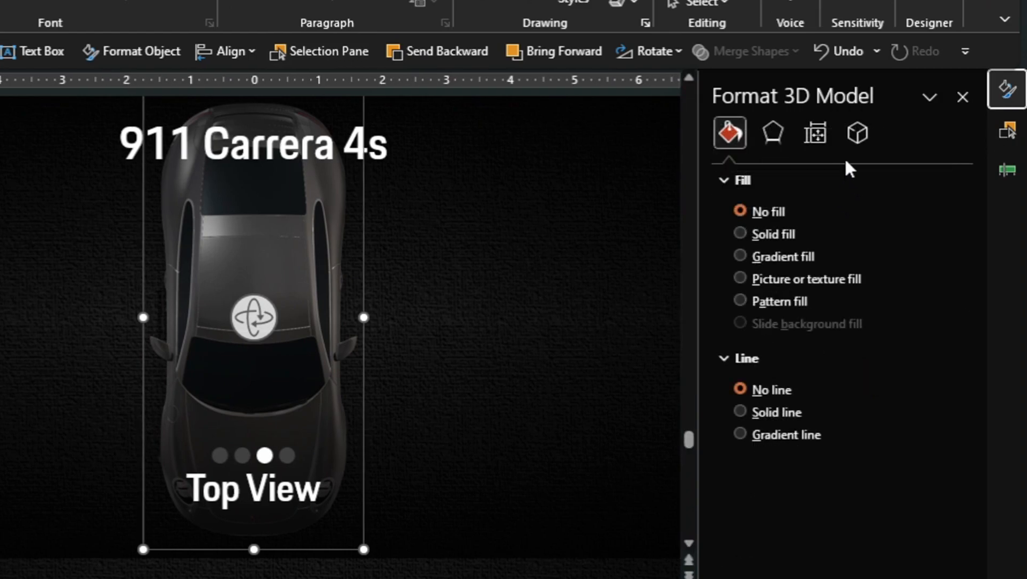
click(855, 135)
click(827, 244)
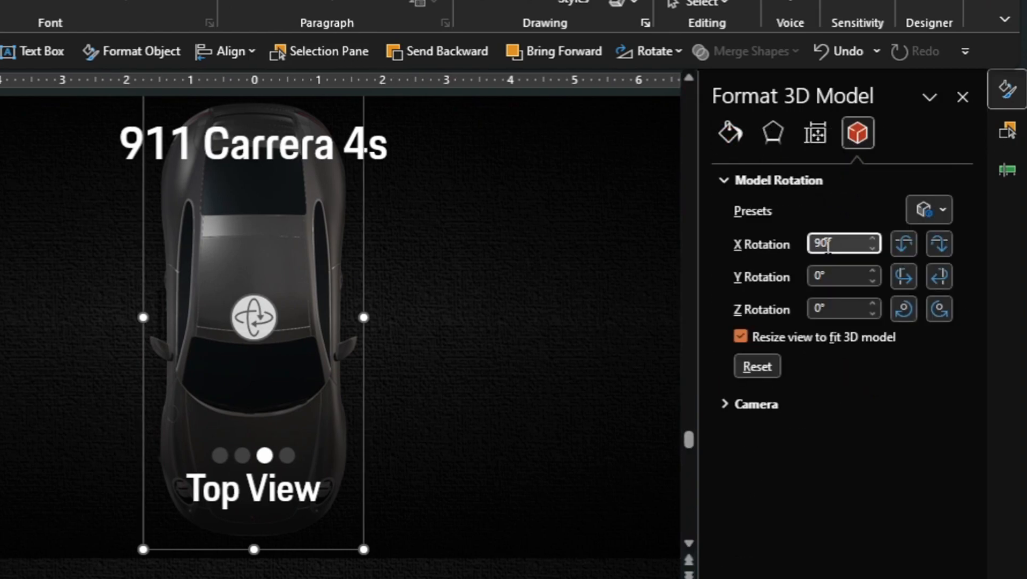
key(BackSpace)
key(BackSpace)
text(174.2)
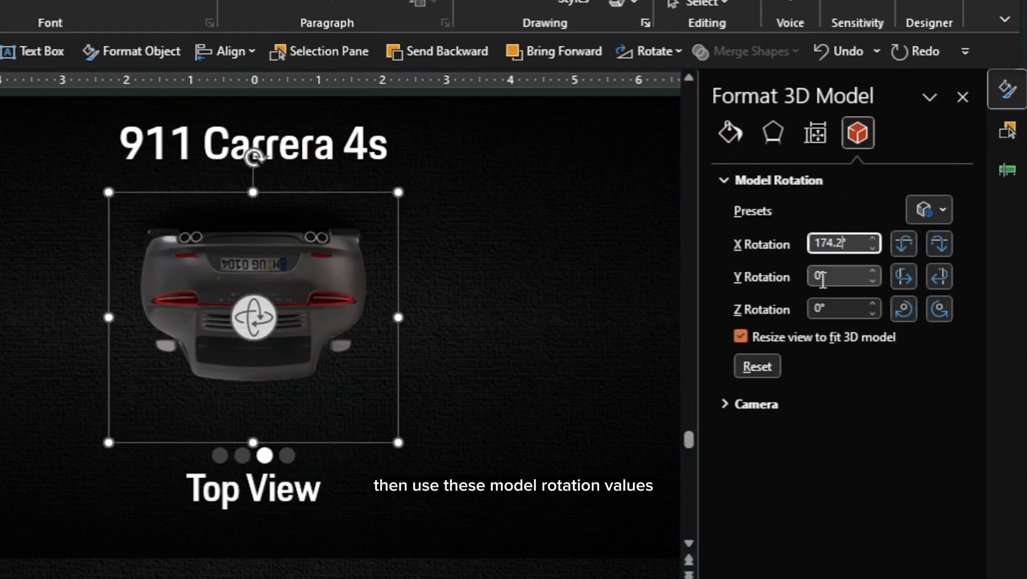
click(823, 277)
key(BackSpace)
text(337)
click(822, 309)
key(BackSpace)
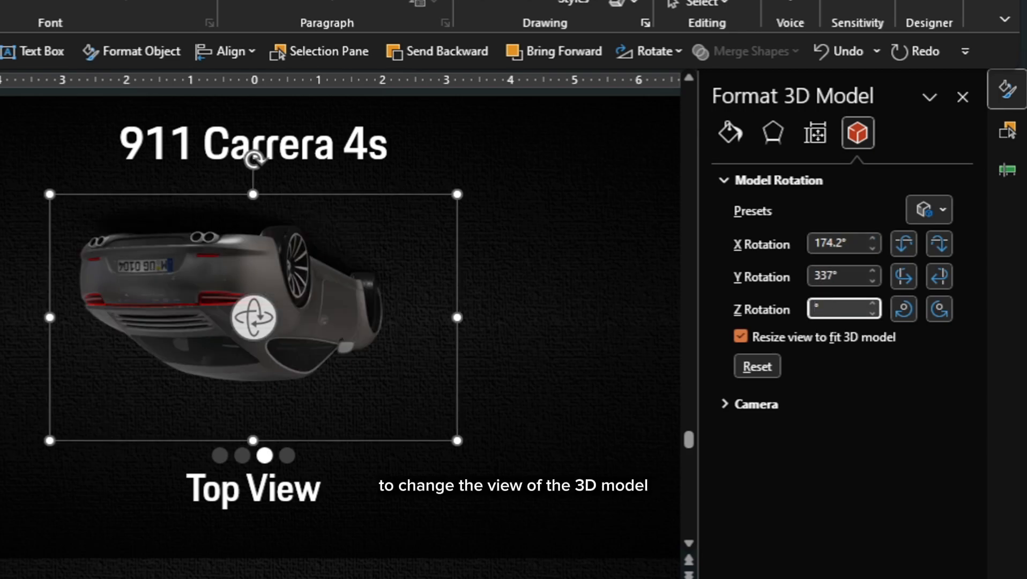
text(182.3)
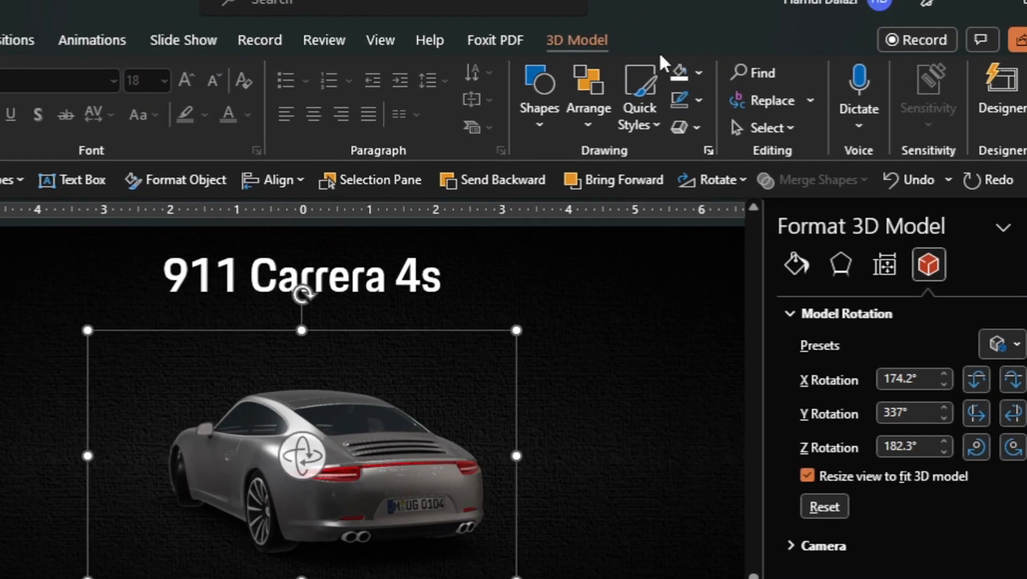
Step: Set the 3D car model's width to 7.03" and hide !!Rectangle 20
click(650, 47)
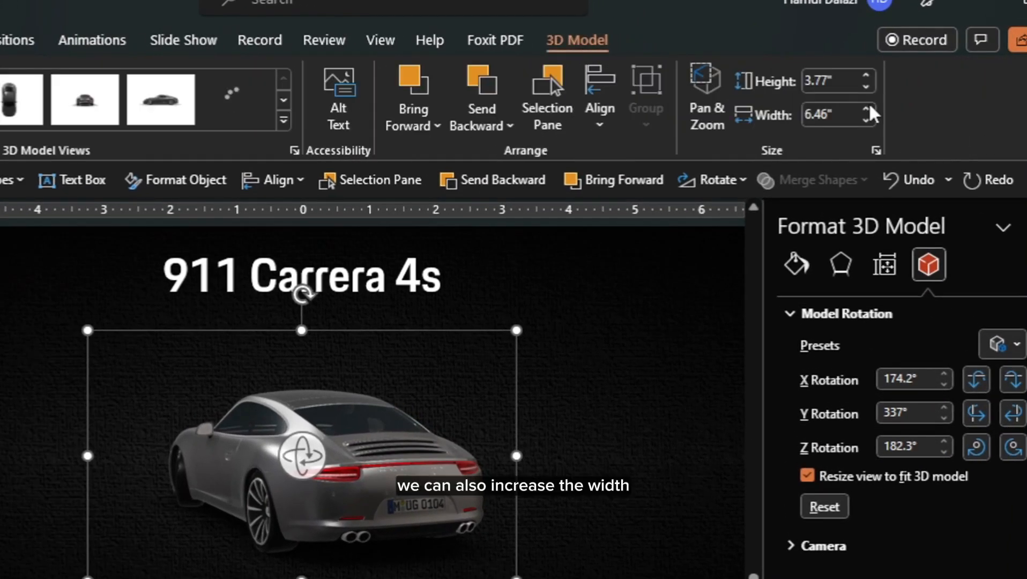
click(831, 107)
text(7.03)
key(Return)
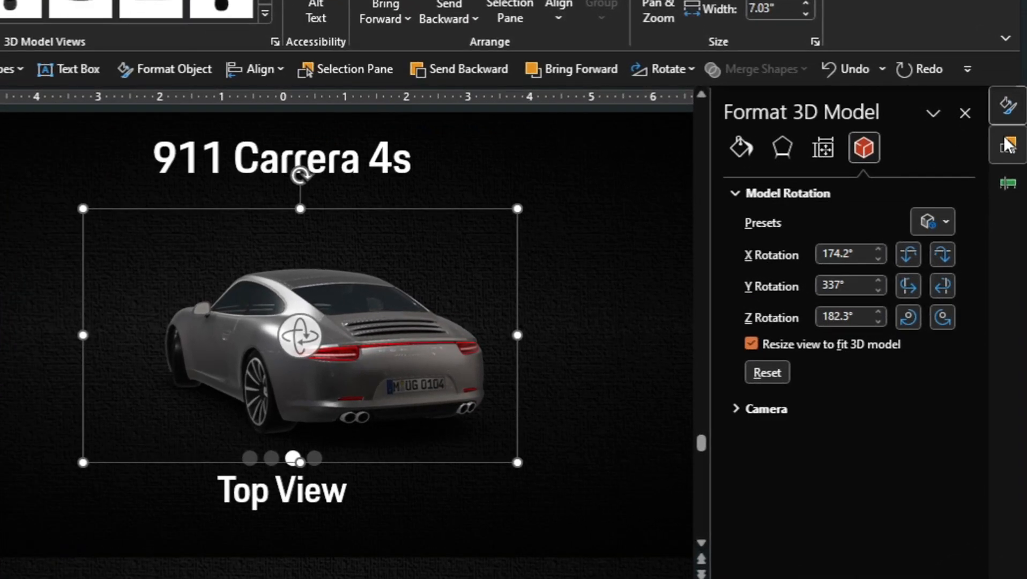
click(1012, 207)
click(943, 317)
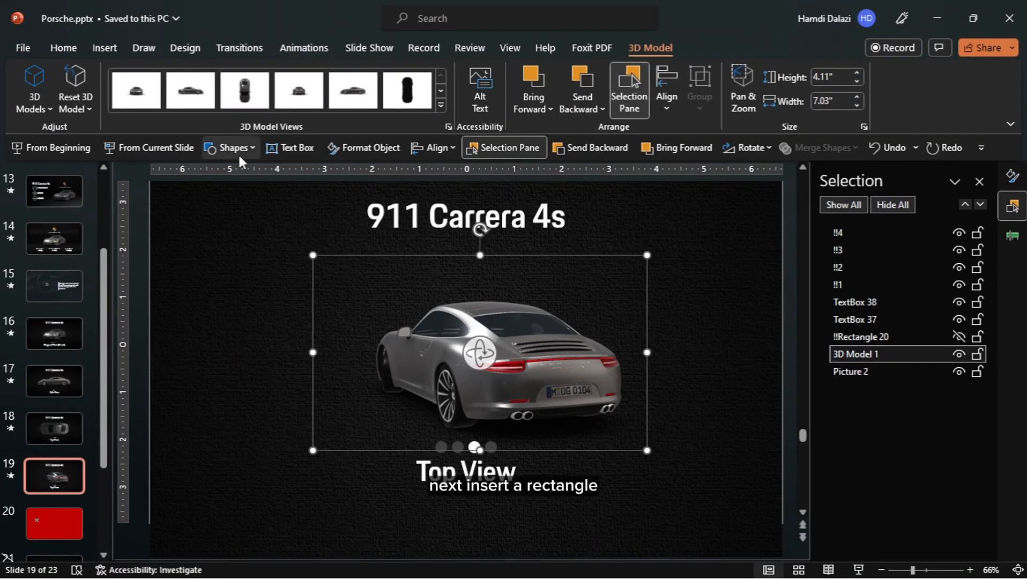
Step: Draw a guide rectangle about 2.73" high by 5.16" wide over the car and align it to the slide's center and middle
click(234, 148)
click(256, 189)
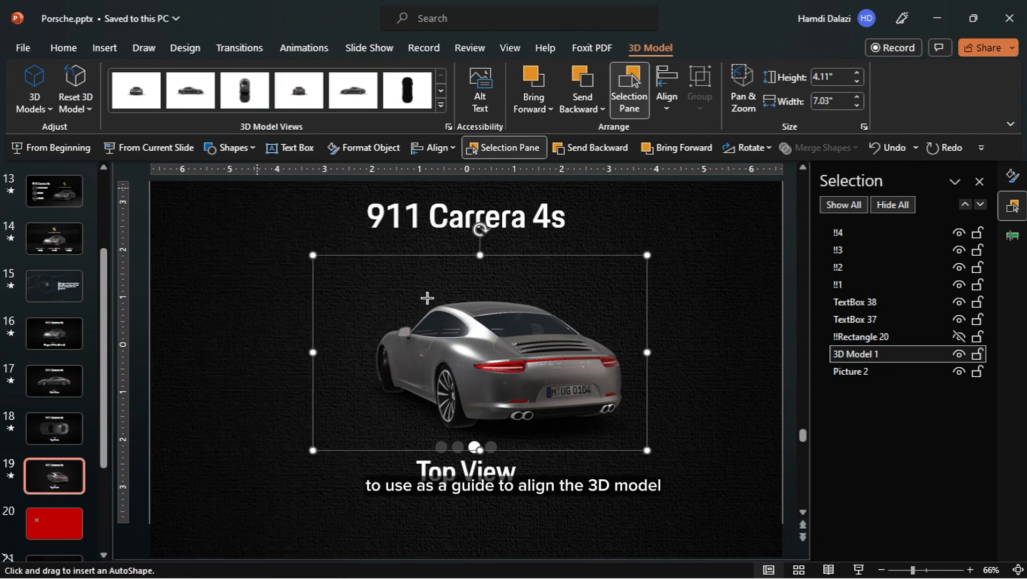
mouse_move(436, 300)
mouse_down()
mouse_move(592, 384)
mouse_move(619, 429)
mouse_up()
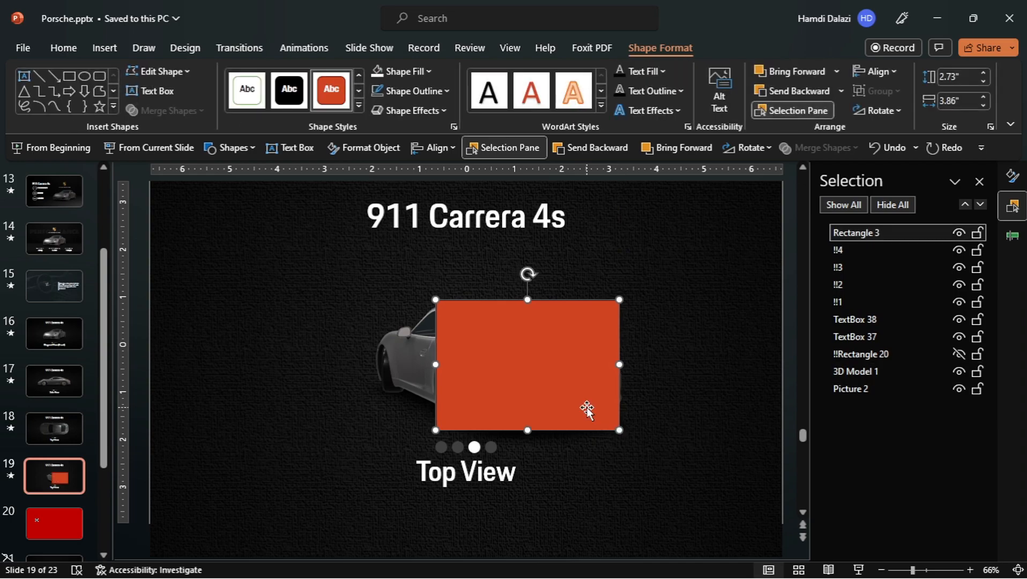
drag(433, 367, 375, 359)
click(454, 147)
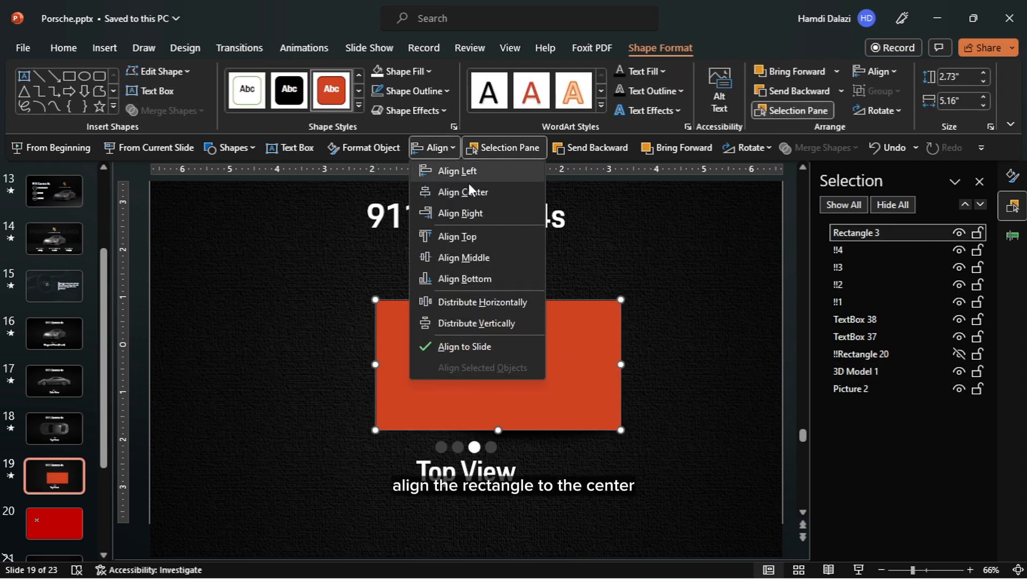
click(473, 192)
click(441, 151)
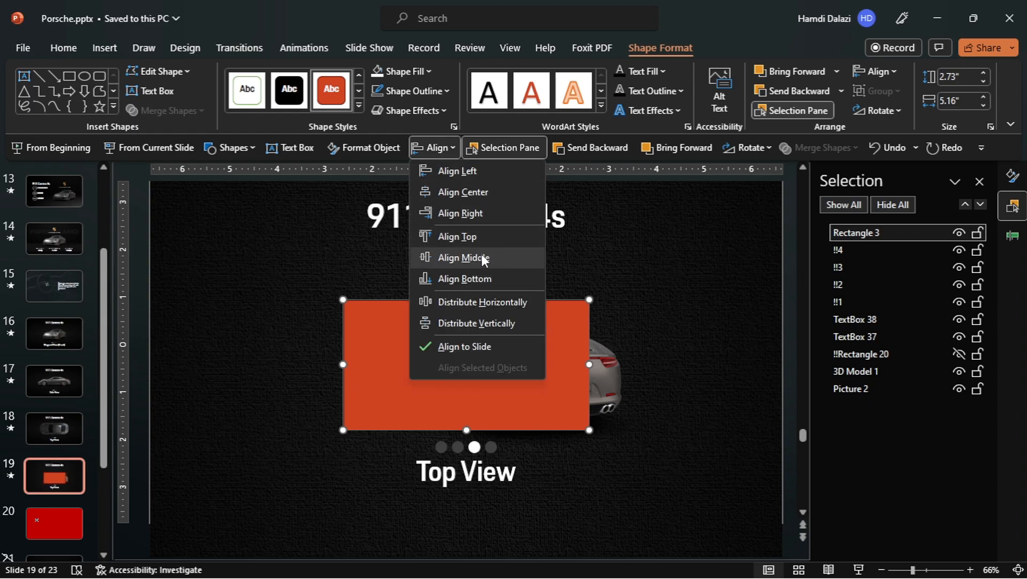
click(481, 258)
Step: Move the 3D car model behind the guide rectangle so the car lies within its edges
click(857, 371)
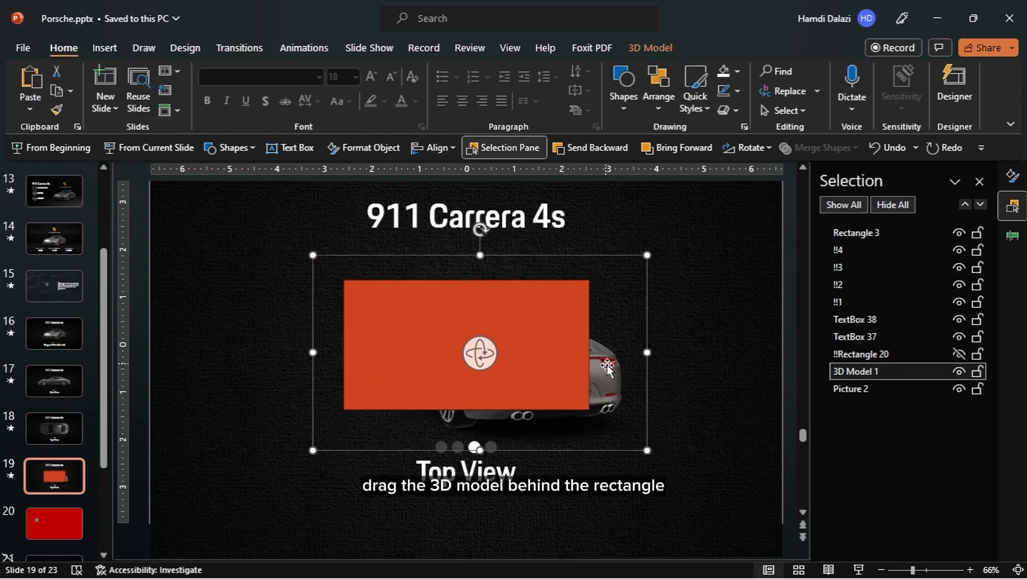
drag(602, 366, 572, 361)
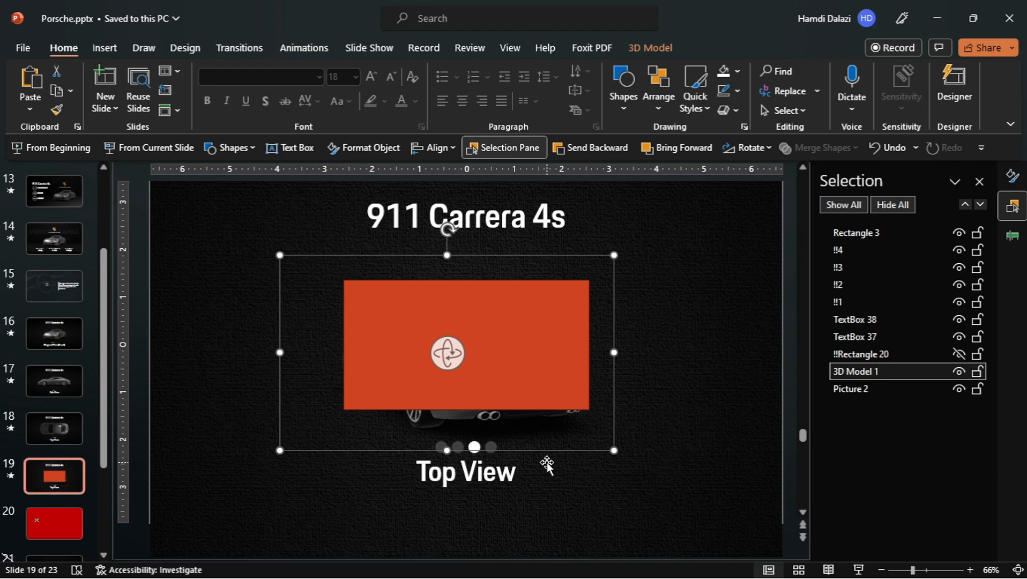
drag(542, 448, 555, 408)
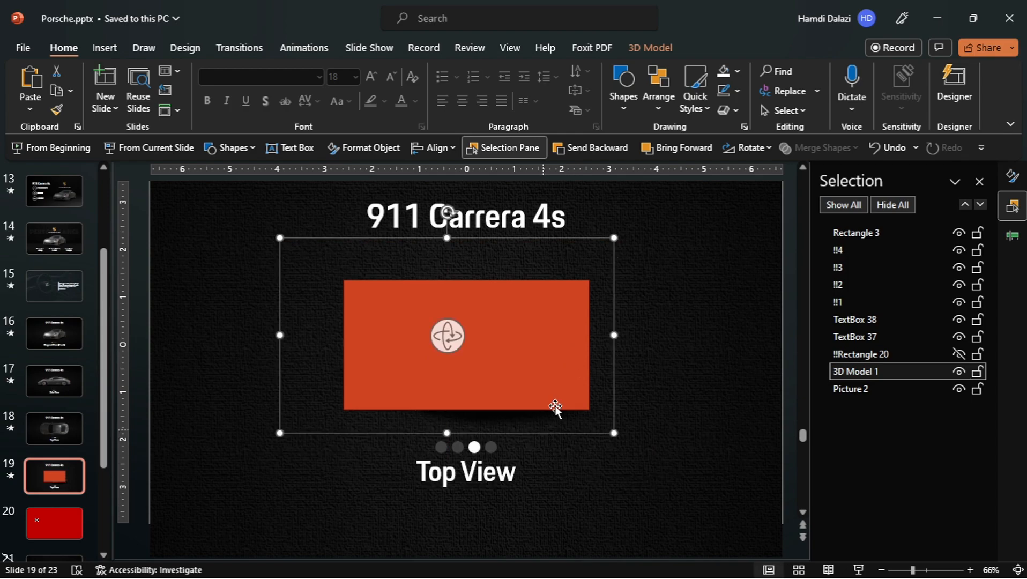
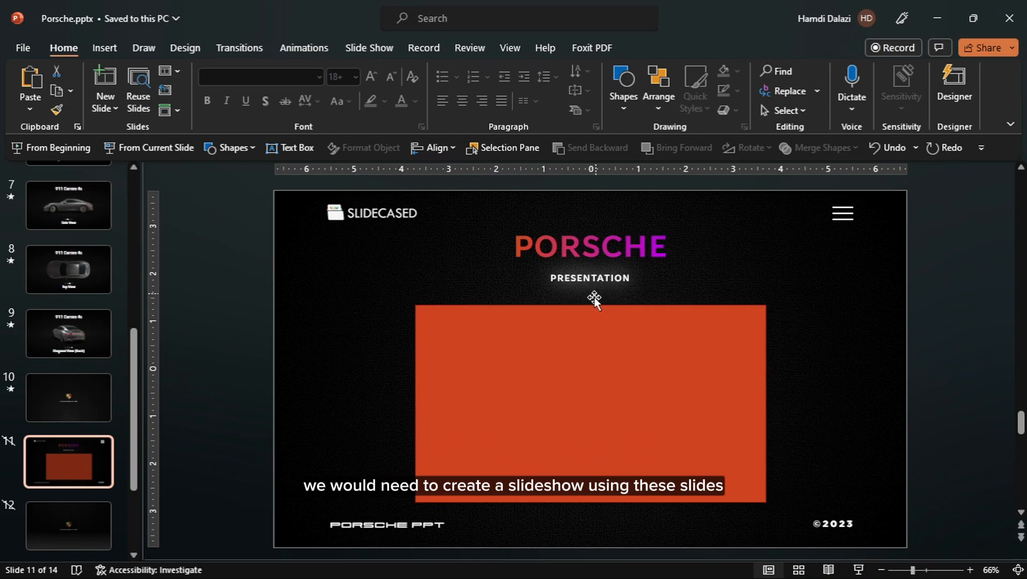
Step: Turn on automatic advance after a set time for slides 1 to 10 together
drag(134, 399, 137, 223)
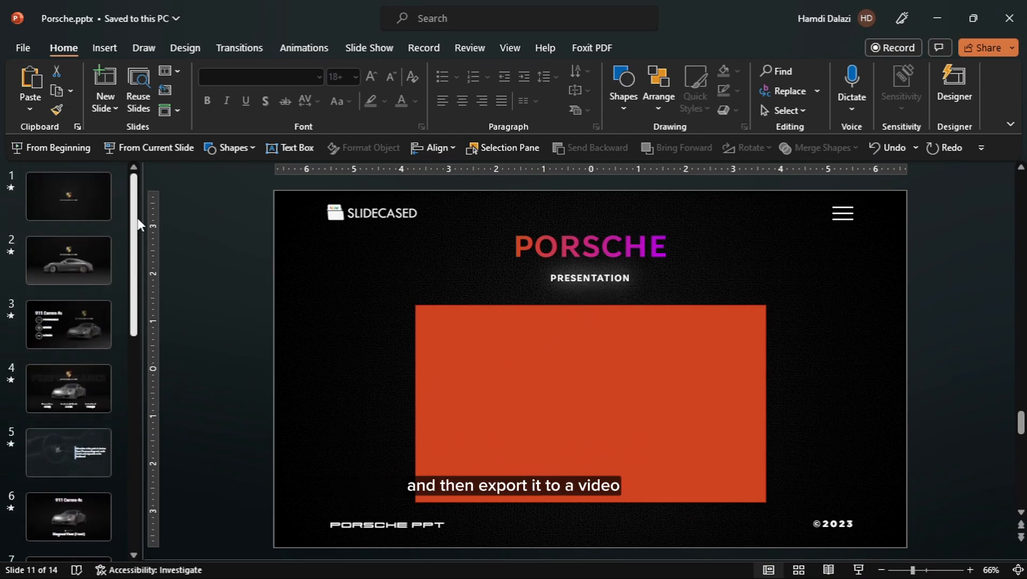
click(96, 201)
scroll(140, 359, down, 5)
scroll(138, 352, down, 2)
shift+click(81, 447)
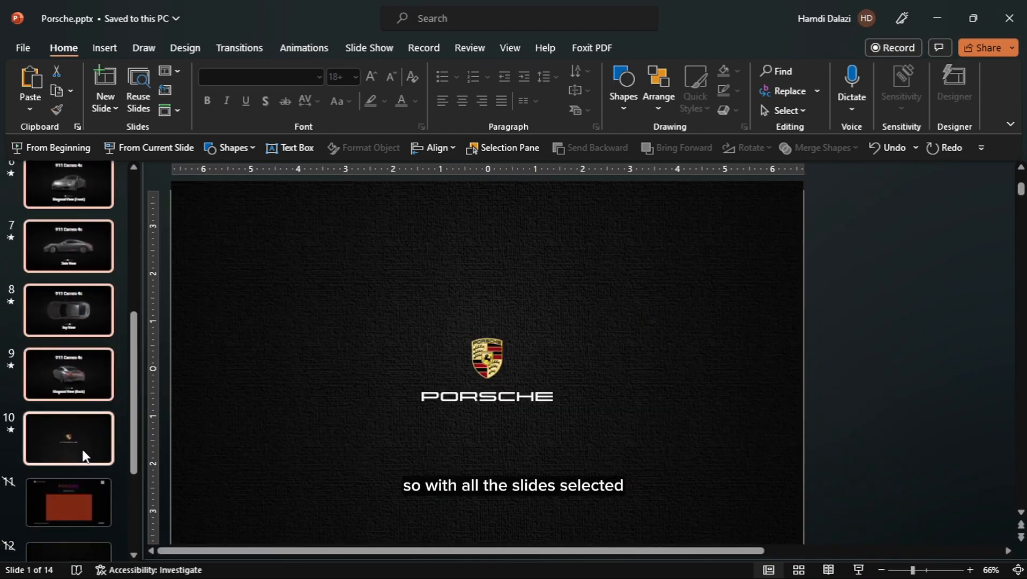
drag(136, 423, 156, 198)
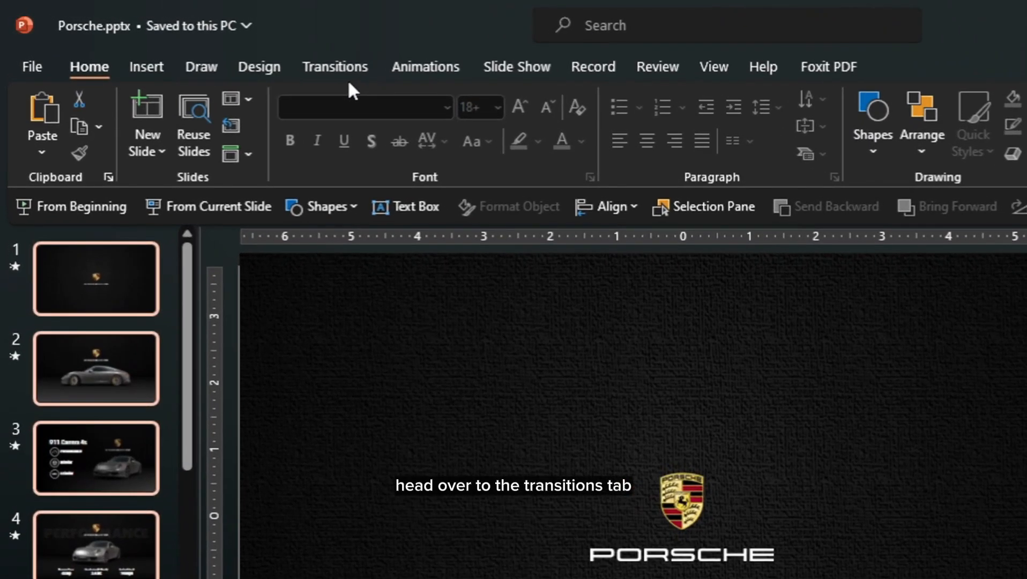
click(335, 67)
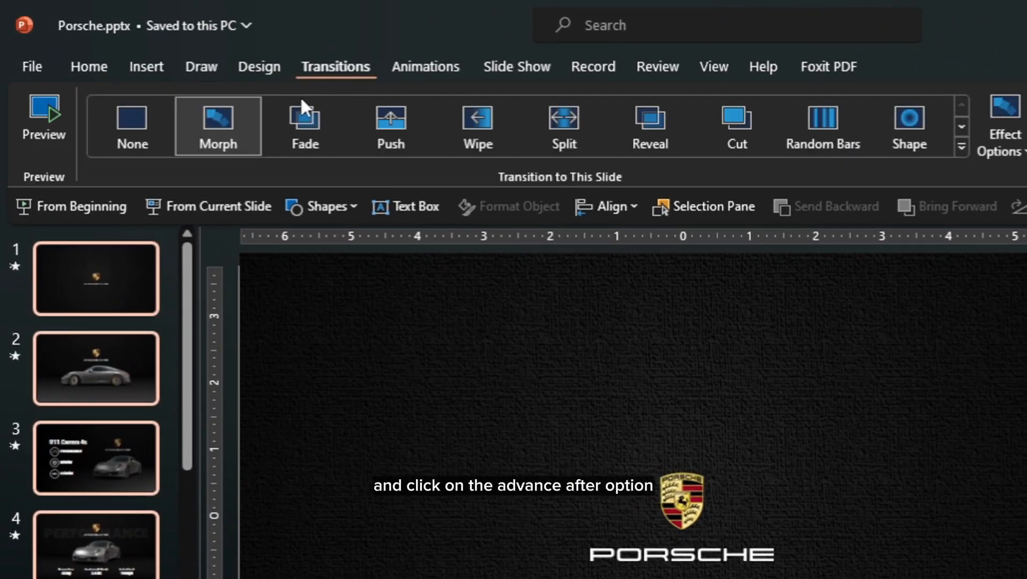
click(835, 154)
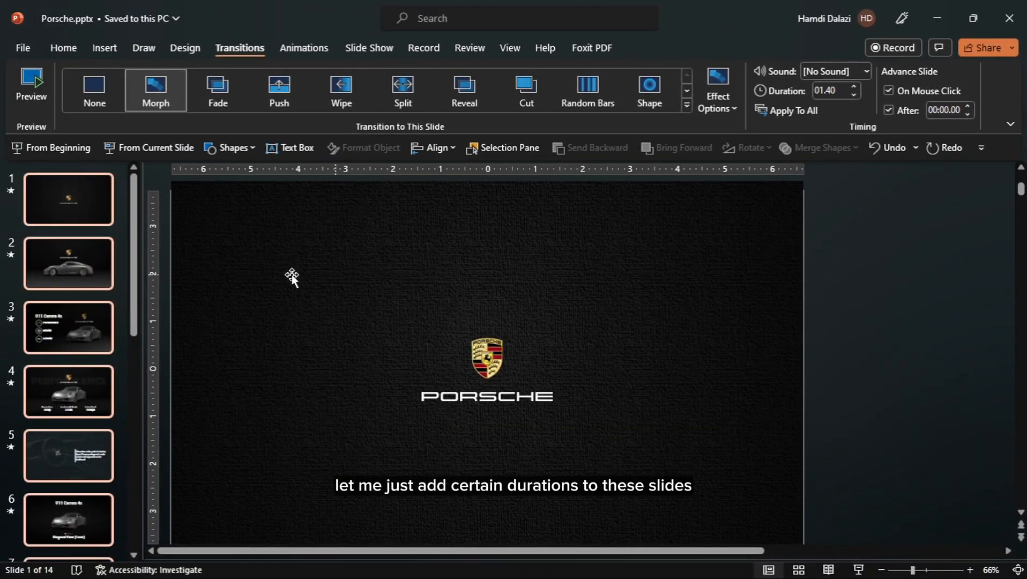
Step: Set the advance-after time to 00:00.50 on slide 1, 00:00.20 on slide 2, 00:01.10 on slides 3 and 4, and 00:05.00 on slide 5
click(62, 198)
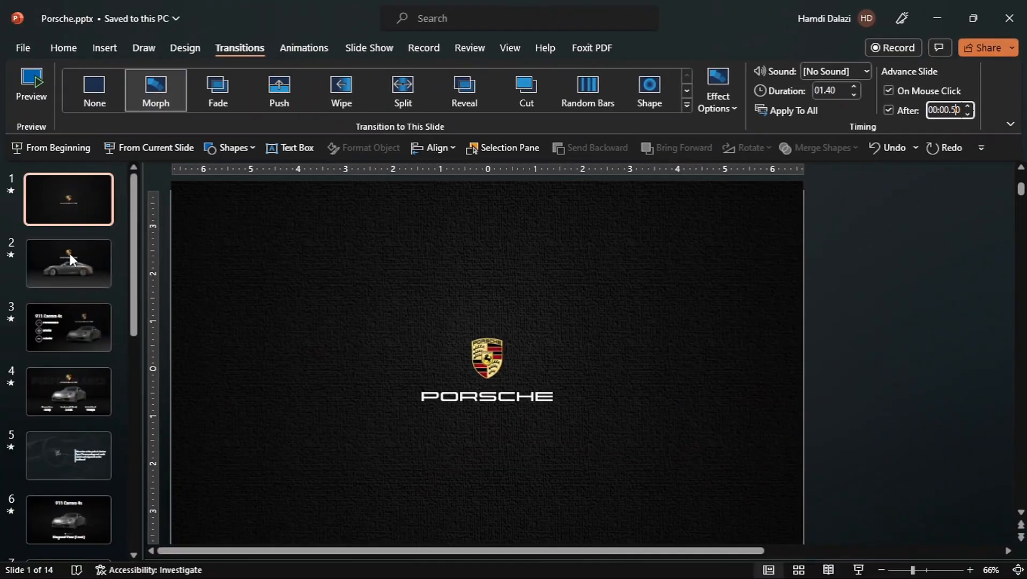
click(69, 253)
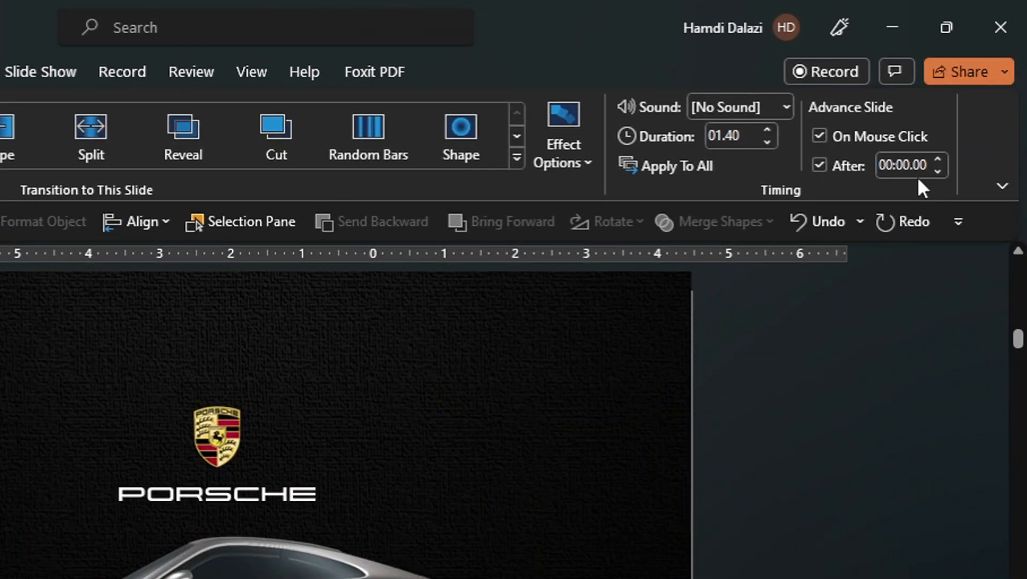
click(922, 167)
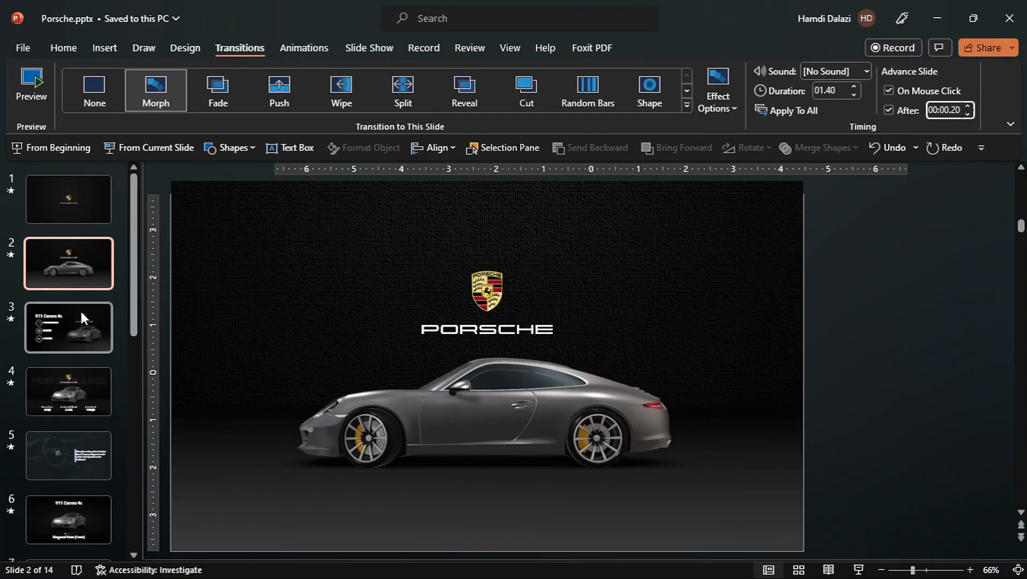
click(81, 311)
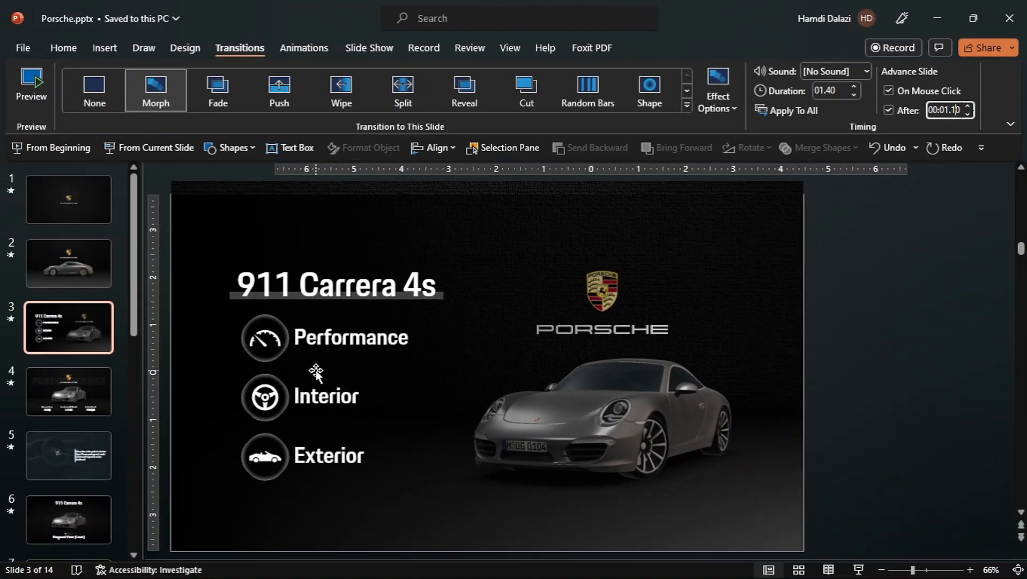
click(94, 384)
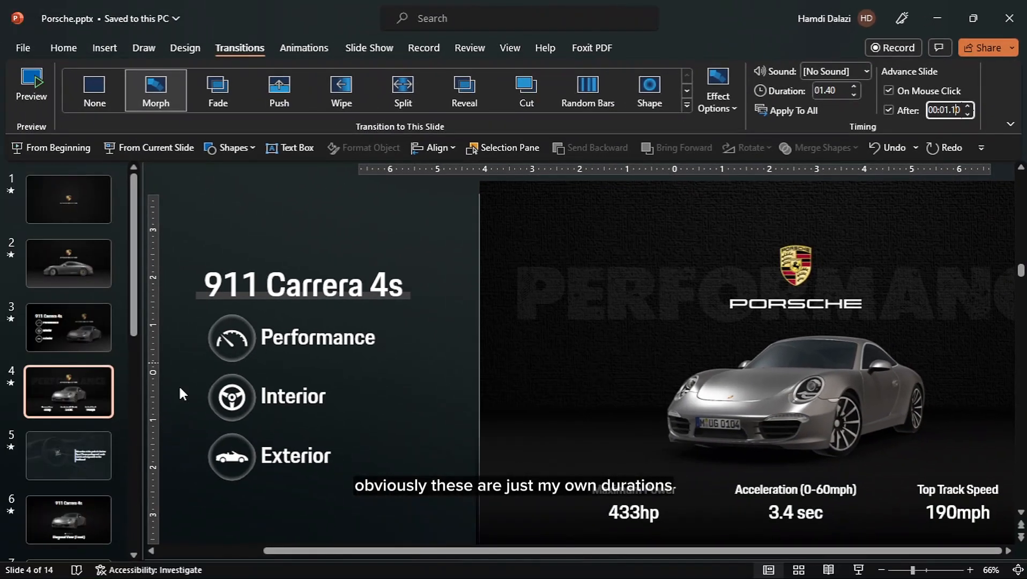
click(80, 452)
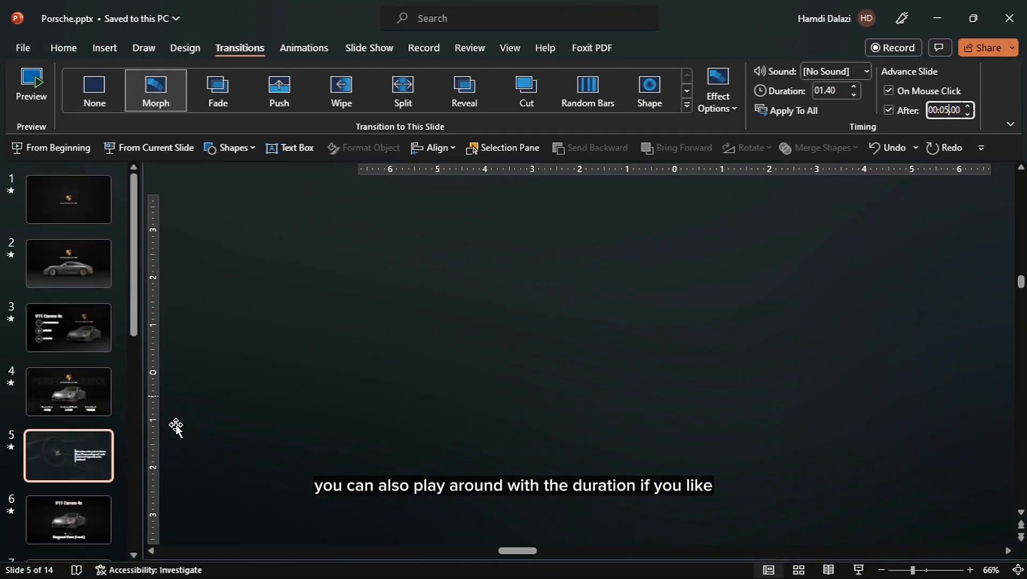
Step: Set the advance-after time to 00:01.00 on slides 6 to 9 together and 00:00.50 on slide 10
click(81, 509)
scroll(145, 428, down, 4)
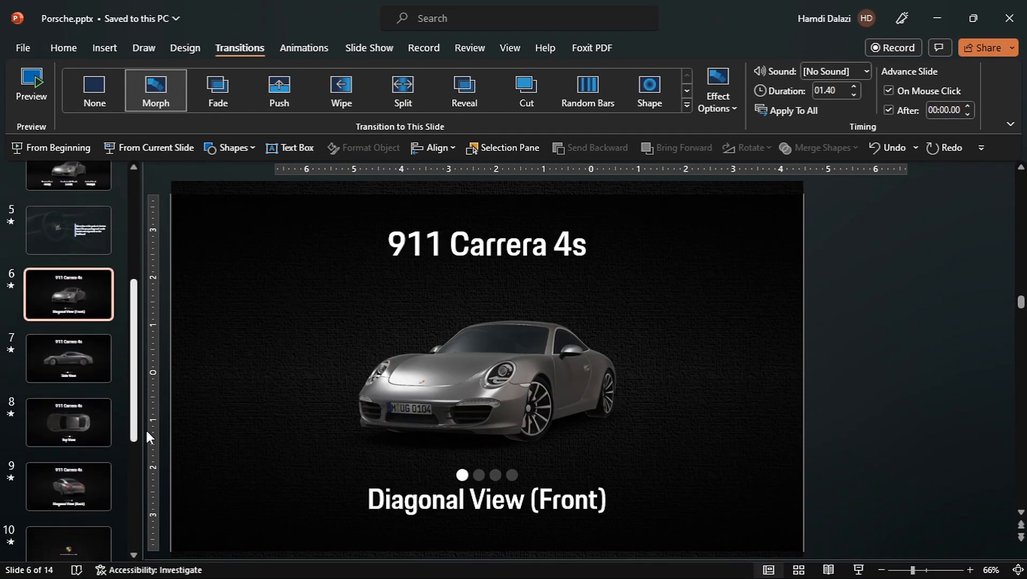
scroll(144, 429, down, 2)
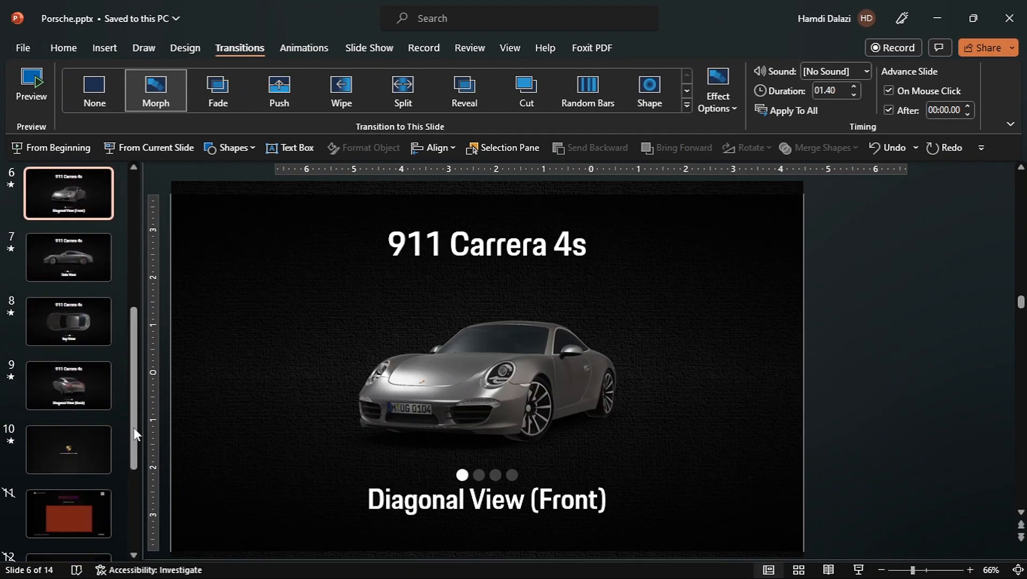
shift+click(103, 394)
click(950, 110)
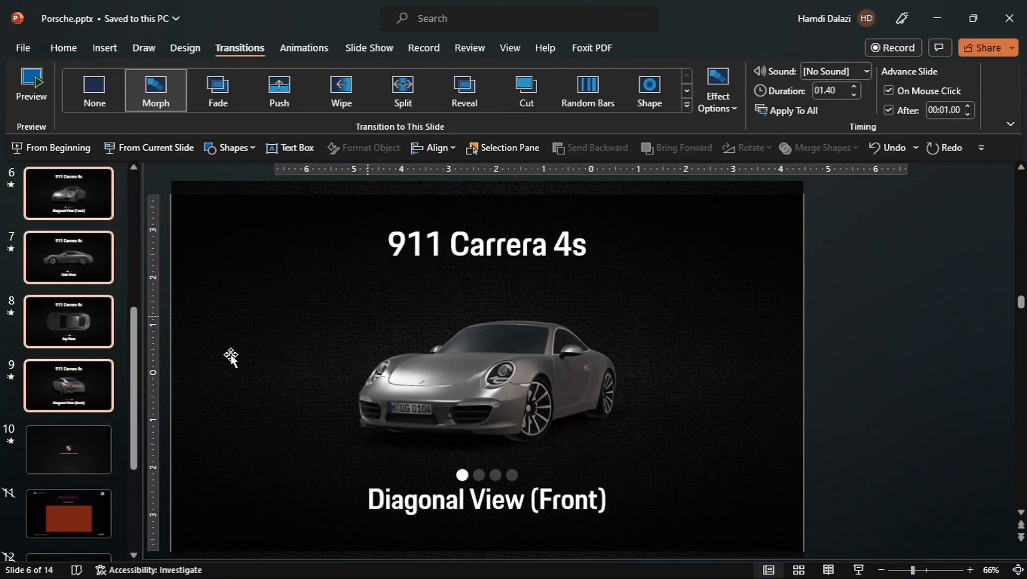
click(80, 452)
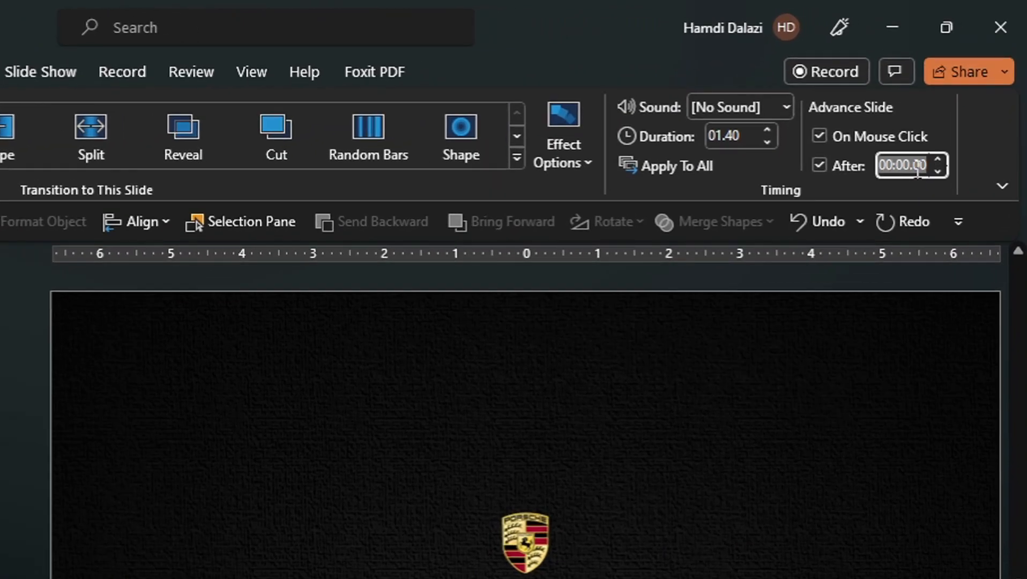
text(5)
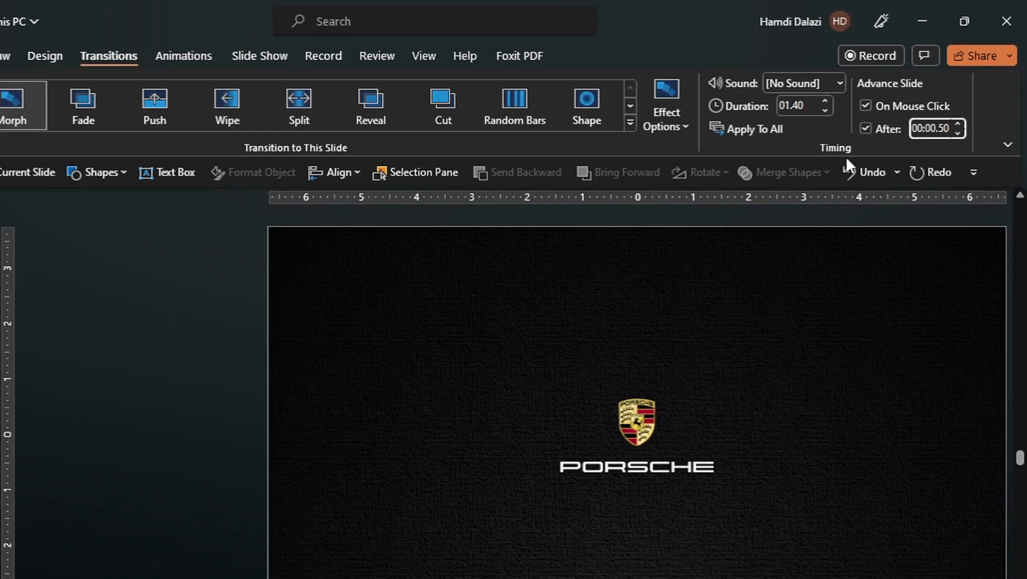
Step: Look over the hidden slides 11 to 14, and play the slideshow from the beginning to check the automatic timings
drag(135, 438, 136, 492)
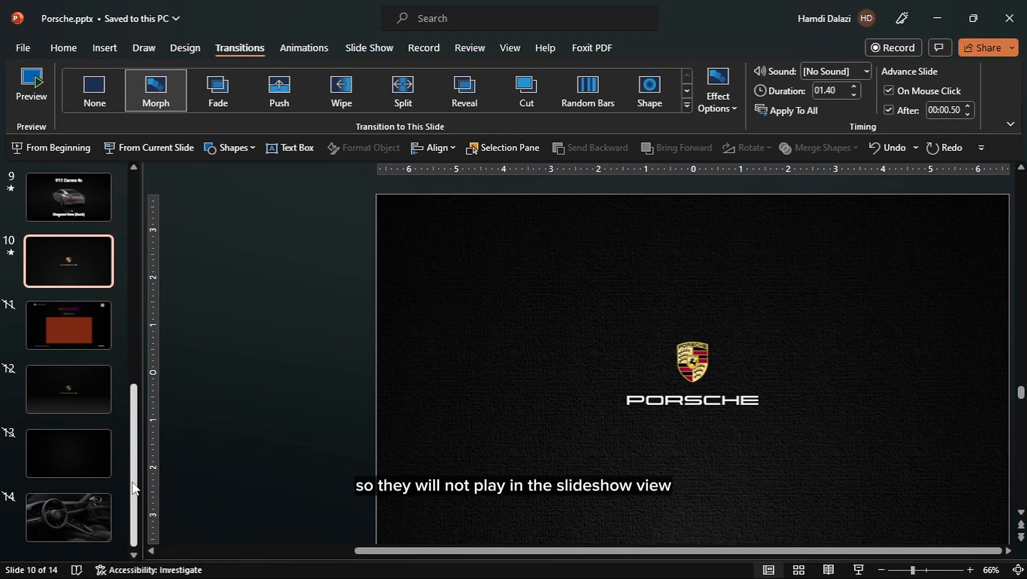
drag(212, 413, 216, 303)
drag(144, 396, 84, 181)
click(49, 146)
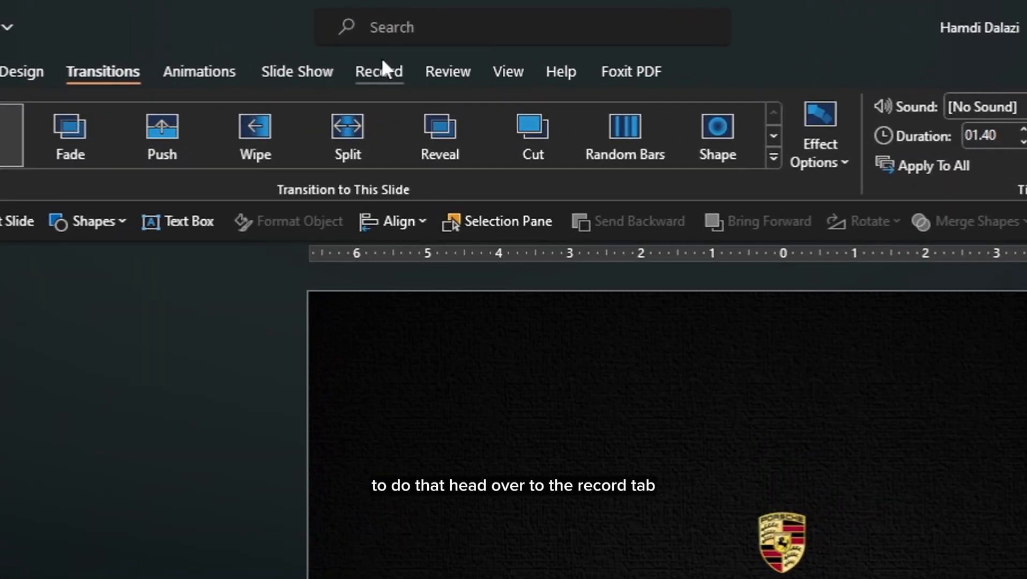
Step: Export the presentation as an Ultra HD (4K) MPEG-4 video named Porsche.mp4 in the Porsche folder, using the recorded timings
click(382, 64)
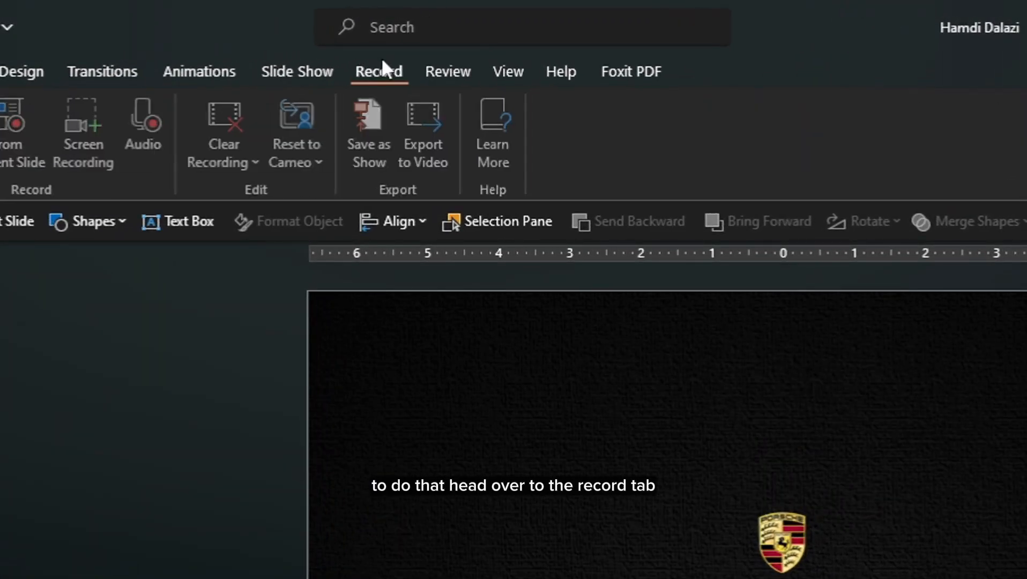
click(425, 139)
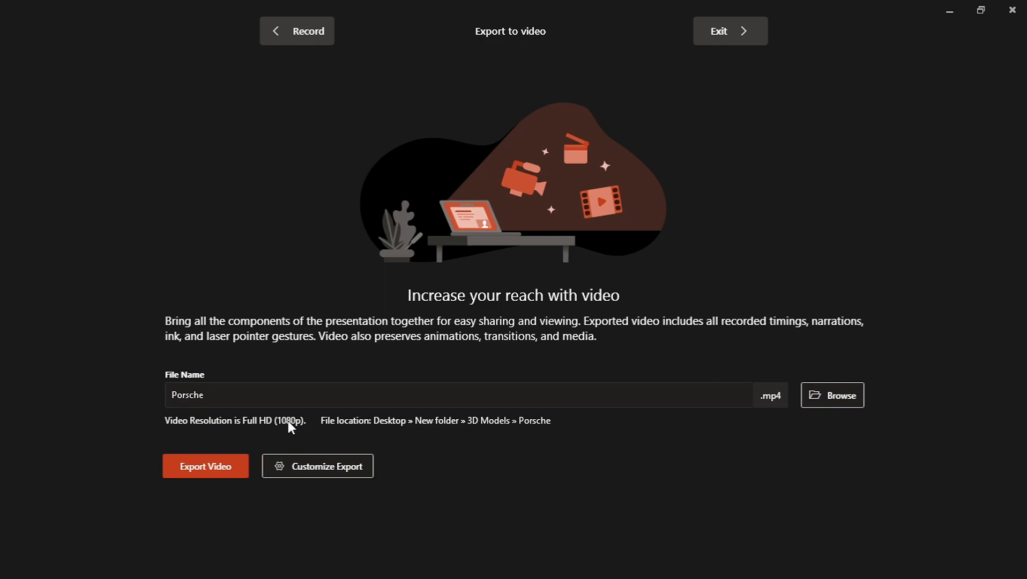
click(317, 468)
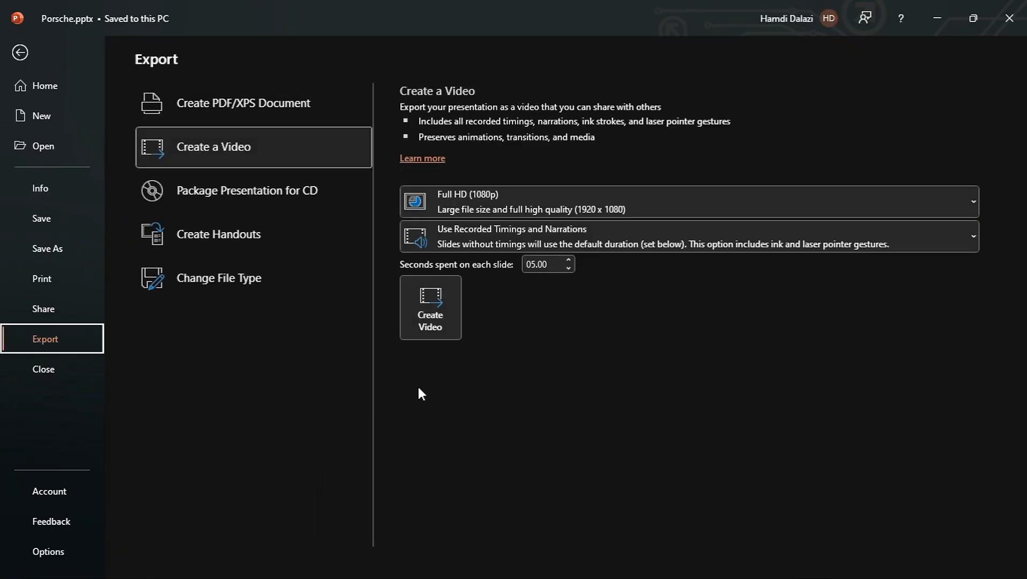
click(461, 208)
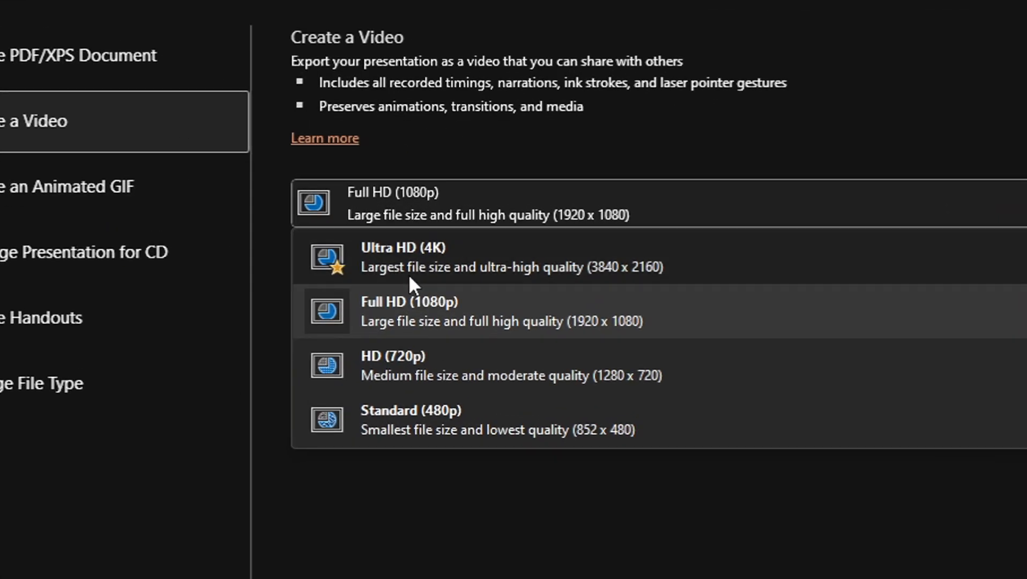
click(443, 253)
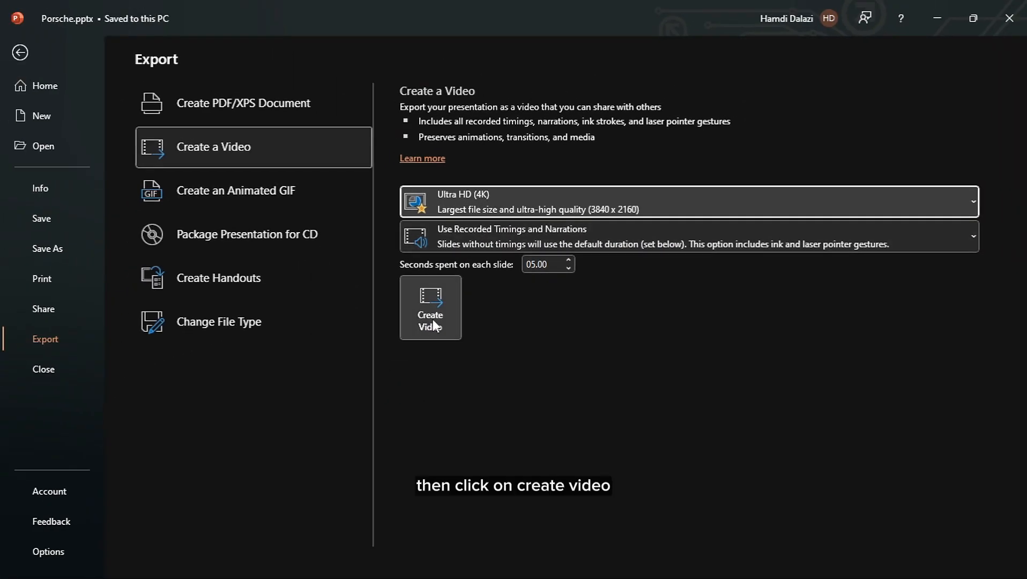
click(393, 329)
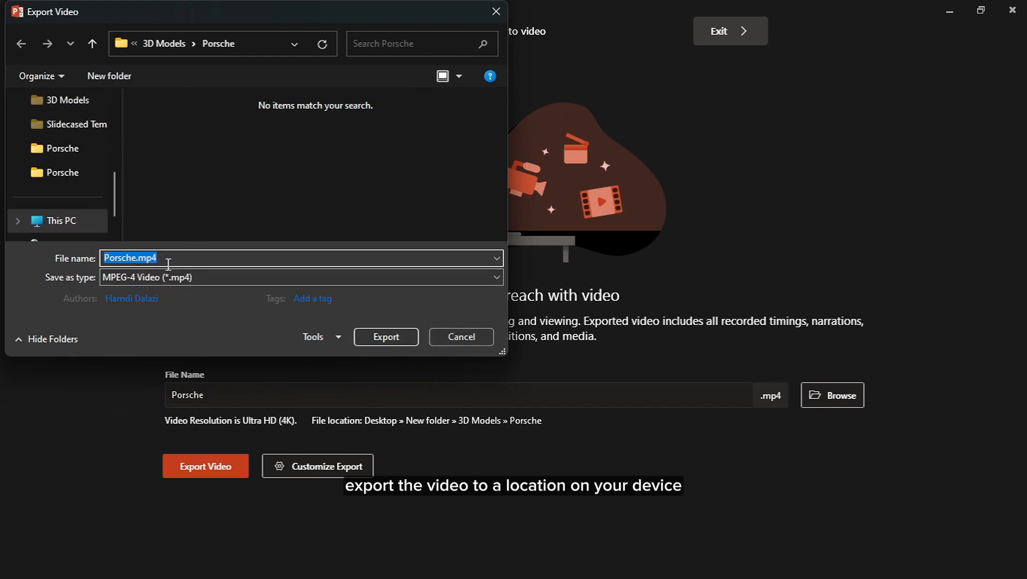
click(375, 340)
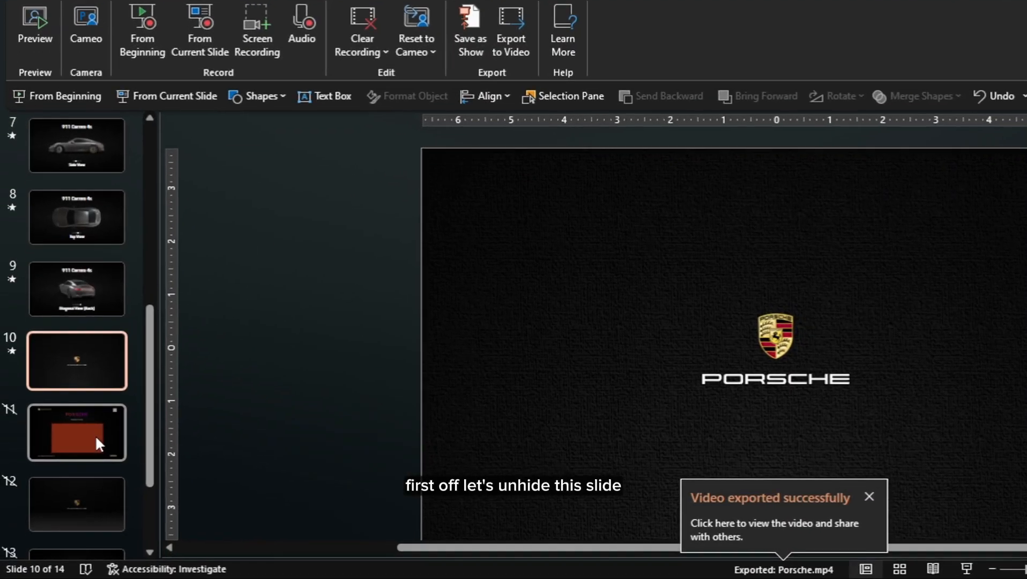
Step: Unhide slide 11, the Porsche Presentation slide with the orange rectangle
click(84, 452)
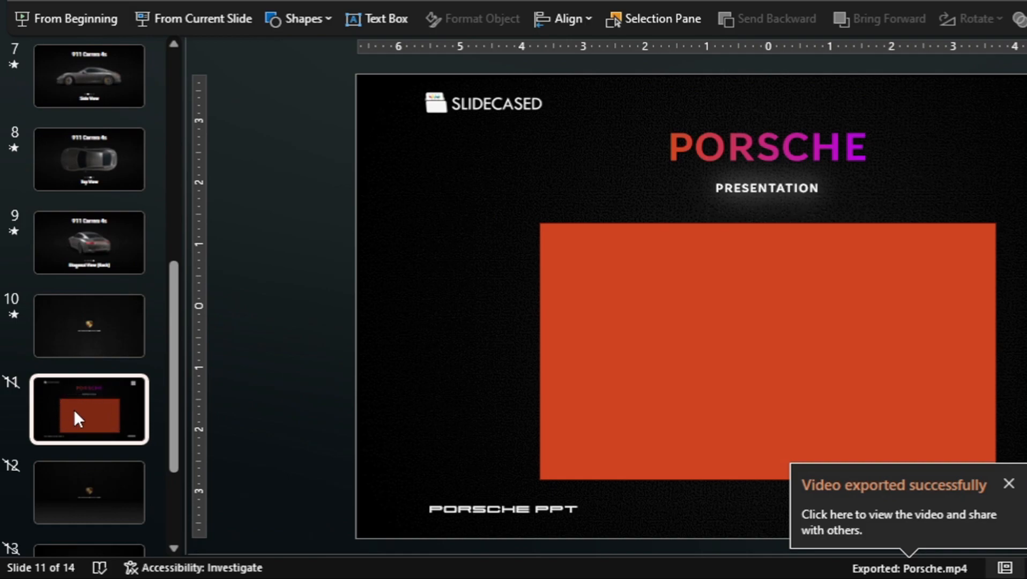
right_click(74, 413)
click(131, 336)
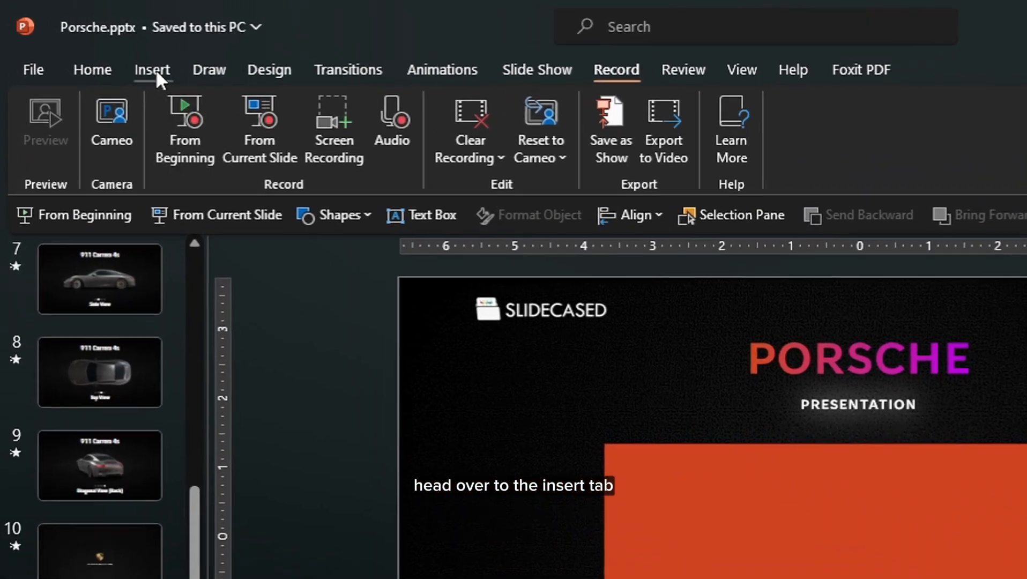
Step: Insert the exported Porsche.mp4 video from this device on slide 11 and dismiss the export notification
click(105, 48)
click(938, 158)
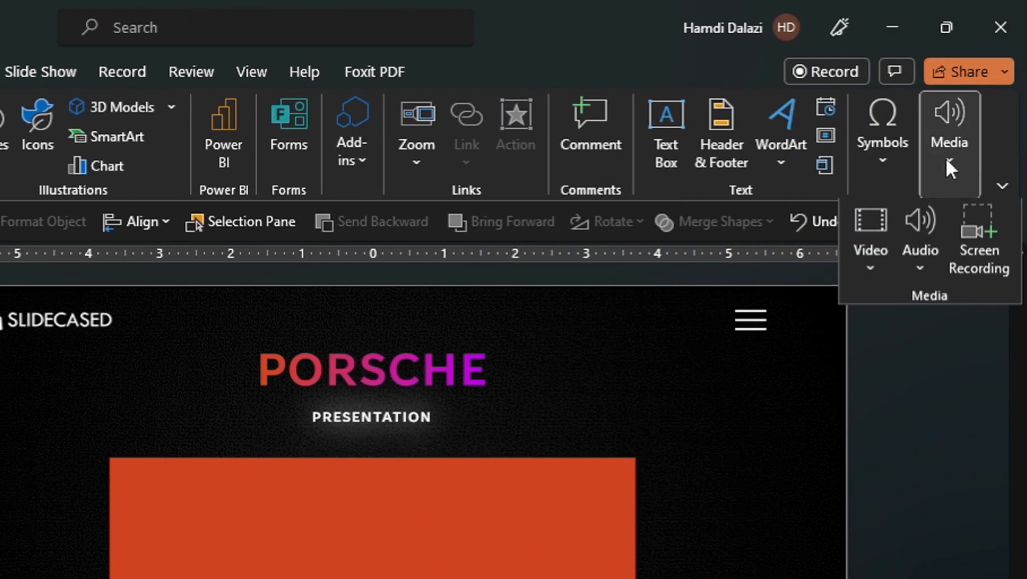
click(870, 278)
click(911, 338)
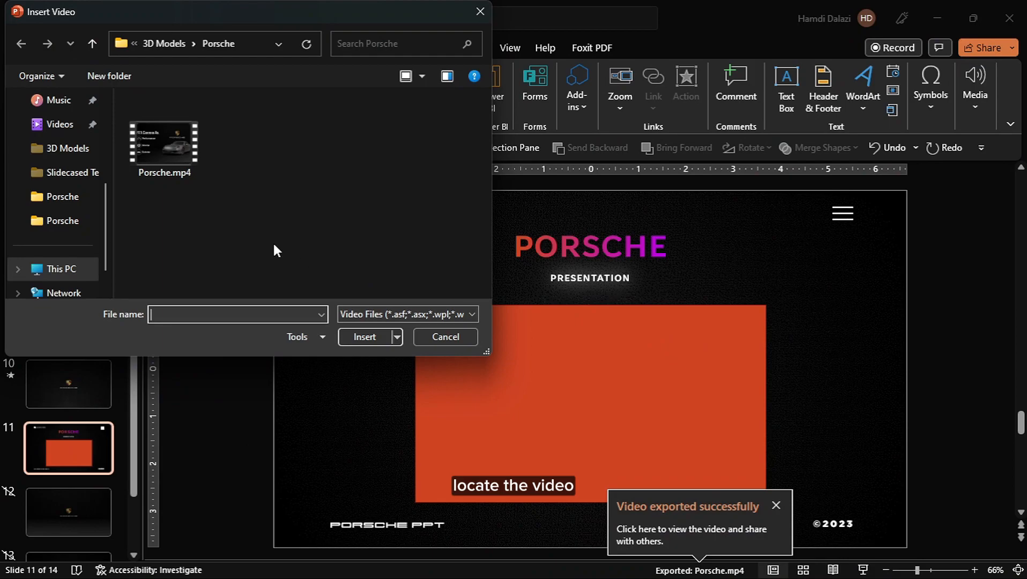
click(196, 152)
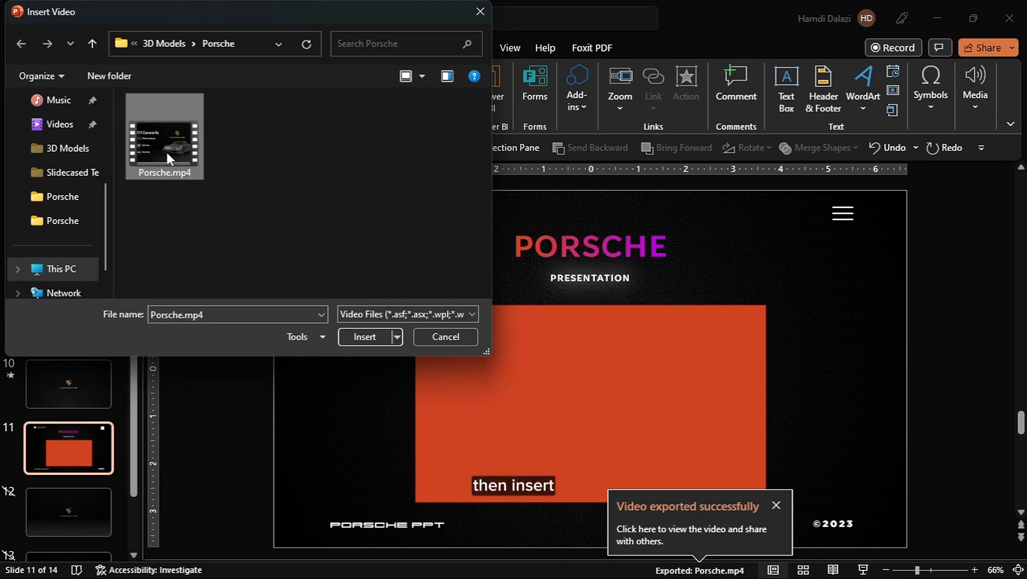
click(374, 337)
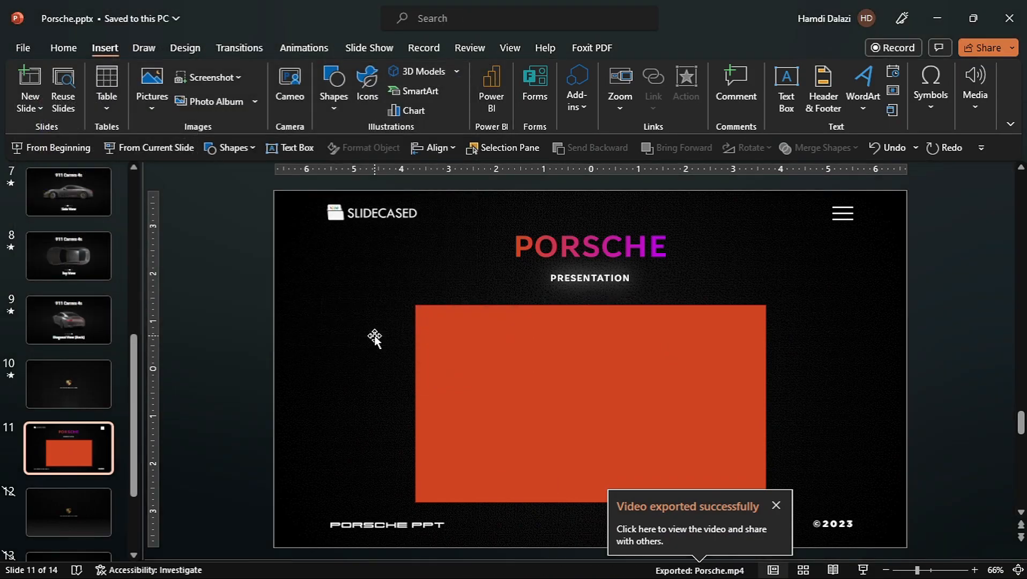
click(778, 506)
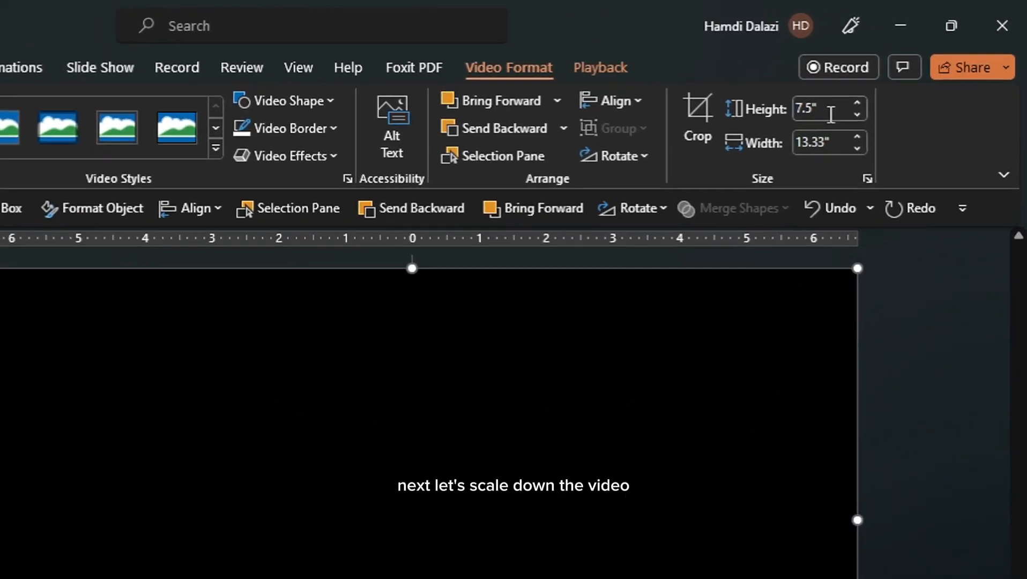
Step: Scale the inserted video down to a height of 4.16"
click(885, 77)
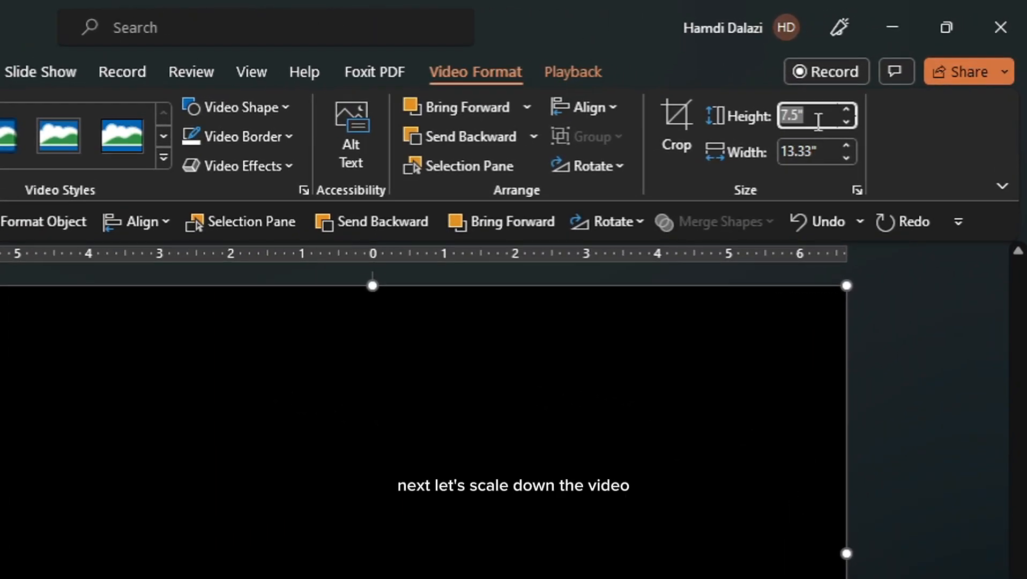
text(4.16)
key(Return)
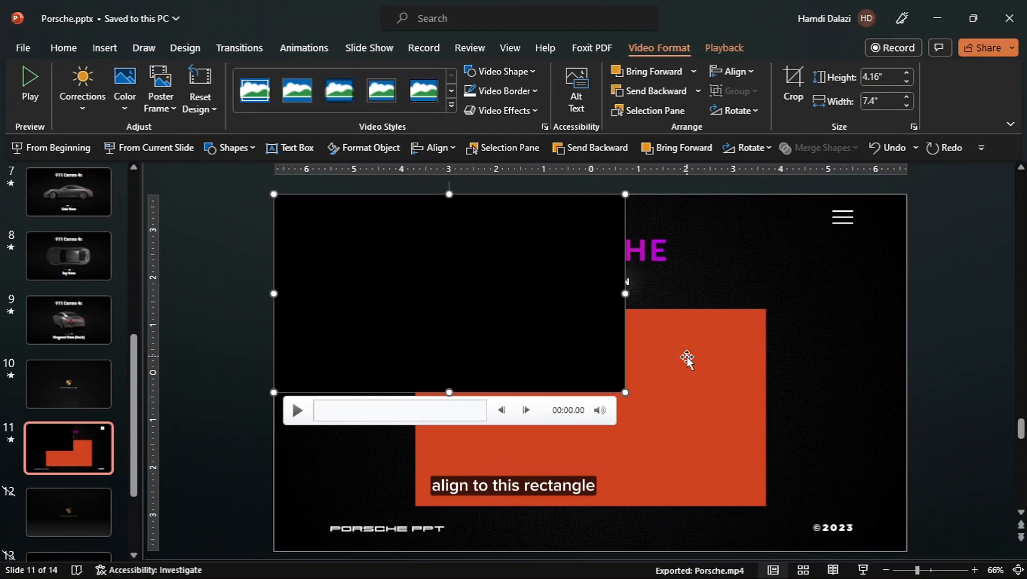
Step: Align the video's right and bottom edges with those of the orange rectangle so it covers the rectangle
shift+click(690, 379)
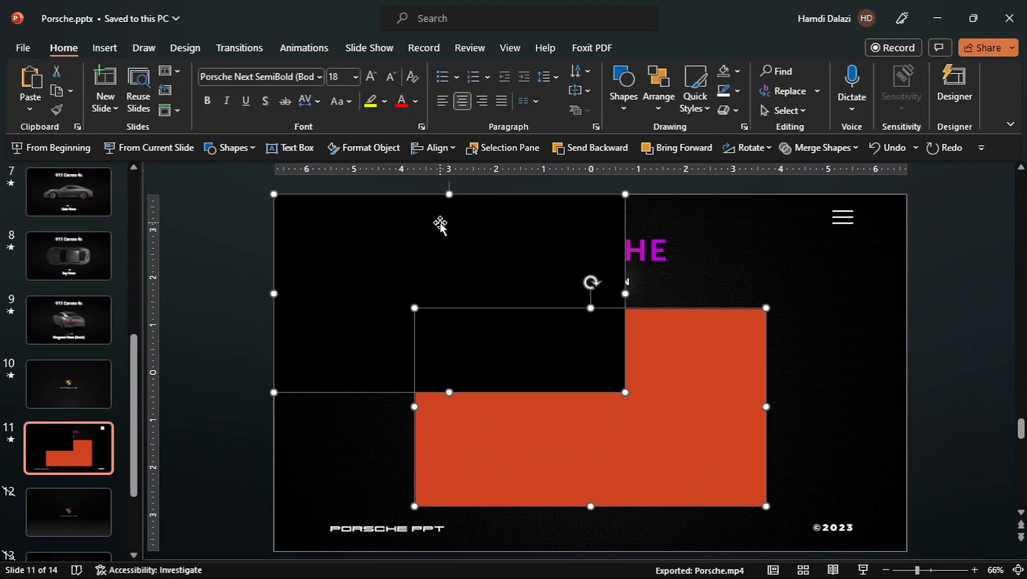
click(428, 155)
click(469, 211)
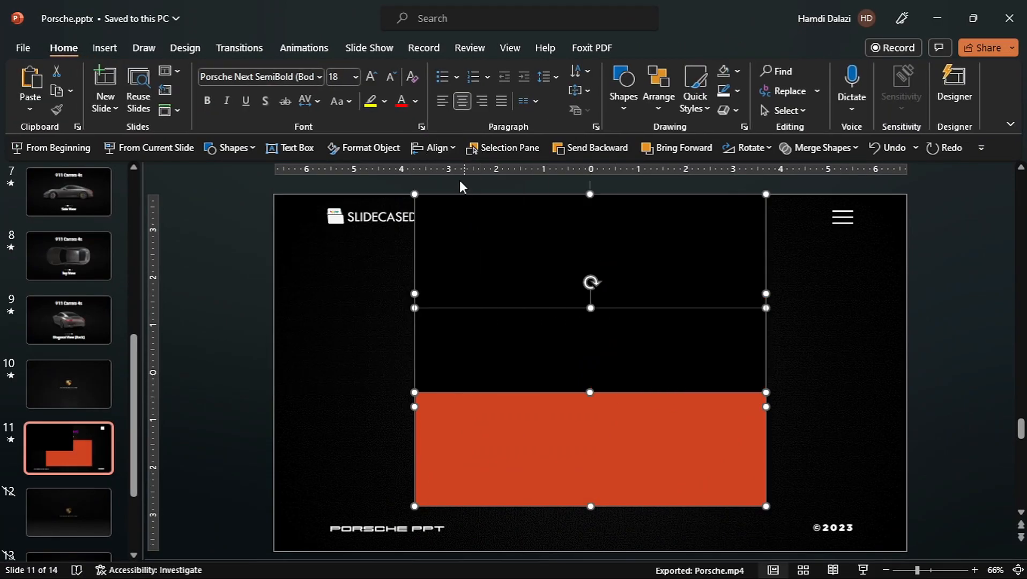
click(452, 154)
click(464, 275)
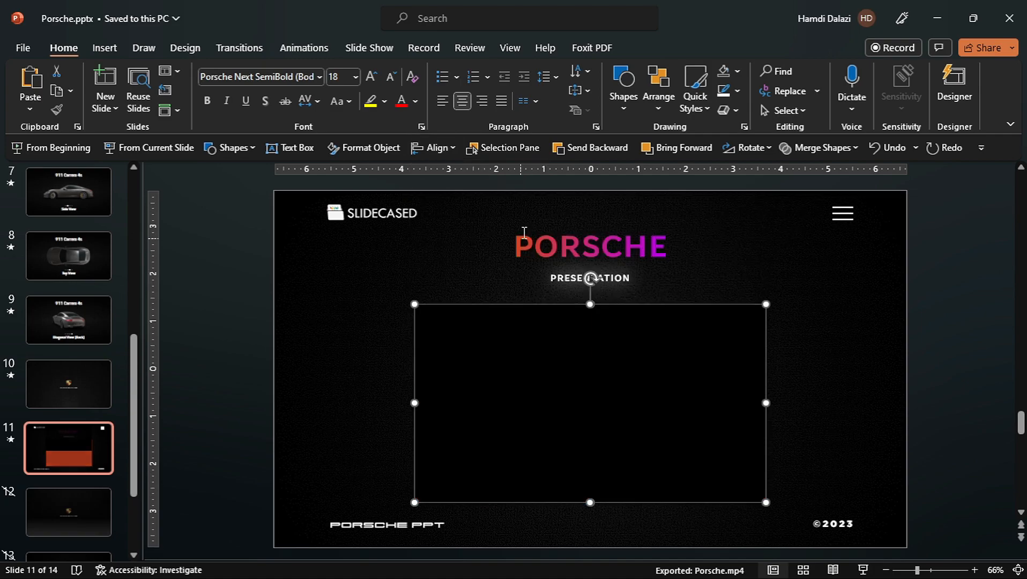
Step: Delete Rectangle 11, the orange placeholder beneath the video, by picking it from the list of slide objects
click(505, 150)
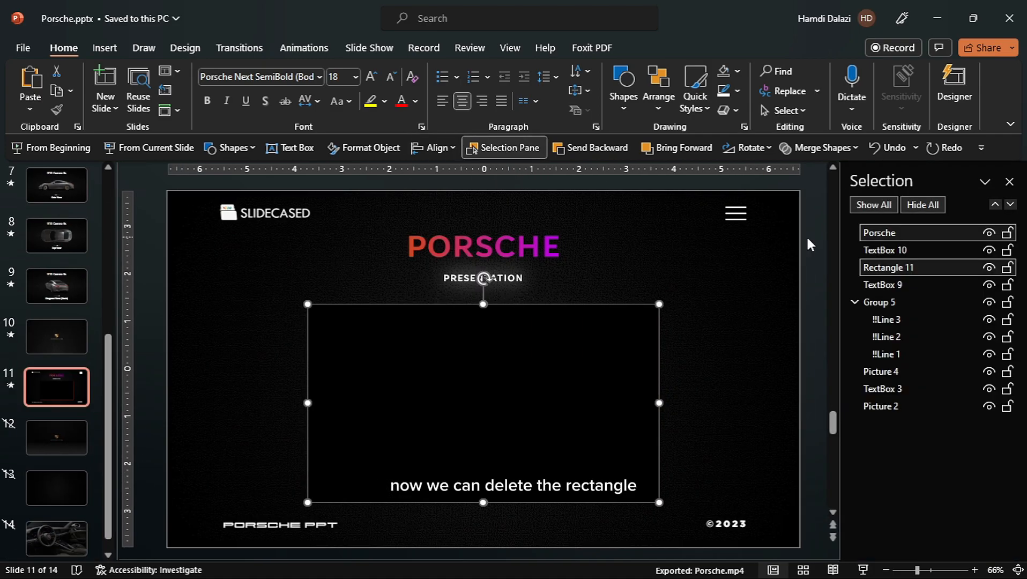
click(880, 266)
key(ctrl+z)
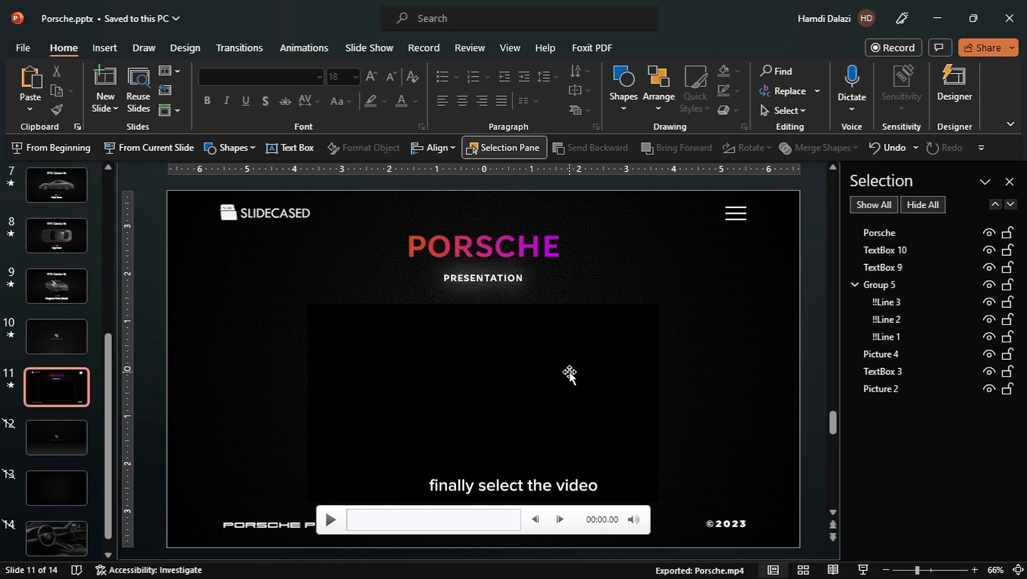
Step: Set the video to start automatically and loop until stopped, and play the slideshow from slide 11
click(569, 374)
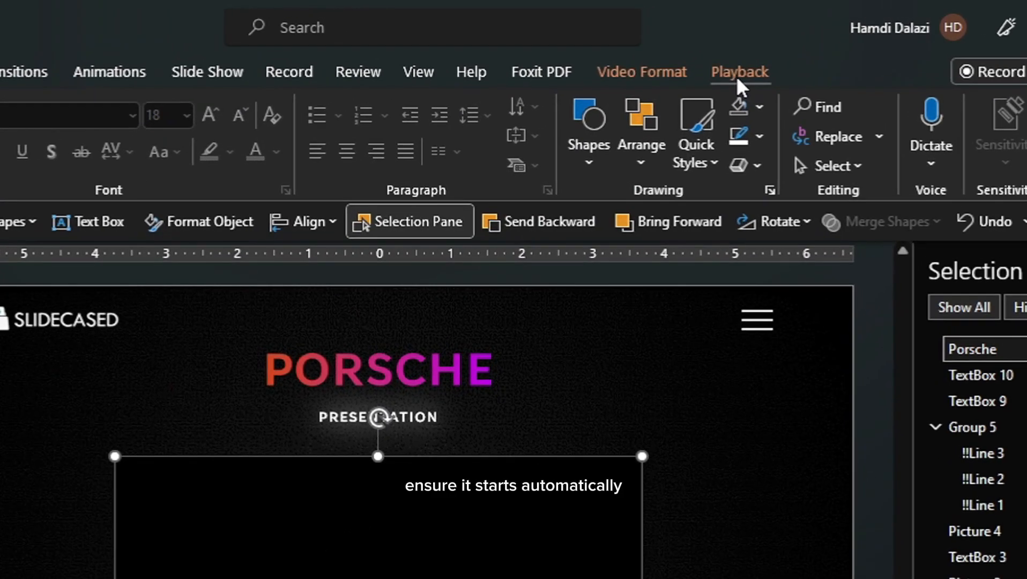
click(724, 48)
click(385, 106)
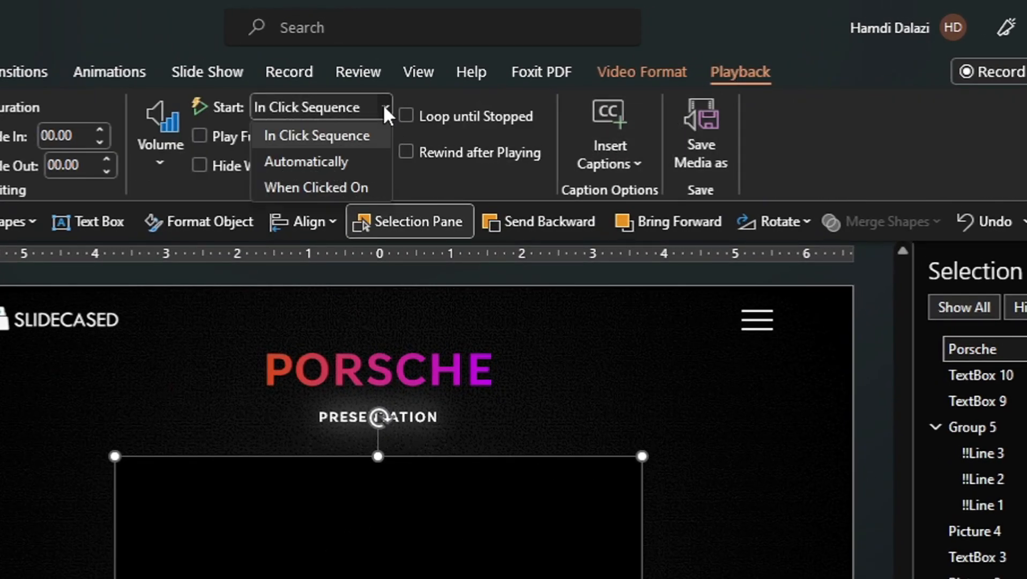
click(345, 163)
click(406, 118)
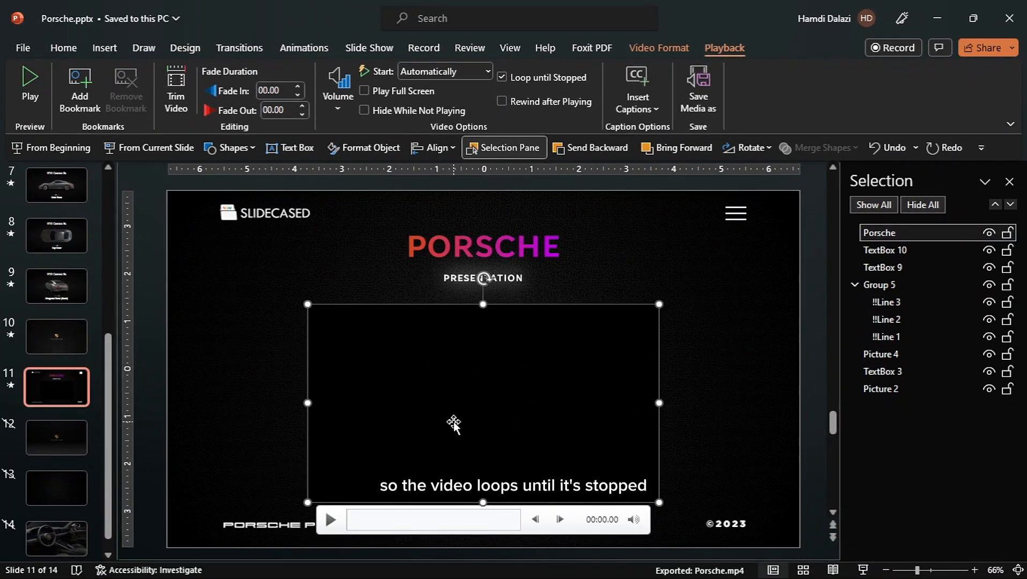
click(147, 149)
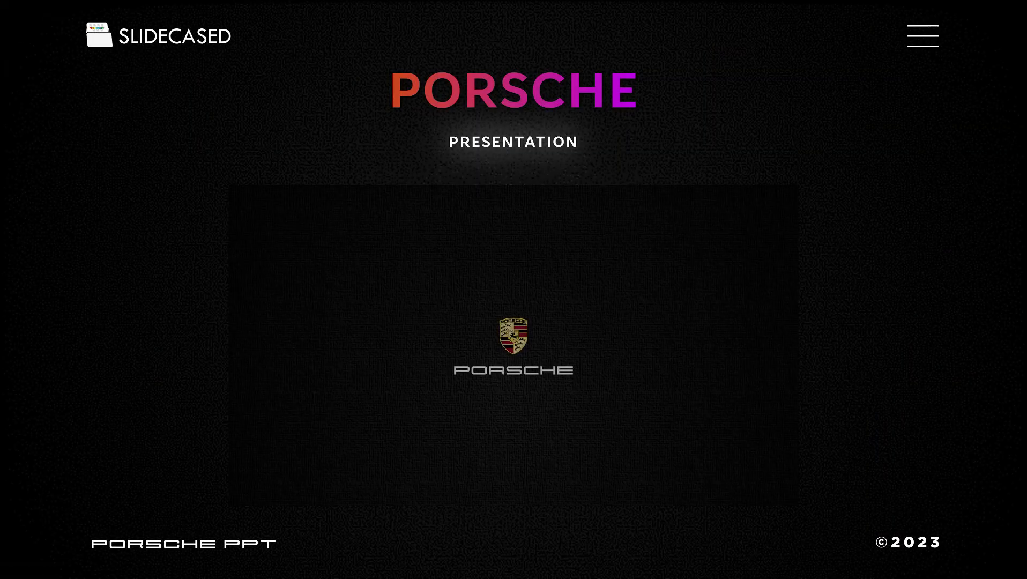